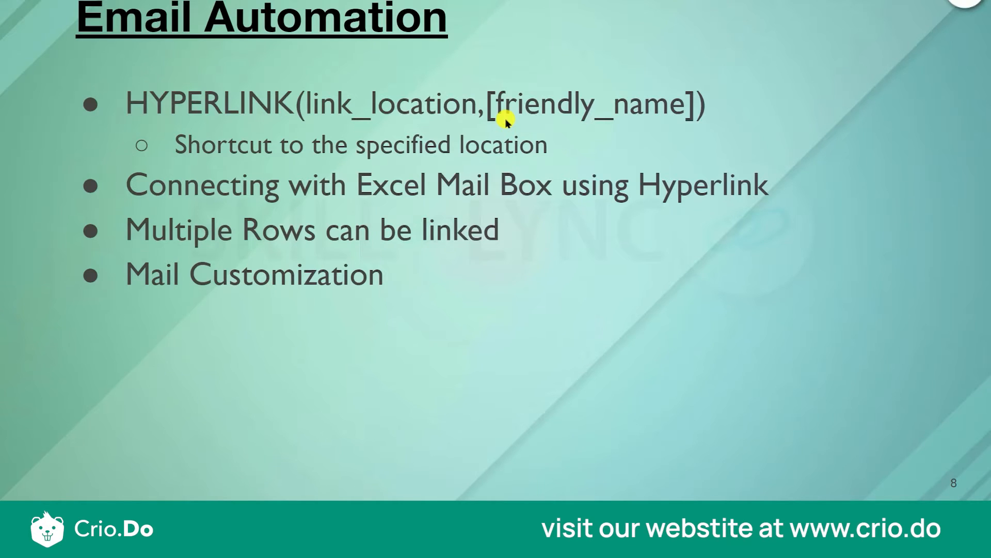
{"action": "key", "text": "Right"}
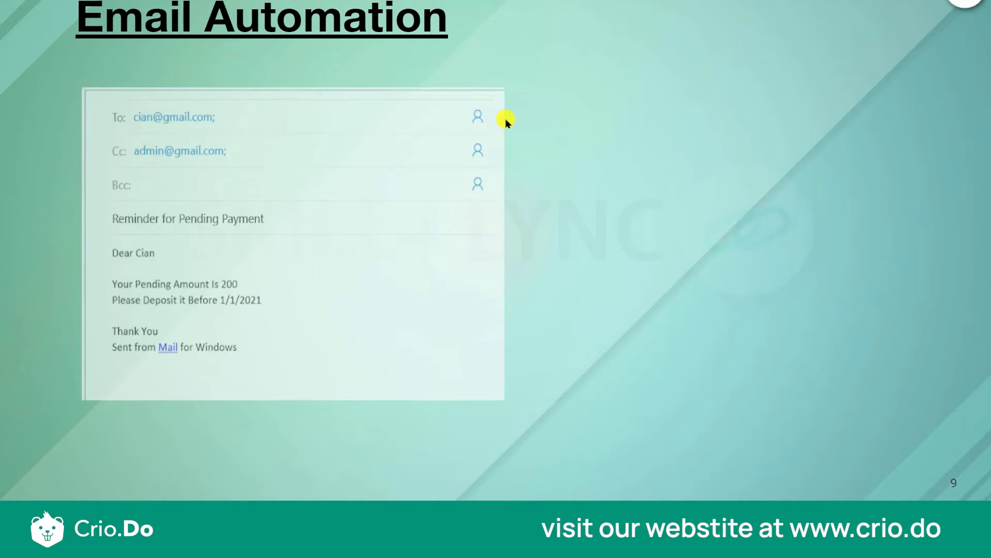
{"action": "key", "text": "Right"}
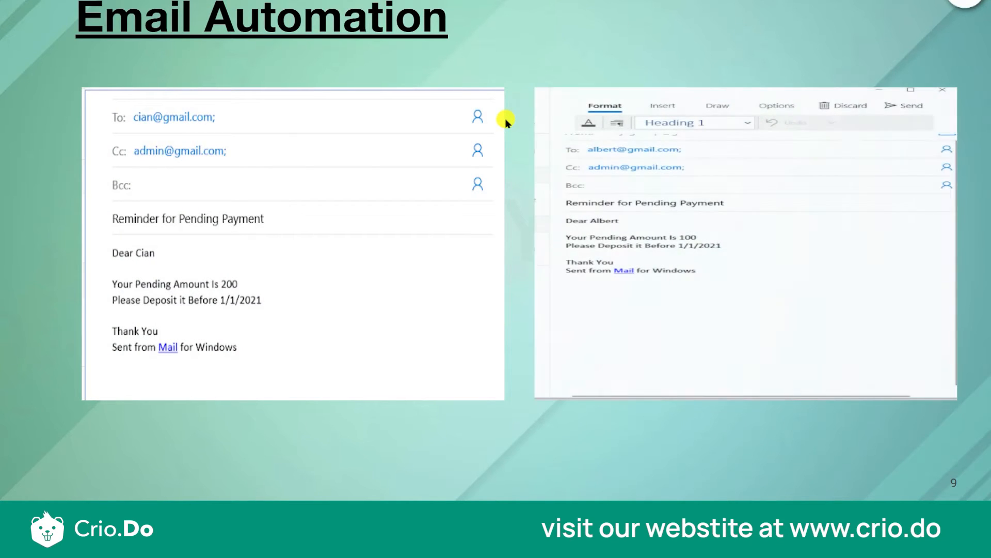
{"action": "key", "text": "Right"}
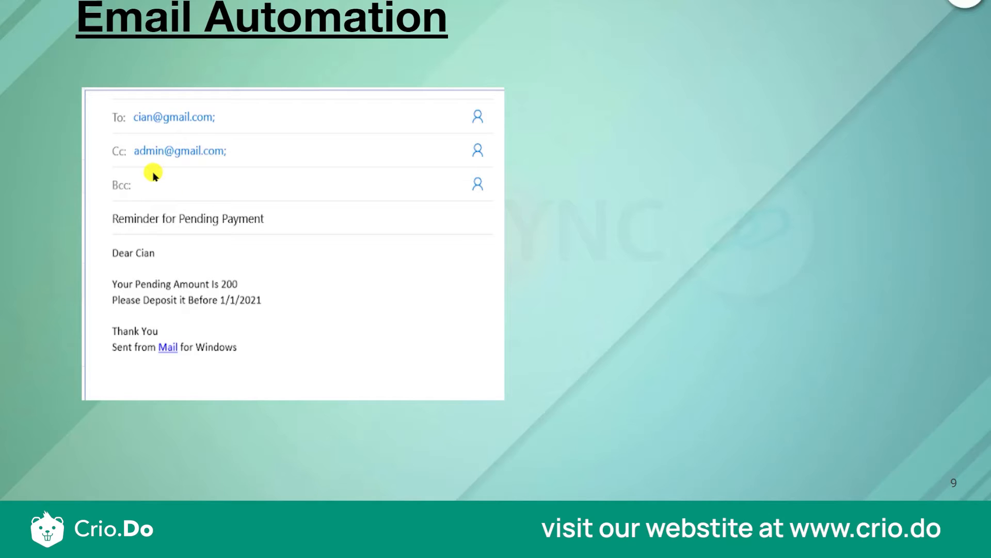
{"action": "left_click", "coordinate": [241, 350]}
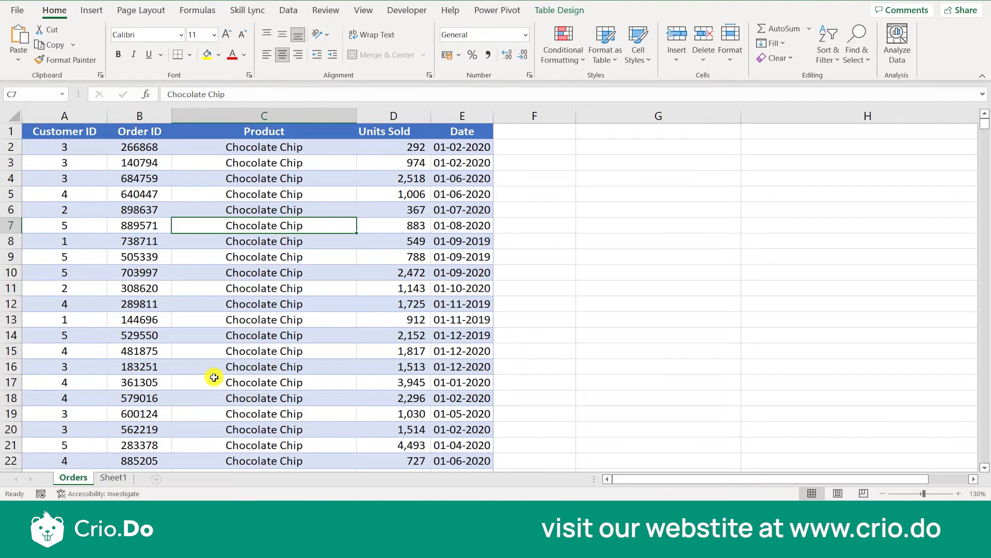
Open Sheet1 and inspect the Customer Name column and the Body Text formula of the first customer.
{"action": "left_click", "coordinate": [113, 478]}
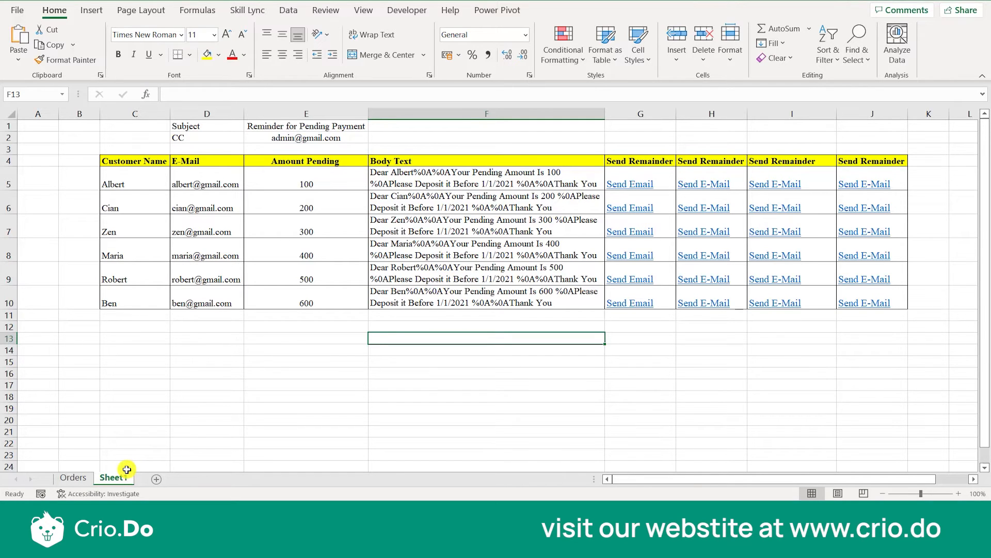
{"action": "left_click", "coordinate": [136, 180]}
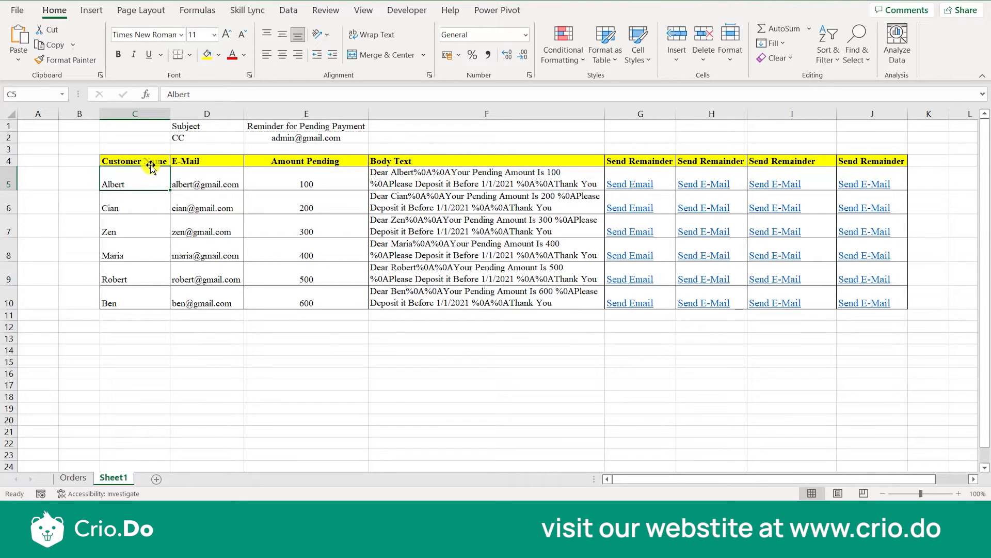
{"action": "left_click", "coordinate": [150, 165]}
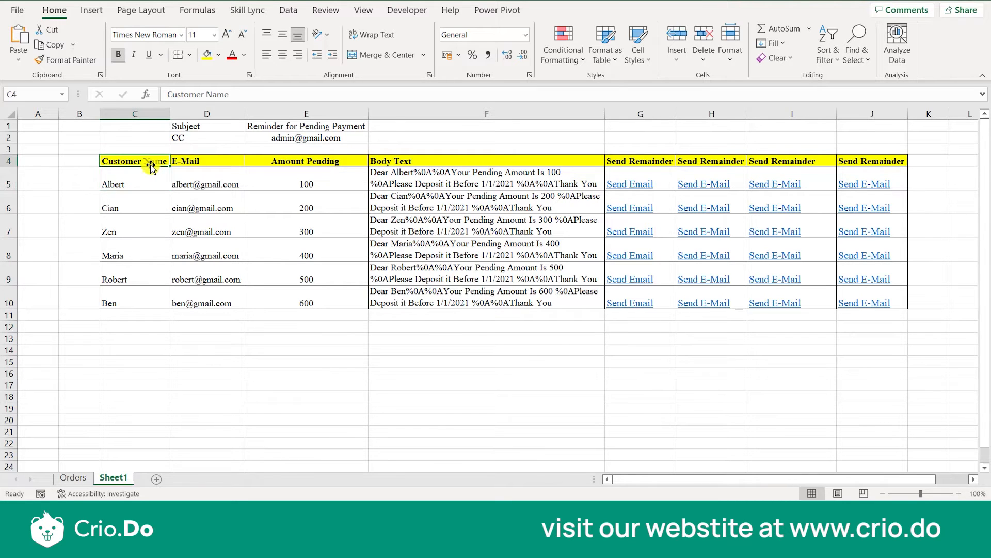
{"action": "scroll", "coordinate": [149, 164], "scroll_direction": "up", "scroll_amount": 2}
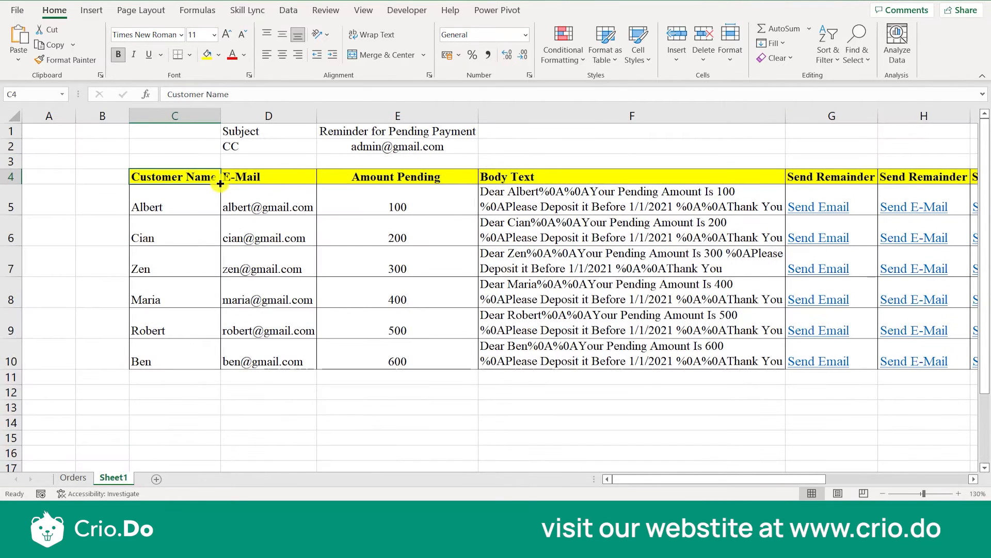
{"action": "left_click", "coordinate": [179, 205]}
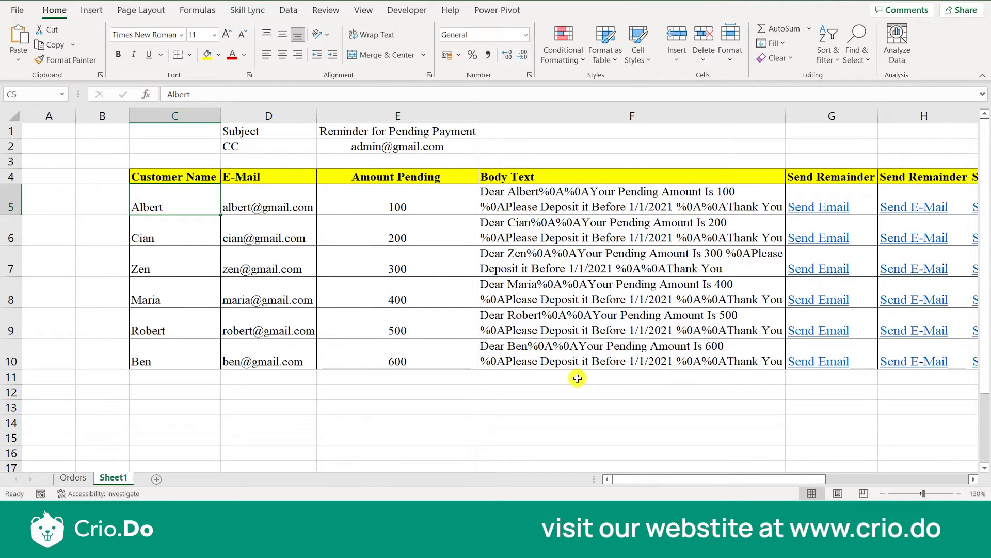
{"action": "left_click", "coordinate": [618, 203]}
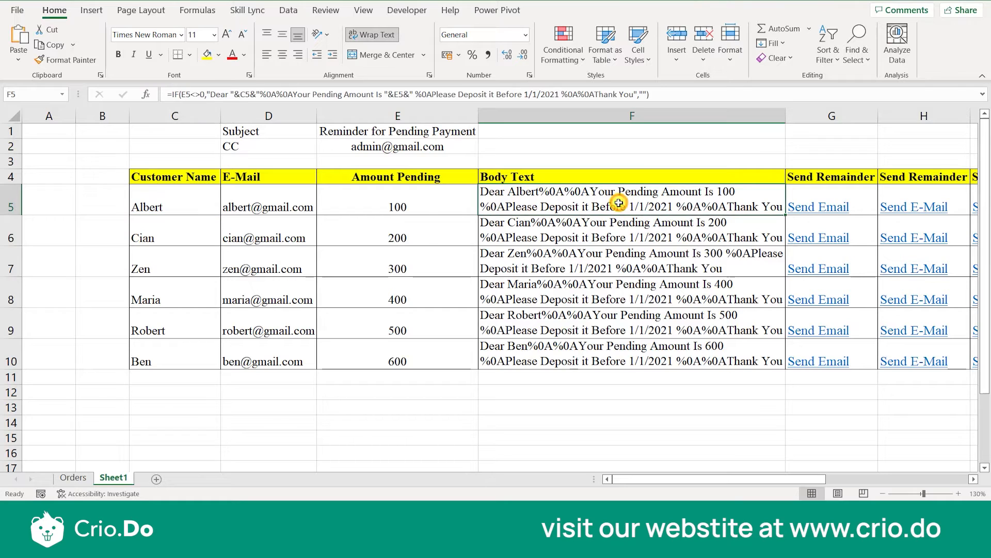
Enter the label "Step 1" in G3 above the first Send Remainder column.
{"action": "left_click", "coordinate": [550, 149]}
{"action": "key", "text": "Down"}
{"action": "key", "text": "Right"}
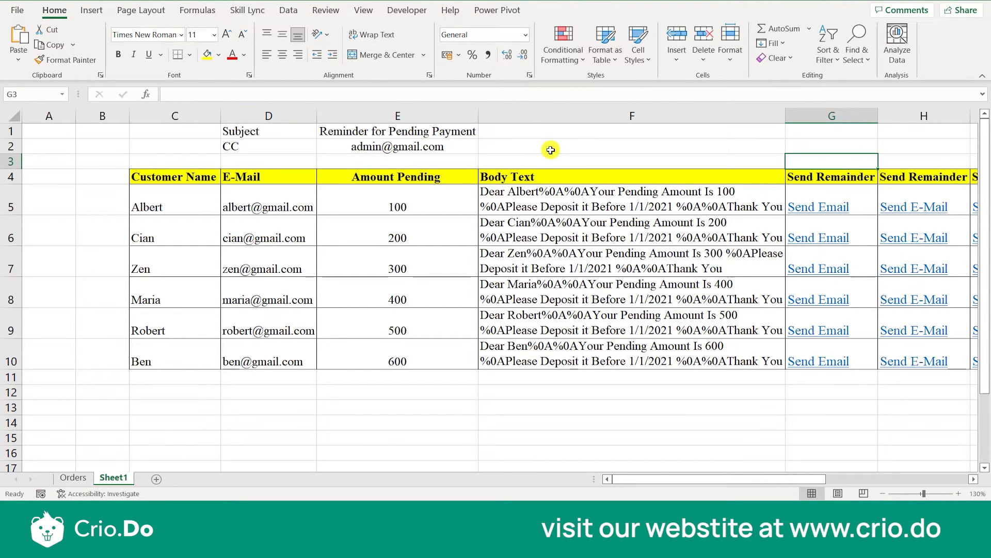
{"action": "key", "text": "Down"}
{"action": "key", "text": "Right"}
{"action": "scroll", "coordinate": [551, 149], "scroll_direction": "right", "scroll_amount": 4}
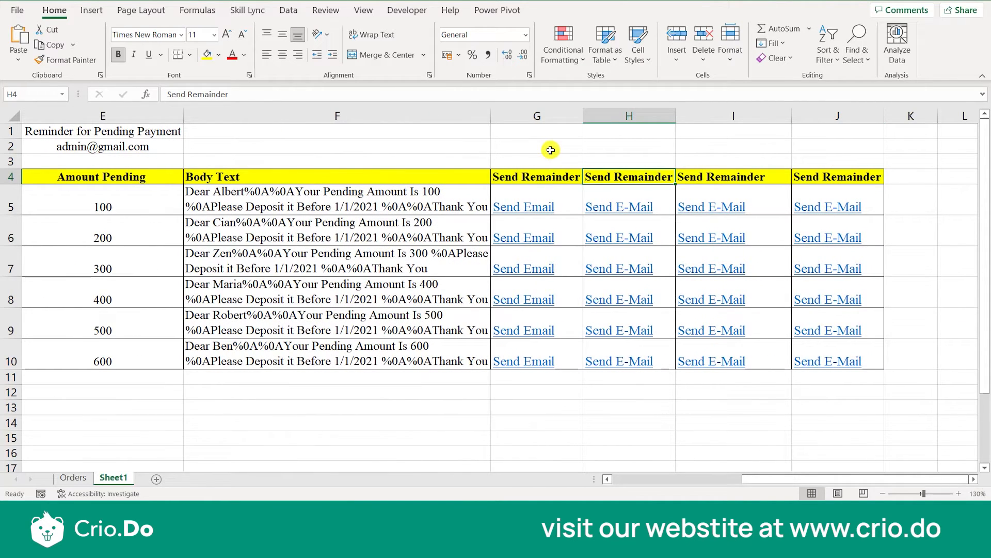
{"action": "key", "text": "Up"}
{"action": "key", "text": "Left"}
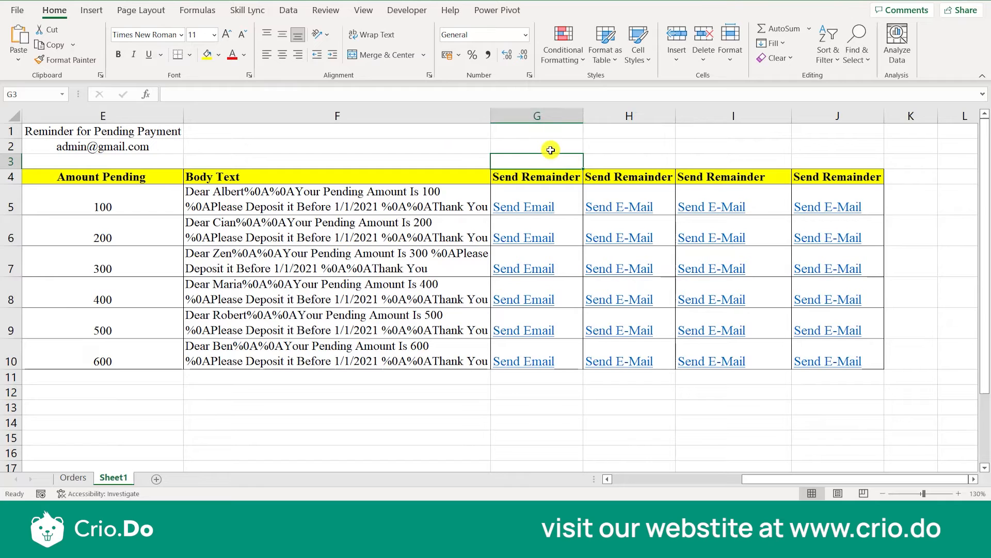
{"action": "type", "text": "Step"}
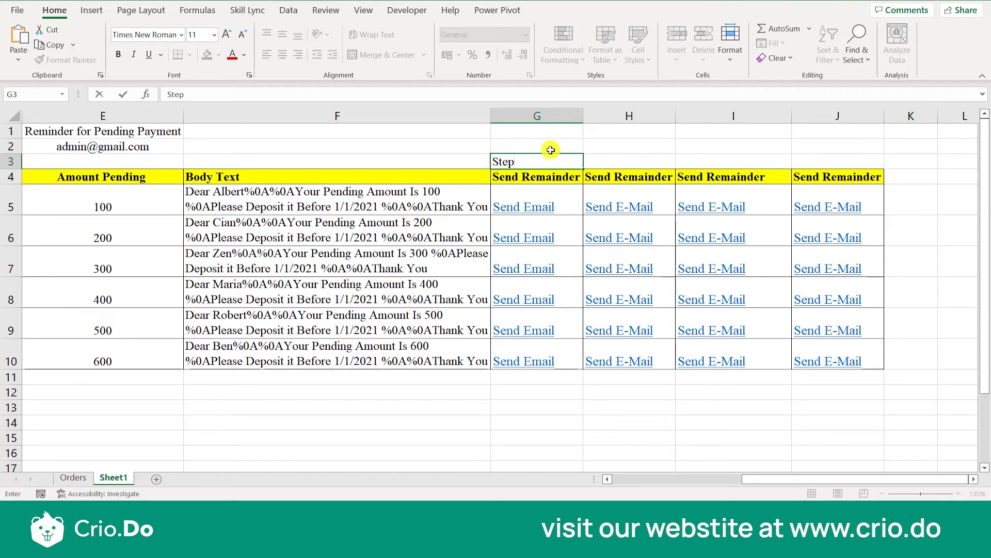
{"action": "type", "text": " 1"}
{"action": "key", "text": "ctrl+Return"}
Enter "Step 2" in H3 and fill the series across to J3, ending with "Step 4".
{"action": "key", "text": "ctrl+c"}
{"action": "left_click", "coordinate": [597, 160]}
{"action": "type", "text": "Step 2"}
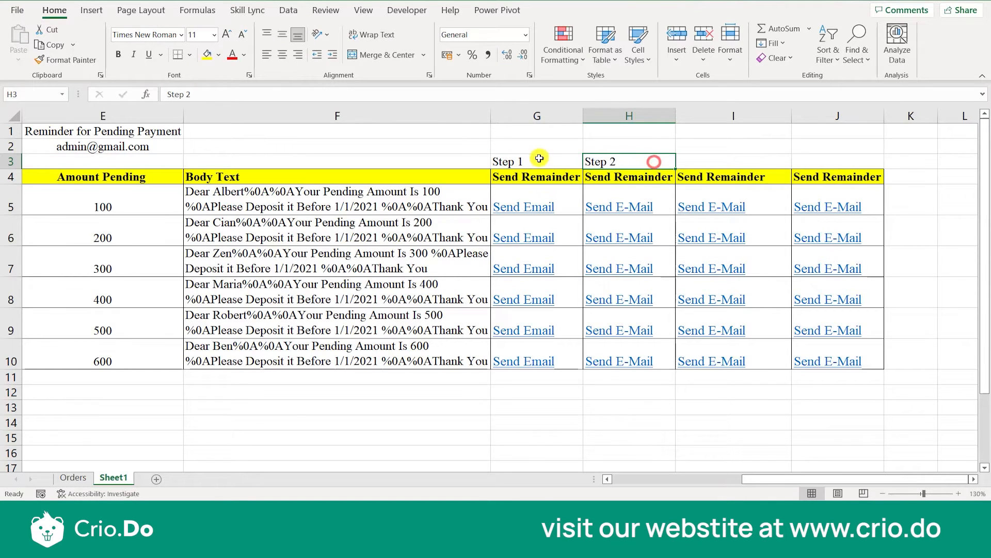
{"action": "left_click_drag", "start_coordinate": [542, 159], "coordinate": [653, 162]}
{"action": "left_click", "coordinate": [704, 161]}
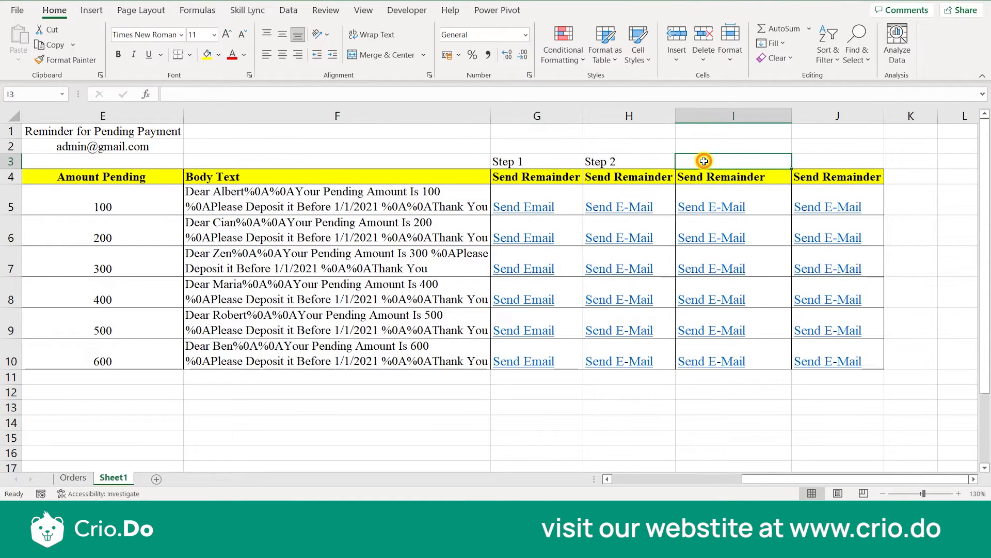
{"action": "left_click", "coordinate": [636, 161]}
{"action": "left_click_drag", "start_coordinate": [675, 166], "coordinate": [855, 164]}
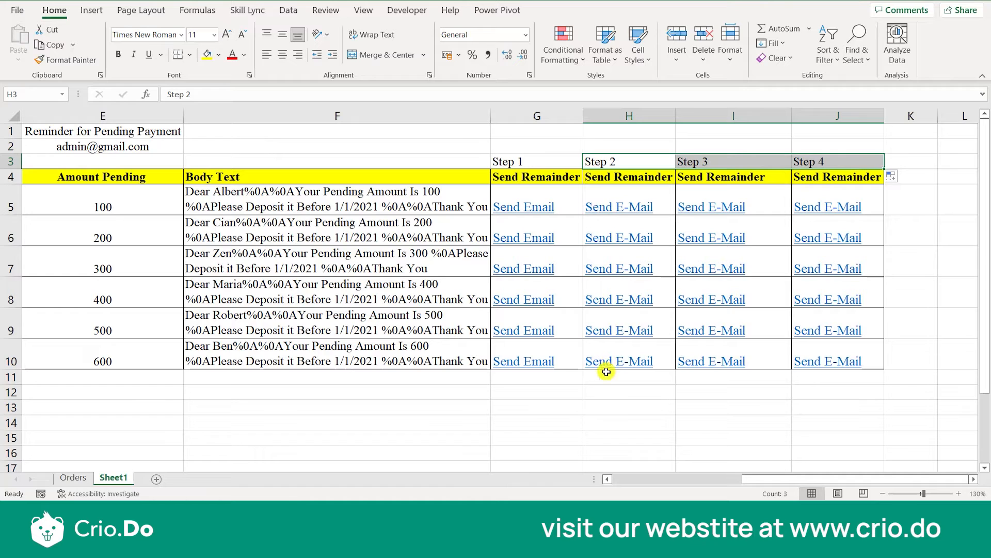
{"action": "left_click", "coordinate": [588, 419]}
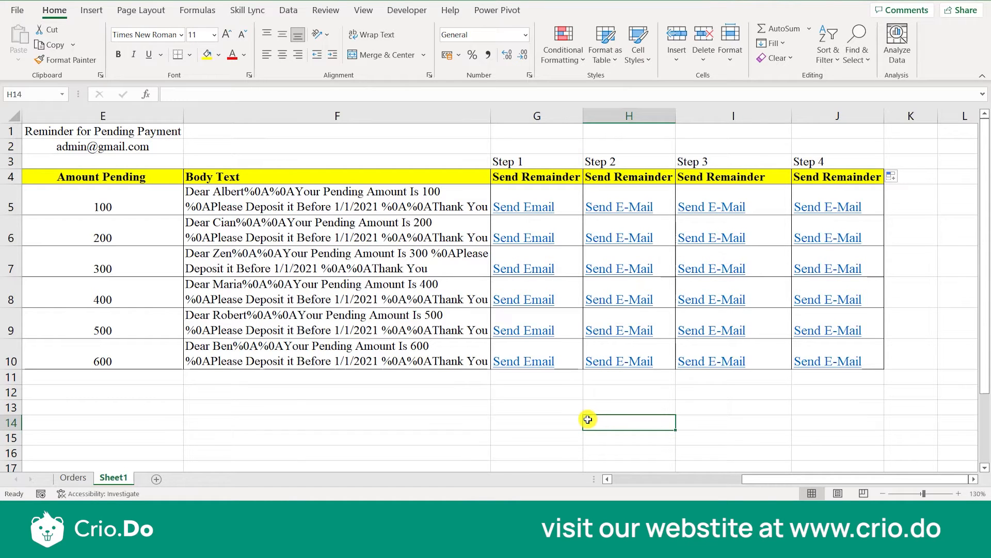
Open the reminder email from the Step 4 link in row 5, check its subject and body, and close it.
{"action": "left_click", "coordinate": [818, 205]}
{"action": "left_click", "coordinate": [818, 206]}
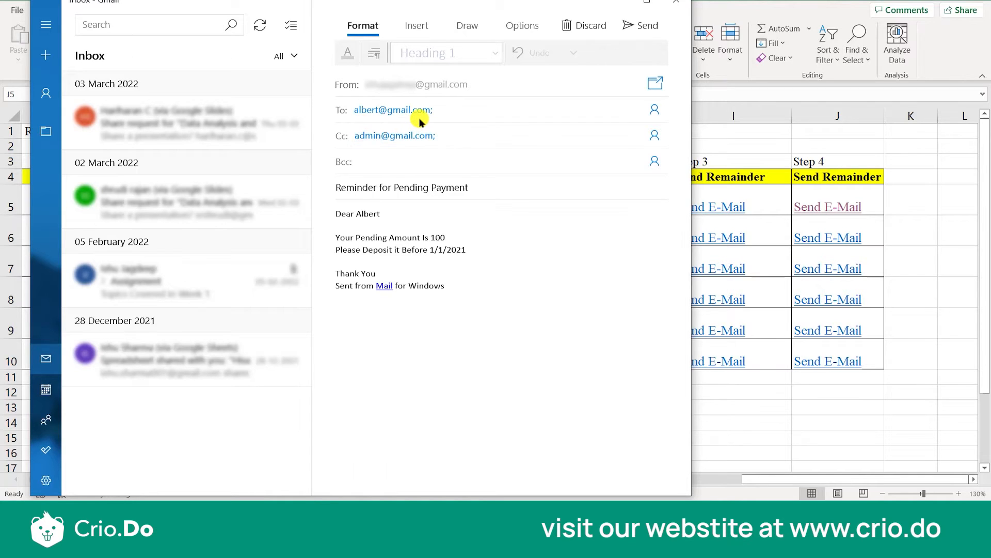
{"action": "triple_click", "coordinate": [397, 192]}
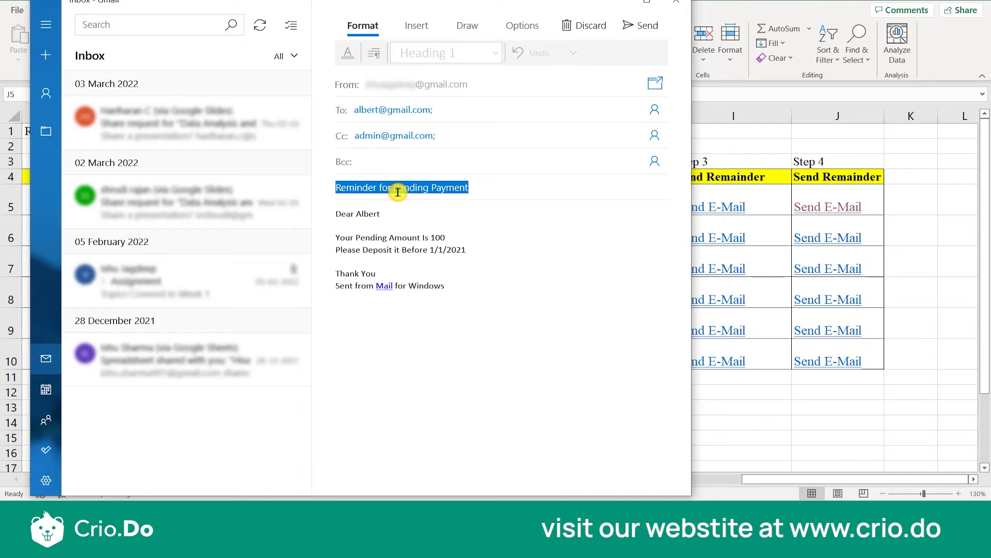
{"action": "left_click", "coordinate": [361, 227]}
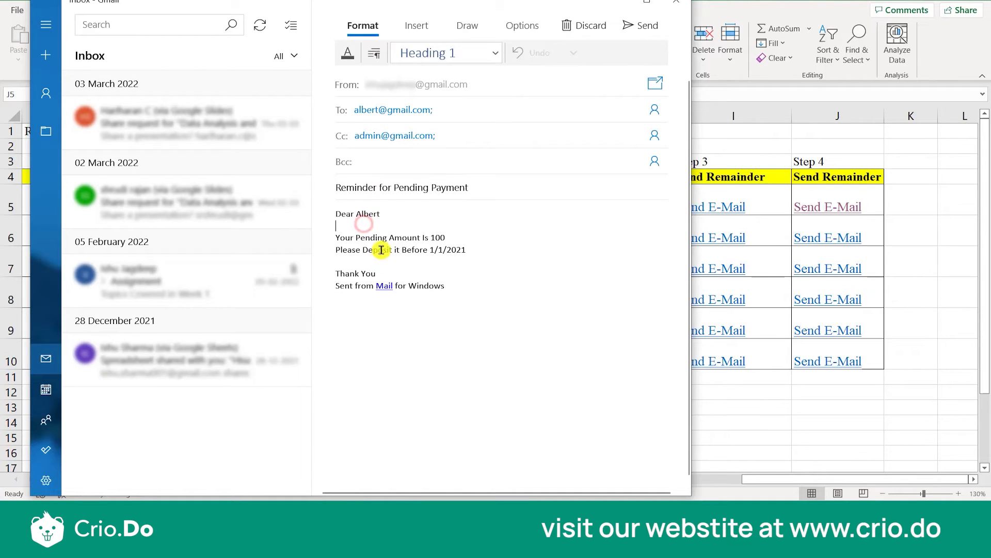
{"action": "left_click", "coordinate": [380, 260]}
{"action": "left_click", "coordinate": [687, 4]}
Preview the reminder emails from the Step 4 links in rows 6 and 7, closing each one without sending.
{"action": "left_click", "coordinate": [817, 242]}
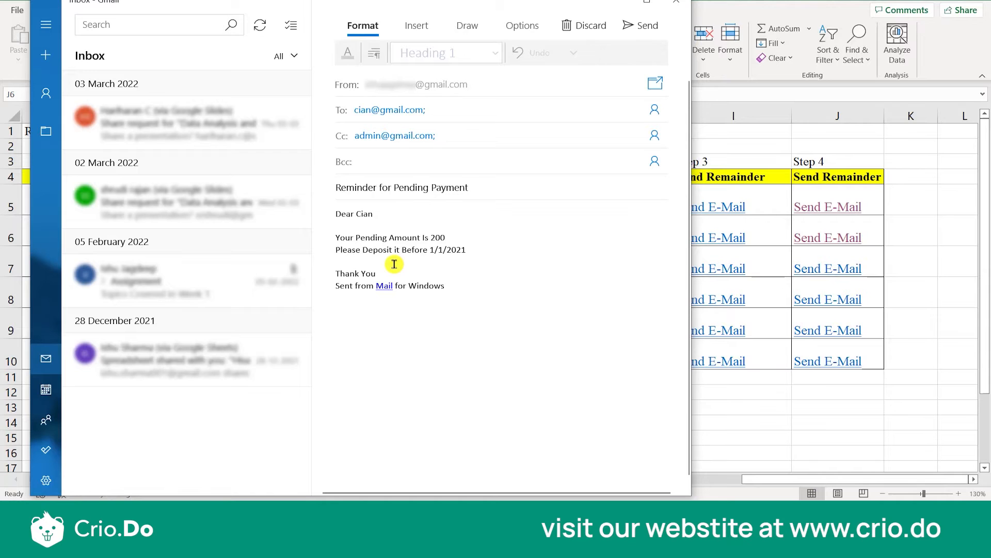
{"action": "left_click", "coordinate": [679, 4]}
{"action": "left_click", "coordinate": [828, 269]}
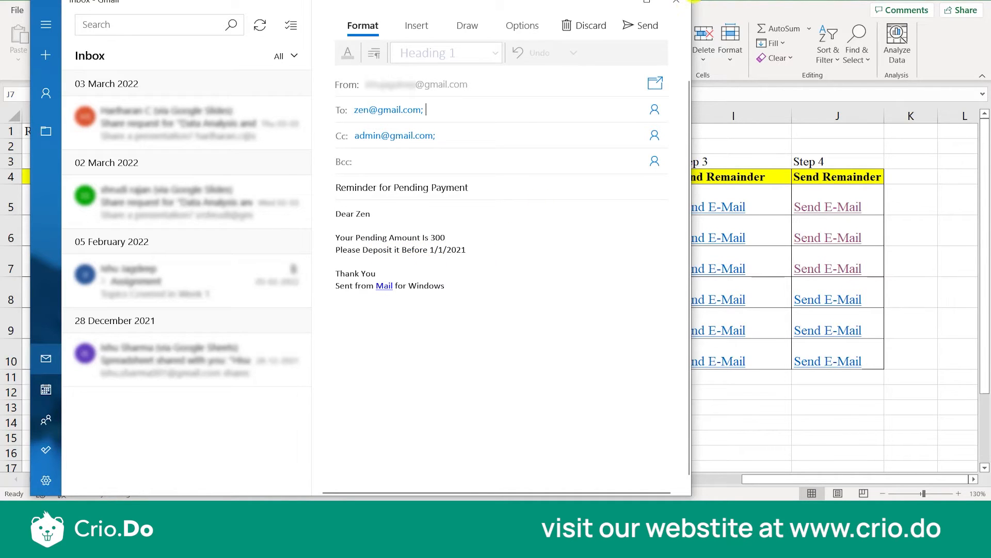
{"action": "left_click", "coordinate": [682, 3]}
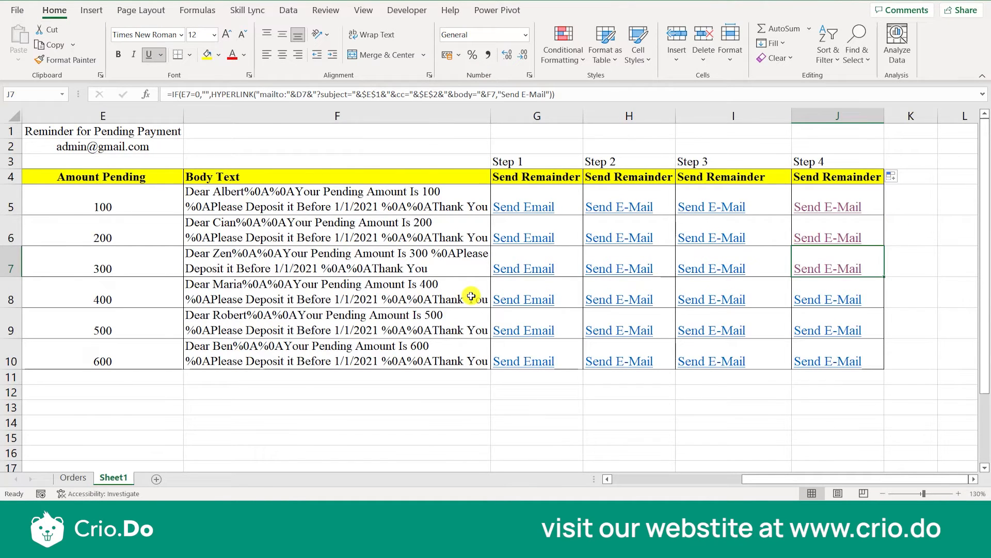
Select the customer names in C5:C10 for review.
{"action": "scroll", "coordinate": [471, 296], "scroll_direction": "left", "scroll_amount": 3}
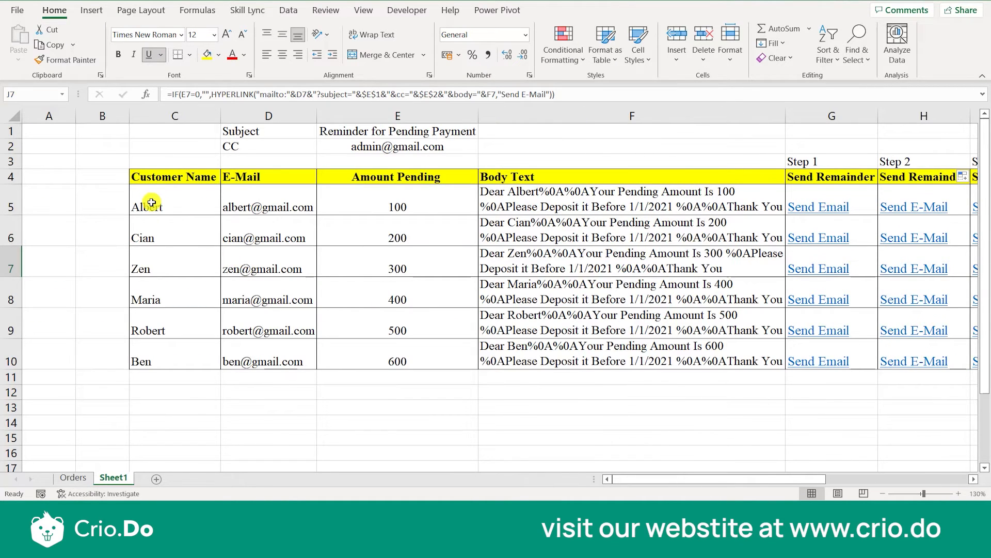
{"action": "left_click_drag", "start_coordinate": [151, 202], "coordinate": [166, 358]}
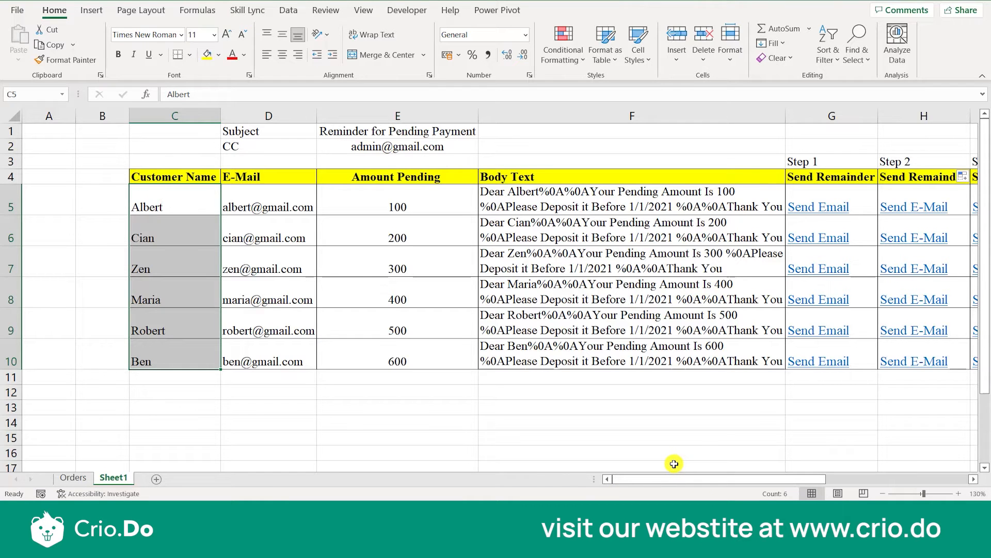
Clear the Step 4 email links in J6:J10 and refill the range from the formula in J5.
{"action": "scroll", "coordinate": [701, 440], "scroll_direction": "right", "scroll_amount": 3}
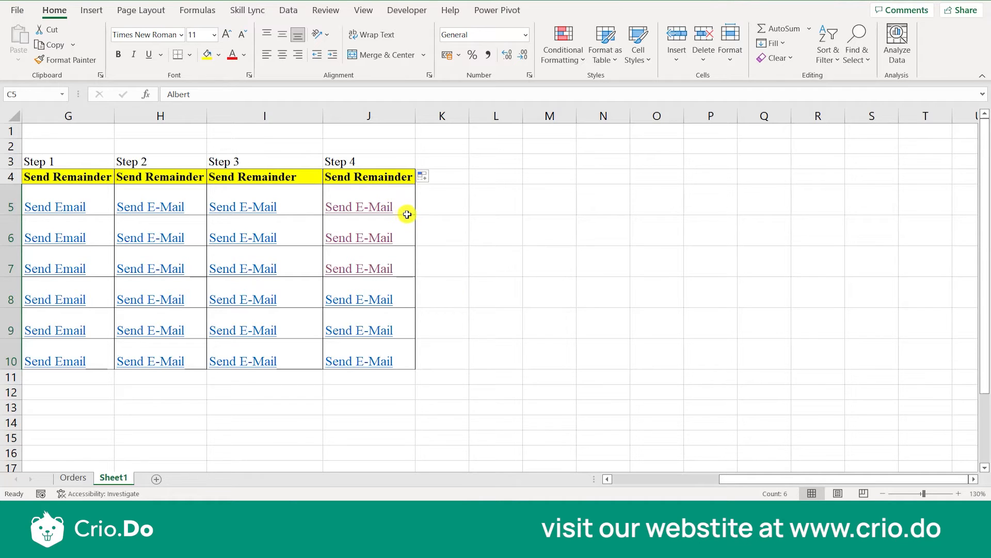
{"action": "left_click_drag", "start_coordinate": [393, 232], "coordinate": [400, 356]}
{"action": "key", "text": "Delete"}
{"action": "left_click", "coordinate": [475, 270]}
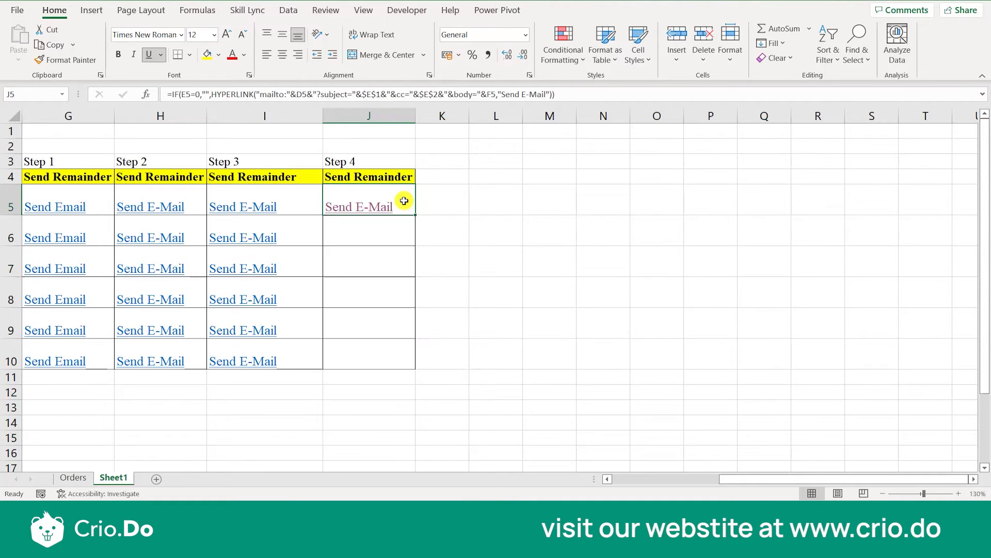
{"action": "left_click", "coordinate": [406, 209]}
{"action": "left_click_drag", "start_coordinate": [411, 213], "coordinate": [411, 367]}
{"action": "left_click", "coordinate": [488, 345]}
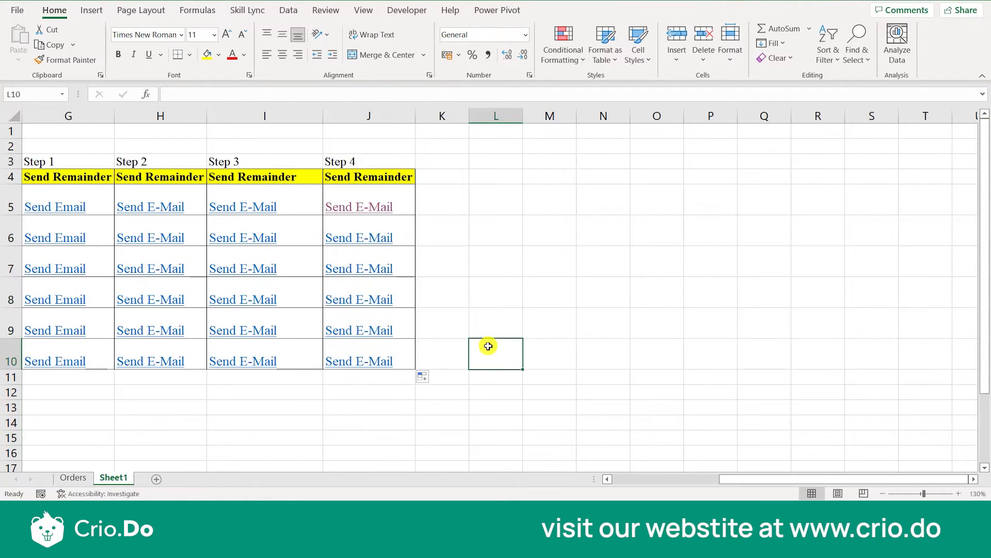
Open the reminder email from the refilled Step 4 link in row 10, check its recipients, and close it.
{"action": "left_click", "coordinate": [360, 361]}
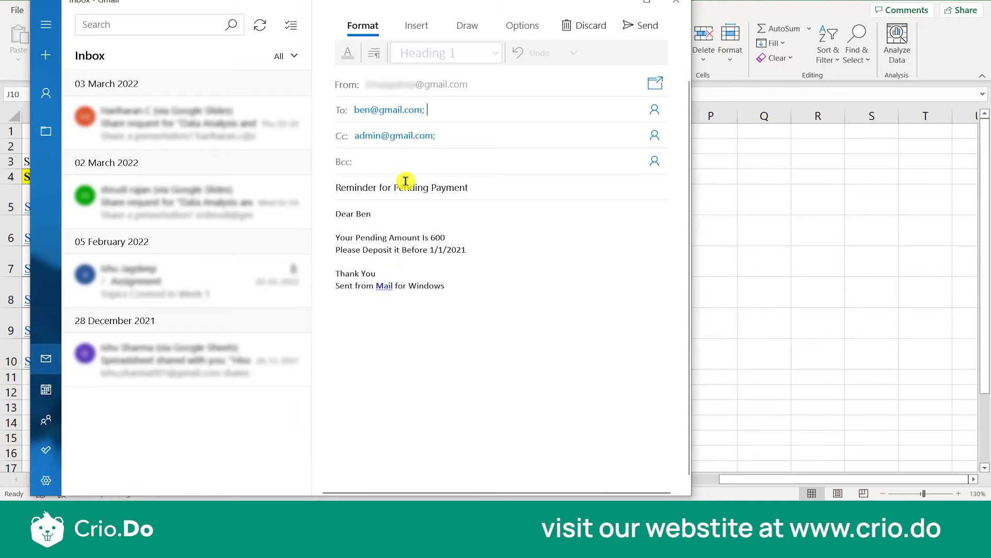
{"action": "left_click", "coordinate": [388, 134]}
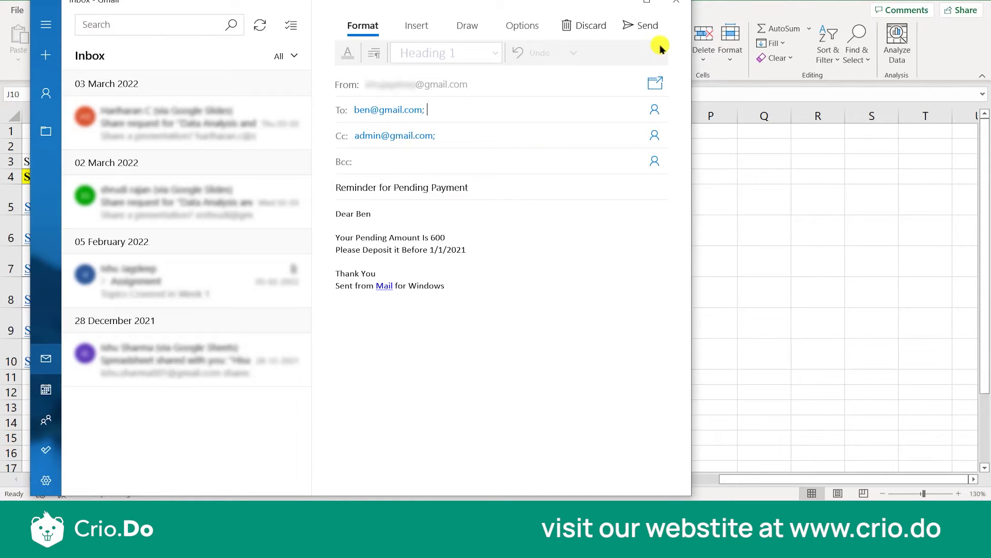
{"action": "left_click", "coordinate": [675, 4]}
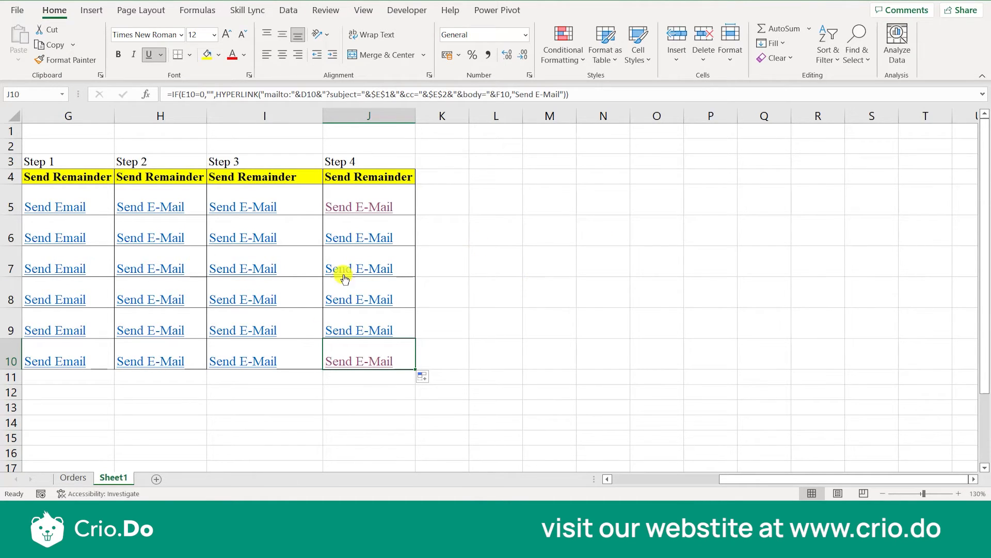
Review the subject in E1, the CC address in E2, and the Customer Name, E-Mail and Amount Pending columns.
{"action": "scroll", "coordinate": [507, 256], "scroll_direction": "left", "scroll_amount": 2}
{"action": "scroll", "coordinate": [507, 257], "scroll_direction": "right", "scroll_amount": 2}
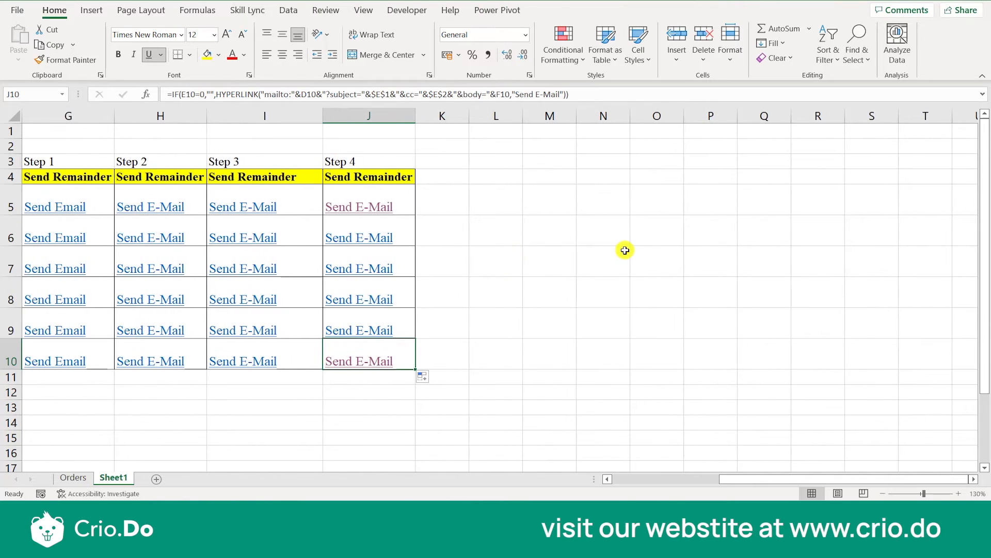
{"action": "scroll", "coordinate": [499, 272], "scroll_direction": "left", "scroll_amount": 10}
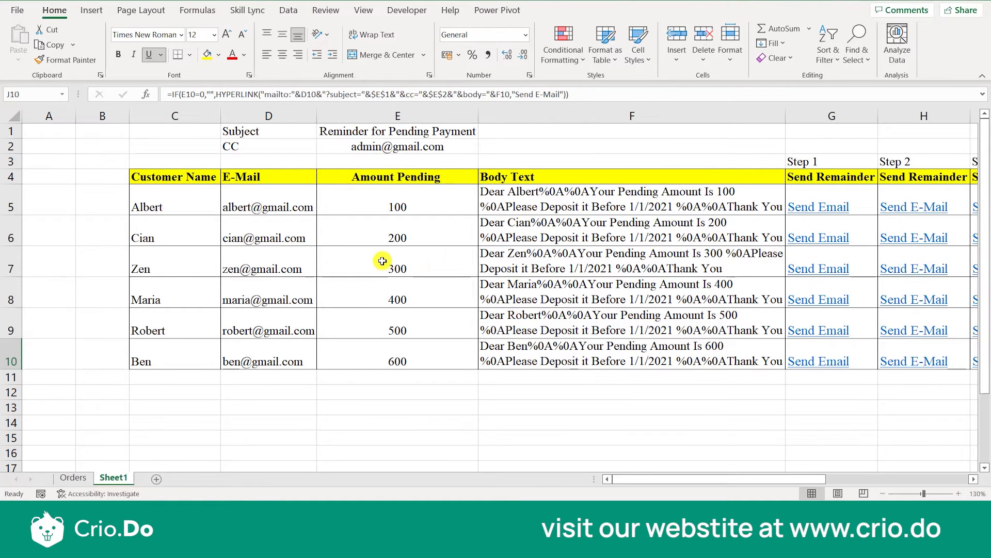
{"action": "left_click", "coordinate": [272, 134]}
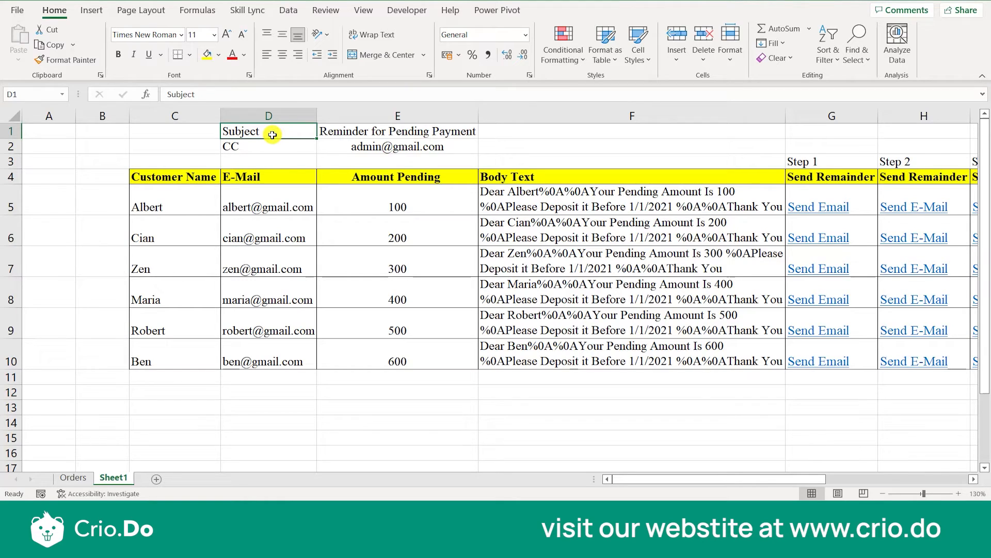
{"action": "left_click", "coordinate": [322, 134]}
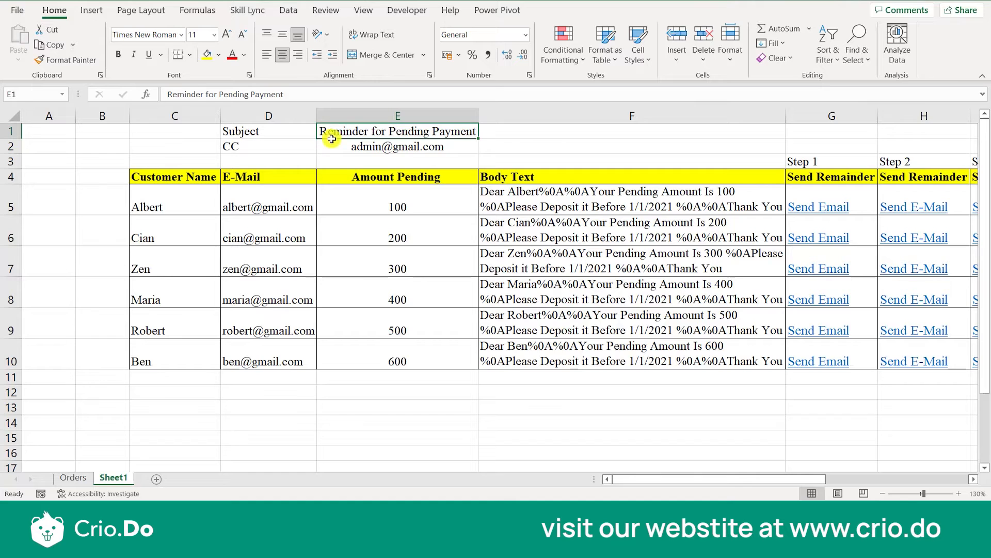
{"action": "left_click", "coordinate": [341, 147]}
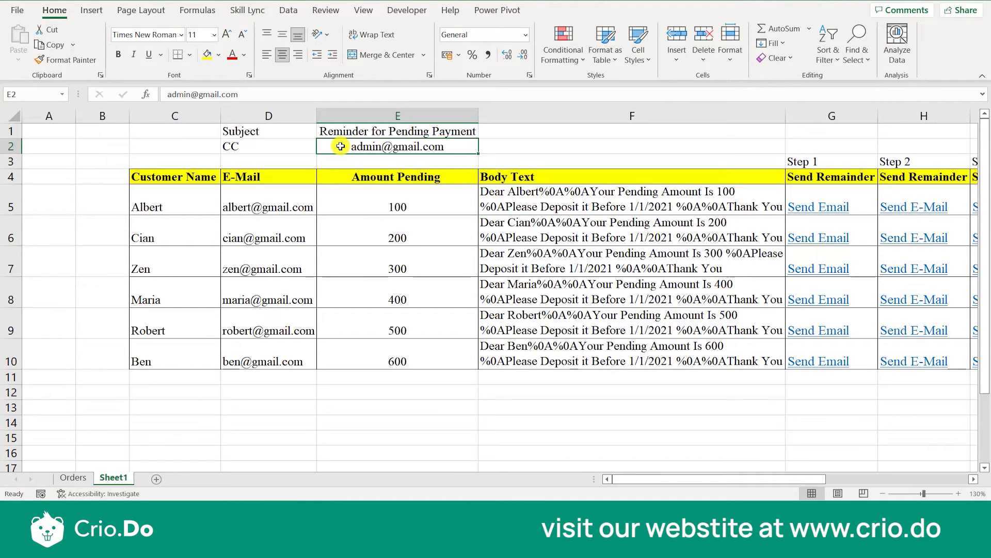
{"action": "left_click", "coordinate": [188, 187]}
{"action": "left_click", "coordinate": [262, 187]}
{"action": "left_click_drag", "start_coordinate": [344, 177], "coordinate": [408, 381]}
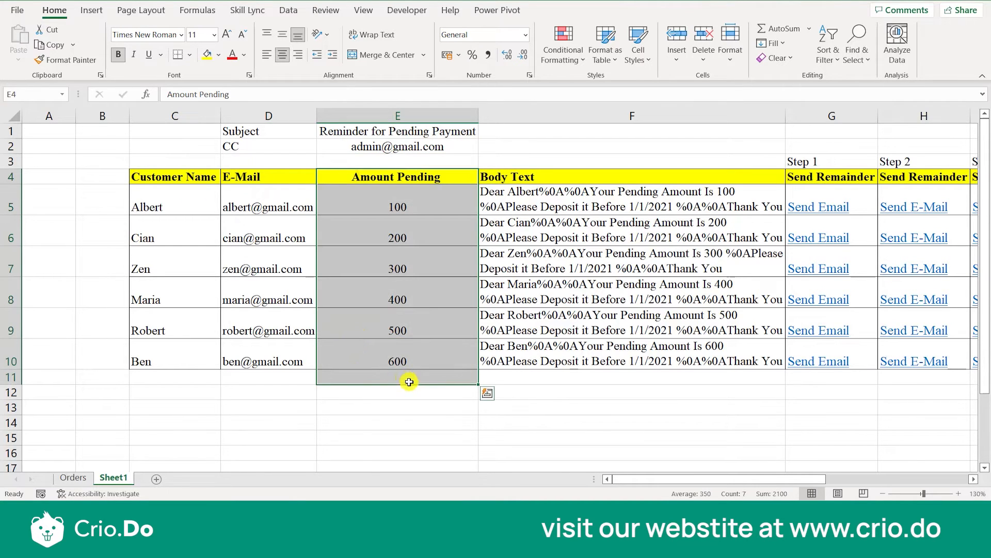
{"action": "left_click", "coordinate": [522, 404]}
Go through the Send Remainder headers in row 4 from Step 1 to Step 4.
{"action": "scroll", "coordinate": [523, 404], "scroll_direction": "right", "scroll_amount": 1}
{"action": "scroll", "coordinate": [523, 404], "scroll_direction": "right", "scroll_amount": 5}
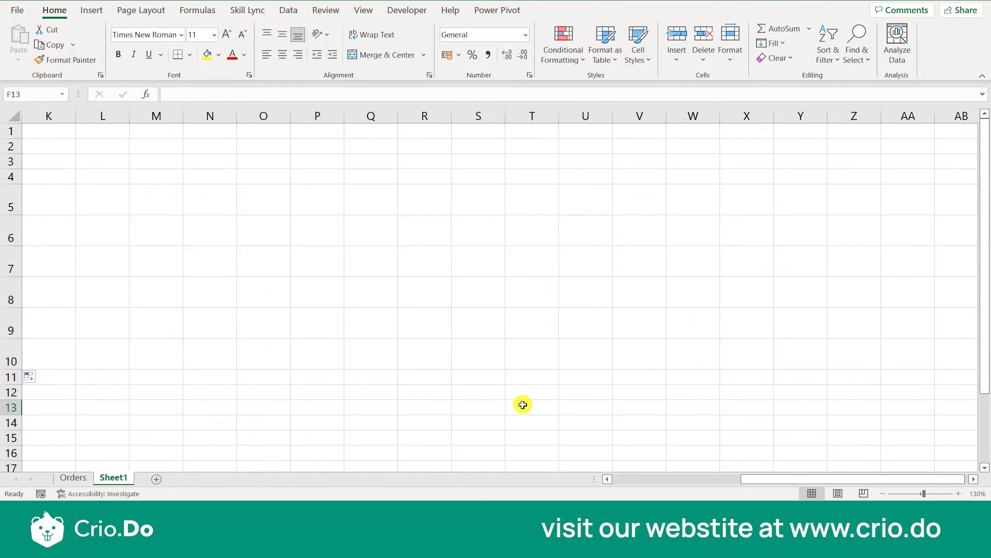
{"action": "scroll", "coordinate": [522, 404], "scroll_direction": "left", "scroll_amount": 6}
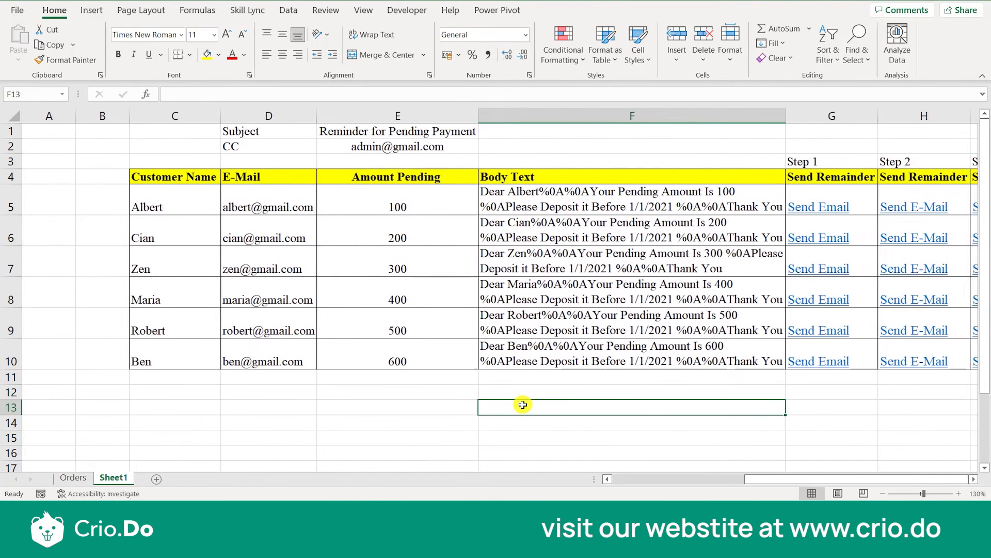
{"action": "left_click", "coordinate": [835, 177]}
{"action": "key", "text": "Right"}
{"action": "key", "text": "Right"}
{"action": "key", "text": "Right"}
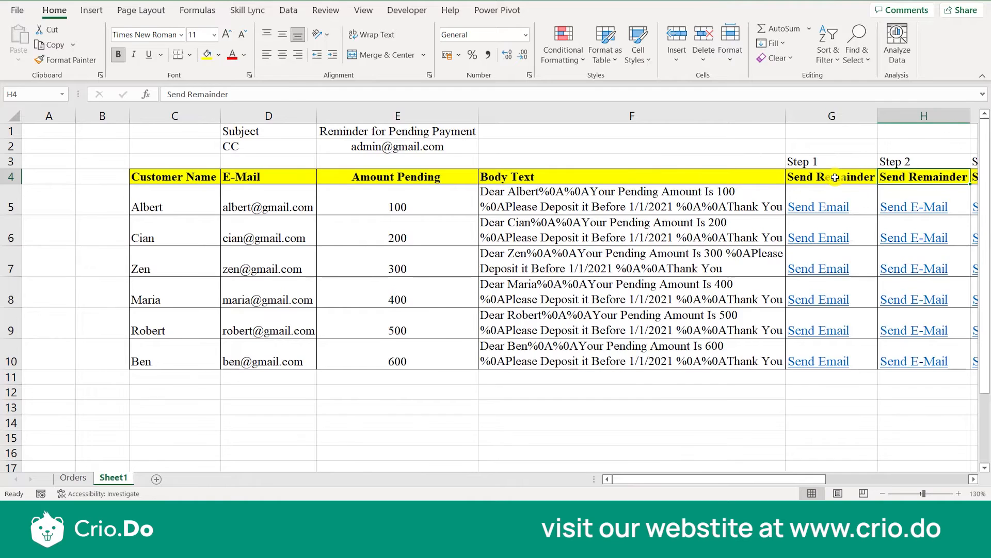
{"action": "key", "text": "Right"}
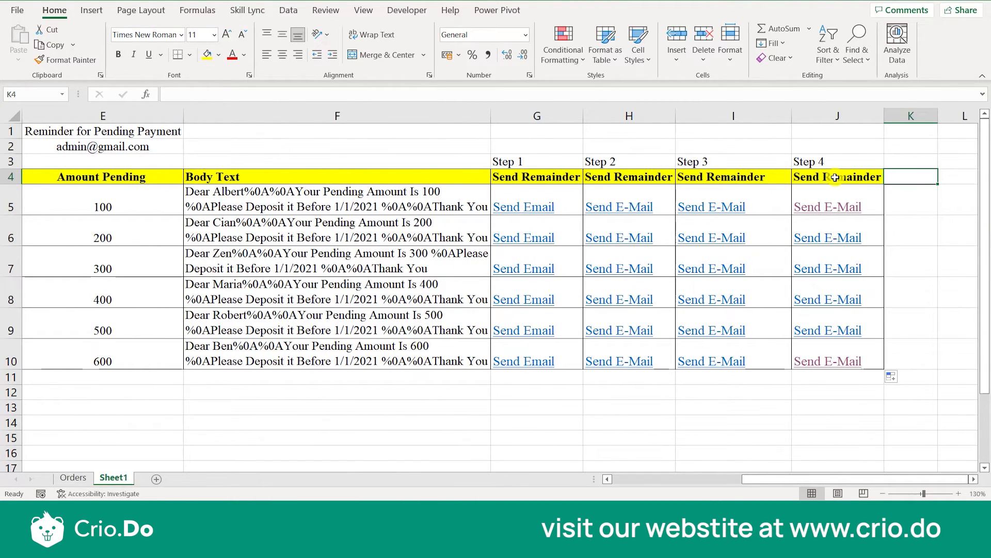
{"action": "key", "text": "Down"}
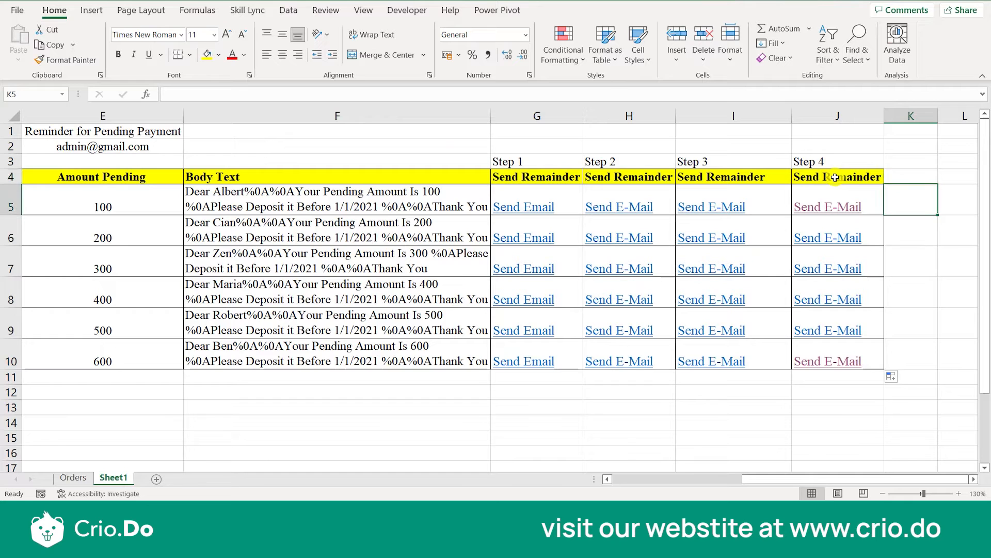
Review the first customer's entries in row 5, from the pending amount in E5 to the Step 1 link in G5.
{"action": "key", "text": "Left"}
{"action": "key", "text": "Left"}
{"action": "key", "text": "Left"}
{"action": "key", "text": "Left"}
{"action": "key", "text": "Left"}
{"action": "key", "text": "Left"}
{"action": "key", "text": "Left"}
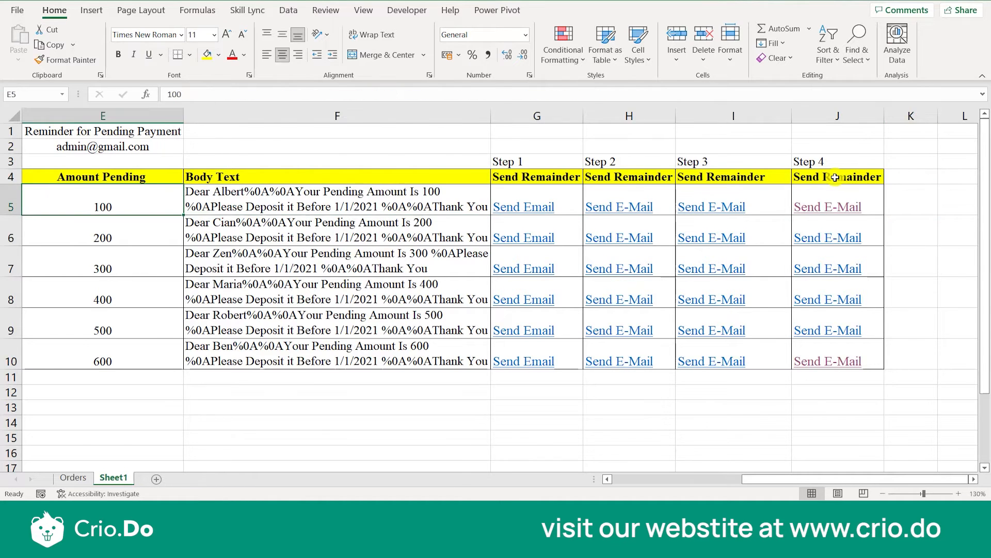
{"action": "key", "text": "Right"}
{"action": "key", "text": "Right"}
{"action": "key", "text": "Right"}
{"action": "key", "text": "Left"}
{"action": "key", "text": "Right"}
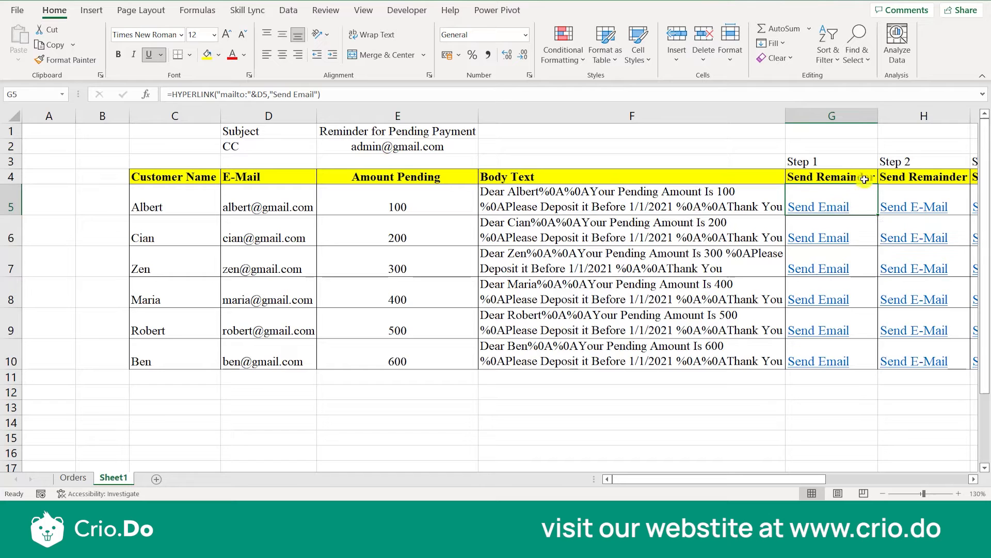
Preview the complete reminder email from the Step 4 link in J5 and close it without sending.
{"action": "left_click", "coordinate": [836, 161]}
{"action": "key", "text": "Right"}
{"action": "key", "text": "Right"}
{"action": "key", "text": "Right"}
{"action": "left_click", "coordinate": [842, 208]}
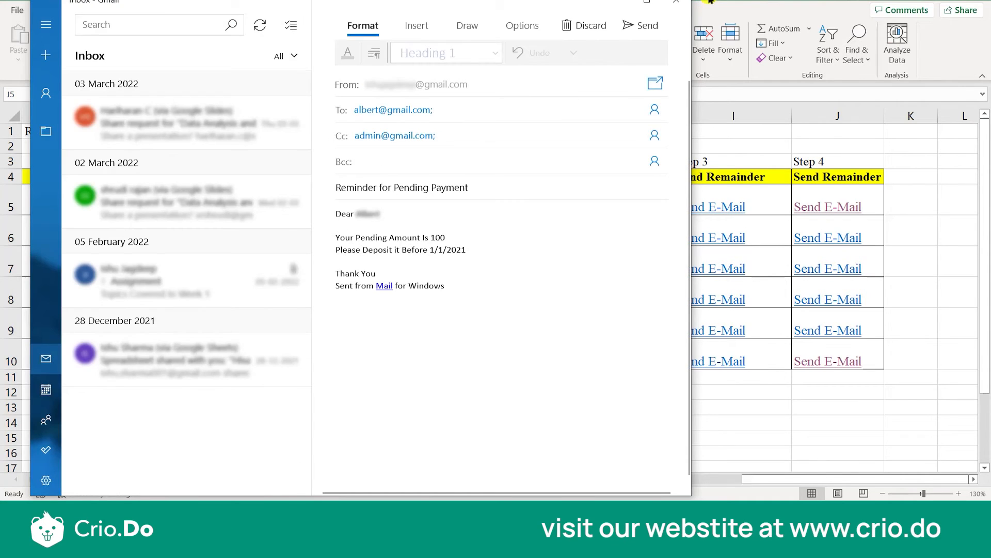
{"action": "left_click", "coordinate": [676, 3]}
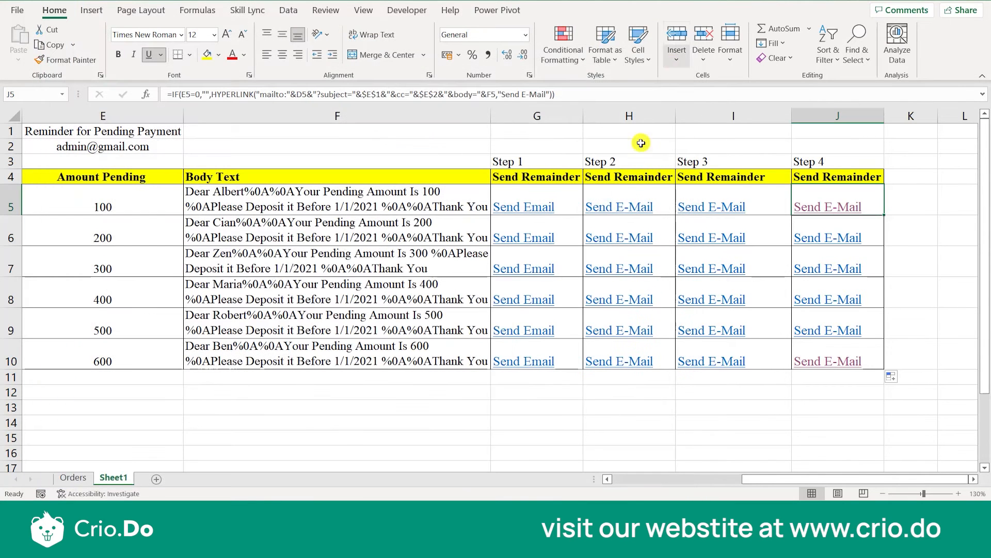
Preview the emails from the Step 1 and Step 2 links in row 5, checking the CC field, and close each without sending.
{"action": "left_click", "coordinate": [529, 209]}
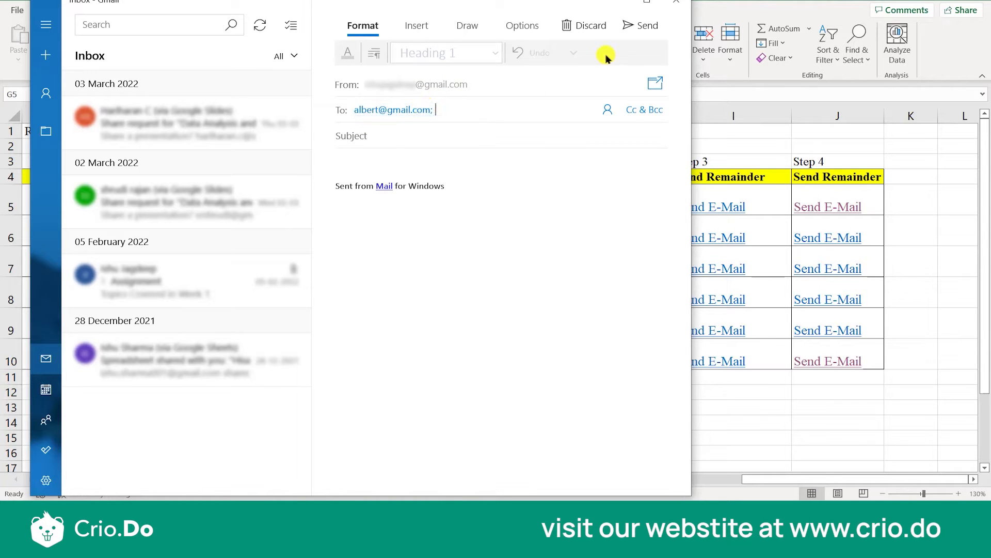
{"action": "left_click", "coordinate": [678, 6]}
{"action": "left_click", "coordinate": [640, 207]}
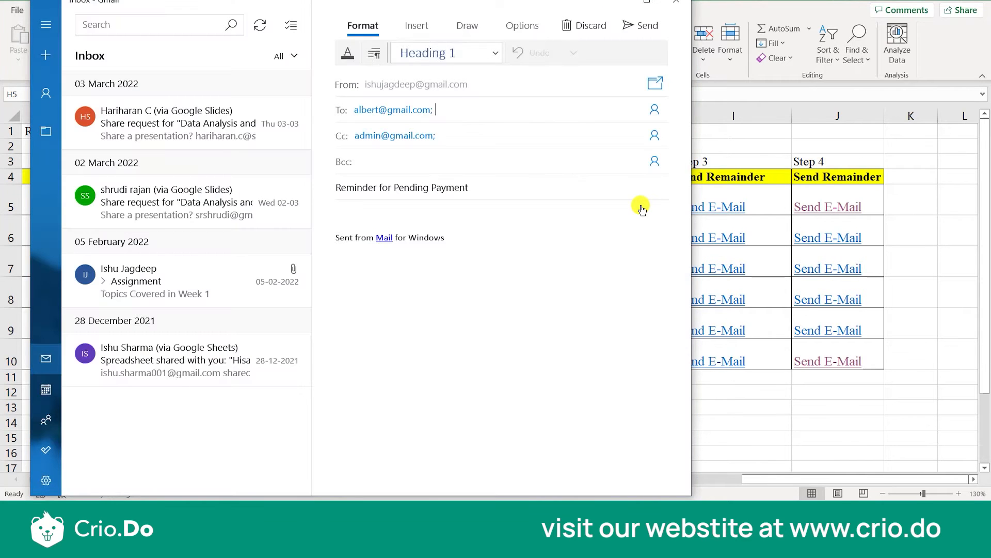
{"action": "double_click", "coordinate": [394, 141]}
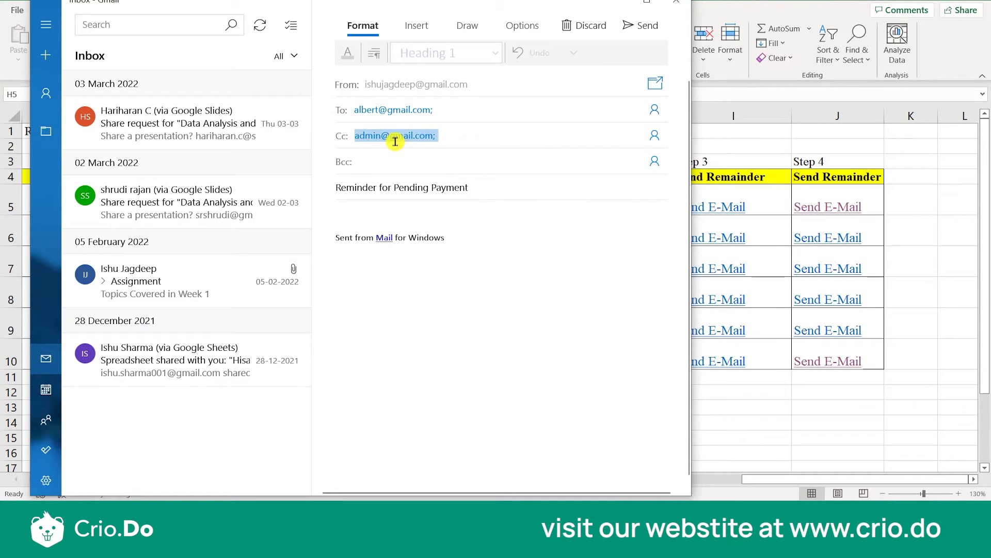
{"action": "left_click", "coordinate": [669, 5]}
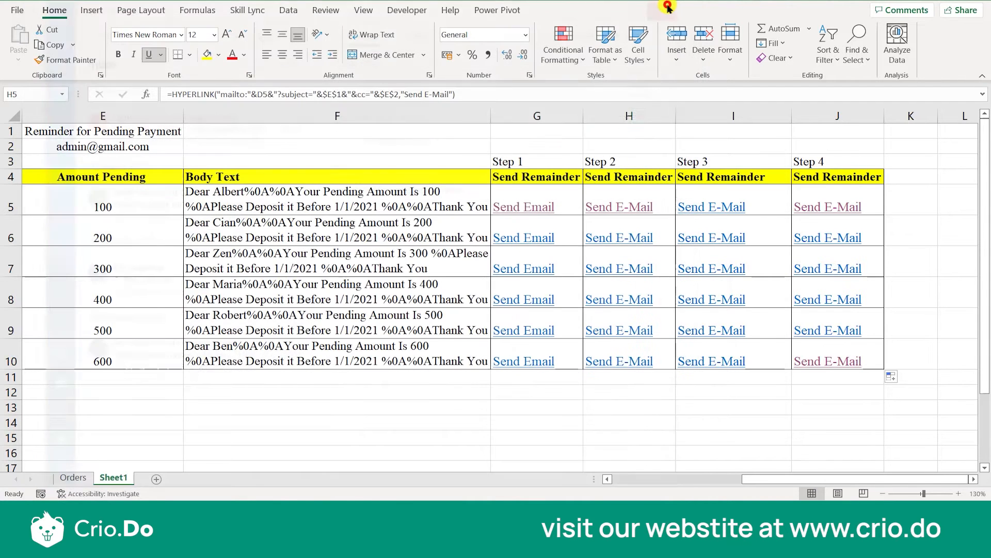
Compare the emails from the Step 3 and Step 4 links in row 5, checking subject and body, and close each without sending.
{"action": "left_click", "coordinate": [722, 206]}
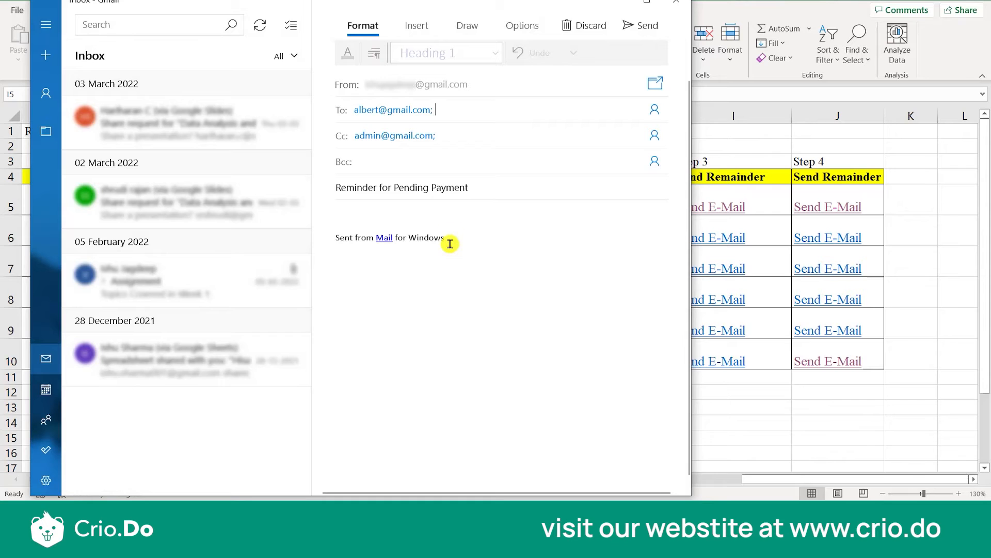
{"action": "left_click", "coordinate": [417, 187]}
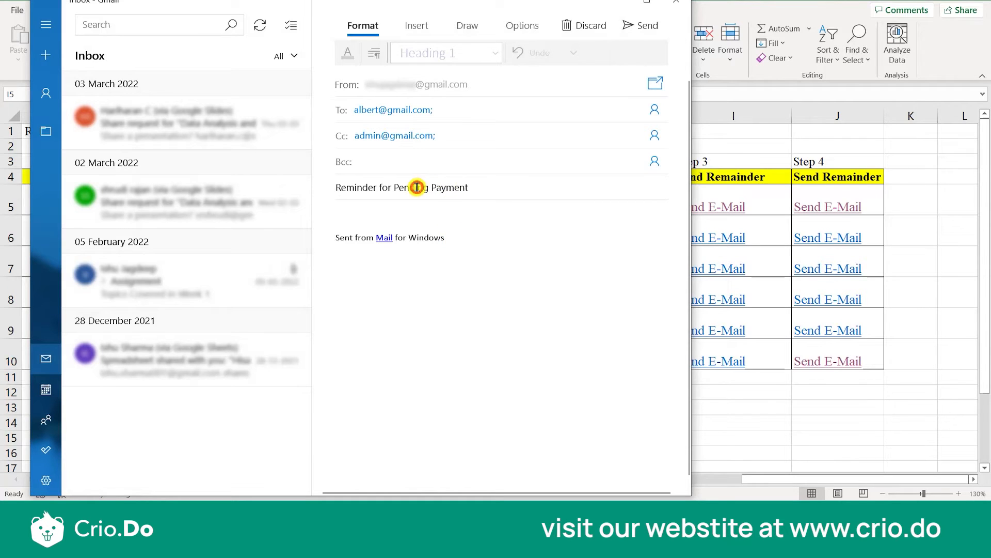
{"action": "left_click", "coordinate": [675, 2]}
{"action": "left_click", "coordinate": [812, 209]}
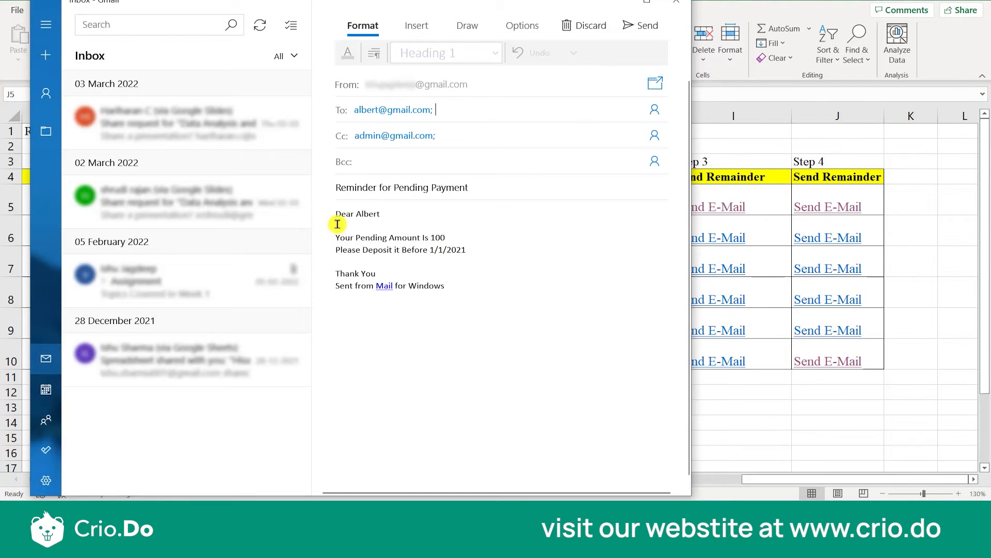
{"action": "left_click", "coordinate": [676, 6]}
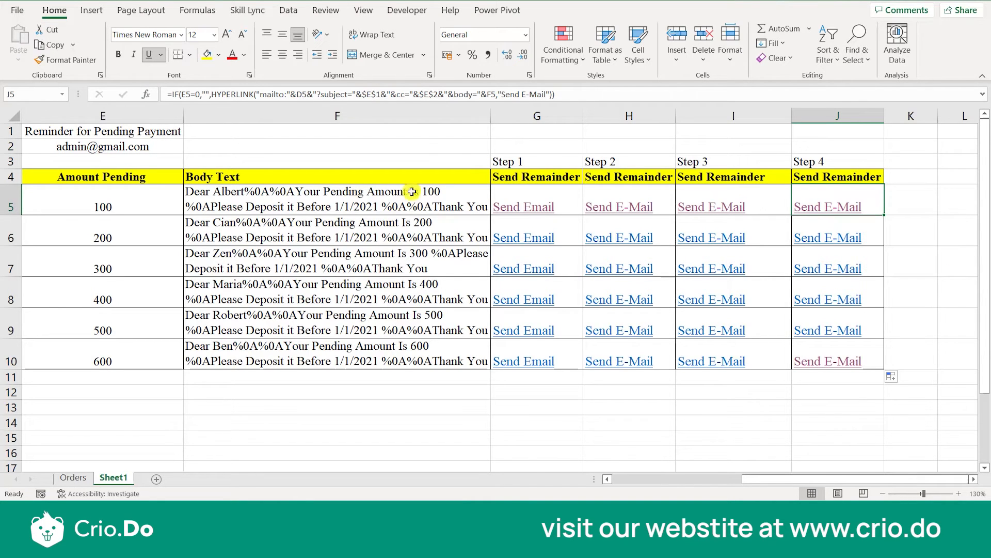
Inspect the formulas in F5 and G5, and turn on Show Formulas for the worksheet.
{"action": "left_click", "coordinate": [395, 200]}
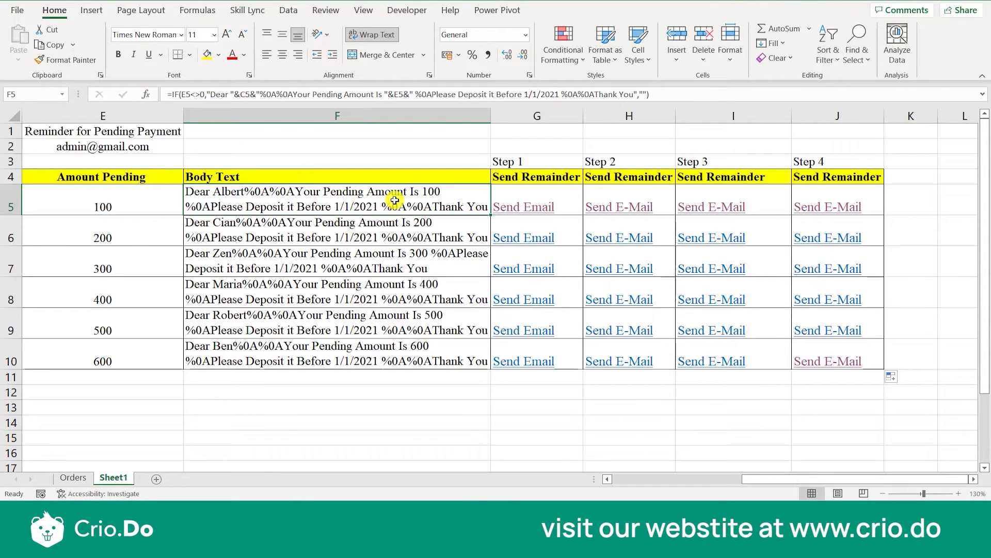
{"action": "left_click", "coordinate": [575, 210]}
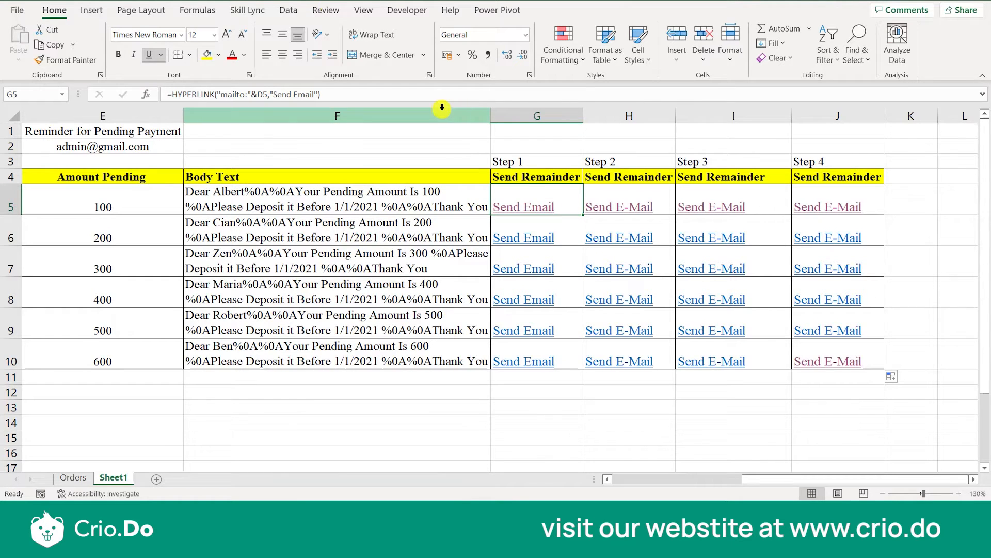
{"action": "left_click", "coordinate": [198, 10]}
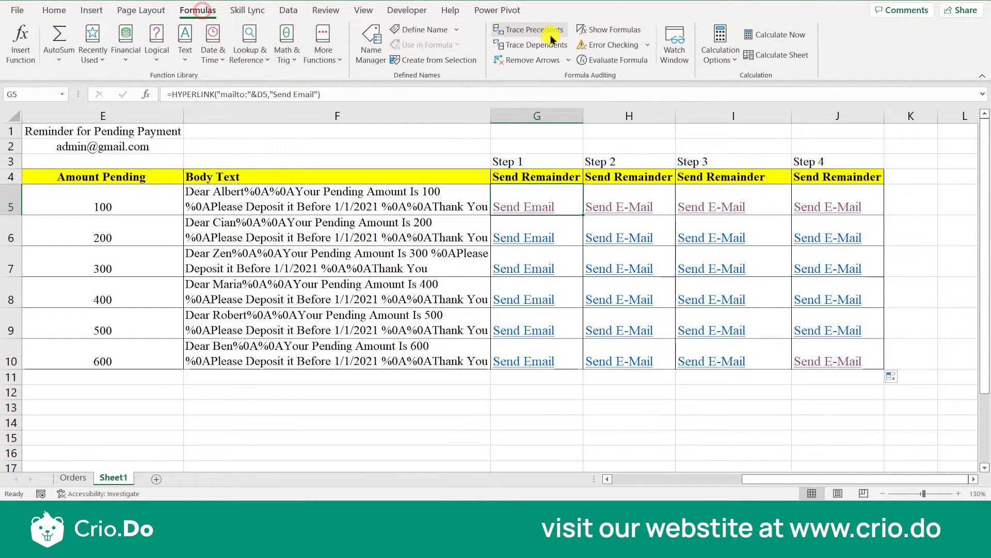
{"action": "left_click", "coordinate": [609, 29]}
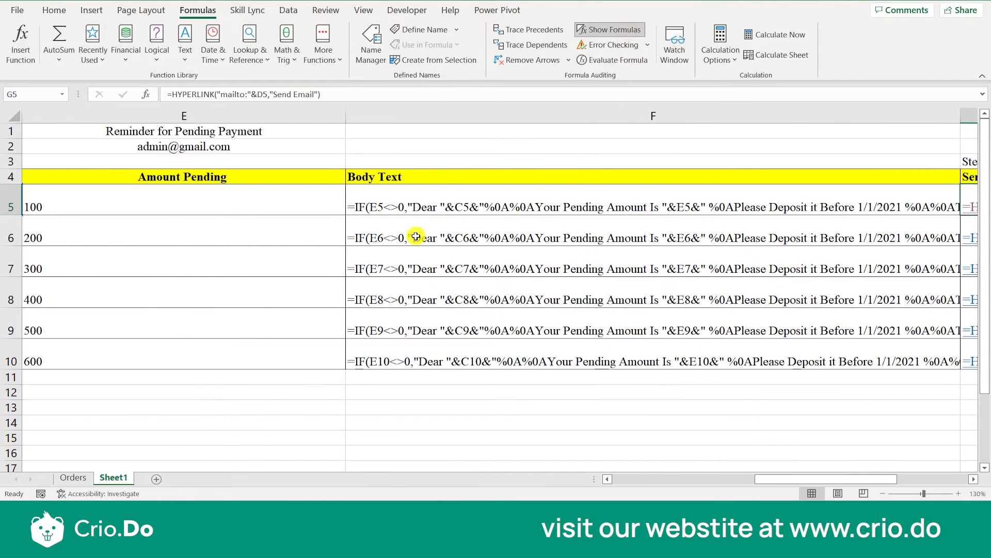
Return to the Step 1 formula in G5 and increase the height of row 5 to about double.
{"action": "scroll", "coordinate": [416, 236], "scroll_direction": "right", "scroll_amount": 5}
{"action": "scroll", "coordinate": [416, 236], "scroll_direction": "left", "scroll_amount": 2}
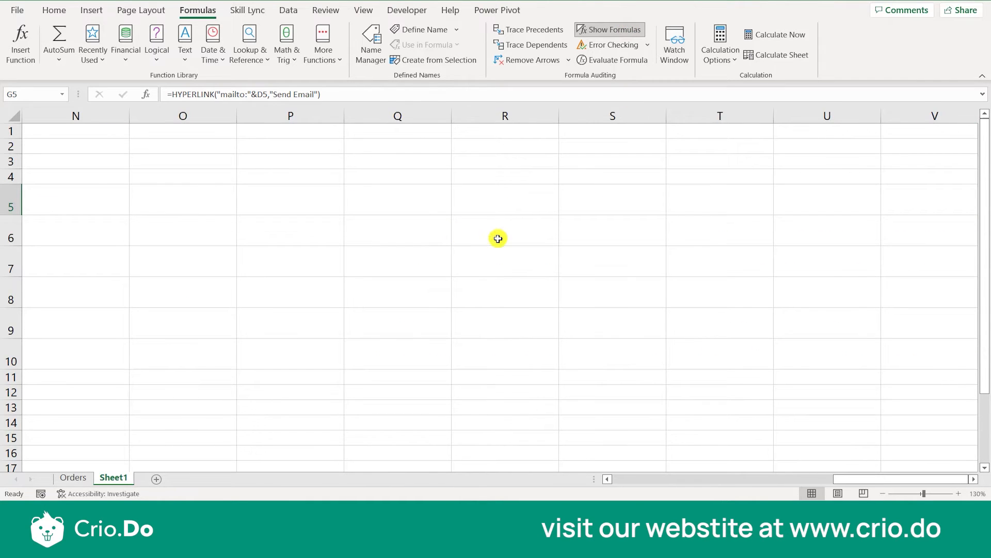
{"action": "left_click", "coordinate": [458, 242]}
{"action": "key", "text": "Left"}
{"action": "key", "text": "Left"}
{"action": "key", "text": "Left"}
{"action": "key", "text": "Left"}
{"action": "key", "text": "Left"}
{"action": "key", "text": "Left"}
{"action": "key", "text": "Left"}
{"action": "key", "text": "Left"}
{"action": "key", "text": "Left"}
{"action": "key", "text": "Left"}
{"action": "key", "text": "Left"}
{"action": "key", "text": "Left"}
{"action": "key", "text": "Left"}
{"action": "key", "text": "Left"}
{"action": "key", "text": "Left"}
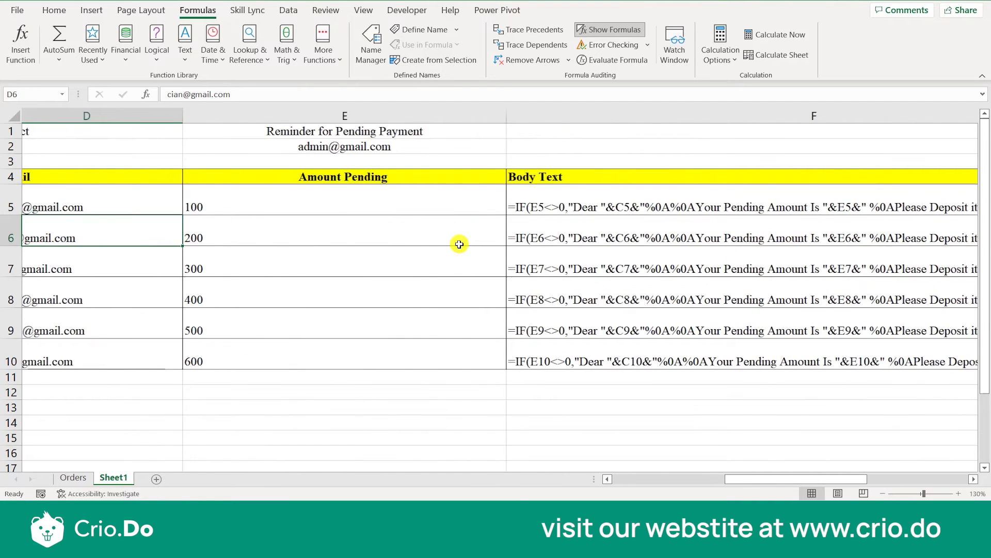
{"action": "key", "text": "Up"}
{"action": "key", "text": "Right"}
{"action": "key", "text": "Right"}
{"action": "key", "text": "Right"}
{"action": "key", "text": "Right"}
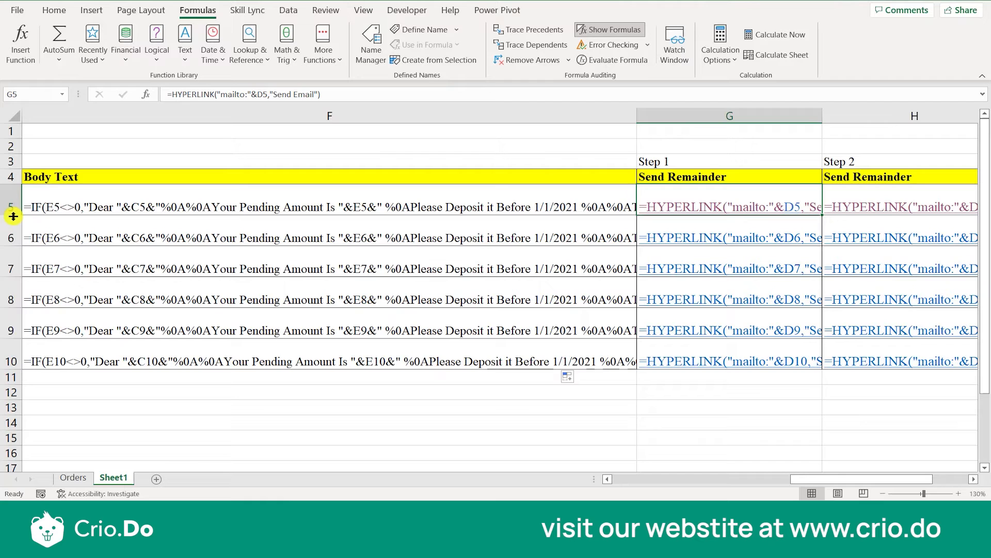
{"action": "left_click_drag", "start_coordinate": [13, 214], "coordinate": [13, 254]}
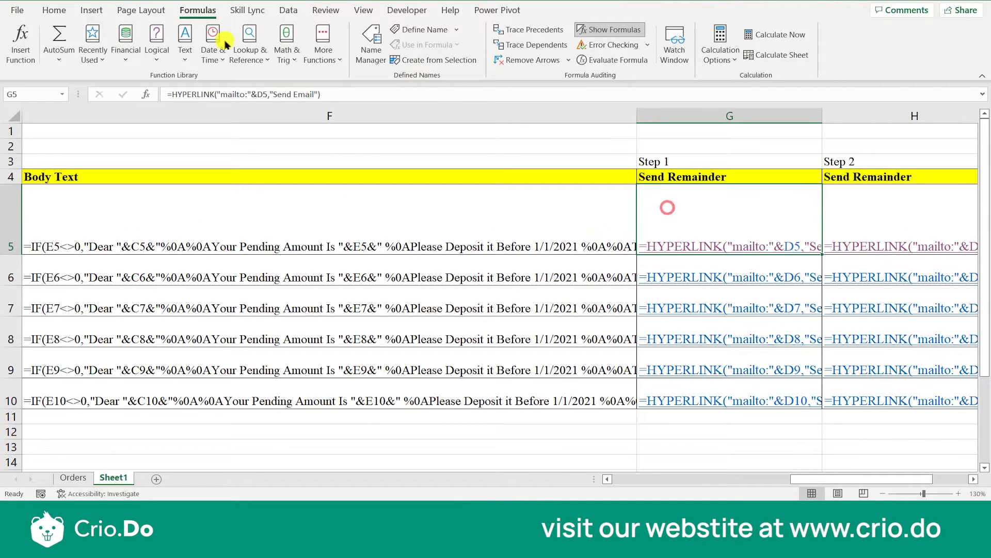
Examine the "Send Email" friendly-name argument of the HYPERLINK formula in G5 and leave the formula without keeping any edits.
{"action": "left_click", "coordinate": [44, 8]}
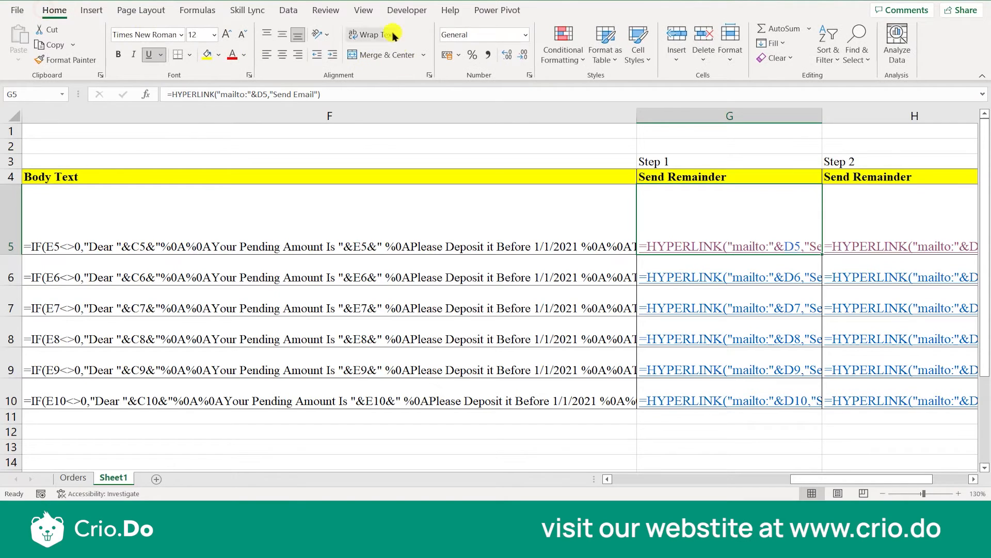
{"action": "double_click", "coordinate": [734, 242]}
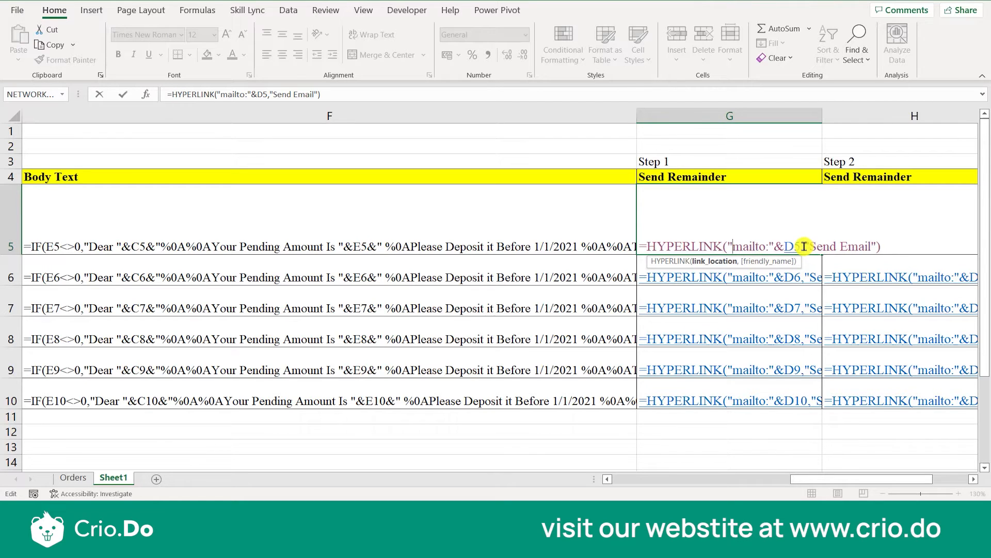
{"action": "left_click_drag", "start_coordinate": [804, 246], "coordinate": [878, 246]}
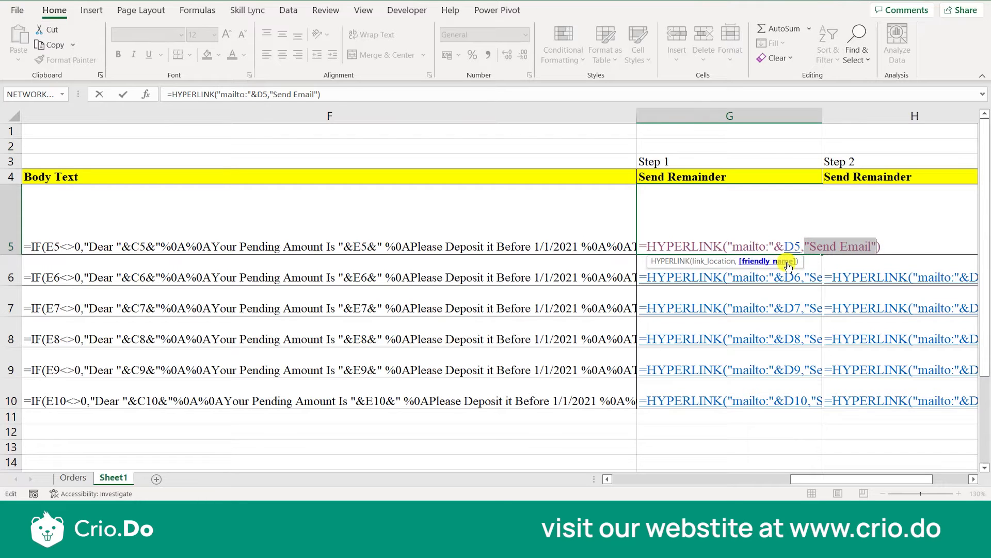
{"action": "left_click", "coordinate": [602, 228]}
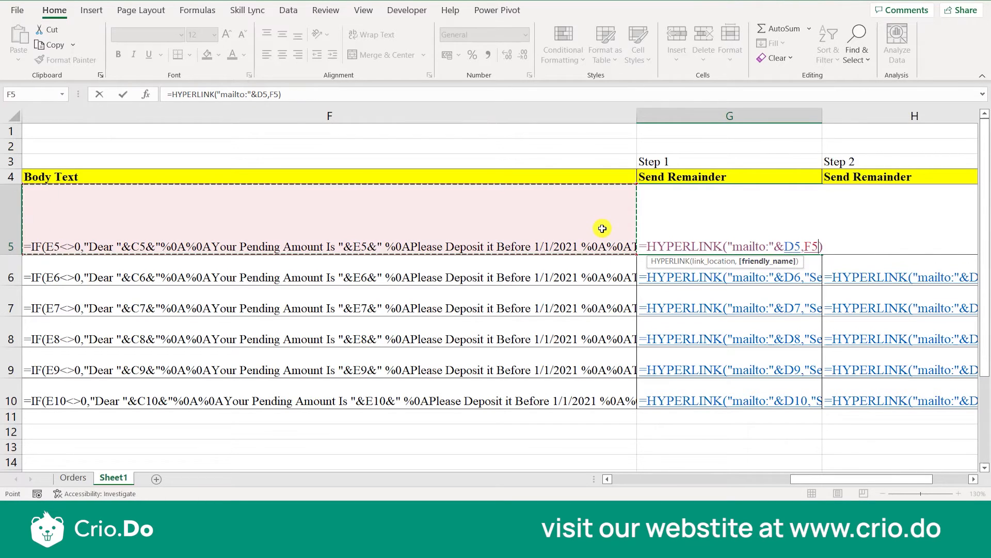
{"action": "key", "text": "ctrl+Return"}
{"action": "key", "text": "Escape"}
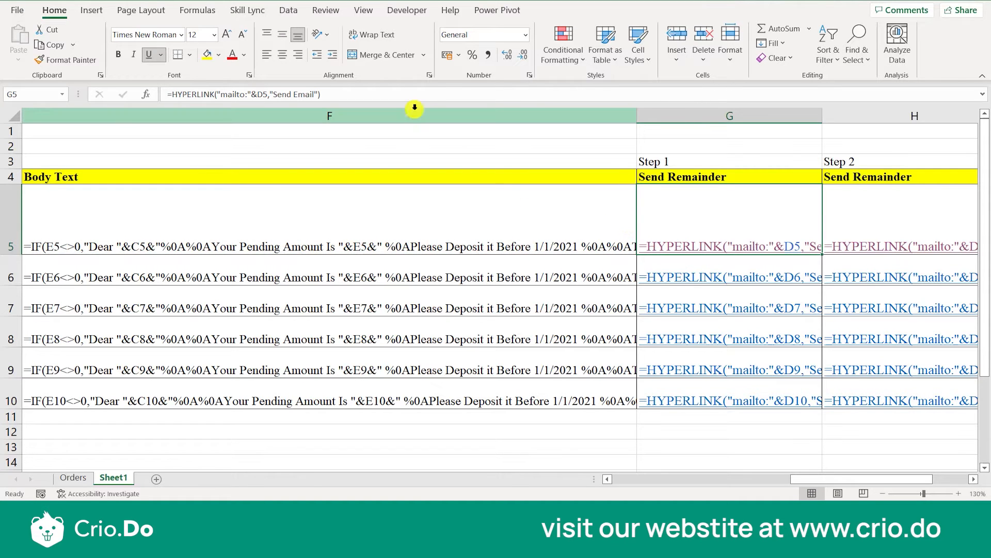
Turn off Show Formulas and compare the formulas behind the Step 1, Step 2 and Step 3 links, returning to G5.
{"action": "left_click", "coordinate": [197, 11]}
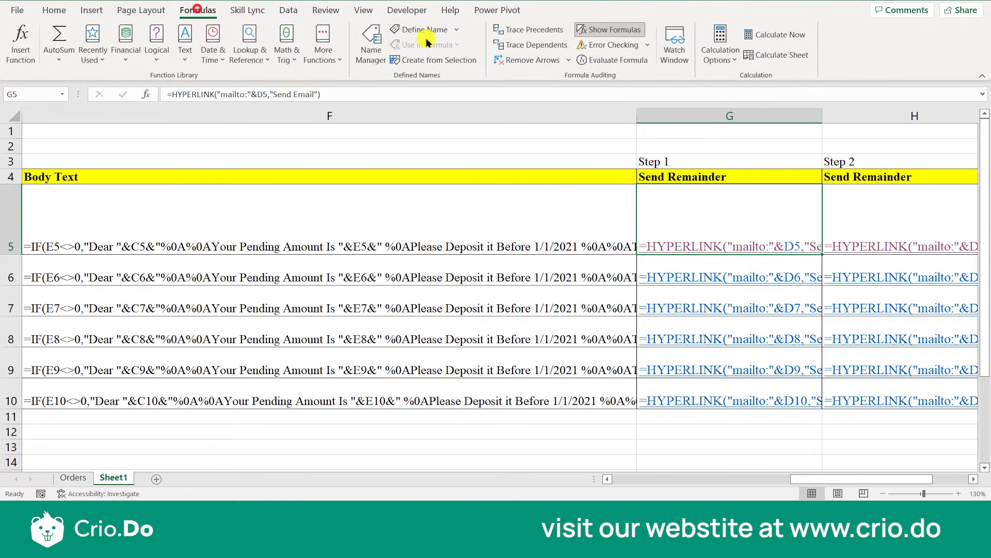
{"action": "left_click", "coordinate": [604, 31]}
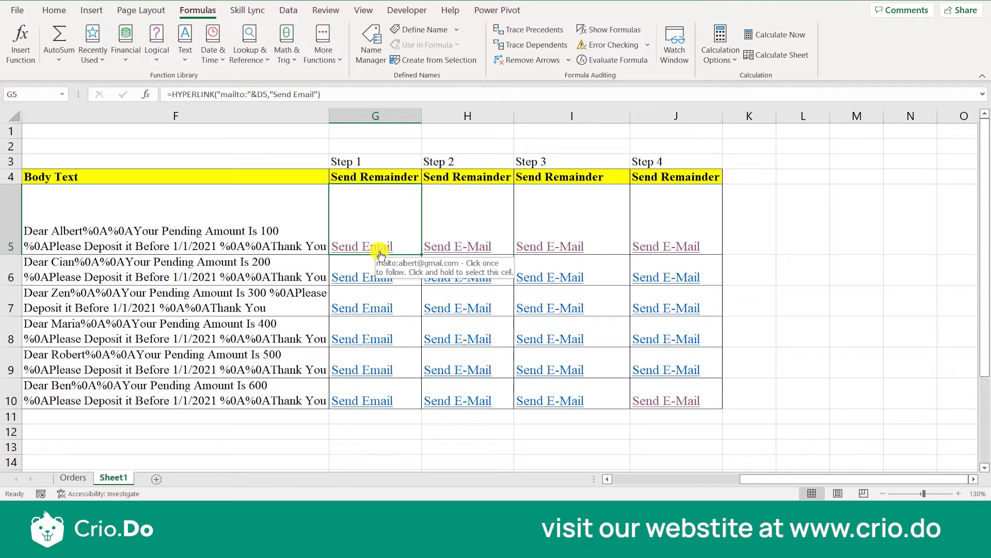
{"action": "left_click_drag", "start_coordinate": [394, 215], "coordinate": [667, 391]}
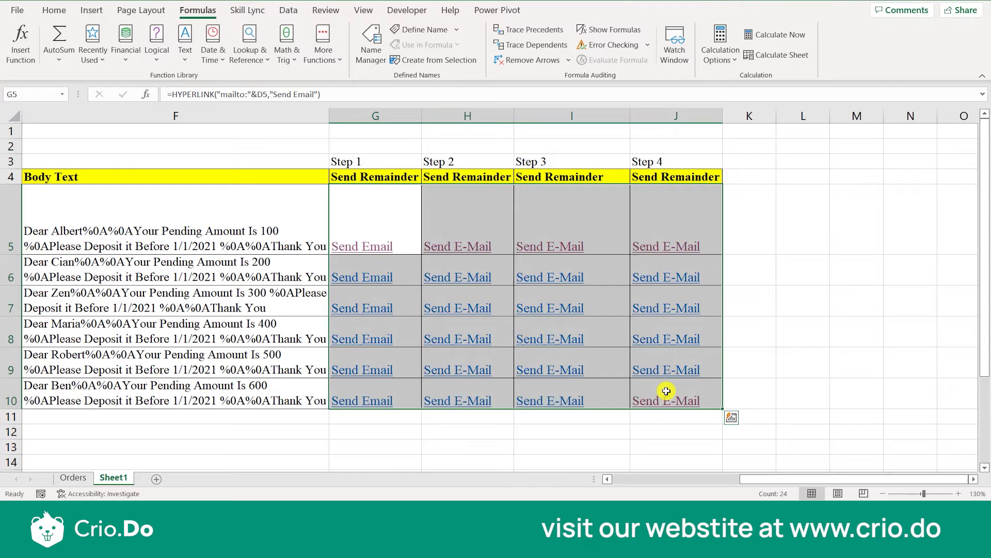
{"action": "left_click", "coordinate": [627, 367]}
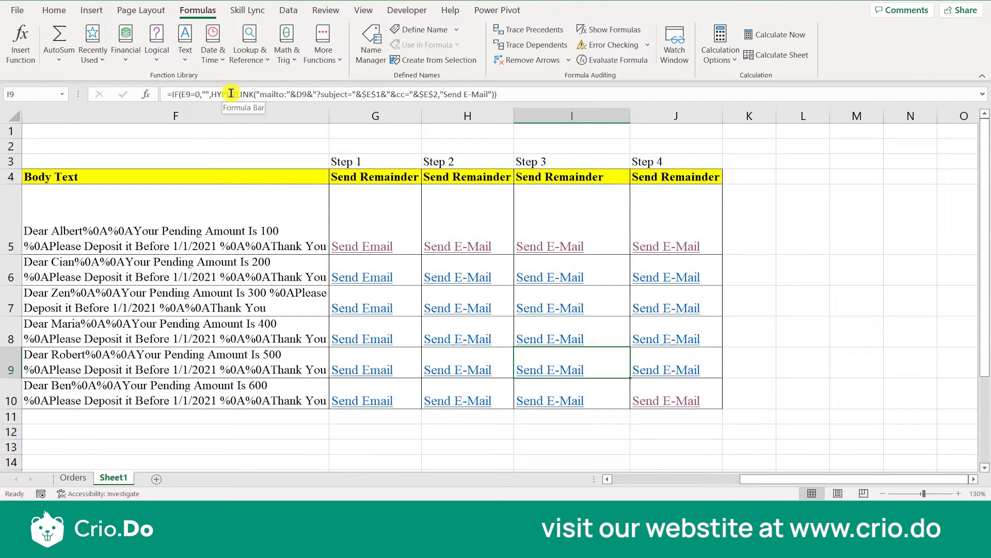
{"action": "left_click", "coordinate": [394, 240]}
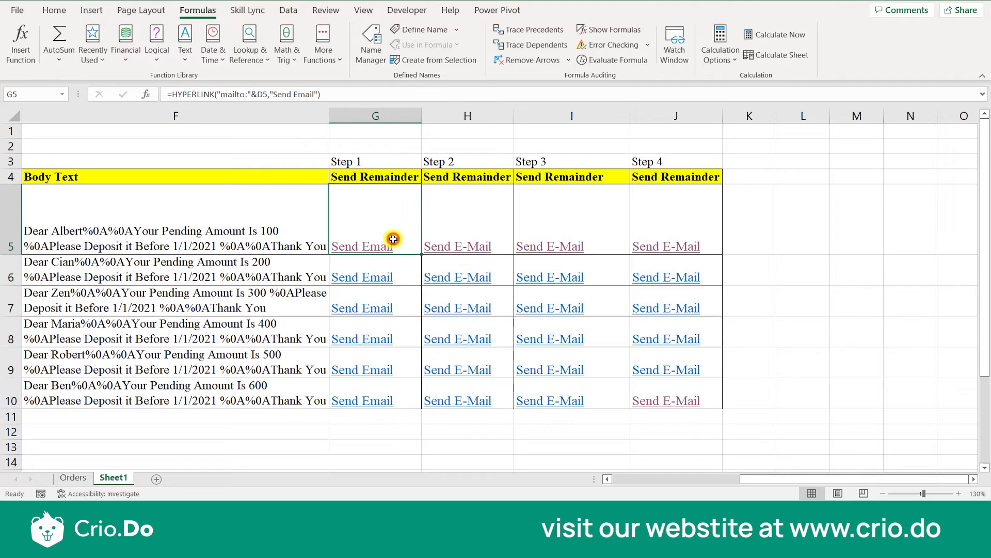
{"action": "left_click", "coordinate": [477, 289]}
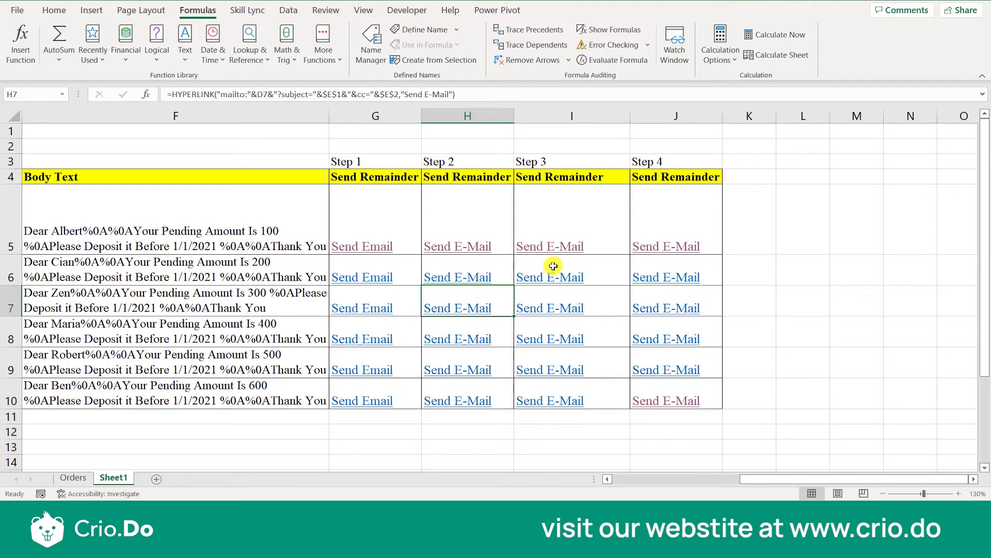
{"action": "left_click", "coordinate": [614, 236]}
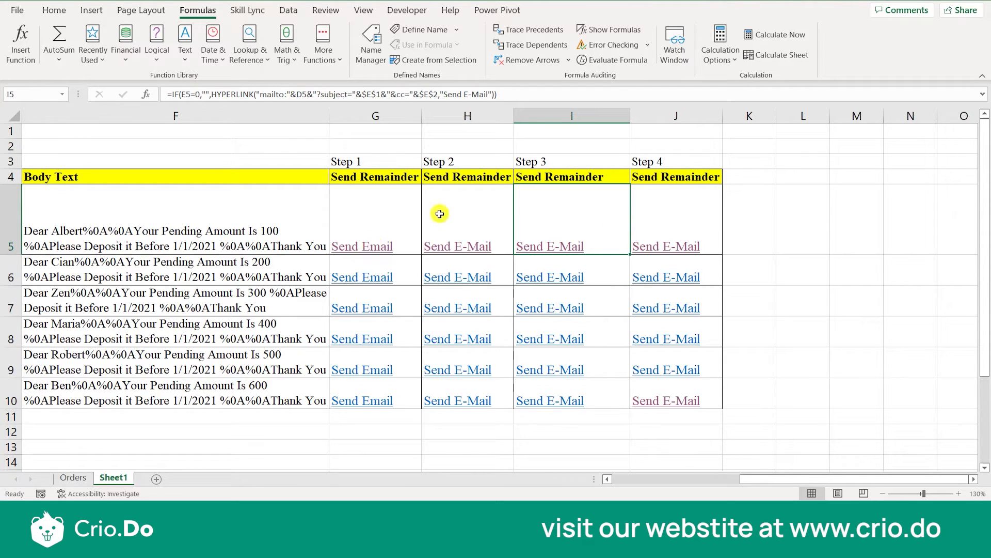
{"action": "left_click", "coordinate": [399, 216]}
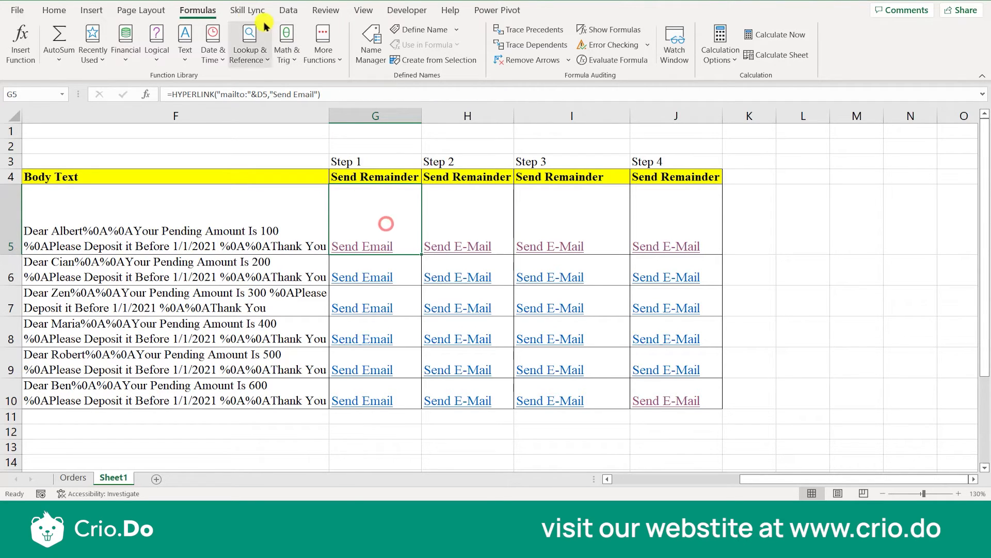
Show the worksheet formulas again and examine the "mailto:"&D5 link location in G5, including the ampersand, without changing it.
{"action": "left_click", "coordinate": [594, 31]}
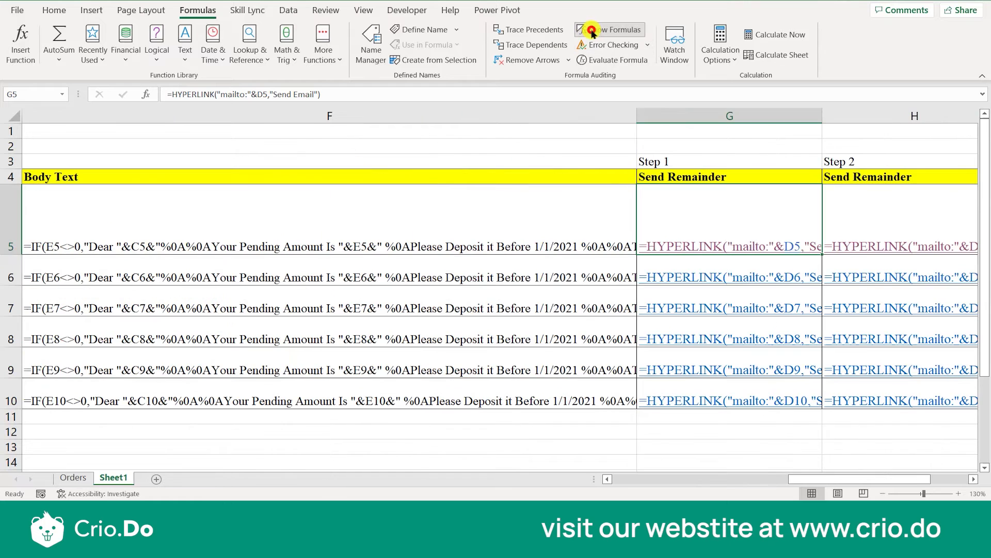
{"action": "double_click", "coordinate": [681, 202]}
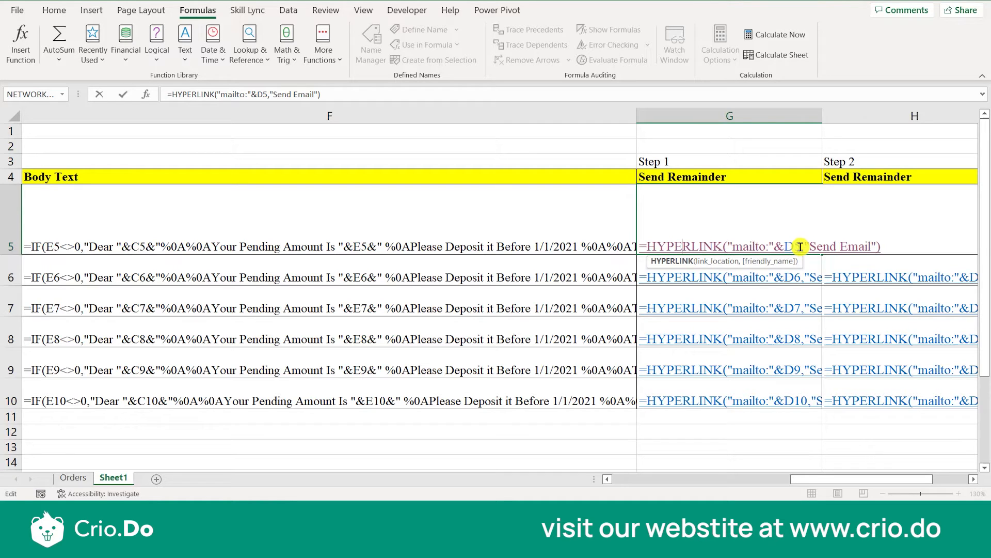
{"action": "left_click_drag", "start_coordinate": [800, 246], "coordinate": [735, 246]}
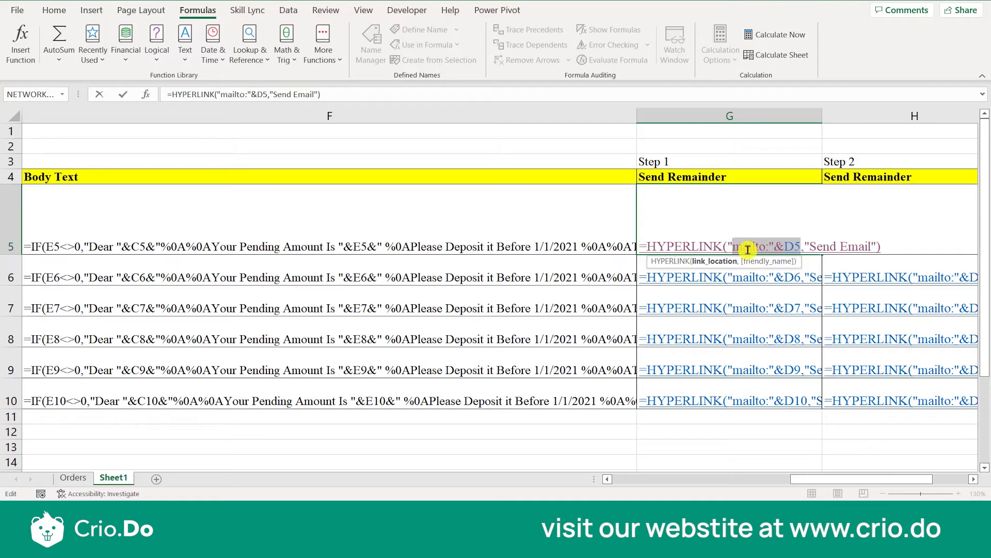
{"action": "left_click", "coordinate": [753, 246]}
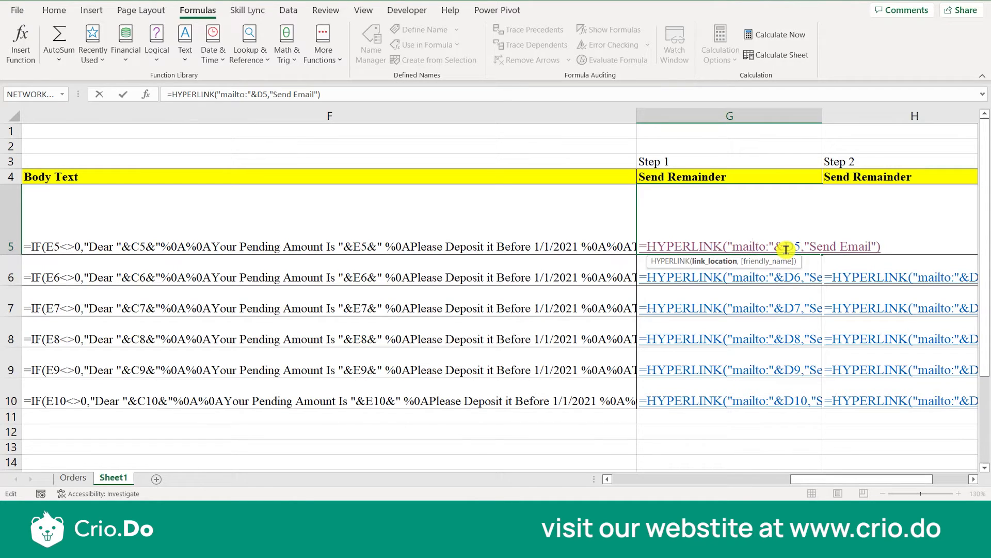
{"action": "left_click_drag", "start_coordinate": [784, 248], "coordinate": [776, 248]}
{"action": "left_click", "coordinate": [775, 247]}
{"action": "key", "text": "Escape"}
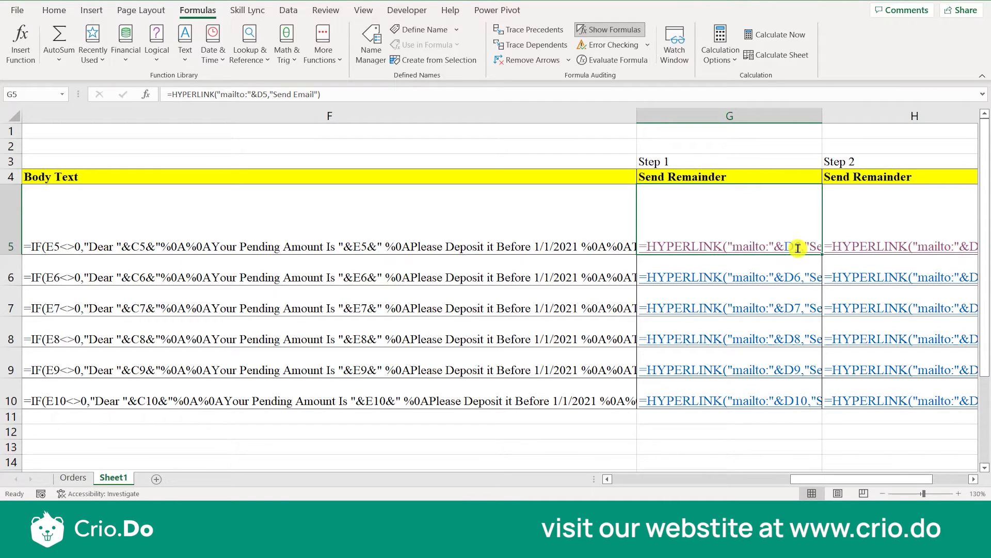
Turn off Show Formulas and return to the Step 1 link in G5 by way of the row 5 customer data.
{"action": "left_click", "coordinate": [594, 31]}
{"action": "scroll", "coordinate": [225, 199], "scroll_direction": "left", "scroll_amount": 5}
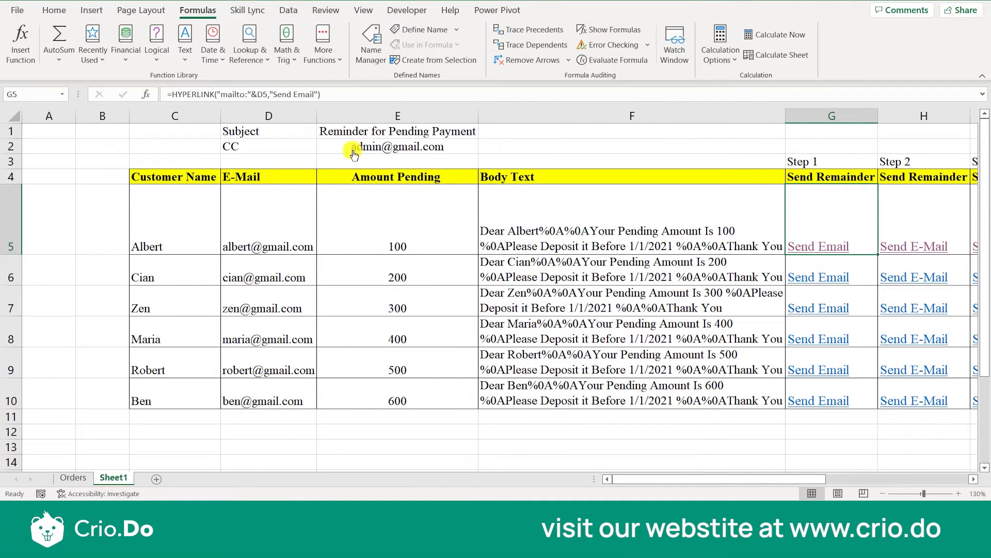
{"action": "left_click", "coordinate": [281, 224]}
{"action": "key", "text": "Right"}
{"action": "key", "text": "Right"}
{"action": "key", "text": "Right"}
{"action": "key", "text": "Right"}
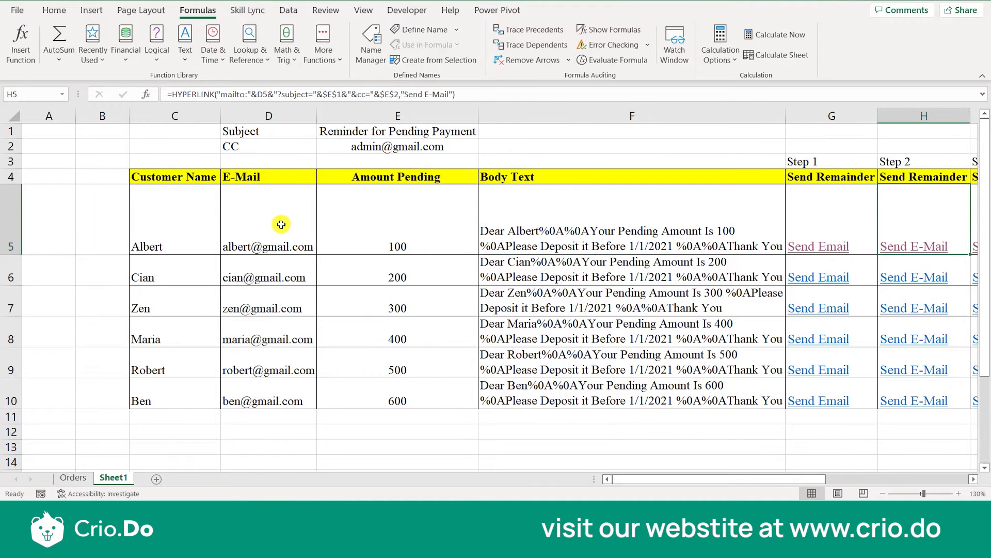
{"action": "key", "text": "Left"}
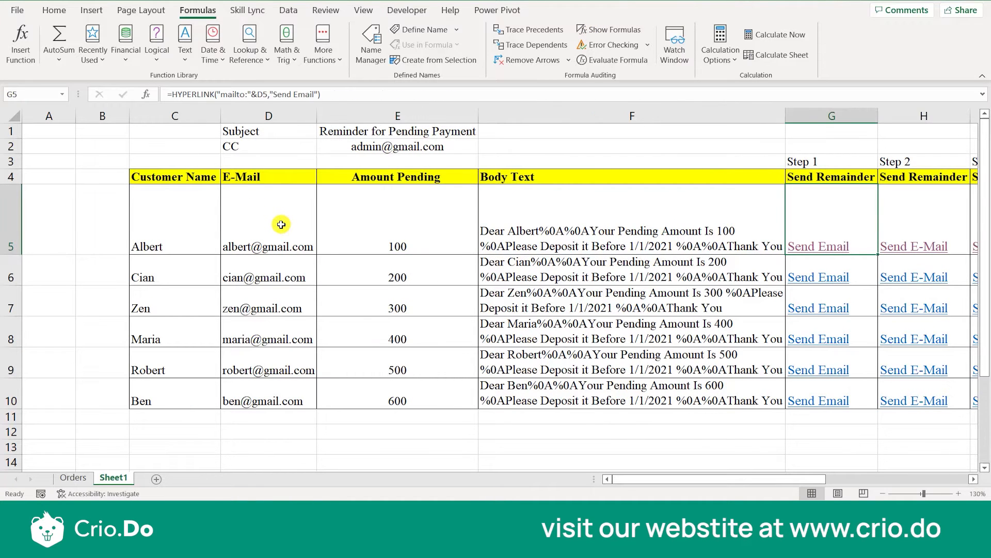
Examine the "mailto:" part of the G5 formula, and preview the Step 1 email's recipient in row 5 before closing it unsent.
{"action": "left_click", "coordinate": [187, 95]}
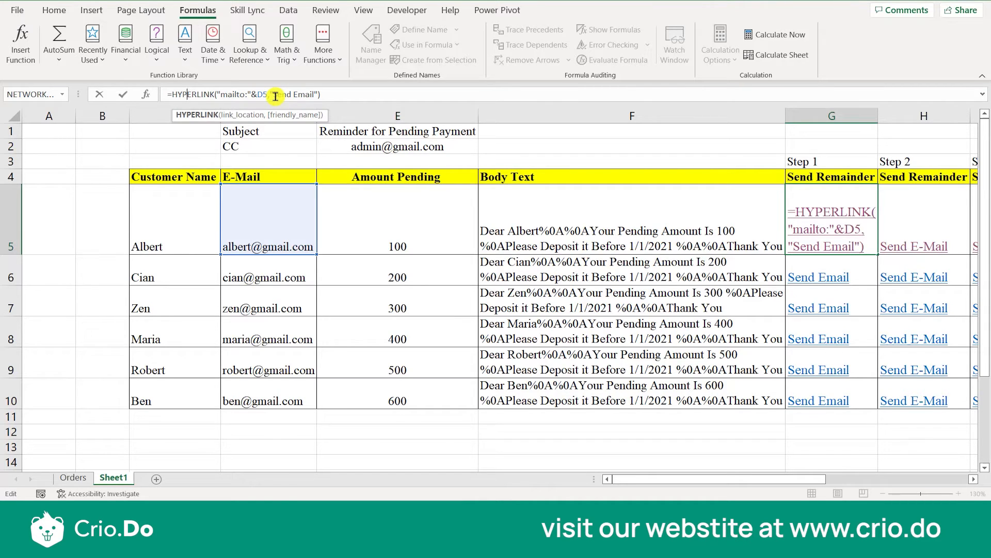
{"action": "key", "text": "ctrl+Return"}
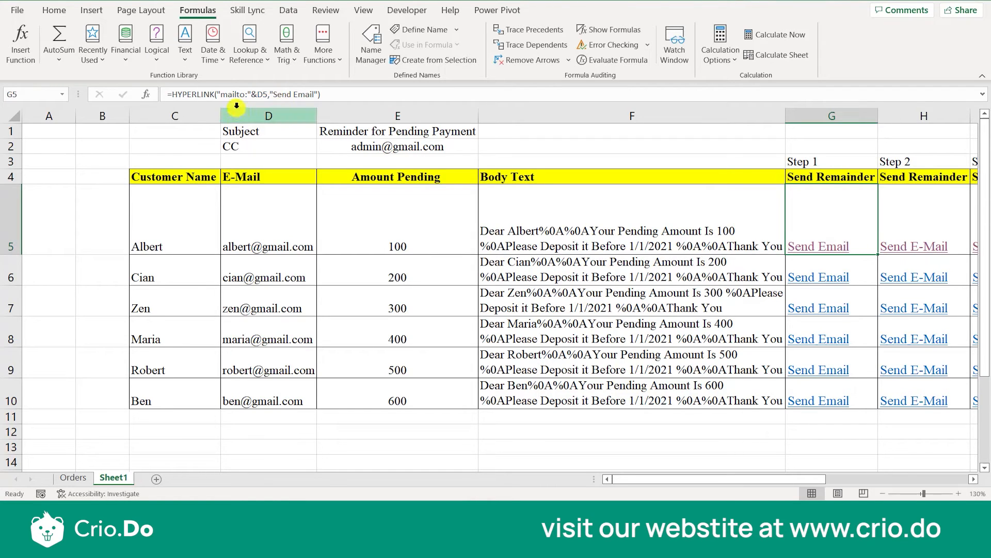
{"action": "left_click", "coordinate": [221, 95]}
{"action": "left_click_drag", "start_coordinate": [221, 95], "coordinate": [245, 95]}
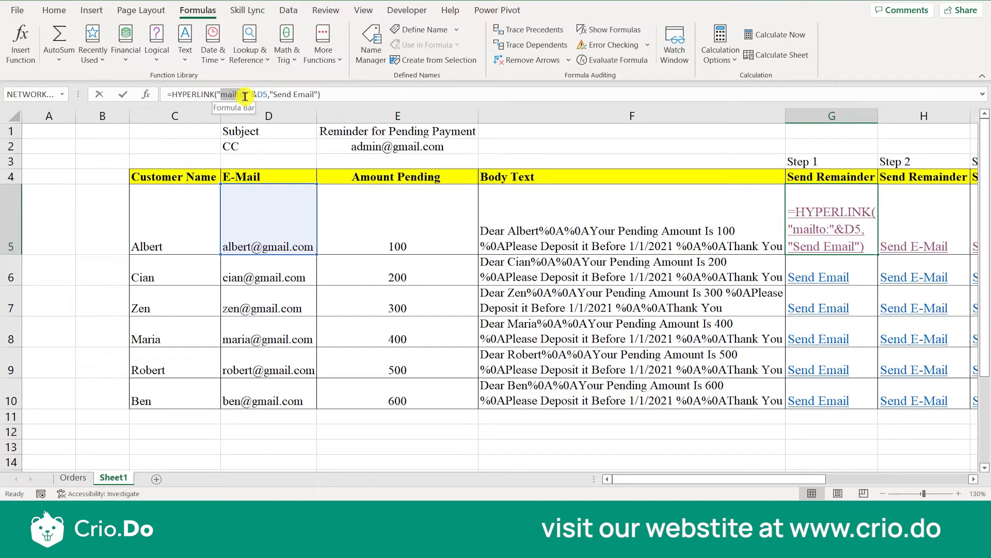
{"action": "left_click_drag", "start_coordinate": [245, 96], "coordinate": [243, 96]}
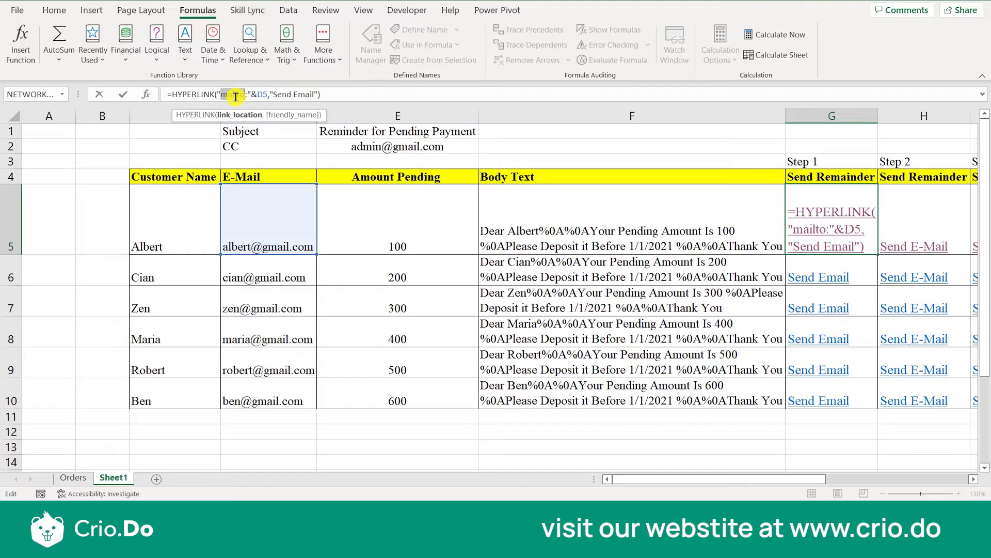
{"action": "key", "text": "Escape"}
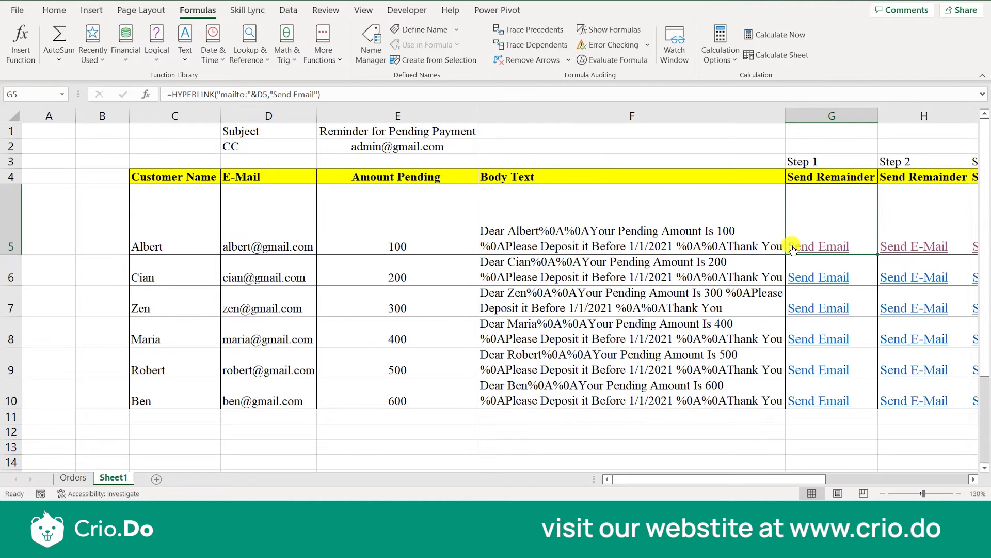
{"action": "left_click", "coordinate": [795, 249]}
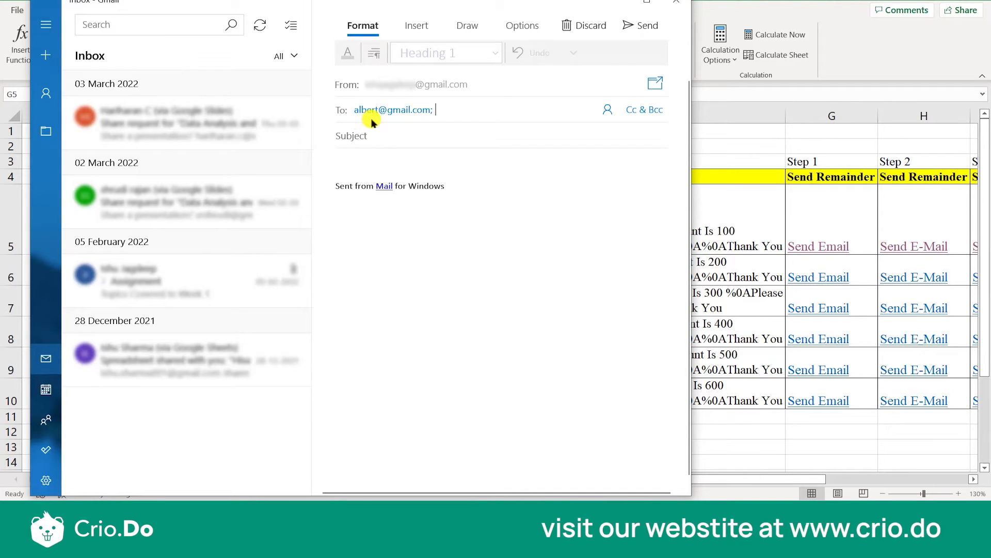
{"action": "left_click", "coordinate": [674, 6]}
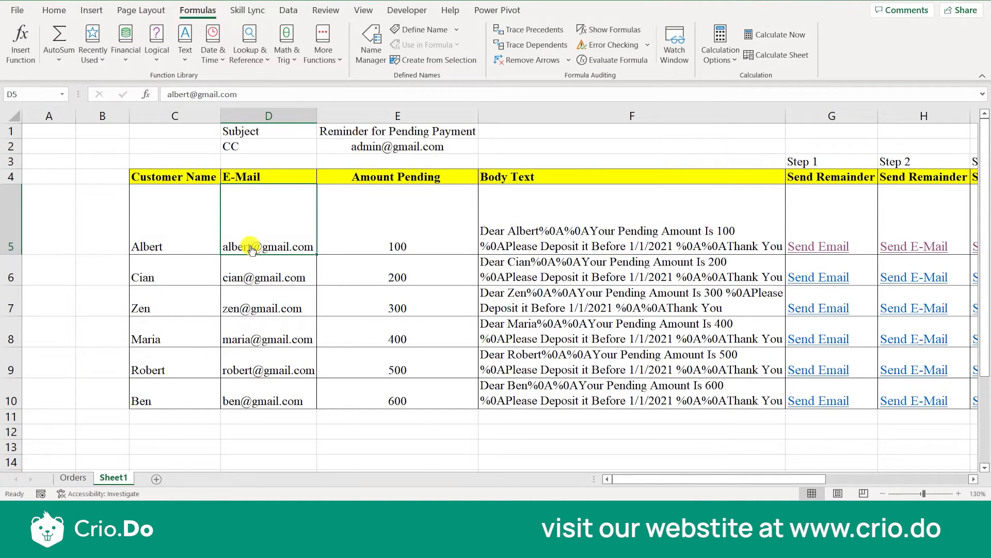
Insert a 1 just before the @ in the customer e-mail address in D5.
{"action": "left_click", "coordinate": [191, 93]}
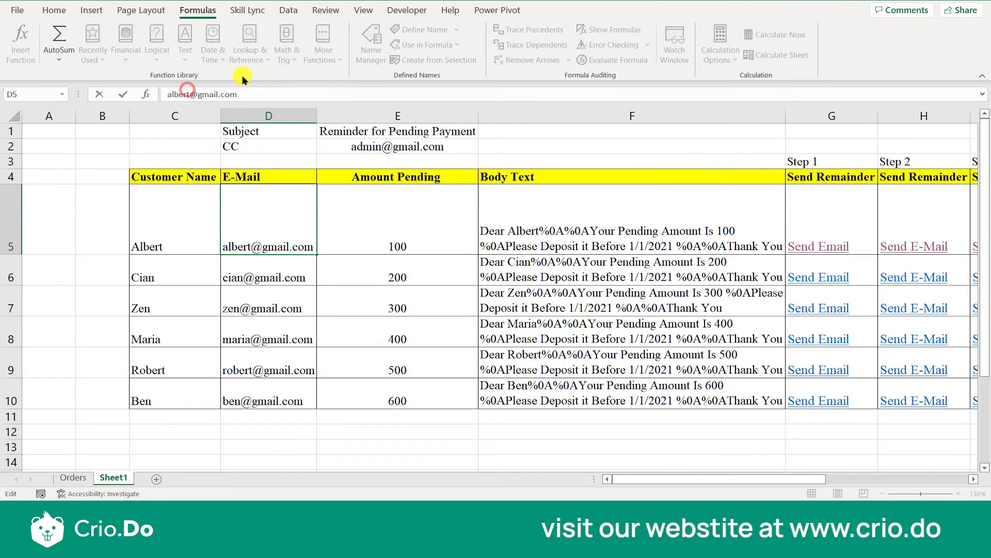
{"action": "type", "text": "1"}
{"action": "key", "text": "Return"}
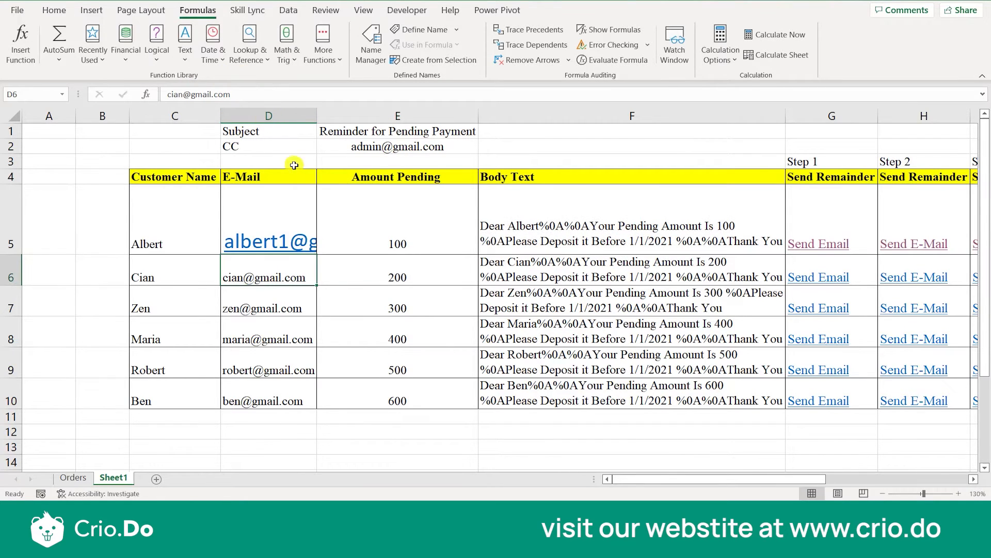
Copy the cell formatting of D6 onto the edited e-mail address in D5 with Format Painter.
{"action": "left_click", "coordinate": [169, 288]}
{"action": "left_click", "coordinate": [195, 275]}
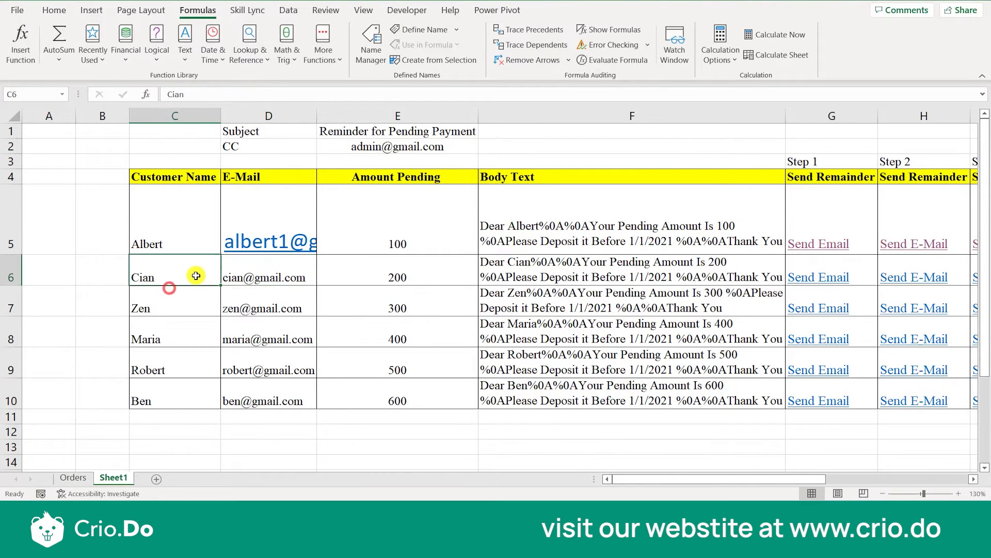
{"action": "key", "text": "Right"}
{"action": "left_click", "coordinate": [54, 10]}
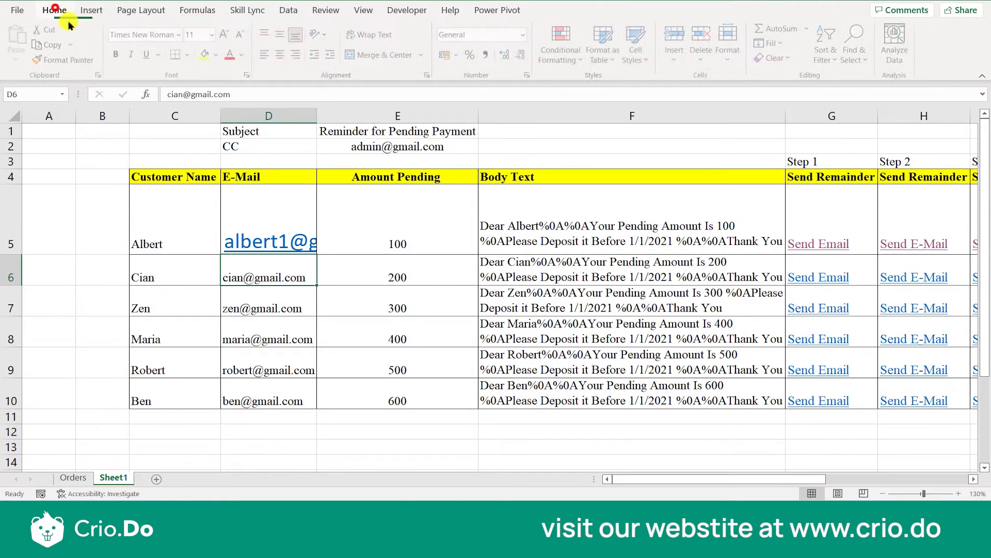
{"action": "left_click", "coordinate": [66, 60]}
{"action": "left_click", "coordinate": [260, 206]}
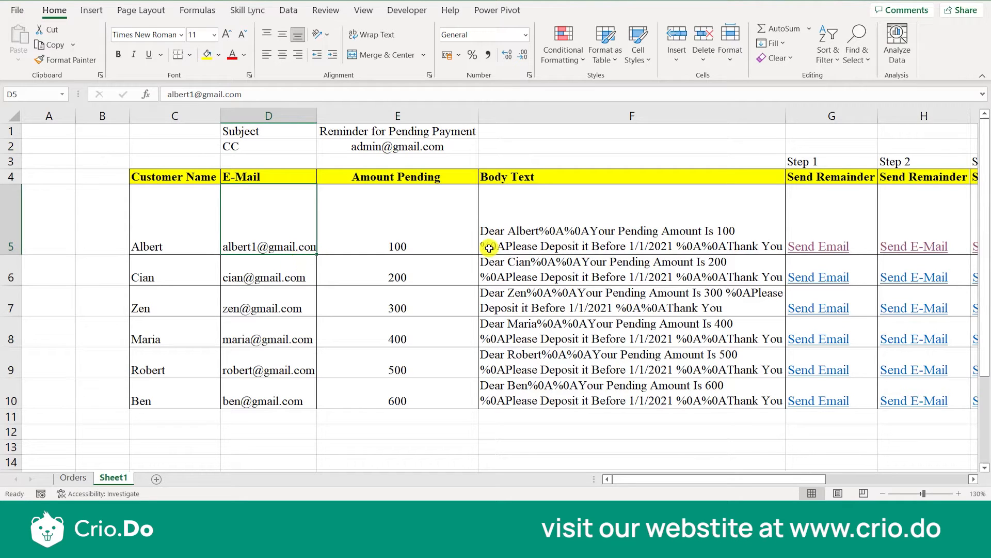
Open the Step 1 email link in row 5 and check the recipient against the edited address in D5.
{"action": "left_click", "coordinate": [794, 252]}
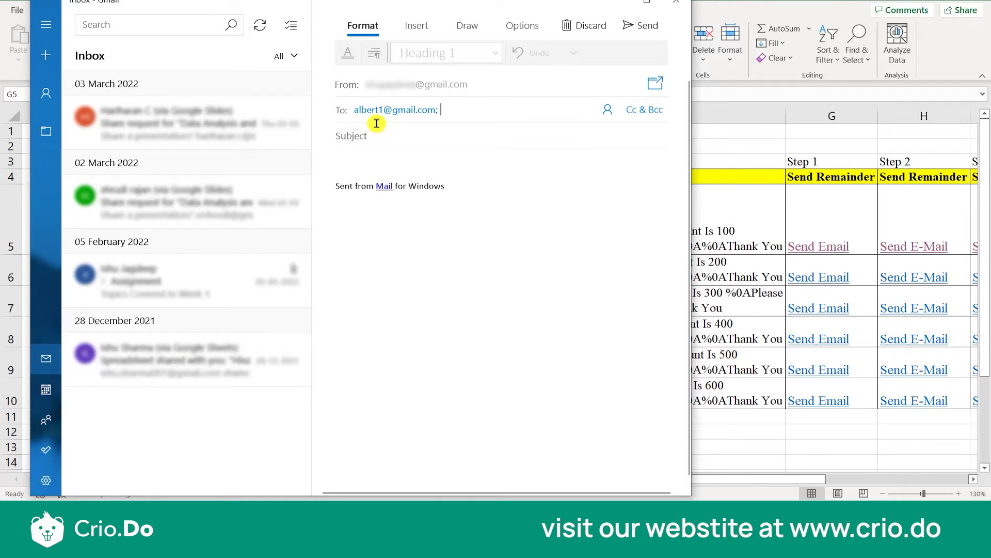
{"action": "left_click", "coordinate": [356, 110]}
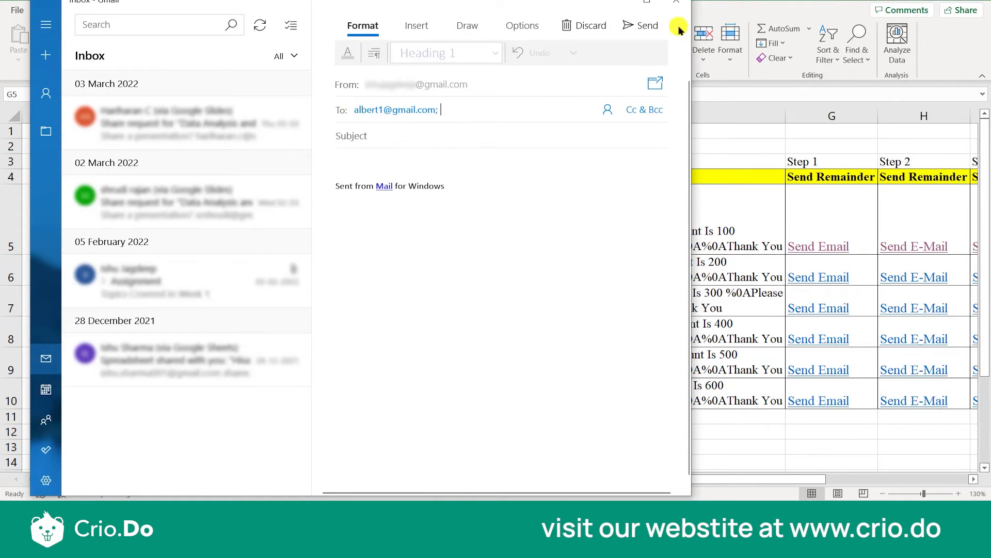
Close the unsent draft and label the Step 1 to Step 4 columns in row 2 as To, CC, Subject and Body Text.
{"action": "left_click", "coordinate": [677, 3]}
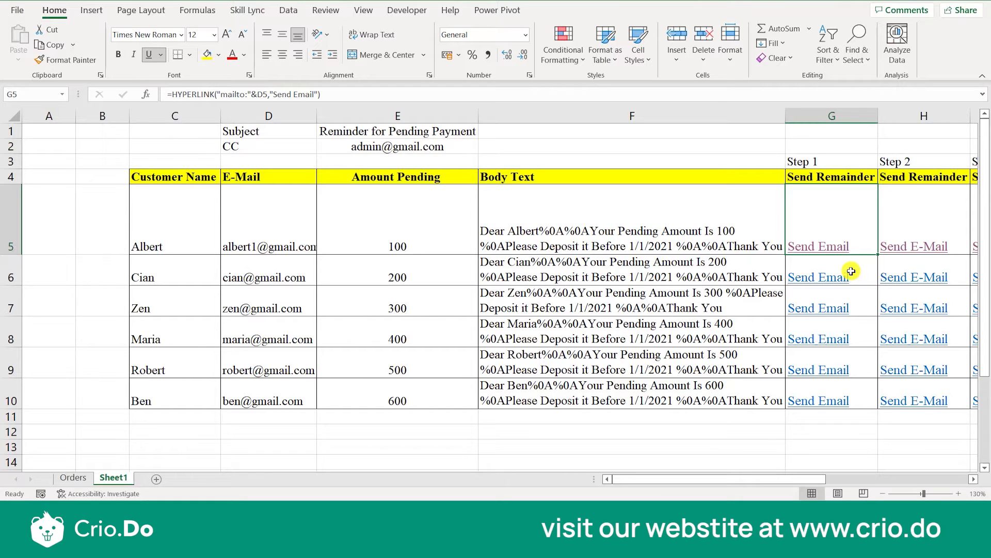
{"action": "key", "text": "Right"}
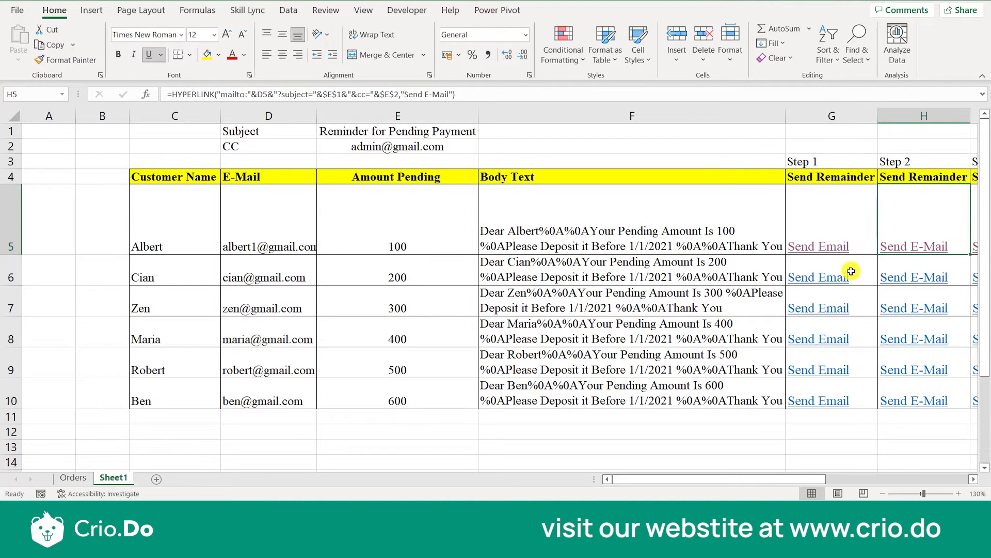
{"action": "left_click", "coordinate": [832, 147]}
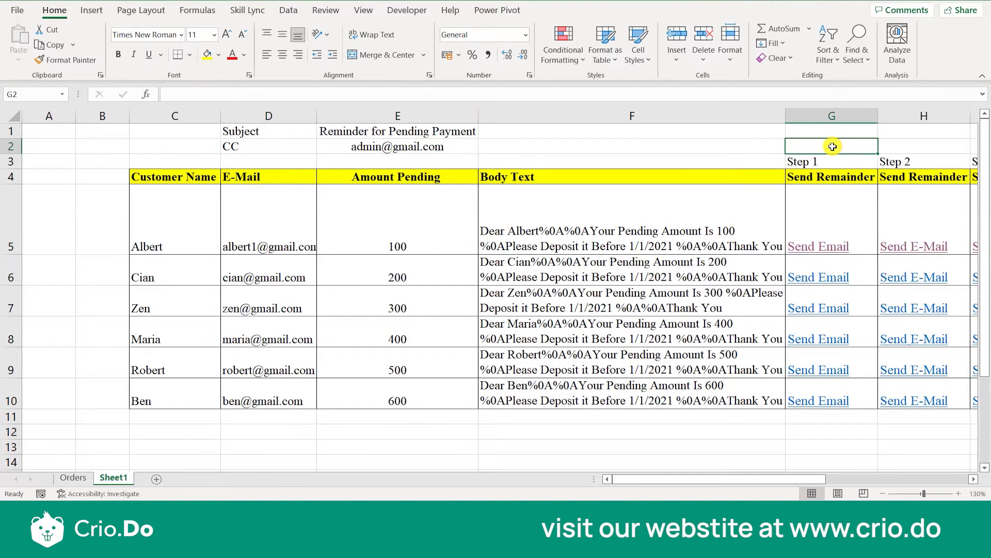
{"action": "type", "text": "To"}
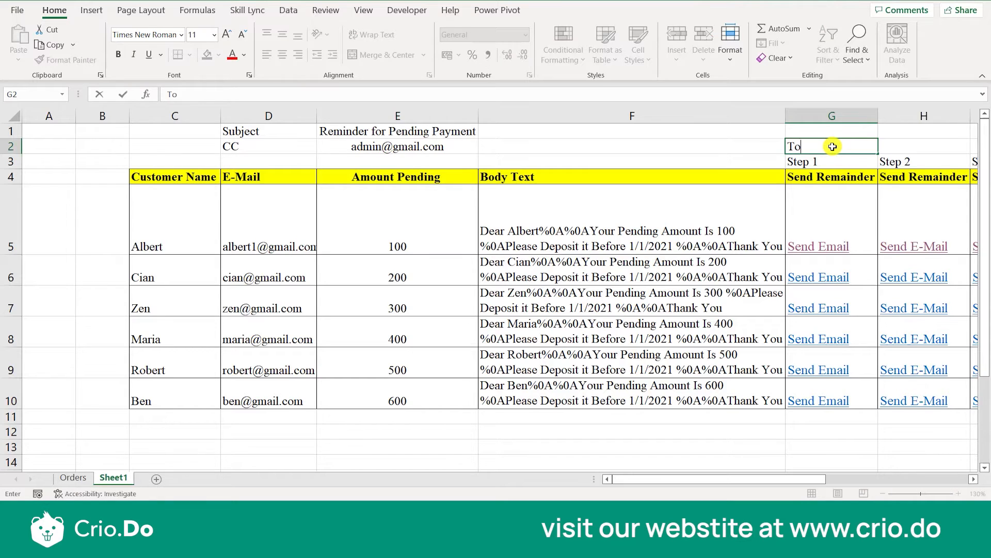
{"action": "key", "text": "Tab"}
{"action": "type", "text": "CC"}
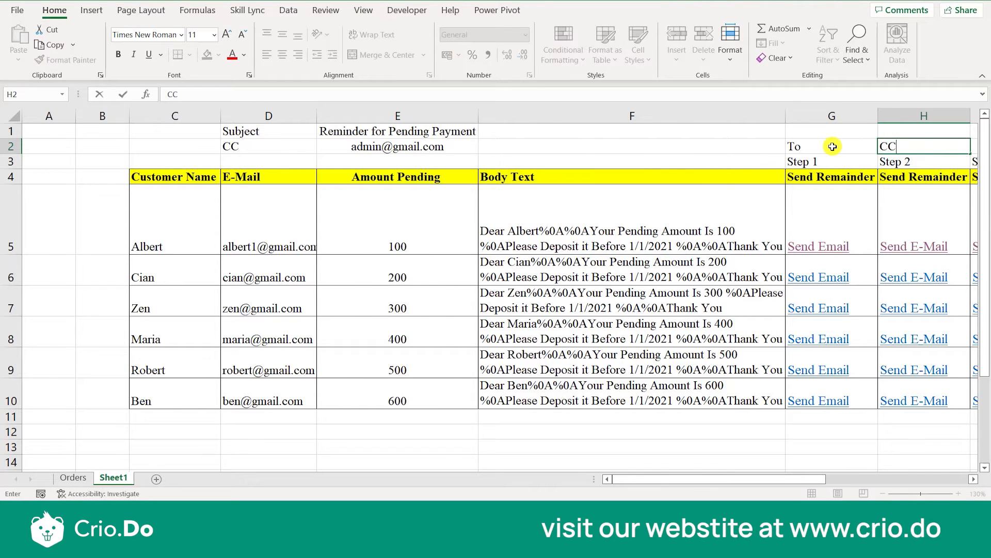
{"action": "key", "text": "Tab"}
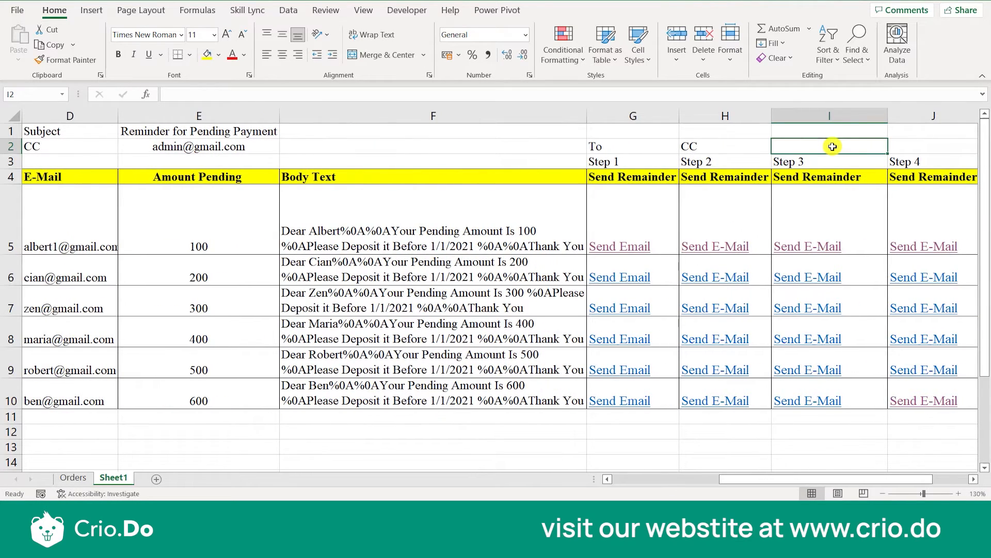
{"action": "type", "text": "Subject"}
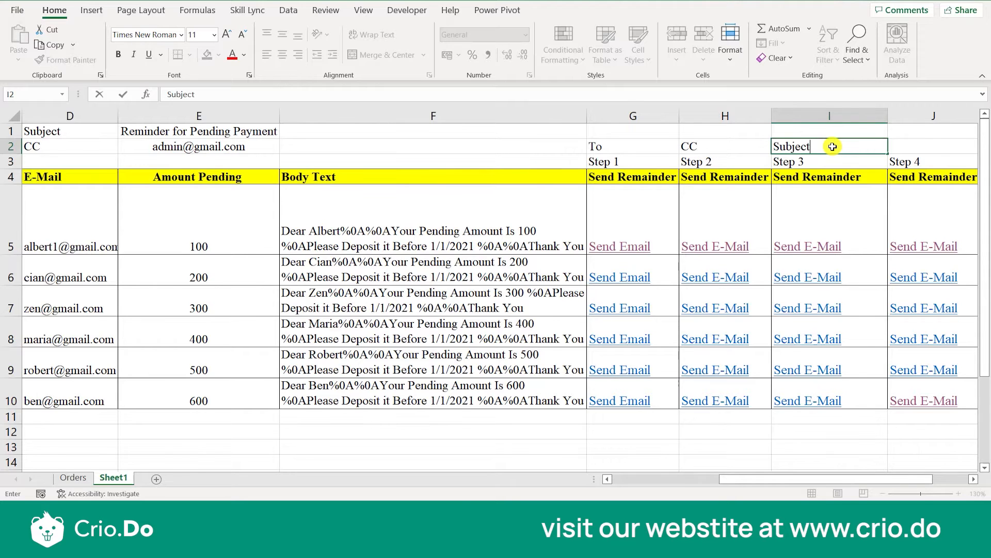
{"action": "key", "text": "Tab"}
{"action": "type", "text": "Bod"}
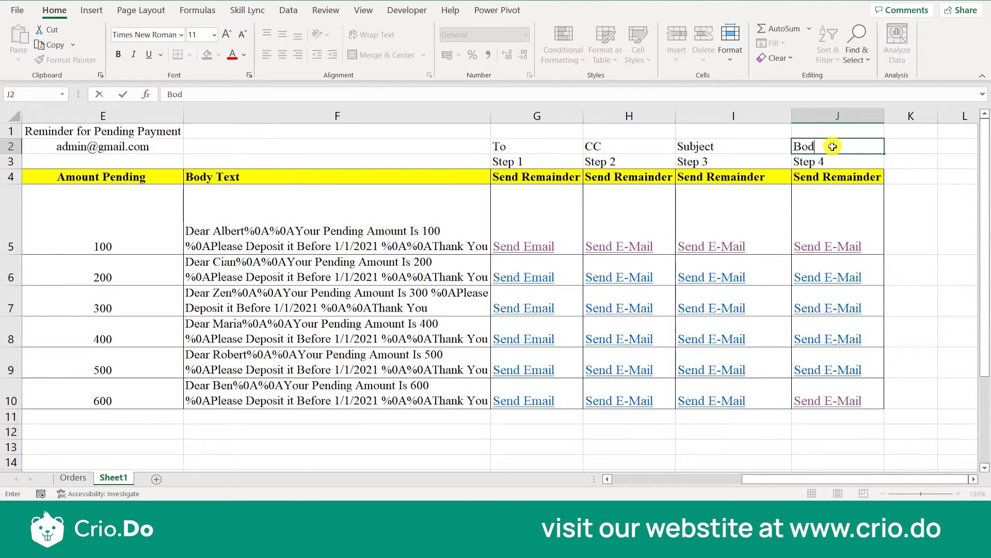
{"action": "type", "text": "ty Text"}
{"action": "key", "text": "Return"}
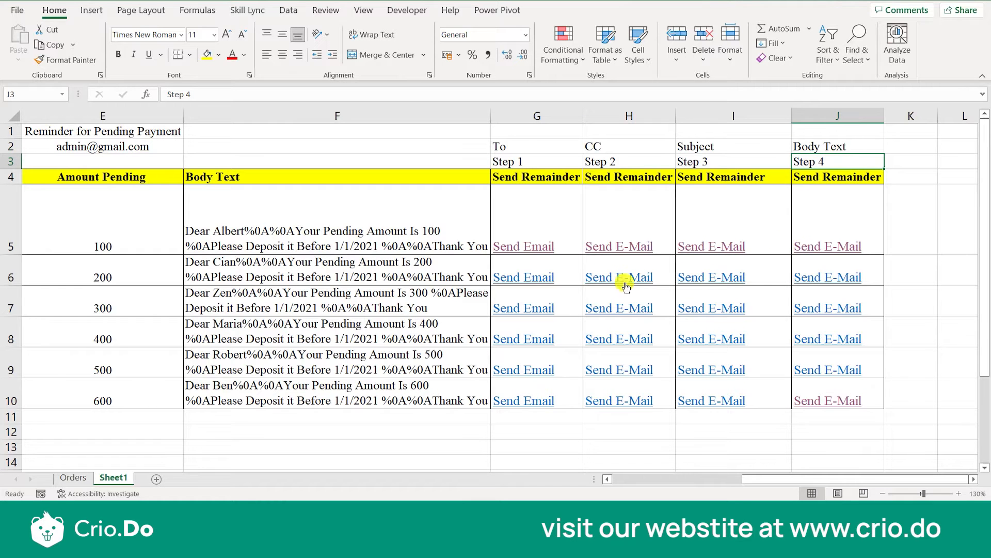
Preview the Step 1 email in row 10, close it unsent, and review the HYPERLINK formula in G5.
{"action": "left_click", "coordinate": [520, 400]}
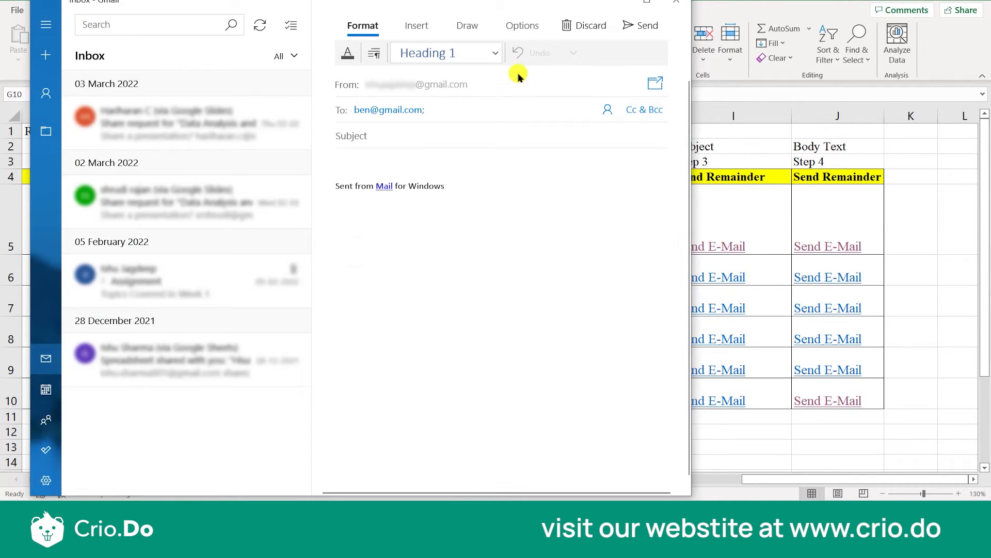
{"action": "left_click", "coordinate": [674, 4]}
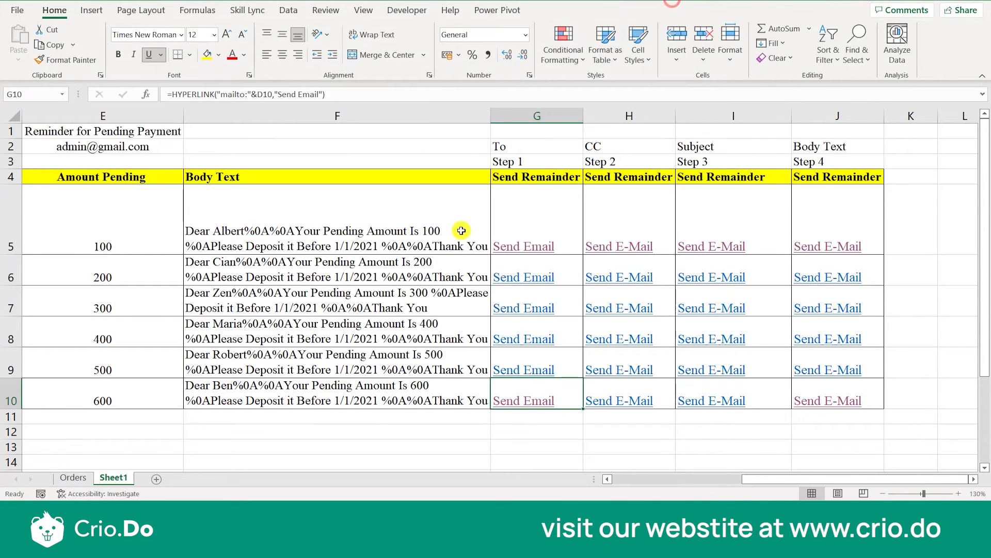
{"action": "scroll", "coordinate": [314, 288], "scroll_direction": "left", "scroll_amount": 3}
{"action": "scroll", "coordinate": [314, 288], "scroll_direction": "right", "scroll_amount": 3}
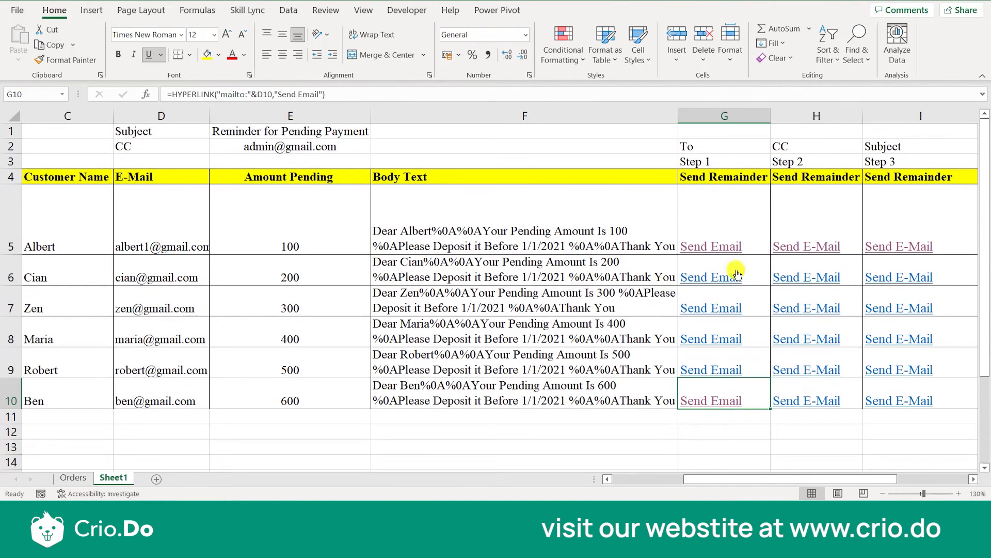
{"action": "left_click", "coordinate": [757, 228]}
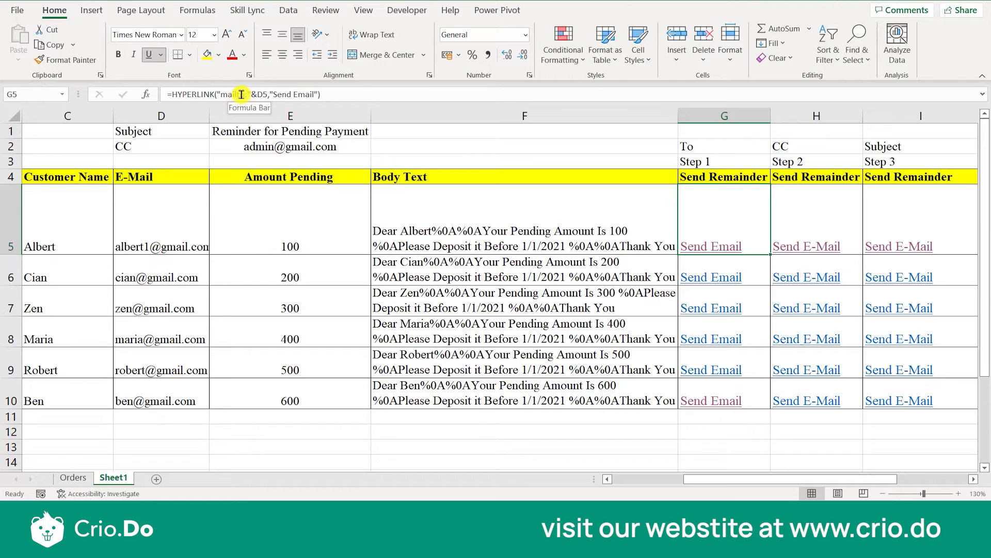
{"action": "left_click", "coordinate": [91, 10]}
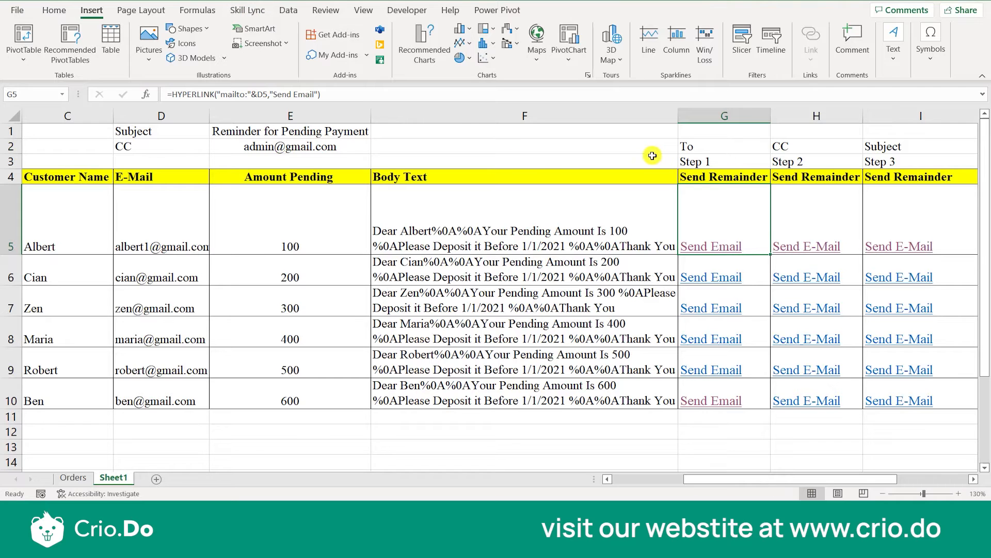
{"action": "left_click", "coordinate": [54, 10]}
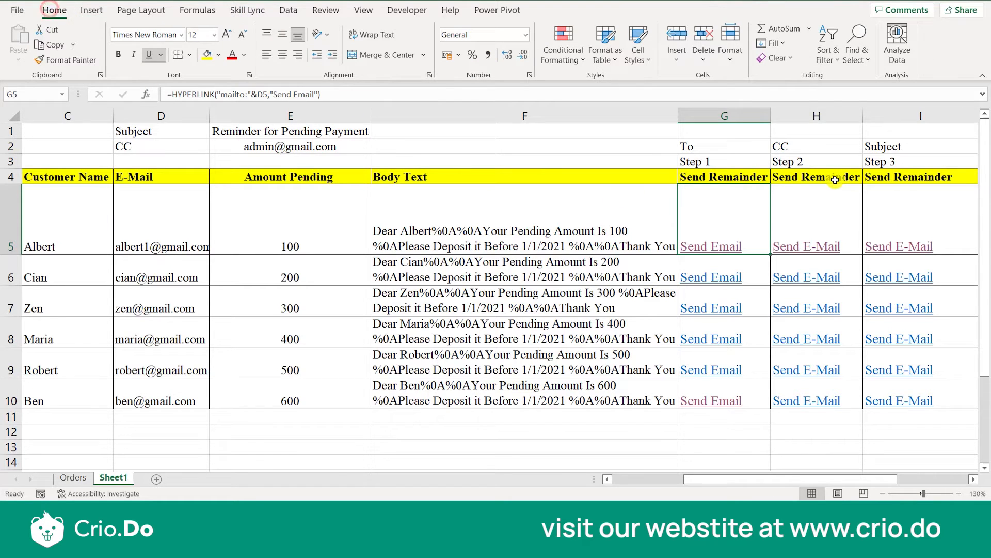
Examine the "Send E-Mail" friendly name and the "mailto:"&D5 part of the Step 2 formula in H5.
{"action": "left_click", "coordinate": [826, 177]}
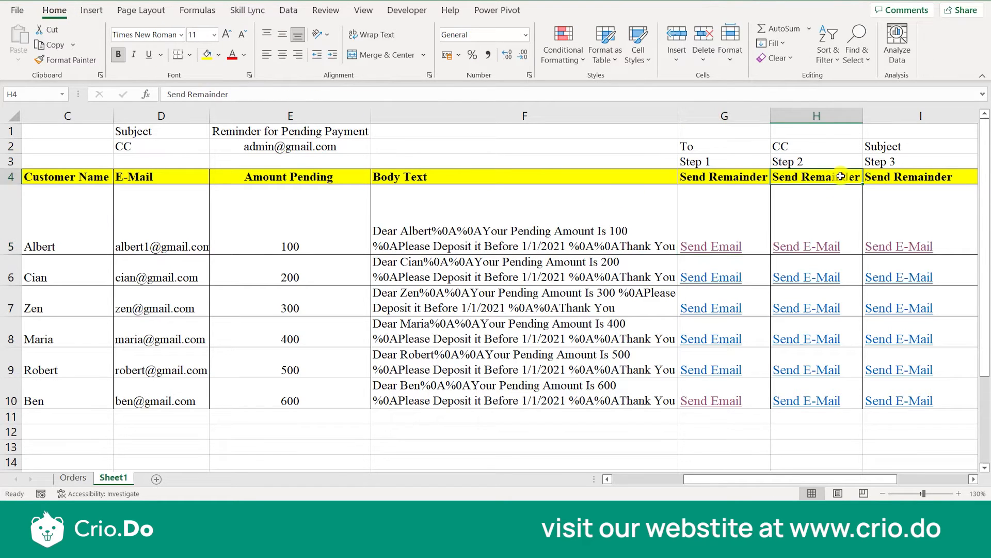
{"action": "left_click", "coordinate": [804, 217]}
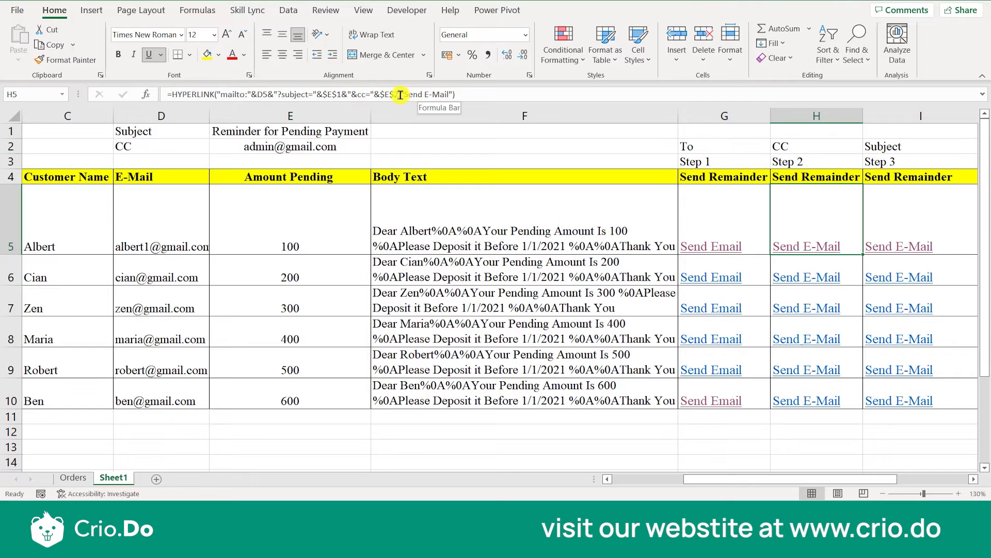
{"action": "left_click_drag", "start_coordinate": [401, 95], "coordinate": [452, 93]}
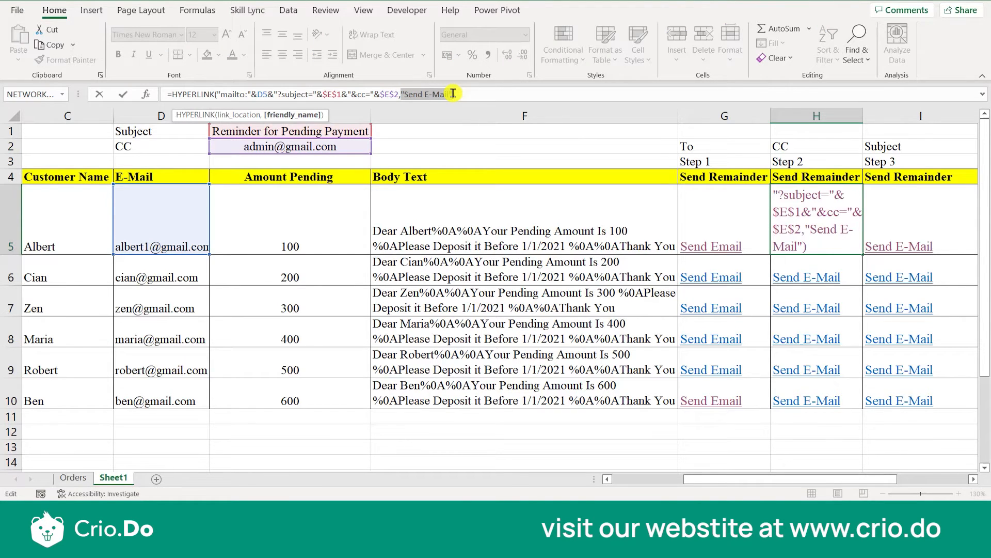
{"action": "left_click", "coordinate": [221, 94]}
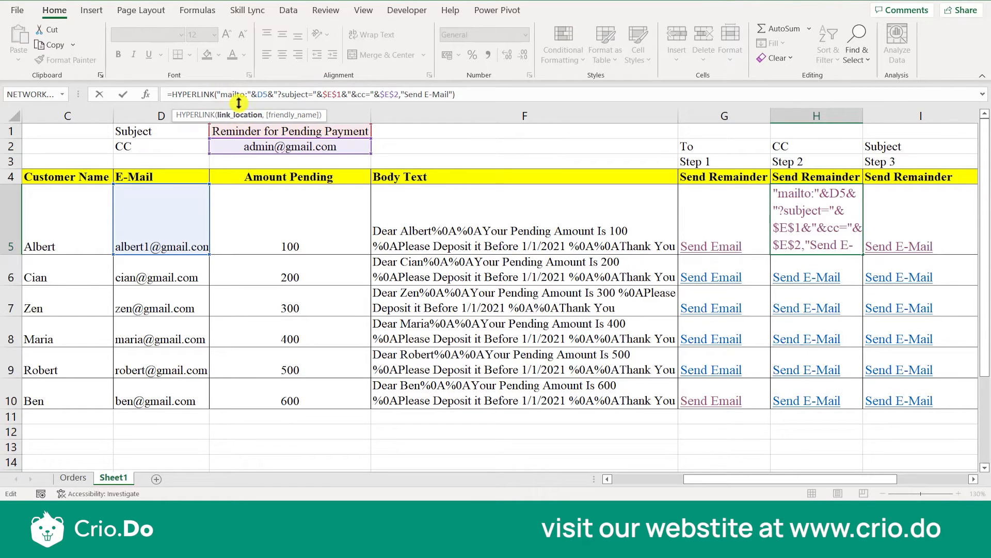
{"action": "left_click_drag", "start_coordinate": [219, 95], "coordinate": [277, 94]}
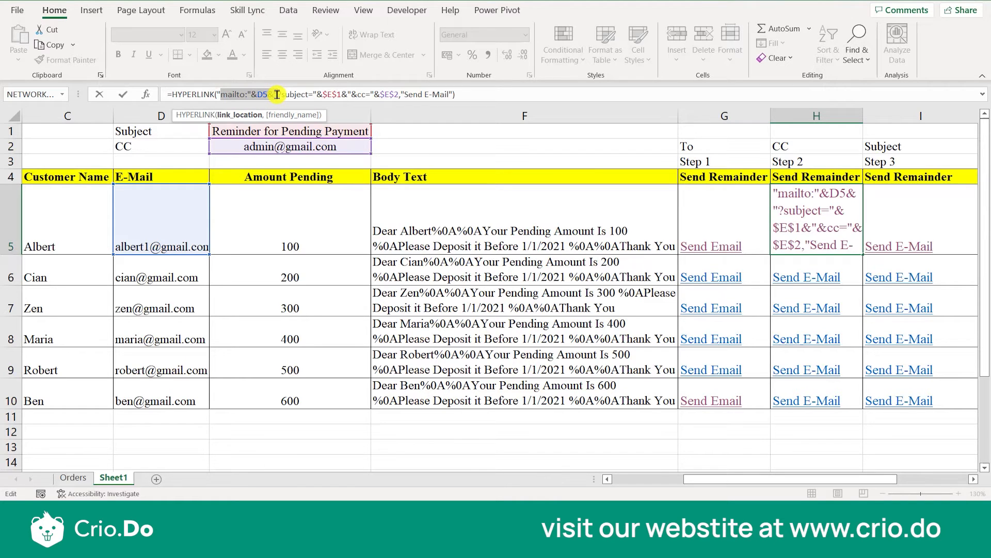
{"action": "key", "text": "Left"}
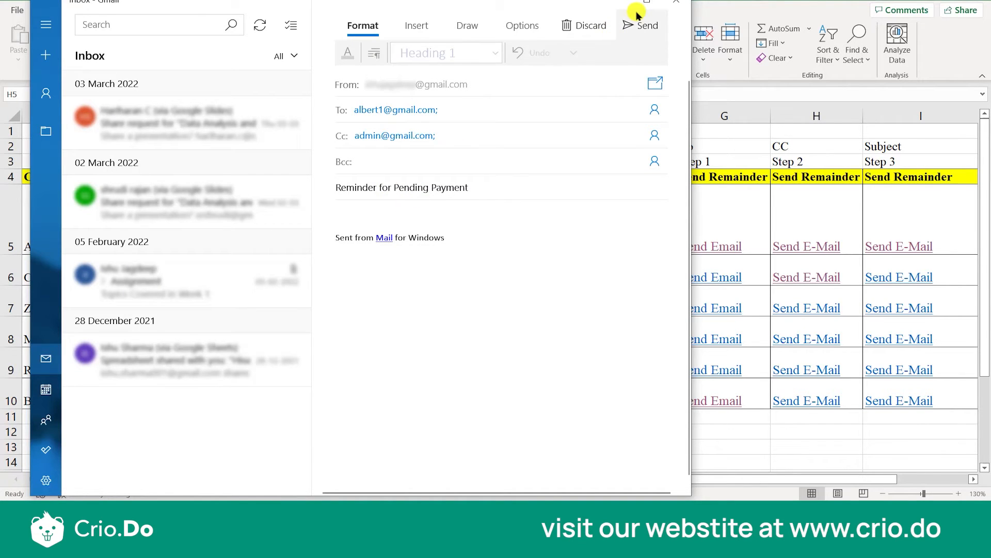
Compare the Step 2 and Step 3 emails for row 5, closing each draft unsent.
{"action": "left_click", "coordinate": [677, 1]}
{"action": "left_click", "coordinate": [899, 247]}
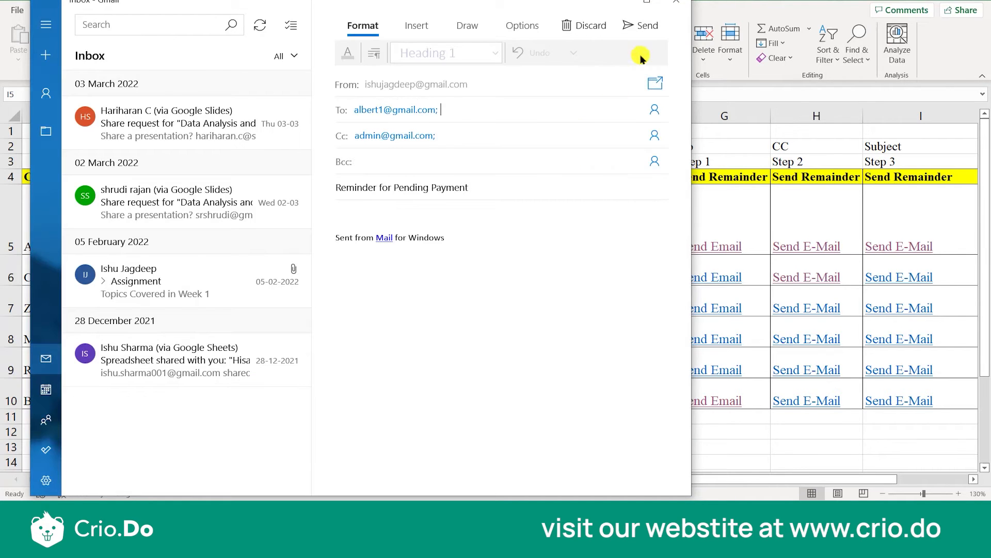
{"action": "left_click", "coordinate": [676, 2]}
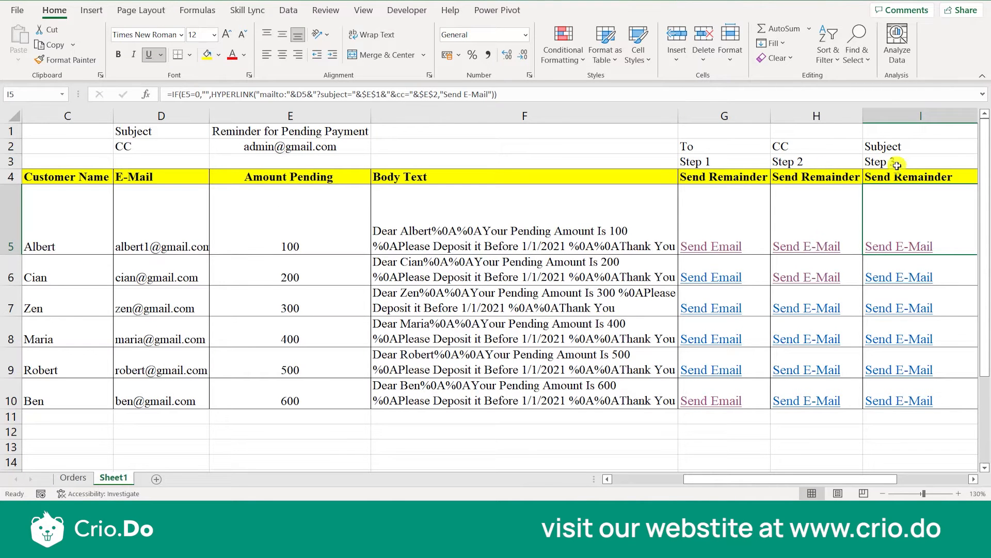
Examine the "?subject=" text and the $E$1 reference in the Step 2 formula in H5.
{"action": "left_click", "coordinate": [817, 236]}
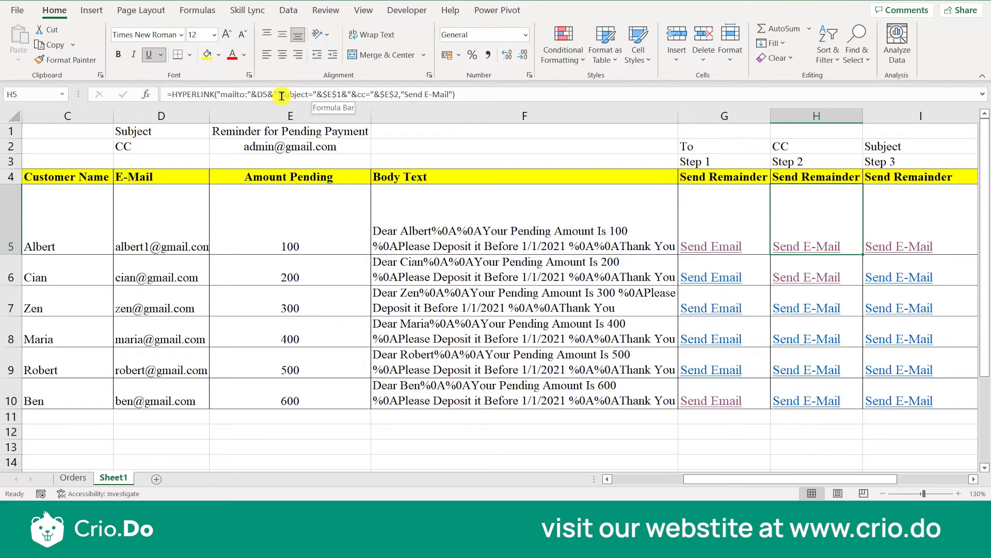
{"action": "left_click_drag", "start_coordinate": [281, 95], "coordinate": [308, 97]}
{"action": "left_click", "coordinate": [319, 95]}
{"action": "left_click_drag", "start_coordinate": [317, 96], "coordinate": [347, 96]}
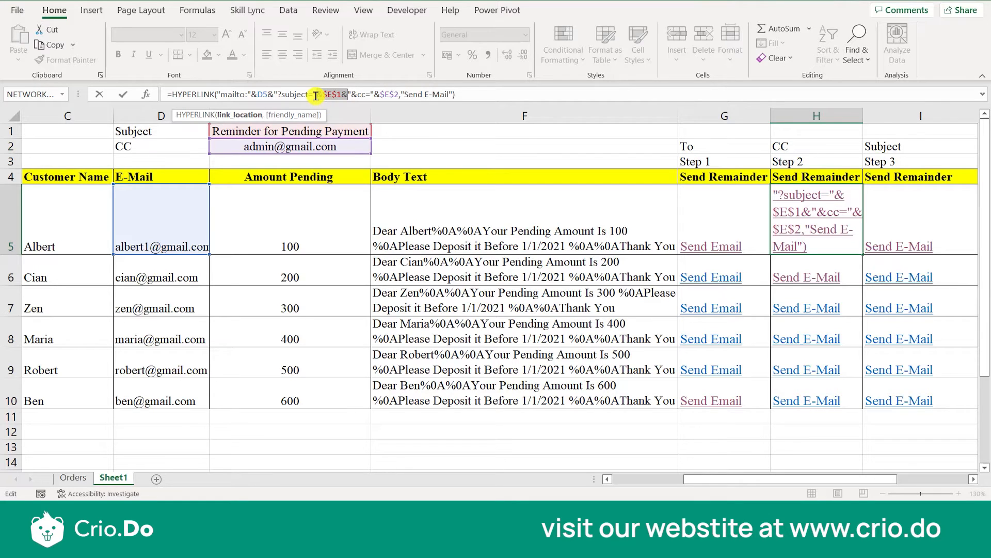
{"action": "left_click", "coordinate": [317, 96]}
{"action": "left_click_drag", "start_coordinate": [319, 95], "coordinate": [333, 96]}
{"action": "left_click", "coordinate": [324, 97]}
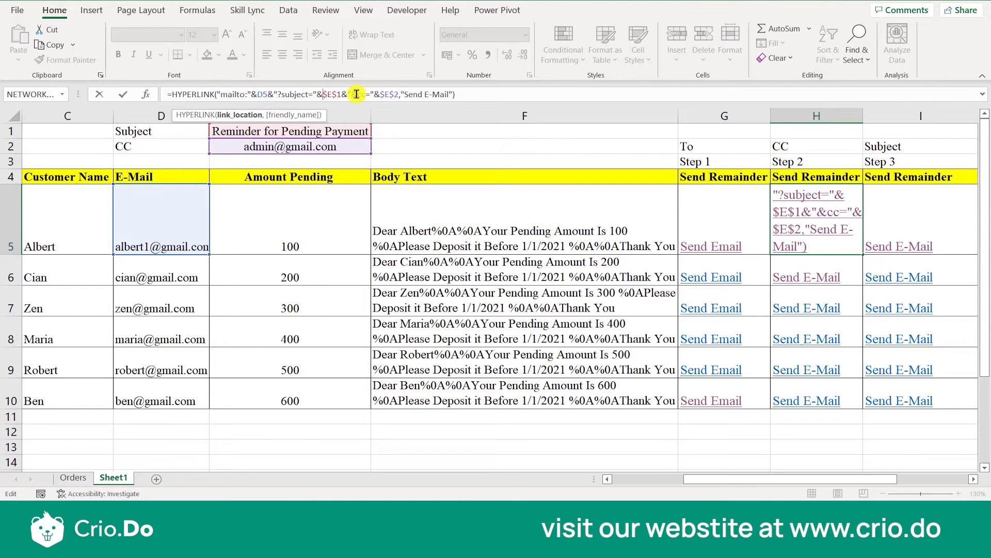
Examine the "&cc=" text and $E$2 reference in the H5 formula, and preview the row 5 Step 3 email before closing it unsent.
{"action": "left_click_drag", "start_coordinate": [352, 95], "coordinate": [361, 93]}
{"action": "left_click", "coordinate": [365, 95]}
{"action": "left_click_drag", "start_coordinate": [380, 93], "coordinate": [397, 94]}
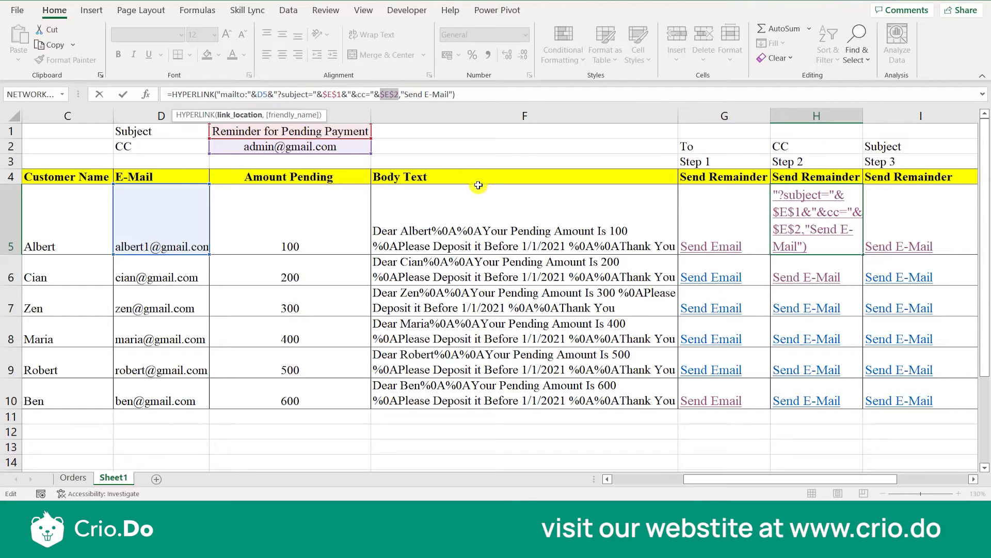
{"action": "left_click", "coordinate": [602, 144]}
{"action": "key", "text": "Escape"}
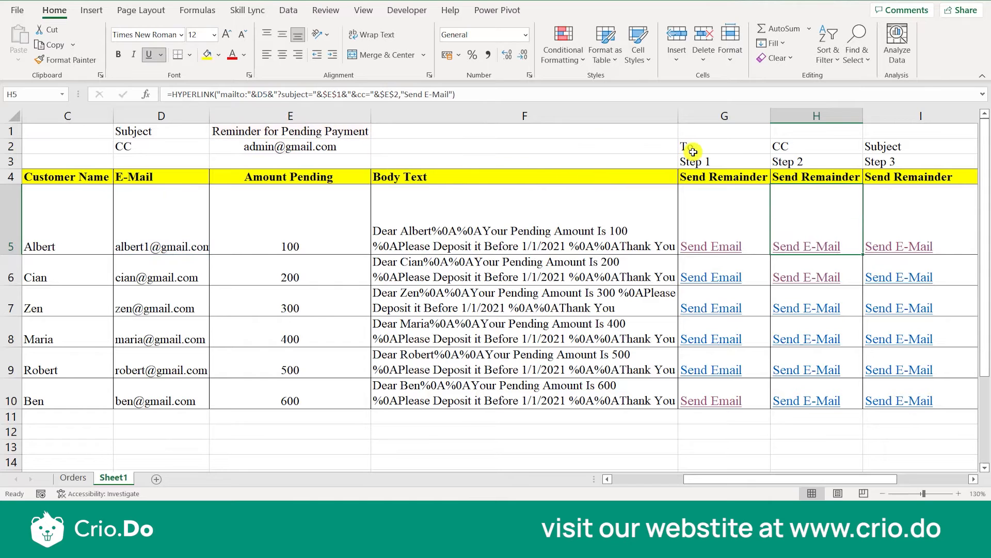
{"action": "left_click", "coordinate": [920, 249]}
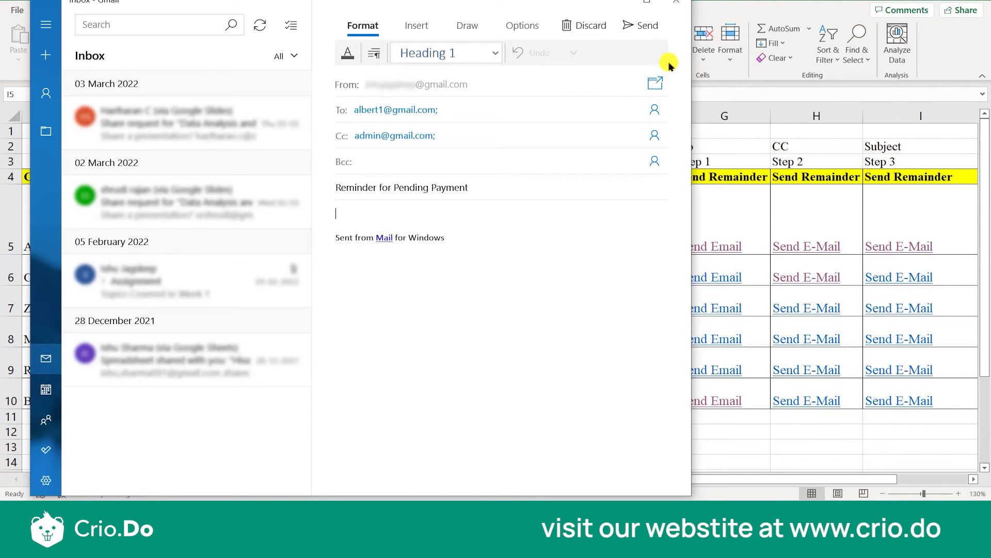
{"action": "left_click", "coordinate": [677, 3]}
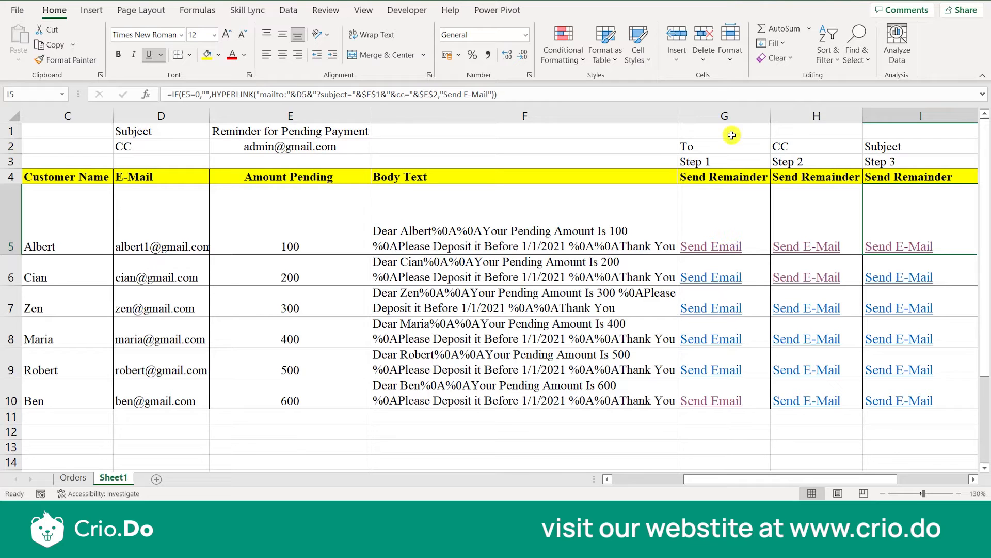
Insert a new column between the Body Text and Step 1 columns and narrow it.
{"action": "left_click", "coordinate": [726, 117]}
{"action": "right_click", "coordinate": [726, 117]}
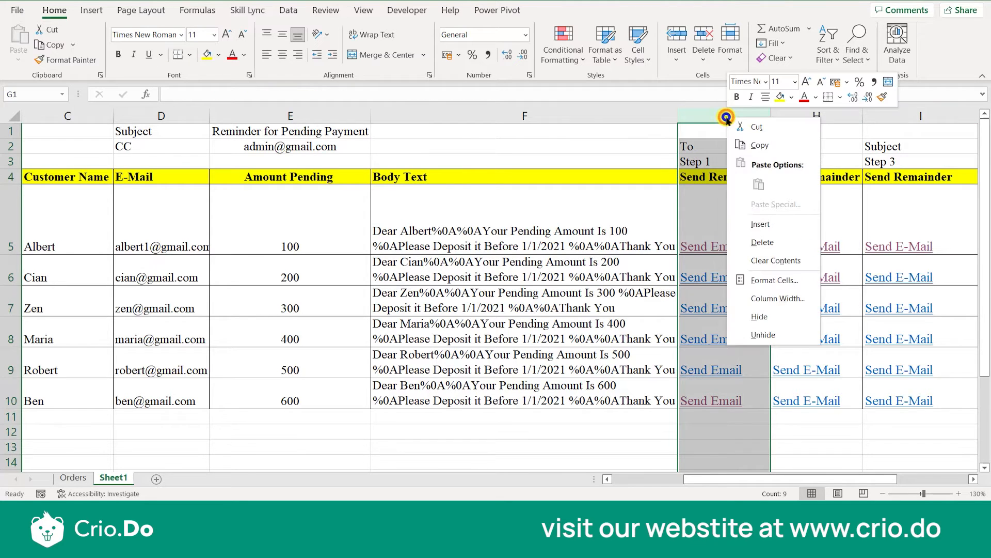
{"action": "left_click", "coordinate": [739, 222]}
{"action": "left_click", "coordinate": [745, 231]}
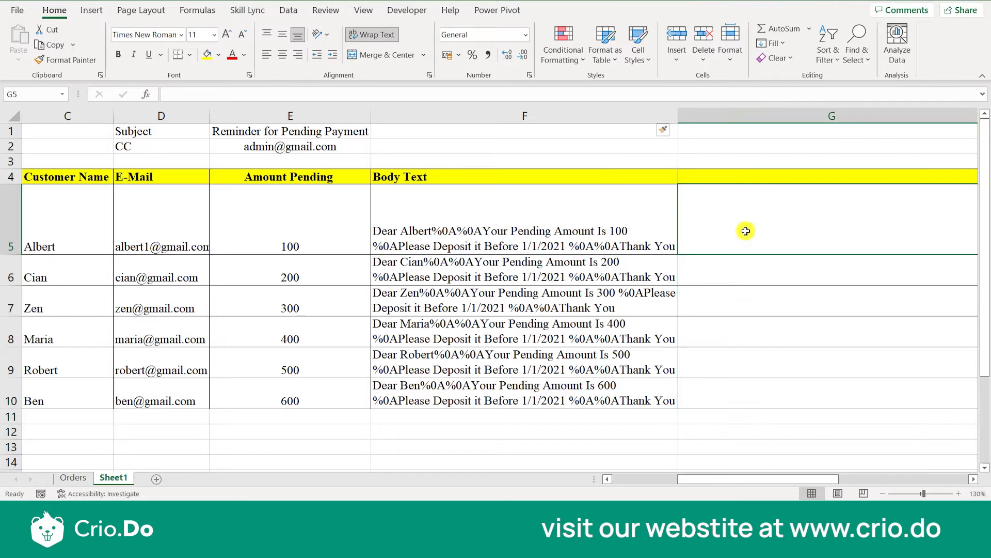
{"action": "right_click", "coordinate": [882, 171]}
{"action": "left_click", "coordinate": [689, 483]}
{"action": "scroll", "coordinate": [771, 336], "scroll_direction": "right", "scroll_amount": 5}
{"action": "left_click_drag", "start_coordinate": [636, 116], "coordinate": [448, 118]}
Enter the heading Subject in G4 of the new column.
{"action": "left_click", "coordinate": [418, 173]}
{"action": "type", "text": "Subject"}
{"action": "left_click", "coordinate": [395, 225]}
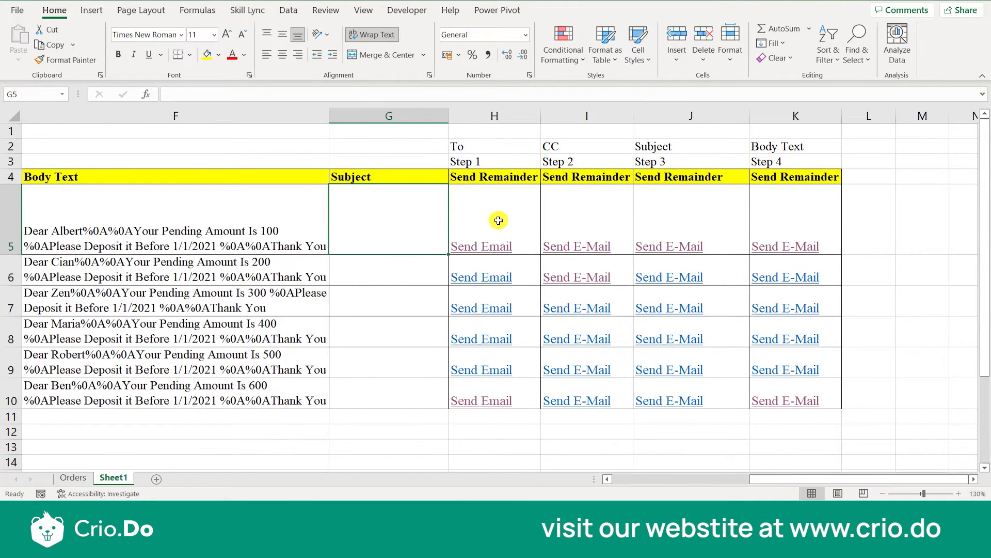
Copy the subject text "Reminder for Pending Payment" from E1 into G5 under the Subject heading.
{"action": "scroll", "coordinate": [326, 252], "scroll_direction": "left", "scroll_amount": 2}
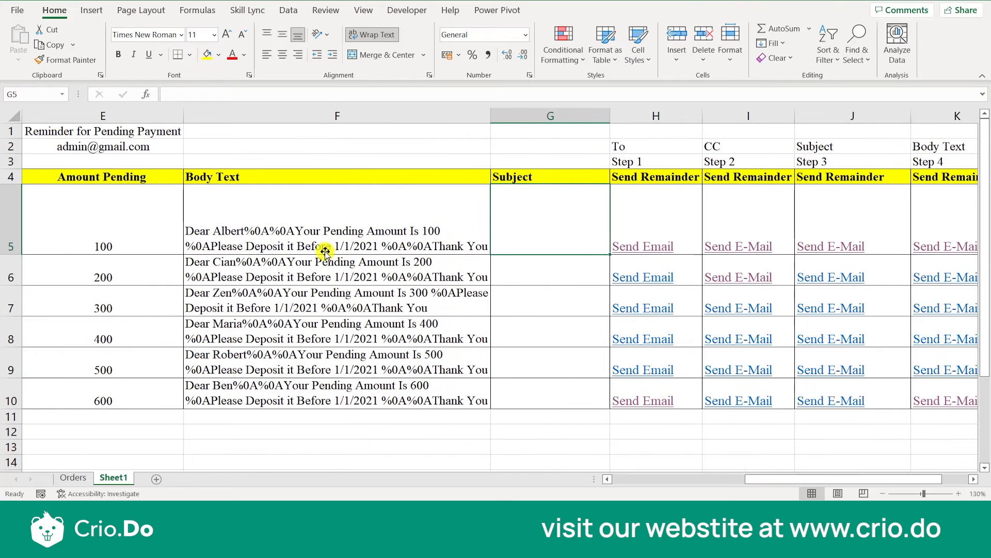
{"action": "left_click", "coordinate": [146, 130]}
{"action": "key", "text": "ctrl+c"}
{"action": "left_click", "coordinate": [513, 228]}
{"action": "key", "text": "ctrl+v"}
{"action": "left_click", "coordinate": [317, 93]}
{"action": "left_click", "coordinate": [557, 262]}
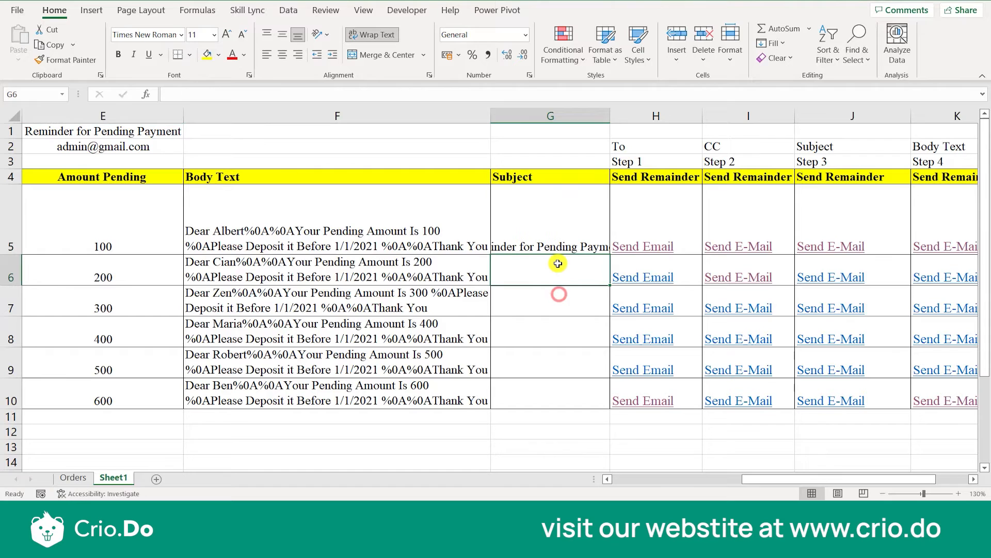
Copy the G5 subject into G6 and change its ending so it reads "Reminder for Pending Payment 2".
{"action": "left_click", "coordinate": [541, 243]}
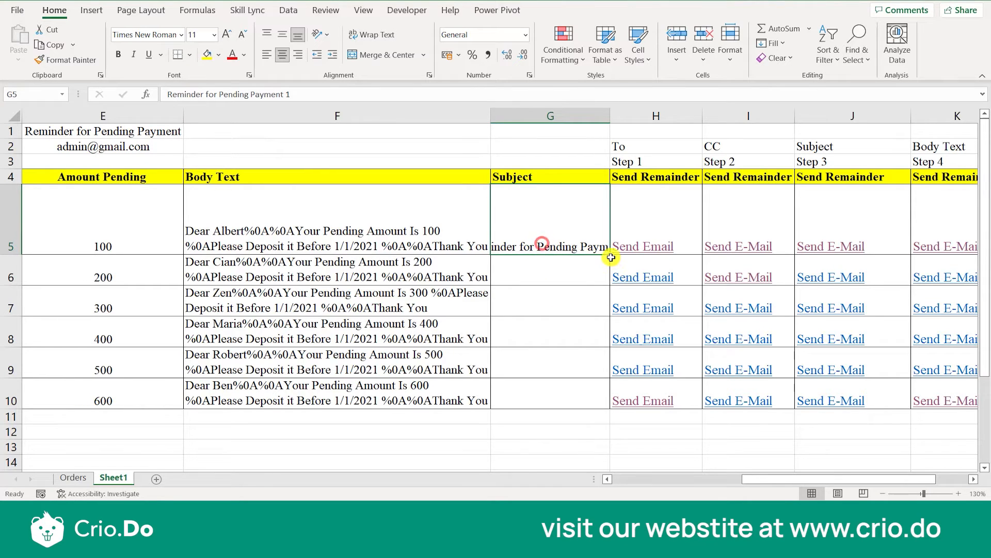
{"action": "key", "text": "ctrl+c"}
{"action": "left_click", "coordinate": [589, 260]}
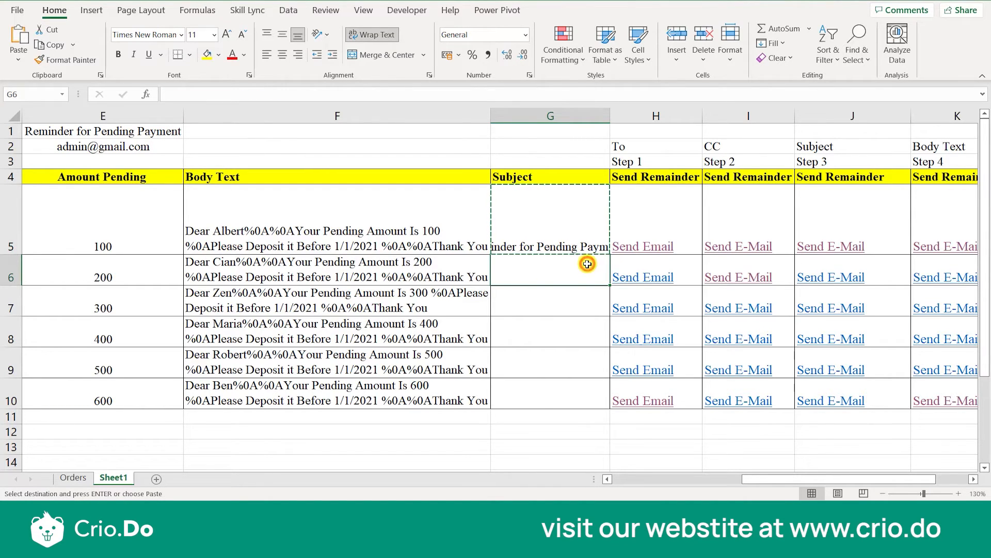
{"action": "key", "text": "ctrl+v"}
{"action": "left_click", "coordinate": [315, 95]}
{"action": "key", "text": "BackSpace"}
{"action": "type", "text": "2"}
{"action": "key", "text": "Return"}
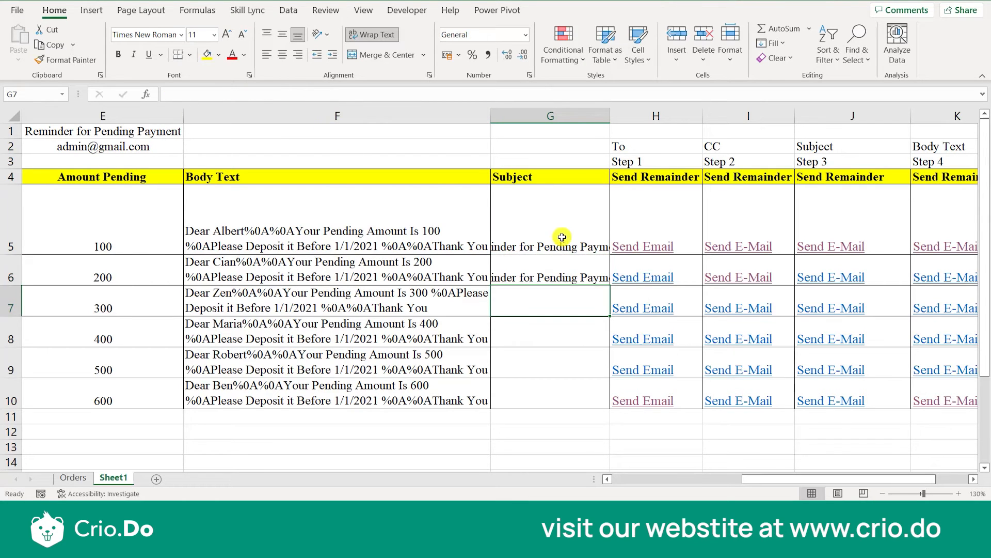
Wrap the text in column G and fill the numbered subject series from G5:G6 down to G10.
{"action": "left_click", "coordinate": [551, 116]}
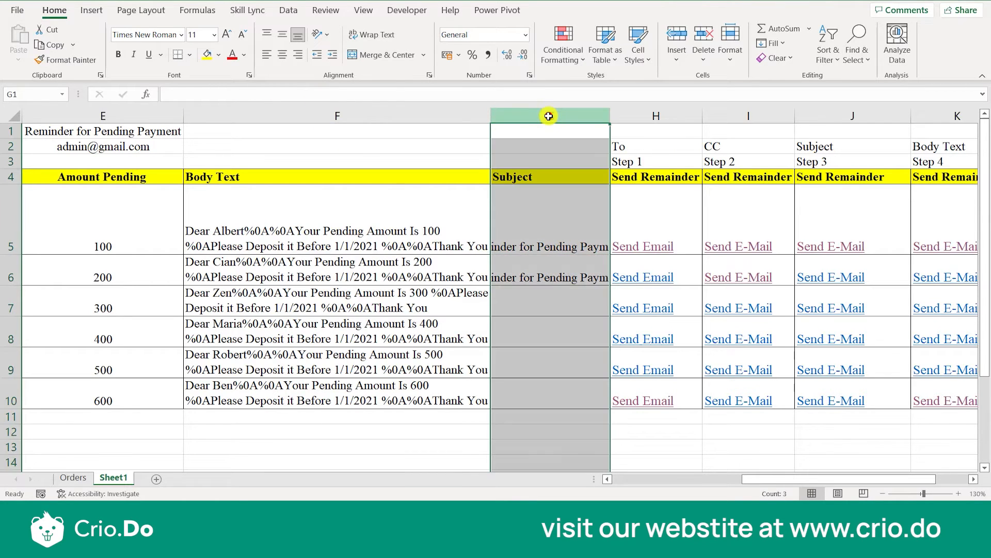
{"action": "left_click", "coordinate": [366, 40]}
{"action": "left_click", "coordinate": [546, 231]}
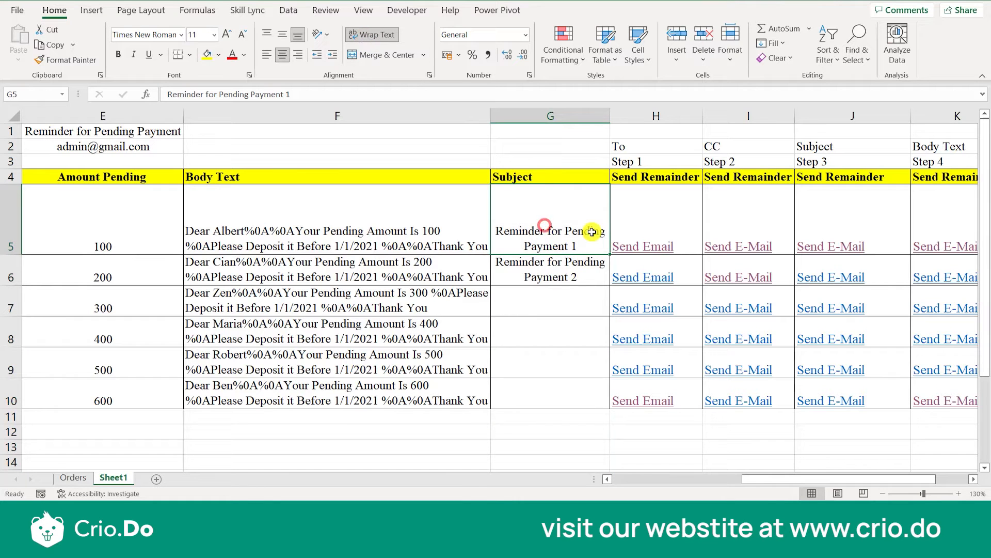
{"action": "left_click_drag", "start_coordinate": [597, 269], "coordinate": [599, 271]}
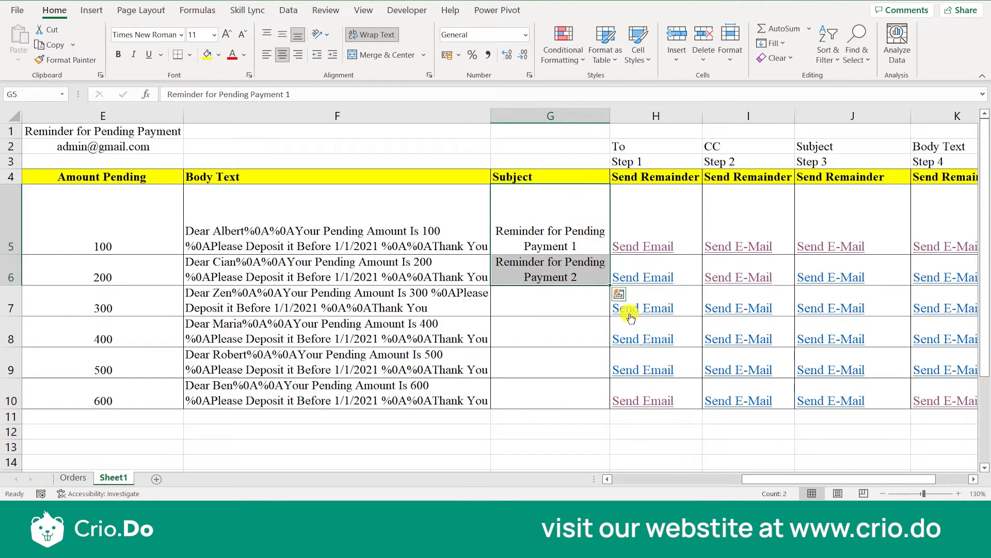
{"action": "left_click_drag", "start_coordinate": [611, 284], "coordinate": [610, 406]}
{"action": "left_click", "coordinate": [576, 393]}
{"action": "left_click", "coordinate": [587, 278]}
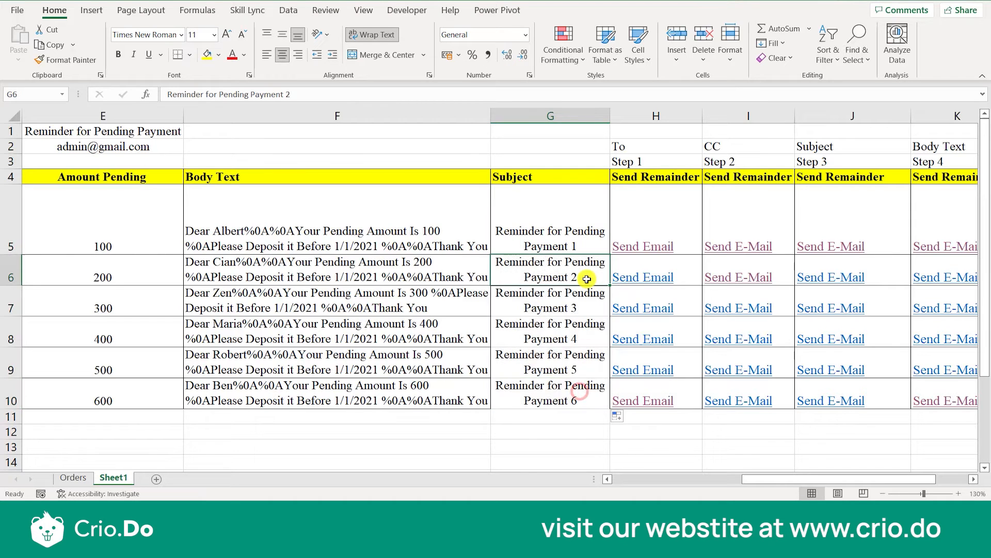
Examine the row 5 Step 1 and Step 3 formulas alongside that customer's name, e-mail and other row 5 cells.
{"action": "left_click", "coordinate": [665, 231]}
{"action": "left_click", "coordinate": [824, 228]}
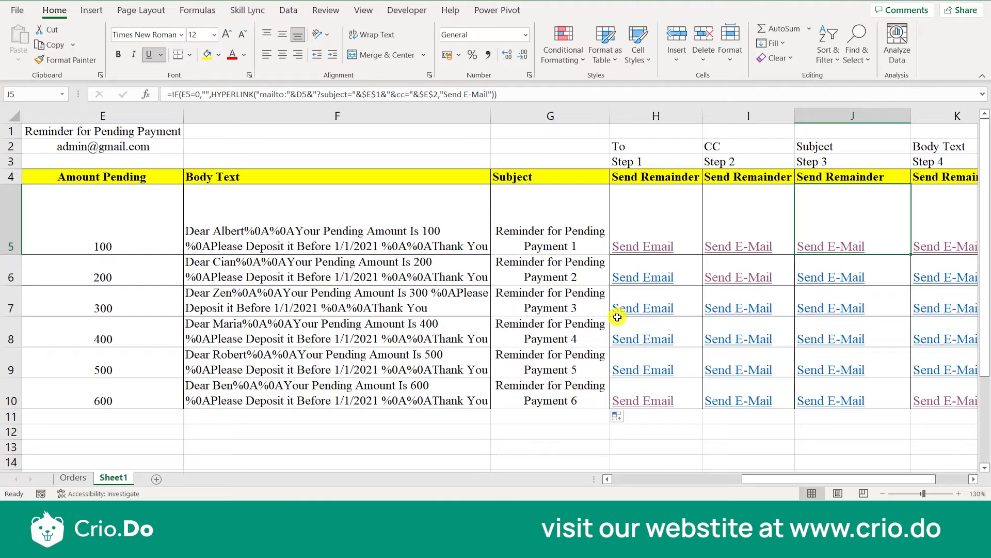
{"action": "left_click", "coordinate": [564, 244]}
{"action": "key", "text": "Left"}
{"action": "key", "text": "Left"}
{"action": "key", "text": "Left"}
{"action": "key", "text": "Left"}
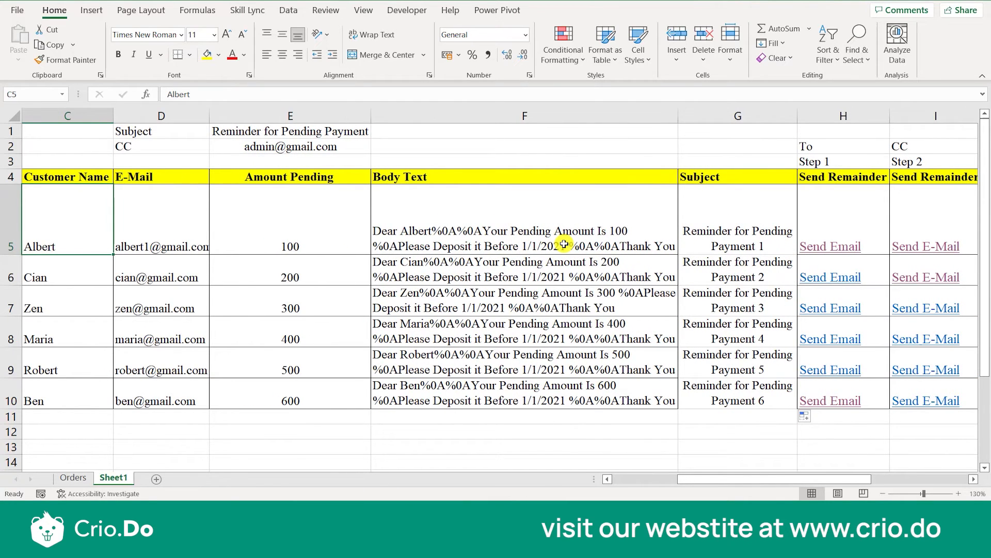
{"action": "key", "text": "Right"}
{"action": "key", "text": "Left"}
{"action": "key", "text": "Right"}
{"action": "key", "text": "Right"}
{"action": "key", "text": "Right"}
{"action": "key", "text": "Right"}
{"action": "key", "text": "Right"}
{"action": "key", "text": "Right"}
{"action": "key", "text": "Right"}
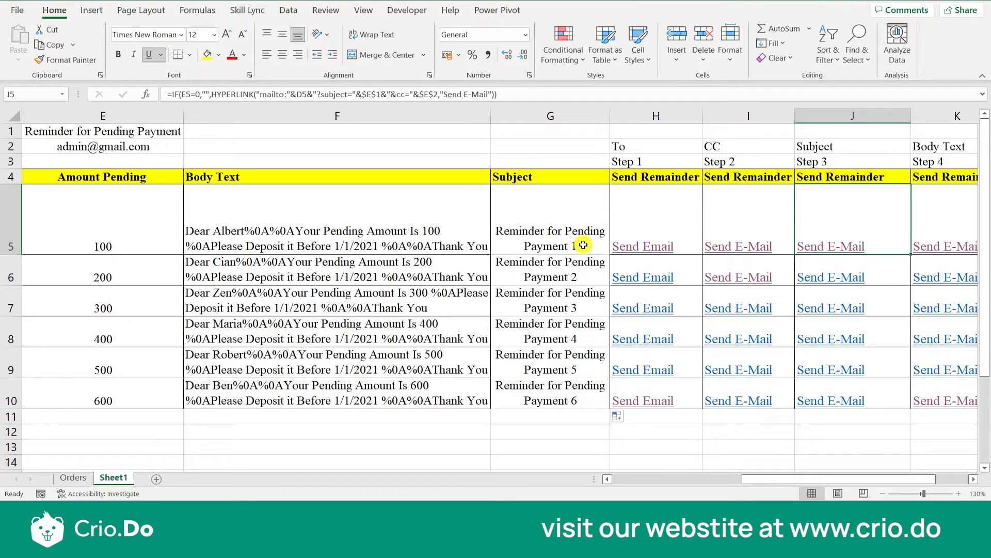
Examine the "&body=" part and F5 reference in the K5 formula, and preview the row 5 Step 4 email before closing it unsent.
{"action": "left_click", "coordinate": [527, 246]}
{"action": "key", "text": "Right"}
{"action": "key", "text": "Right"}
{"action": "key", "text": "Right"}
{"action": "key", "text": "Right"}
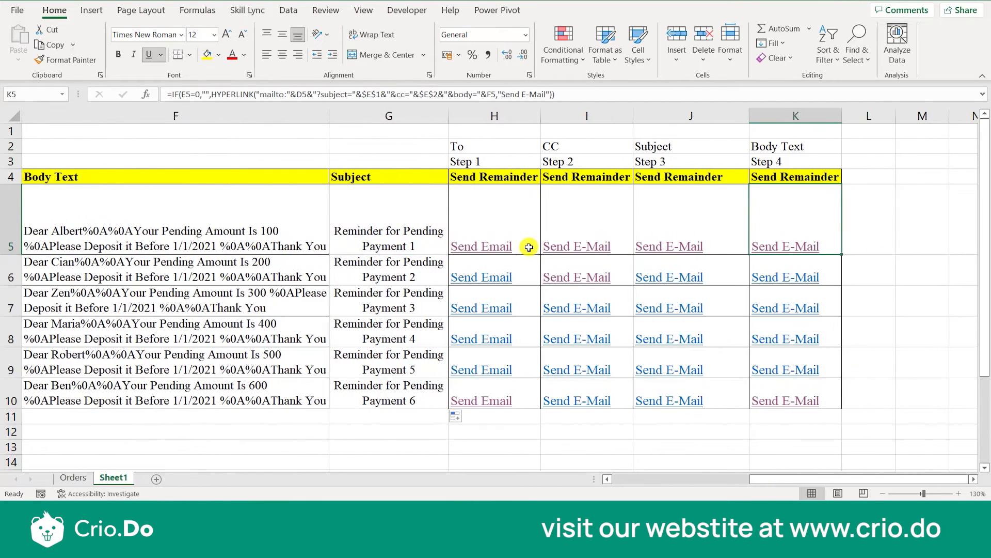
{"action": "left_click", "coordinate": [790, 247]}
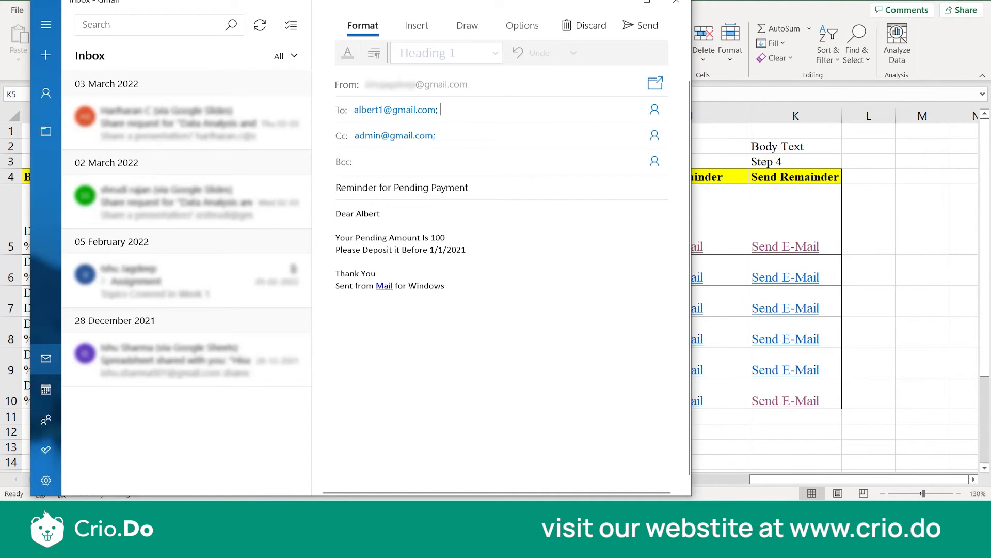
{"action": "left_click", "coordinate": [675, 2]}
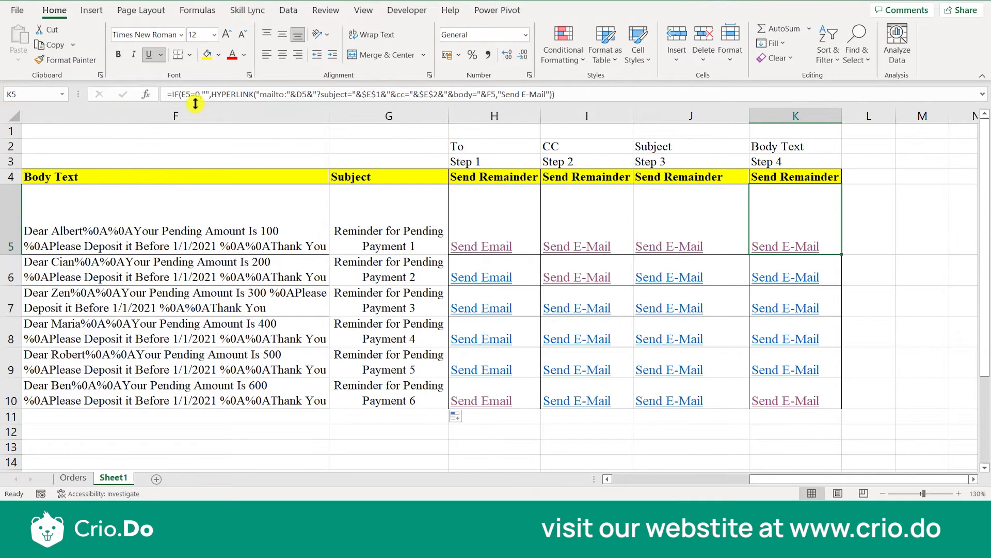
Check the Step 2 and Step 3 formulas in row 5, and move the Subject label from J2 into I2 as "CC and Subject".
{"action": "left_click", "coordinate": [666, 210]}
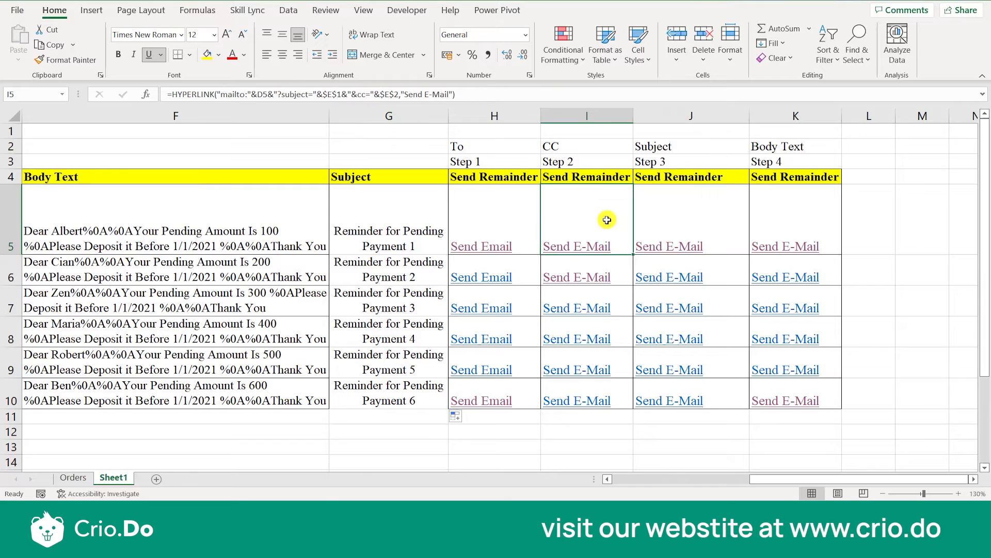
{"action": "key", "text": "Left"}
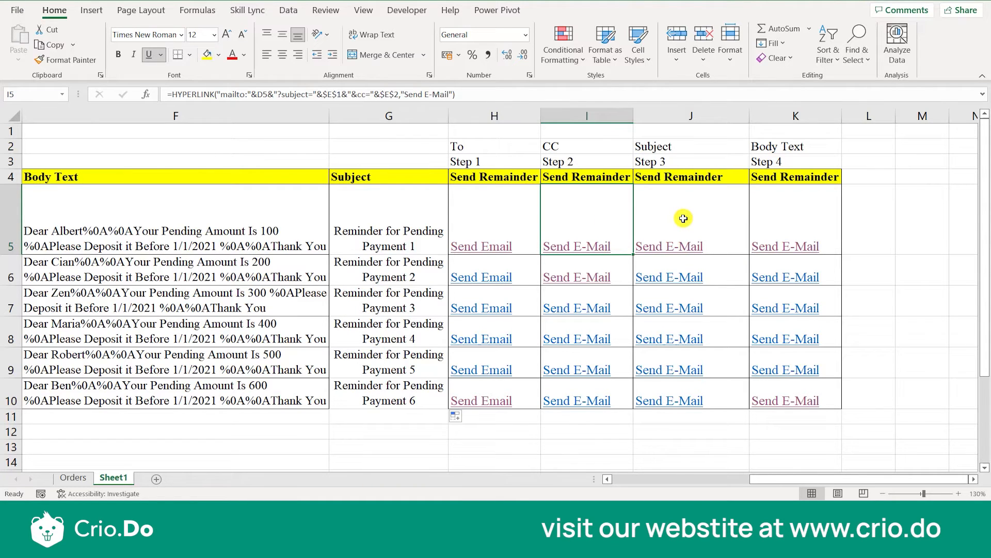
{"action": "left_click", "coordinate": [620, 148]}
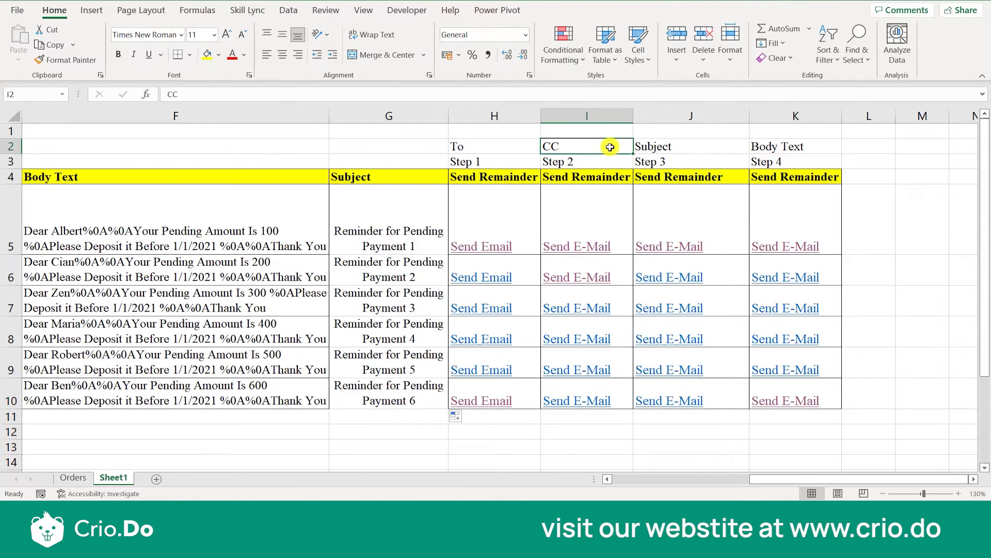
{"action": "left_click", "coordinate": [665, 143]}
{"action": "key", "text": "ctrl+c"}
{"action": "key", "text": "Delete"}
{"action": "double_click", "coordinate": [598, 145]}
{"action": "type", "text": "and "}
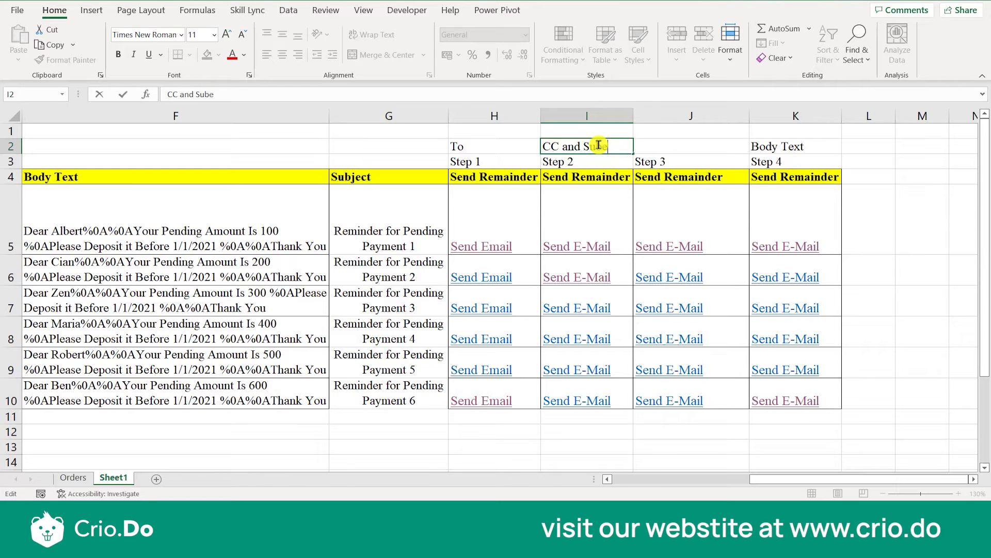
{"action": "type", "text": "Subject"}
Enter the label "Condition" in J2 above Step 3.
{"action": "left_click", "coordinate": [648, 146]}
{"action": "type", "text": "COndition"}
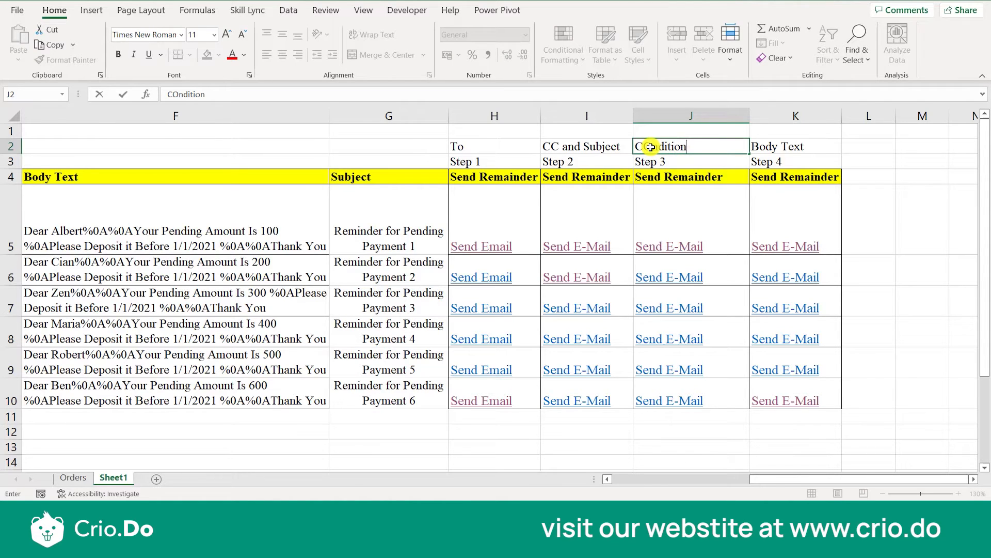
{"action": "left_click", "coordinate": [651, 147]}
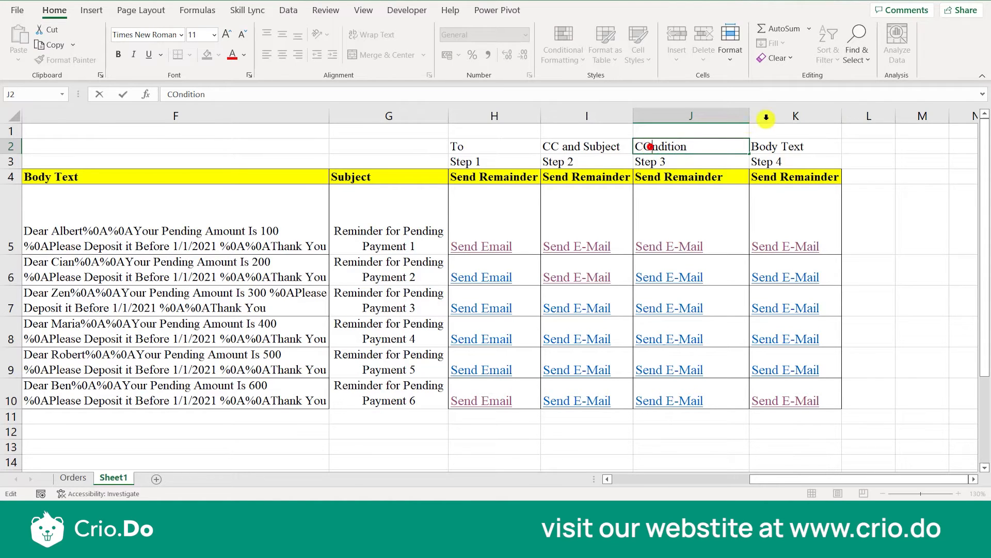
{"action": "key", "text": "BackSpace"}
{"action": "type", "text": "o"}
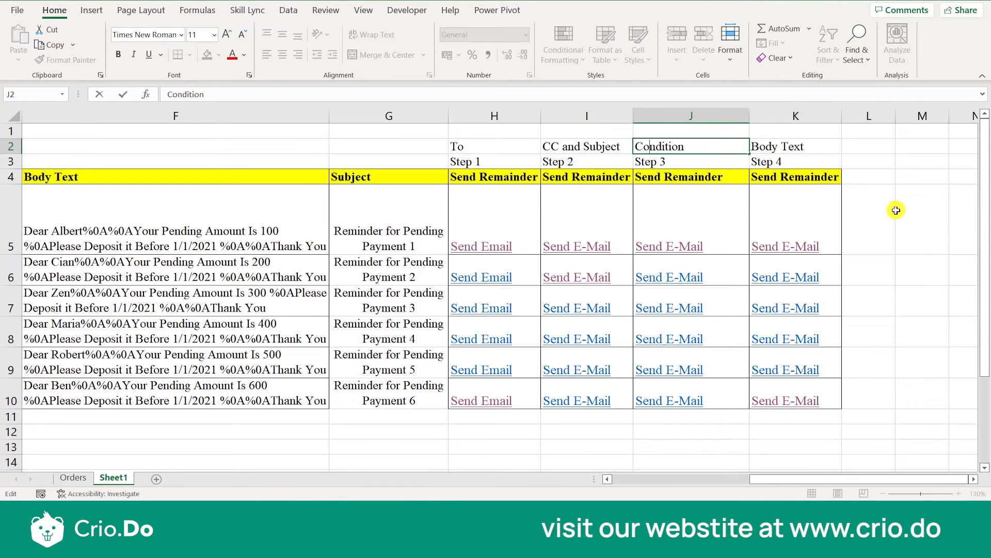
{"action": "left_click", "coordinate": [895, 209]}
Examine the IF(E5=0,"") test in the J5 formula and the Amount Pending cell E5 it refers to.
{"action": "left_click", "coordinate": [733, 221]}
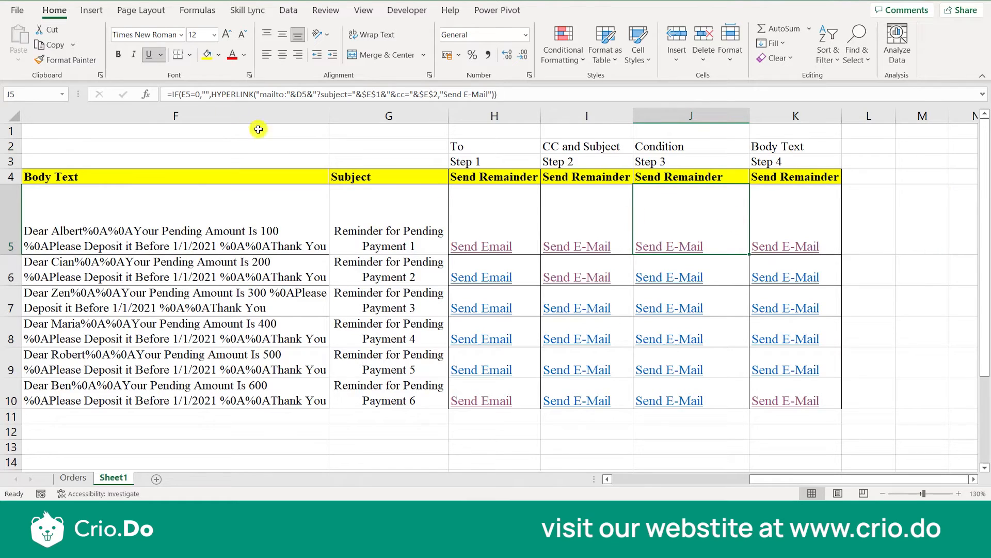
{"action": "left_click", "coordinate": [186, 97]}
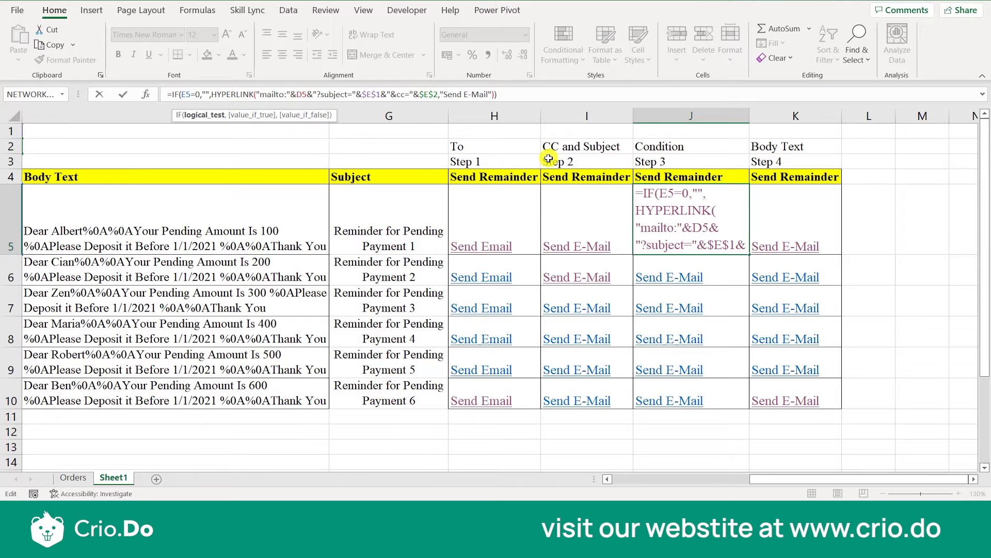
{"action": "key", "text": "Escape"}
{"action": "key", "text": "Left"}
{"action": "key", "text": "Left"}
{"action": "key", "text": "Left"}
{"action": "key", "text": "Left"}
{"action": "key", "text": "Left"}
{"action": "key", "text": "Left"}
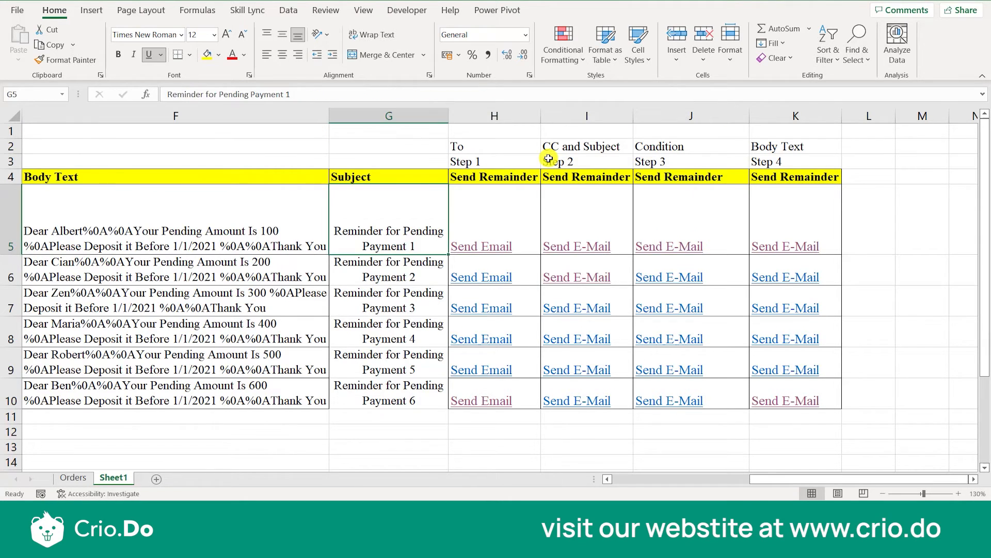
{"action": "key", "text": "Right"}
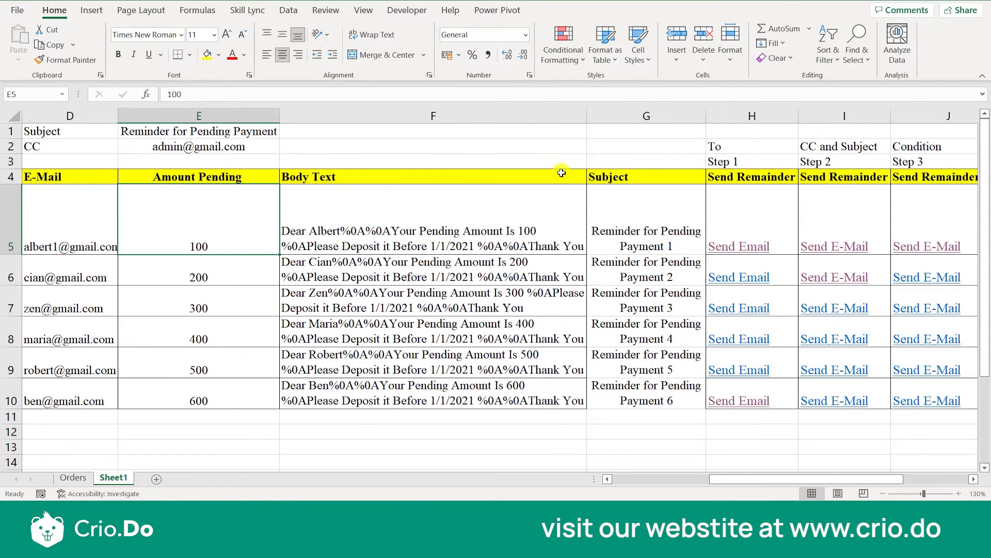
{"action": "scroll", "coordinate": [564, 184], "scroll_direction": "down", "scroll_amount": 1}
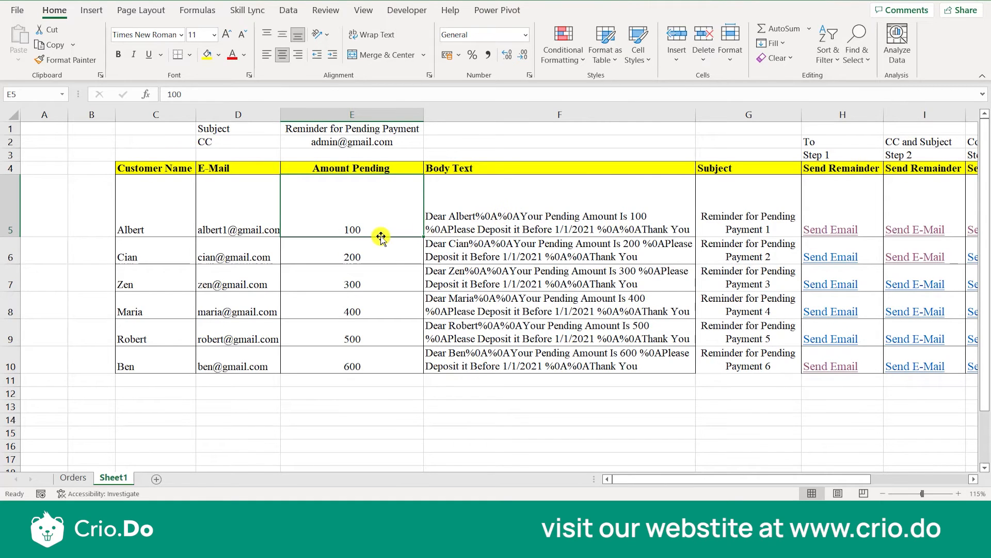
{"action": "scroll", "coordinate": [418, 199], "scroll_direction": "right", "scroll_amount": 3}
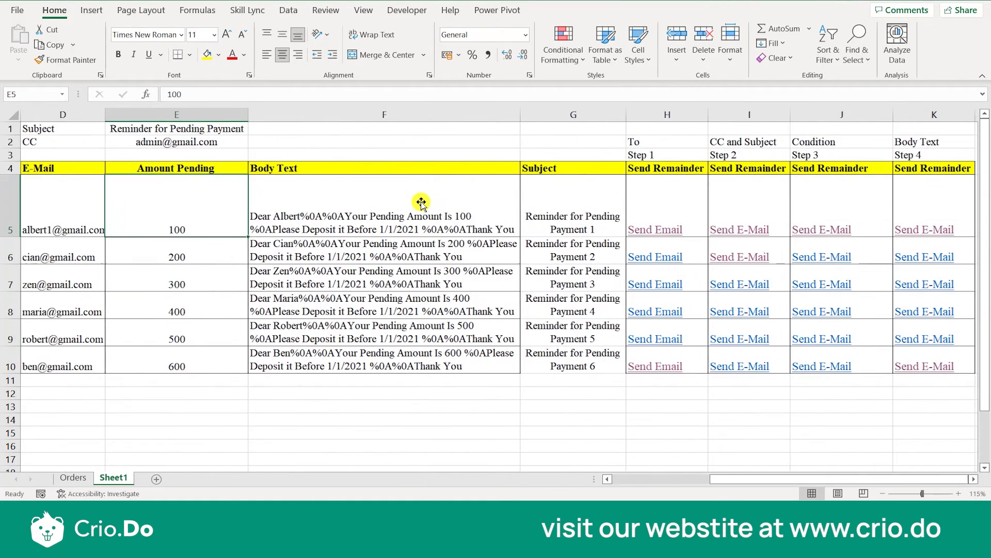
Highlight the Condition label in J2 with a yellow fill, and compare E5 with the J5 formula.
{"action": "left_click", "coordinate": [840, 145]}
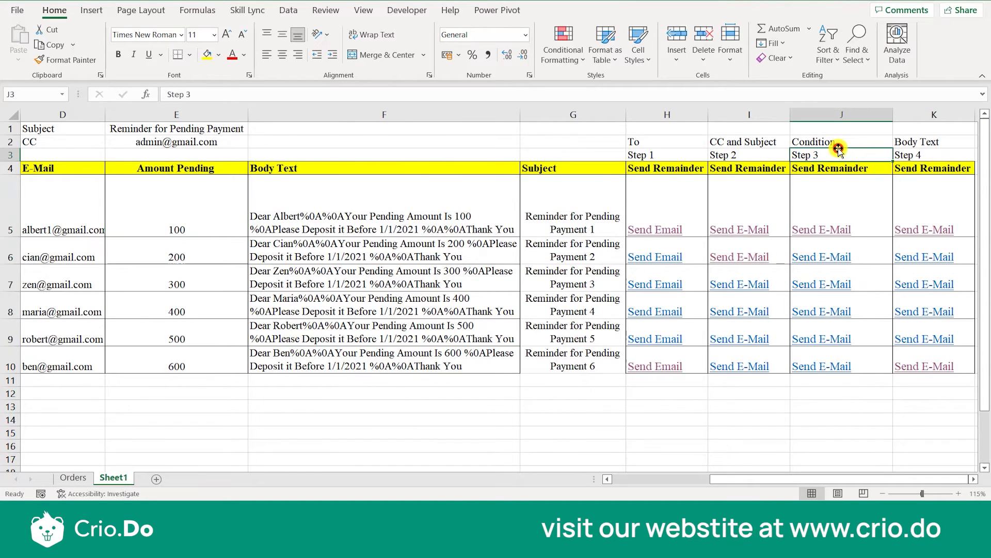
{"action": "left_click", "coordinate": [207, 53]}
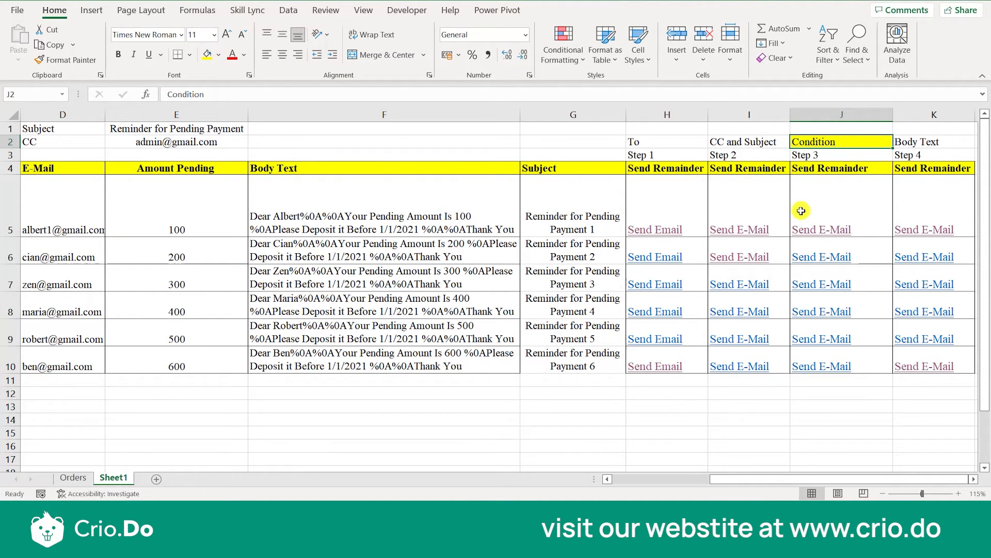
{"action": "left_click", "coordinate": [163, 229]}
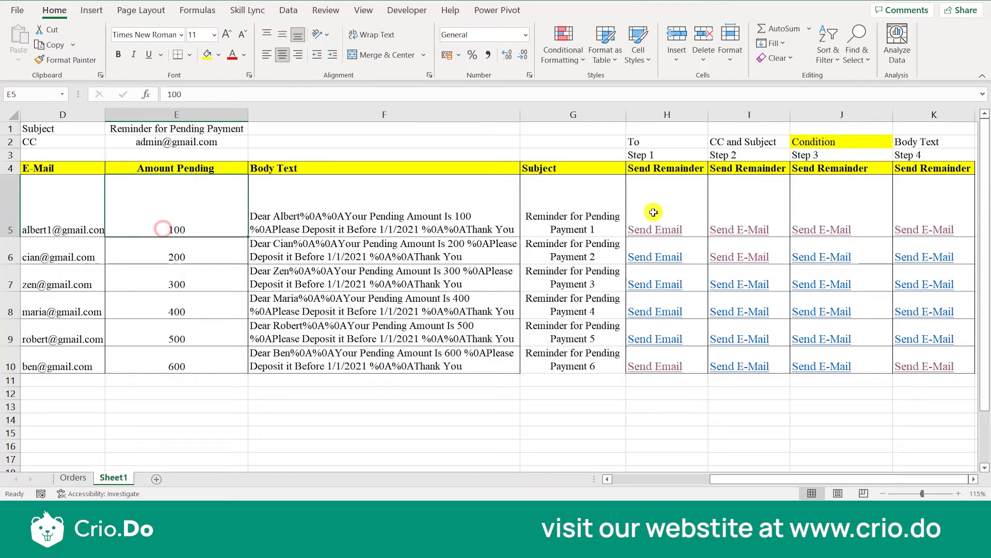
{"action": "left_click", "coordinate": [847, 199]}
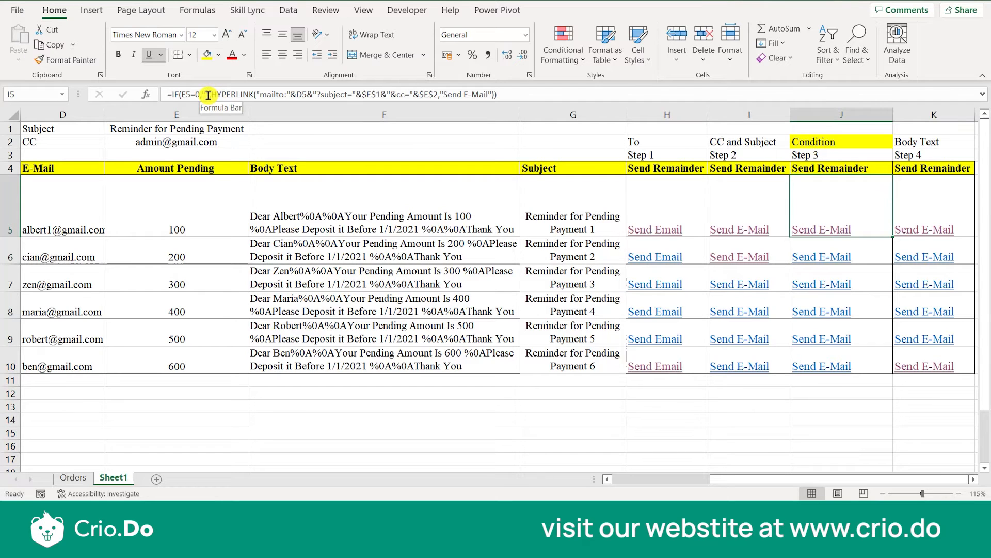
Set the Amount Pending values in E5 through E8 to 0 to test the Step 3 condition.
{"action": "left_click", "coordinate": [206, 212]}
{"action": "type", "text": "0"}
{"action": "key", "text": "Return"}
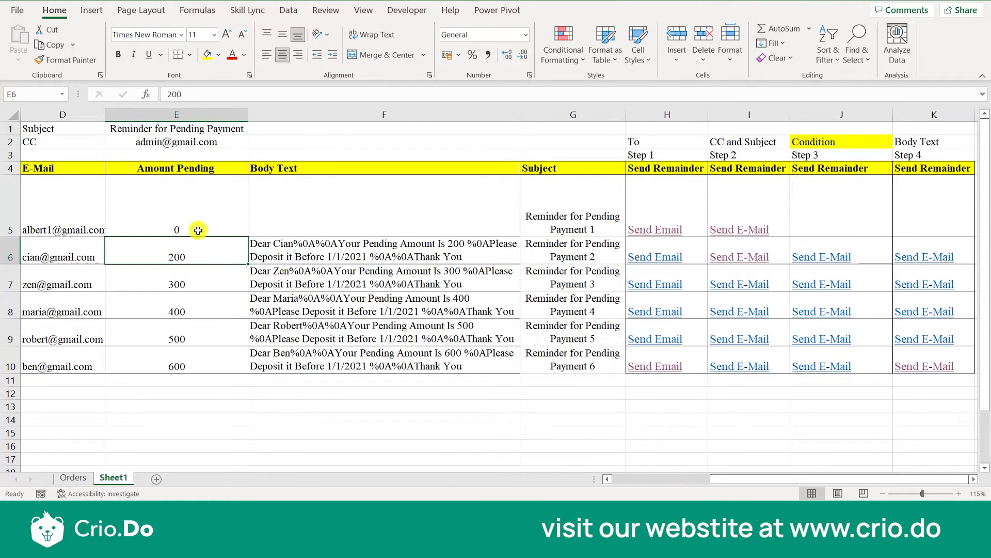
{"action": "type", "text": "0"}
{"action": "key", "text": "Return"}
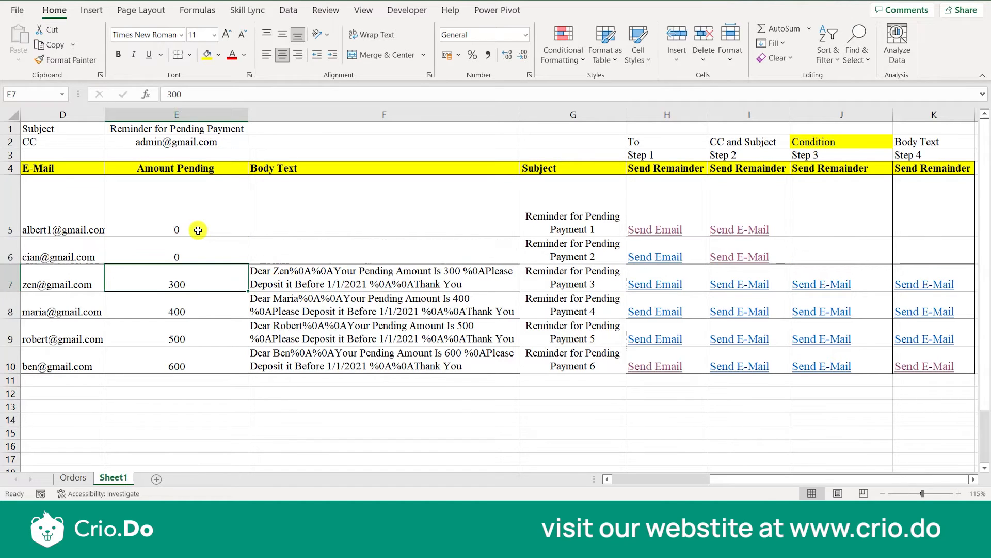
{"action": "type", "text": "0"}
{"action": "key", "text": "Return"}
{"action": "type", "text": "0"}
{"action": "key", "text": "Return"}
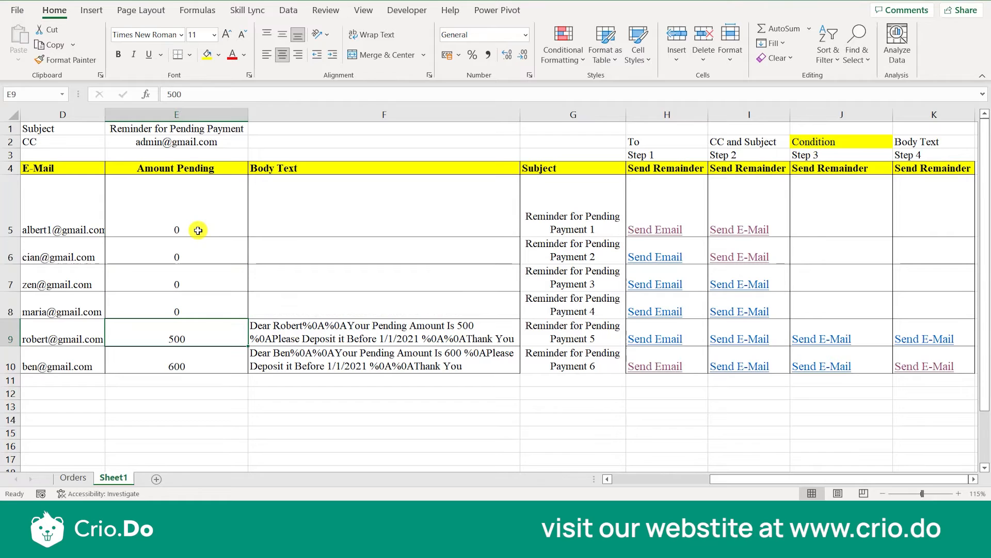
Set the Amount Pending in E5 to 100.
{"action": "key", "text": "Up"}
{"action": "key", "text": "Up"}
{"action": "key", "text": "Up"}
{"action": "key", "text": "Up"}
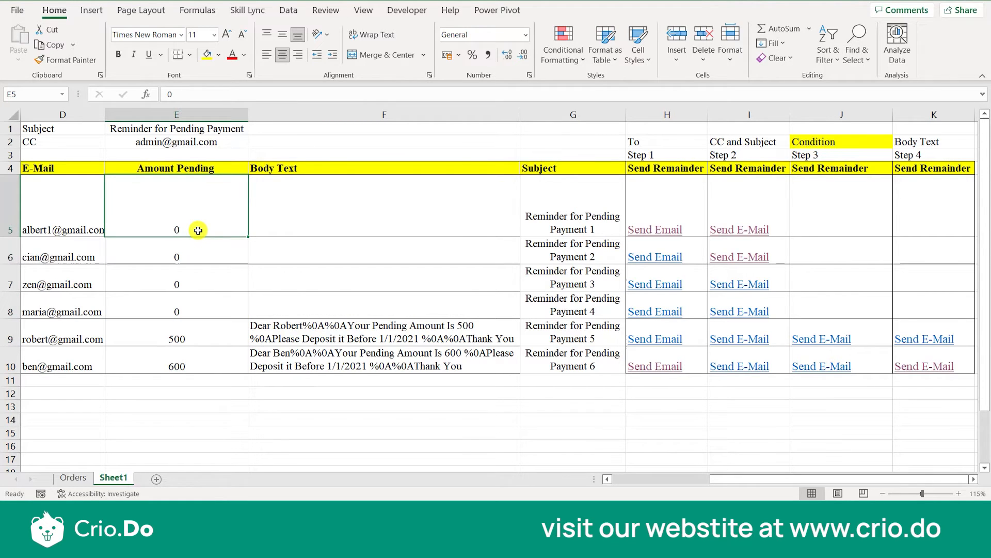
{"action": "type", "text": "100"}
{"action": "key", "text": "Return"}
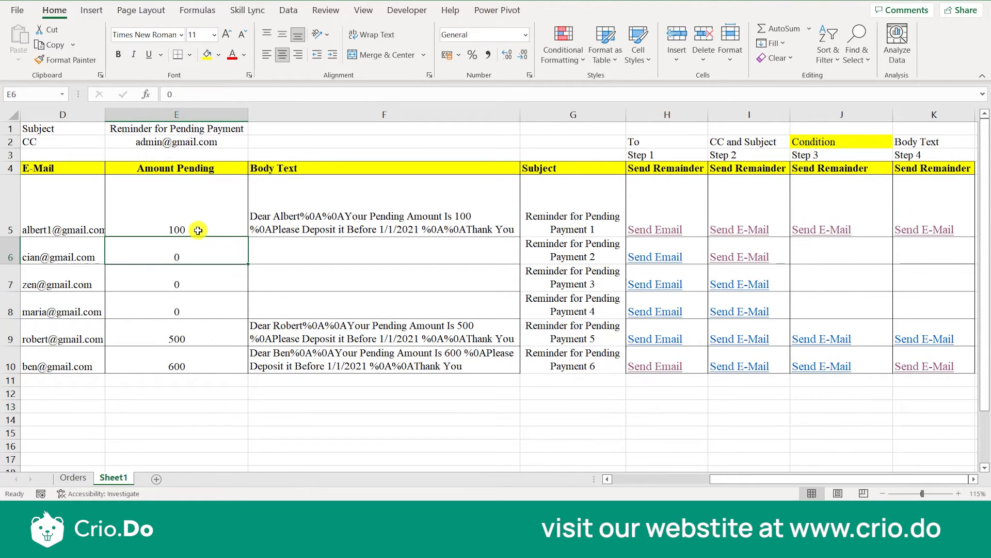
Set the Amount Pending to 200 in E6, 300 in E7 and 400 in E8.
{"action": "type", "text": "200"}
{"action": "key", "text": "Return"}
{"action": "type", "text": "300"}
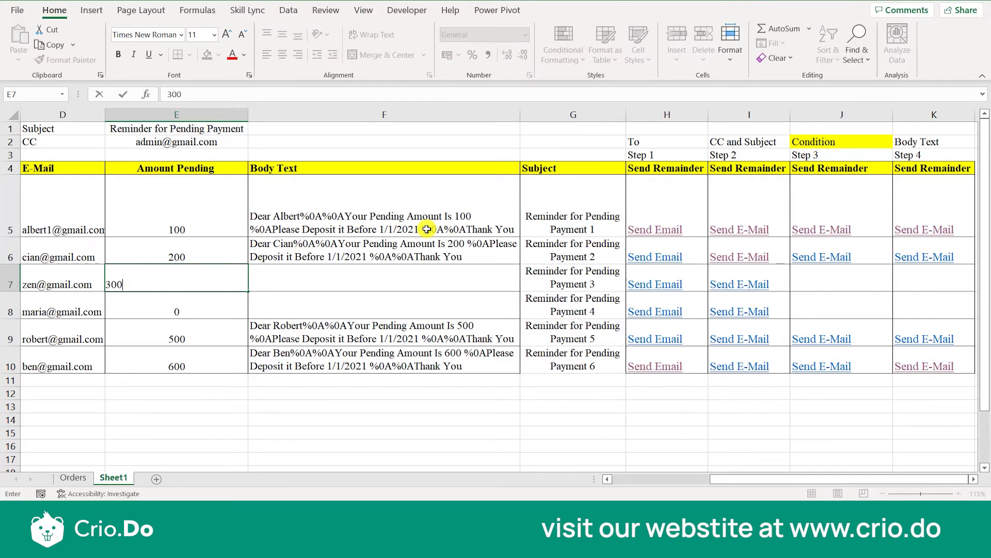
{"action": "key", "text": "Return"}
{"action": "type", "text": "40"}
{"action": "key", "text": "Return"}
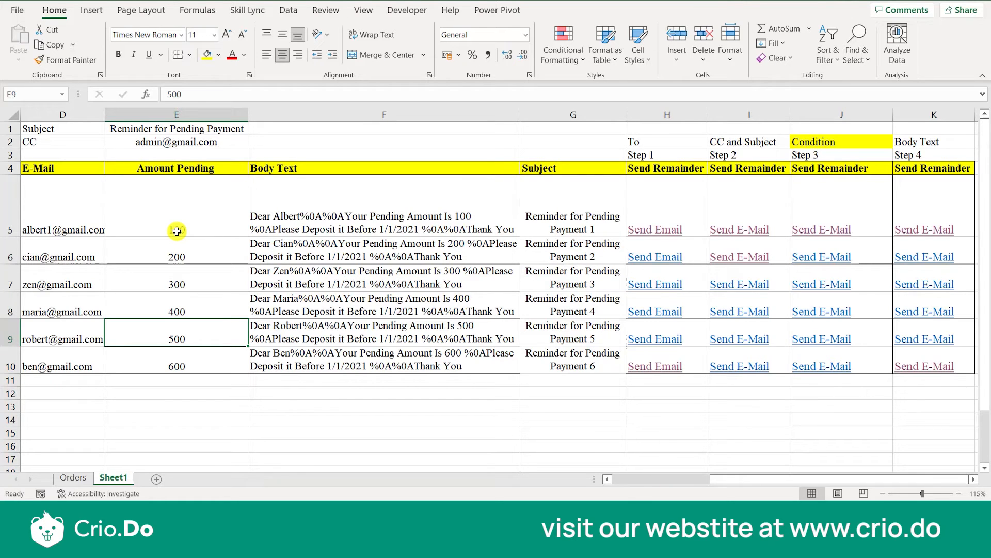
Examine the IF function at the start of the Step 3 formula in J5.
{"action": "left_click", "coordinate": [873, 205]}
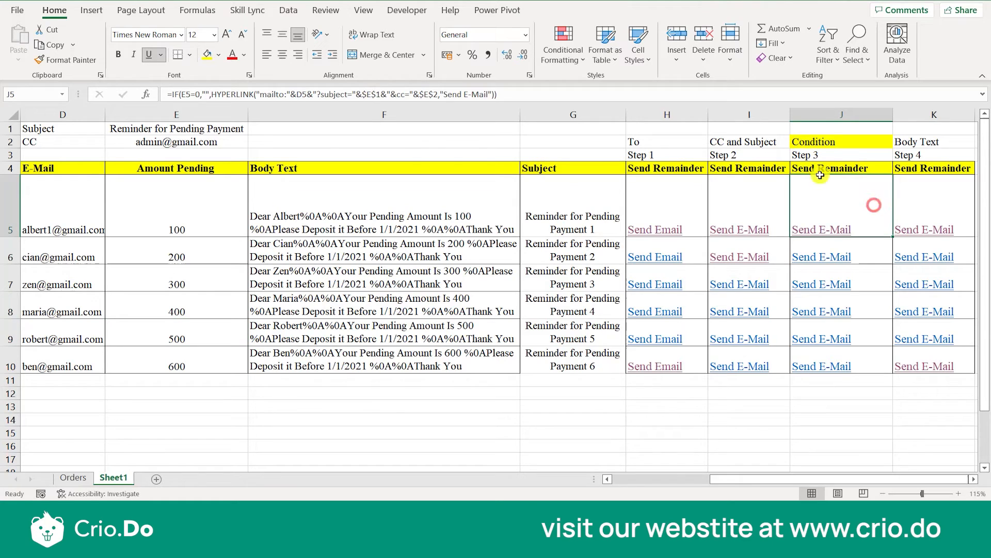
{"action": "left_click", "coordinate": [178, 95]}
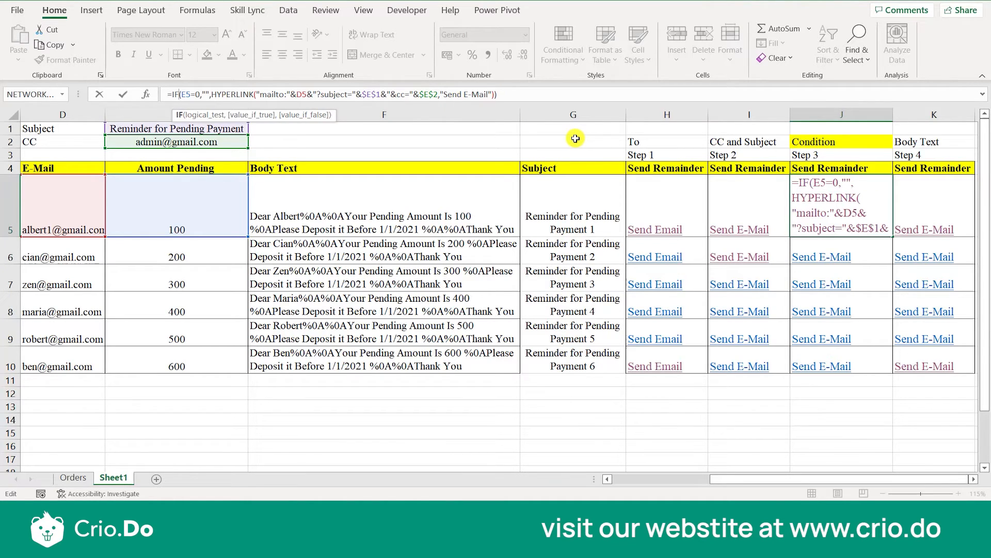
{"action": "left_click", "coordinate": [579, 217]}
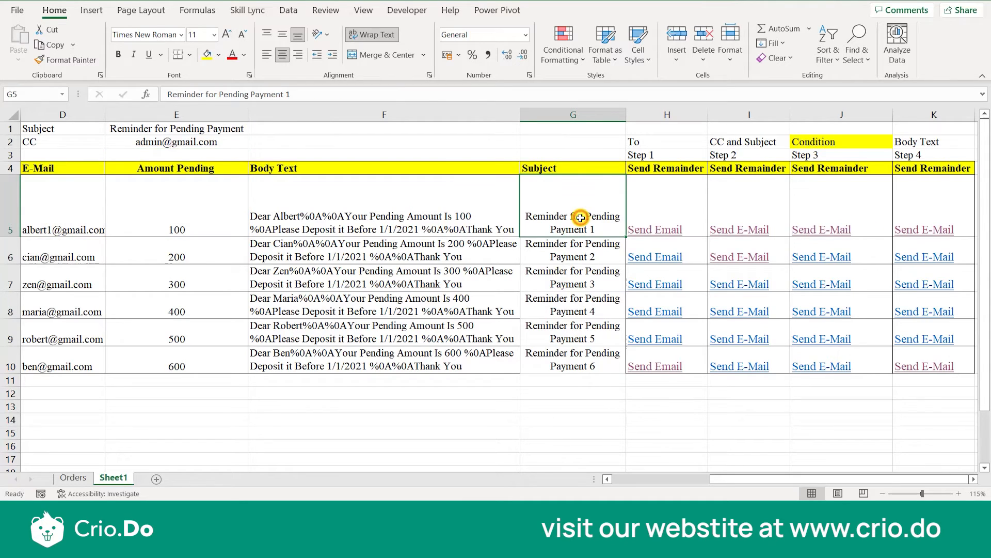
Preview the reminder email that the Step 3 link in J5 creates, and close the draft without sending it.
{"action": "key", "text": "Right"}
{"action": "key", "text": "Right"}
{"action": "key", "text": "Right"}
{"action": "key", "text": "Right"}
{"action": "key", "text": "Left"}
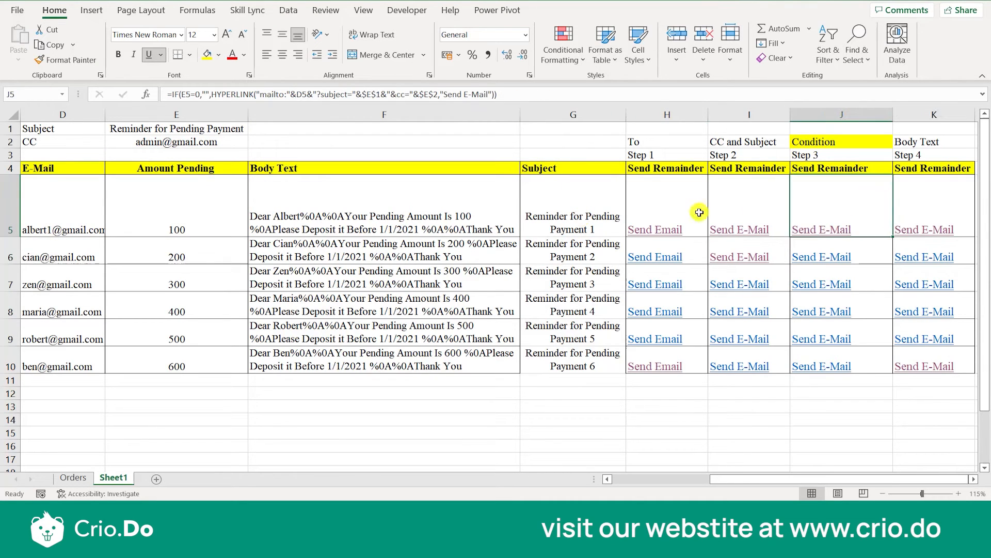
{"action": "left_click", "coordinate": [826, 228]}
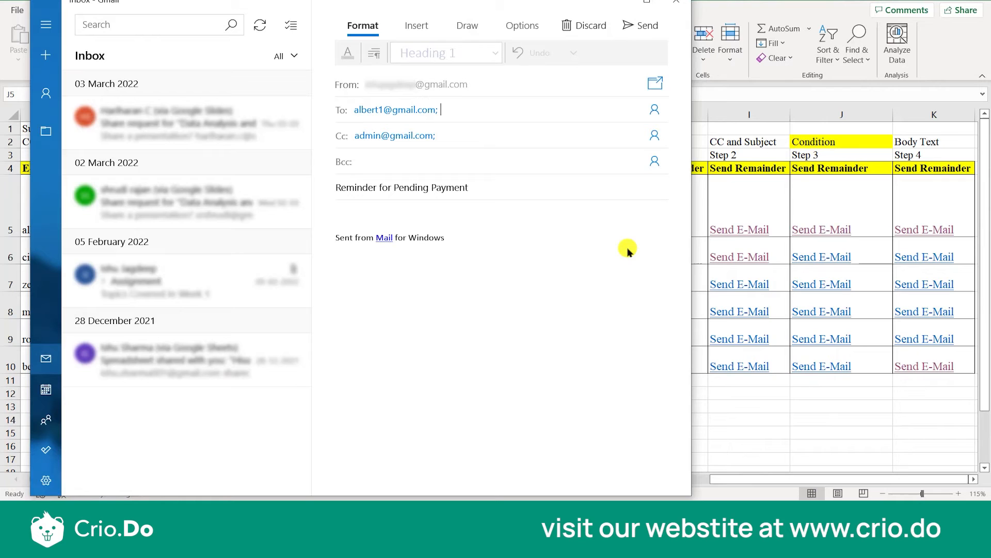
{"action": "left_click", "coordinate": [676, 2]}
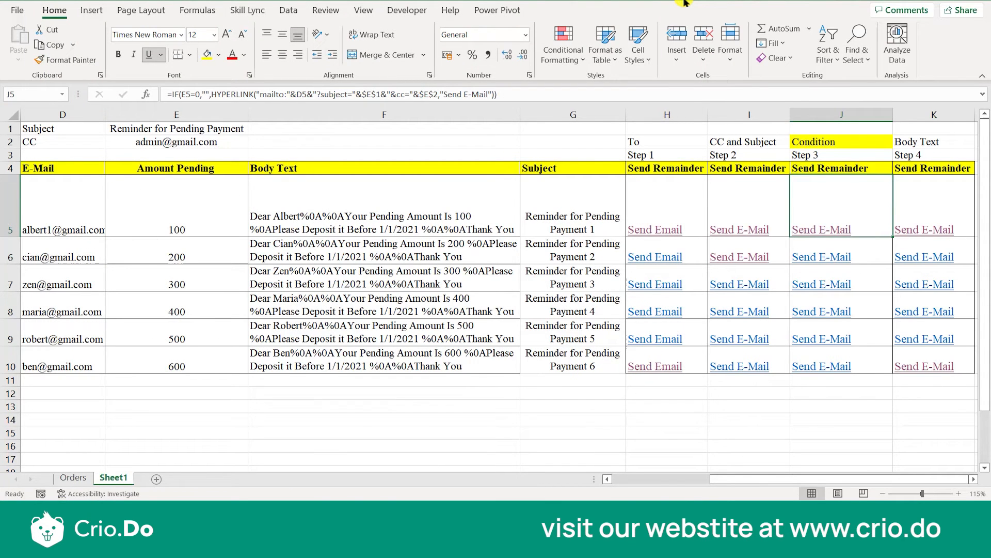
Review the To, CC and Subject, Condition and Body Text labels above the four step columns.
{"action": "left_click", "coordinate": [934, 144]}
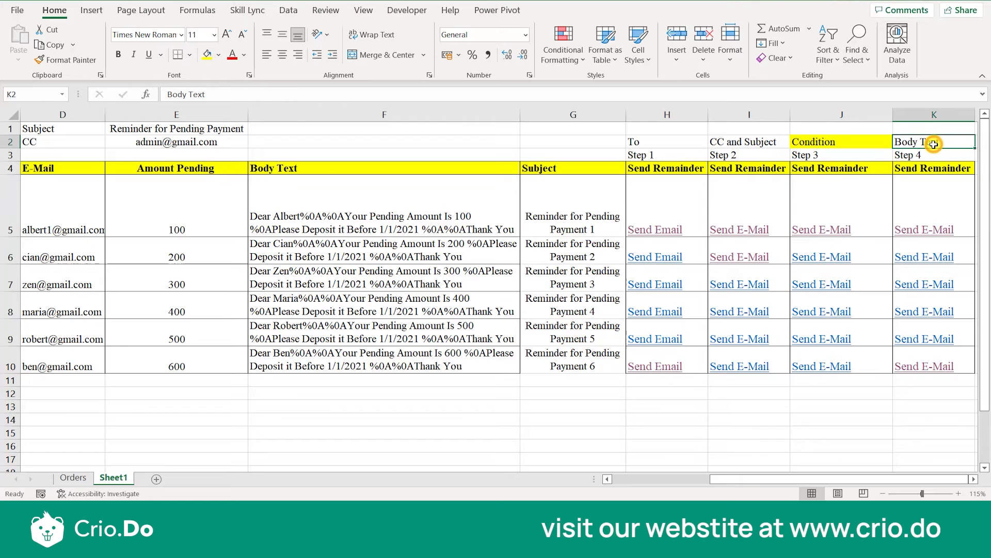
{"action": "left_click", "coordinate": [686, 144]}
{"action": "left_click", "coordinate": [726, 145]}
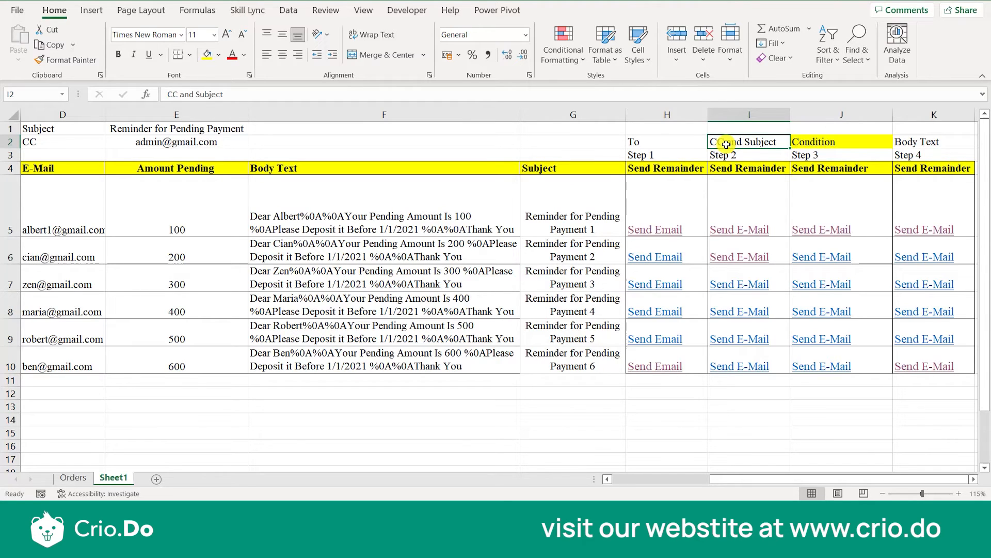
{"action": "key", "text": "Right"}
{"action": "key", "text": "Right"}
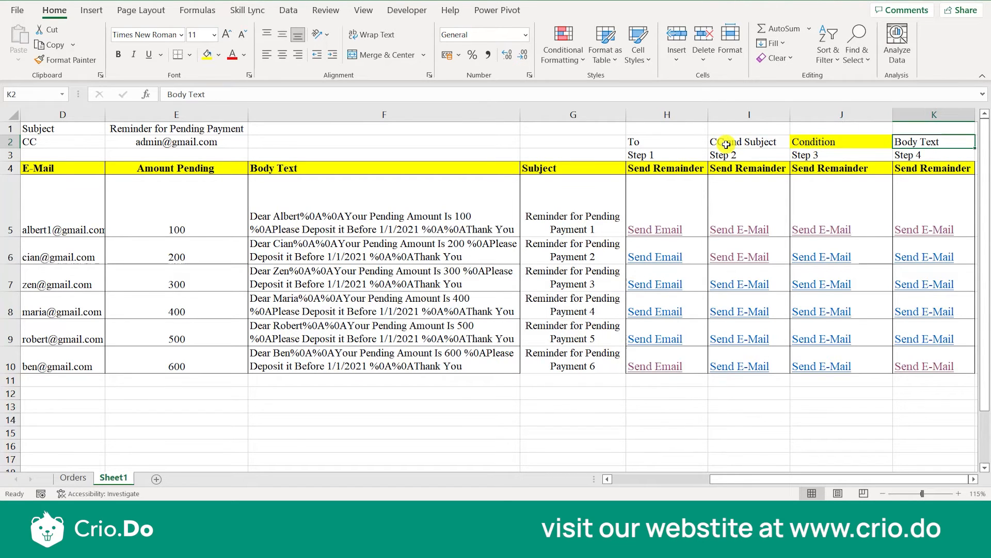
Examine the Step 1 HYPERLINK formulas in H5 and H6 and the Step 2 formula in I5.
{"action": "left_click", "coordinate": [660, 207]}
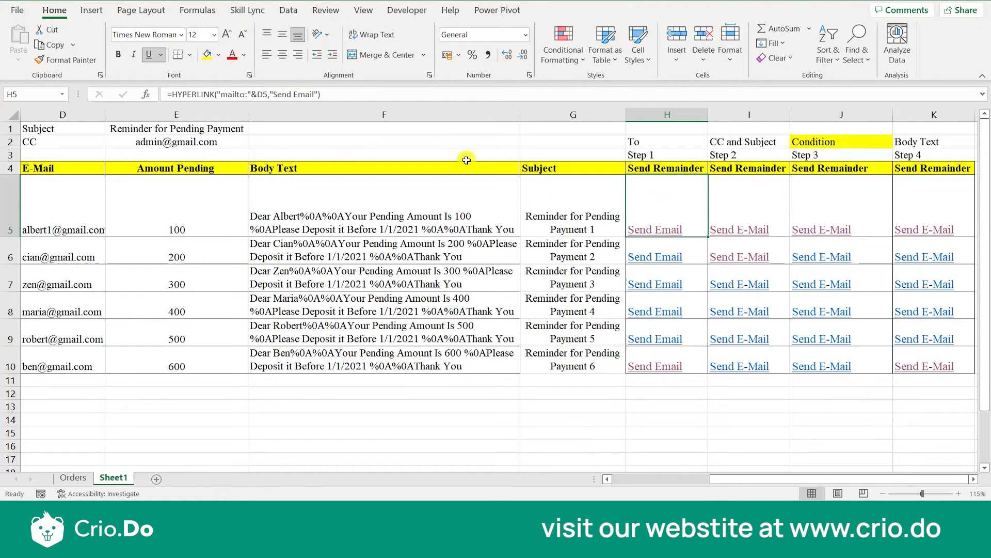
{"action": "left_click", "coordinate": [235, 94]}
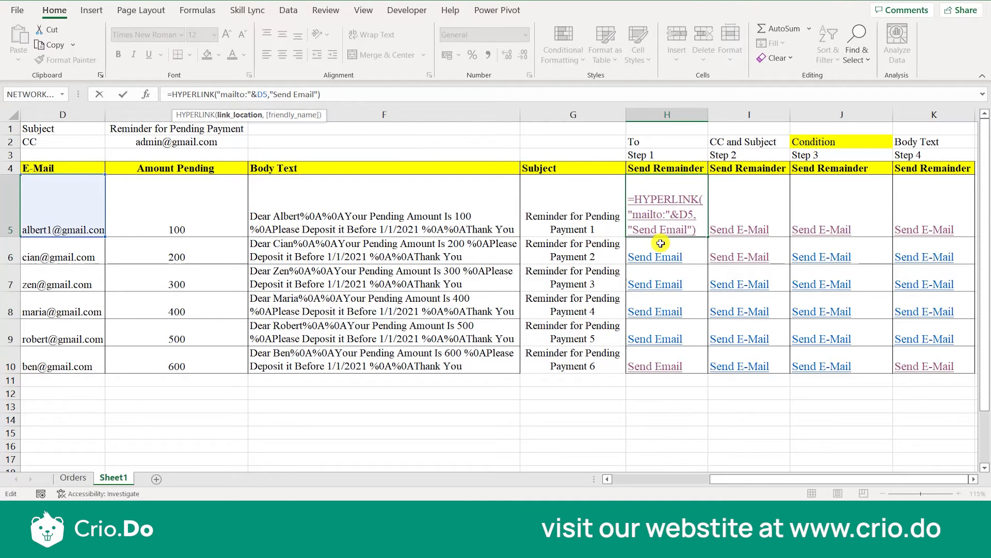
{"action": "key", "text": "Escape"}
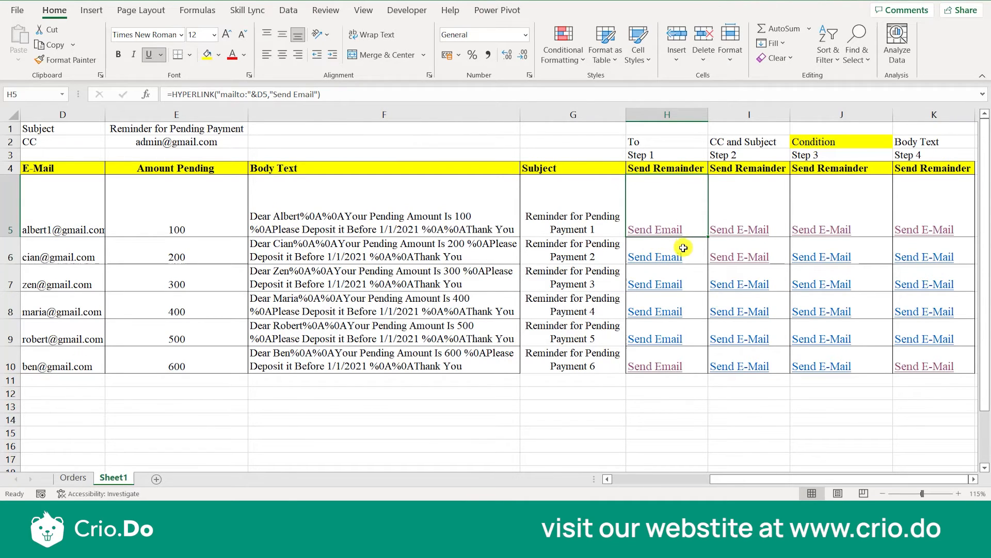
{"action": "left_click", "coordinate": [684, 248]}
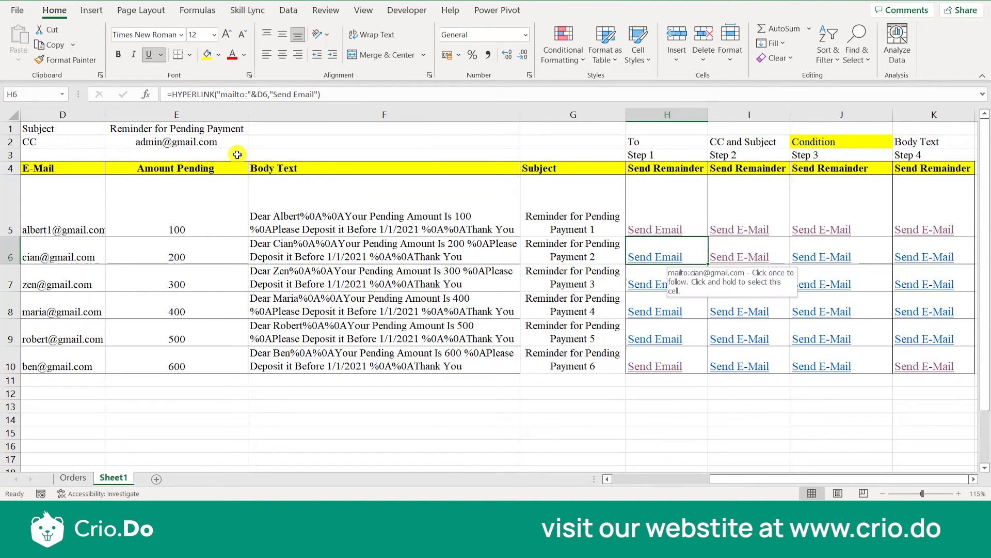
{"action": "left_click", "coordinate": [262, 91]}
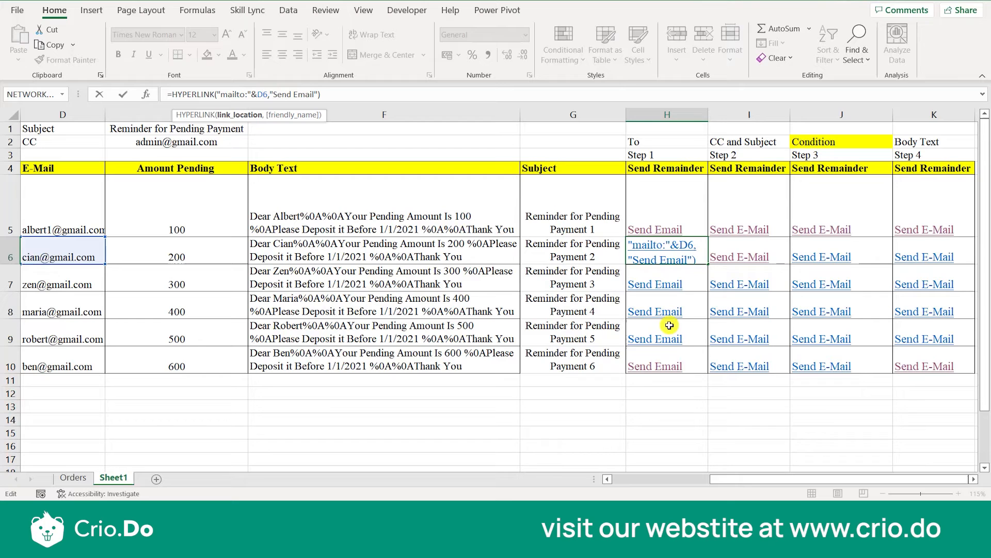
{"action": "key", "text": "Escape"}
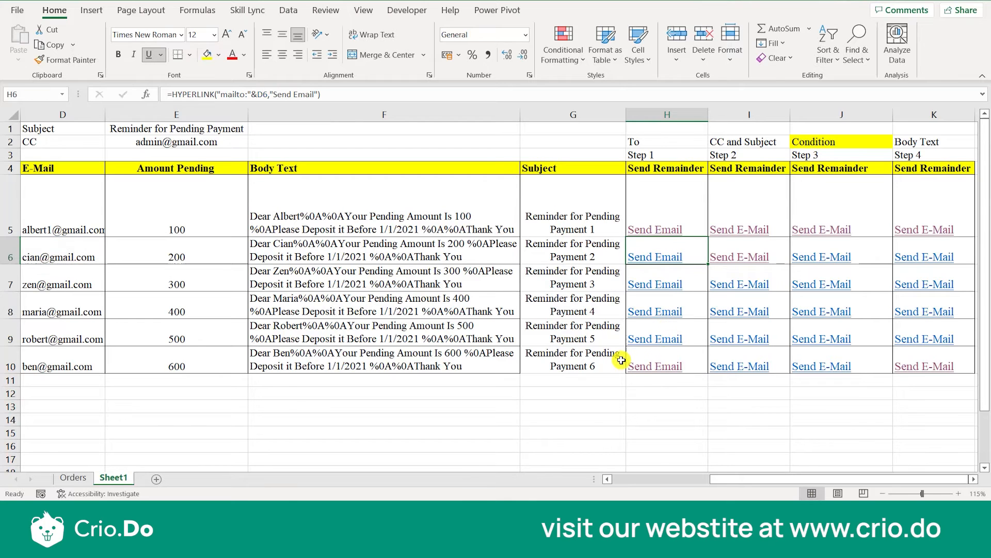
{"action": "left_click", "coordinate": [763, 213]}
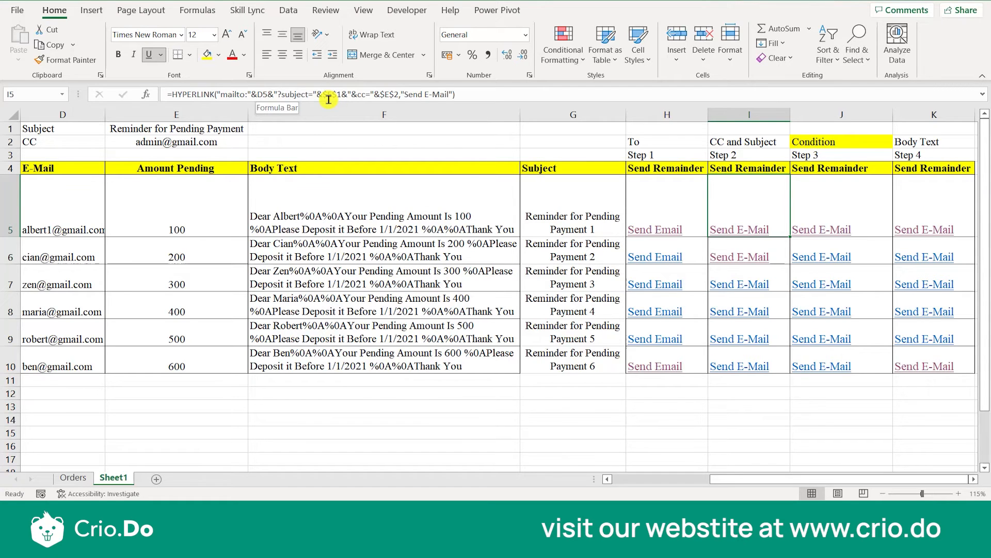
Preview the reminder email from the Step 4 link in K5, check its subject and body, and close the draft.
{"action": "left_click", "coordinate": [946, 209]}
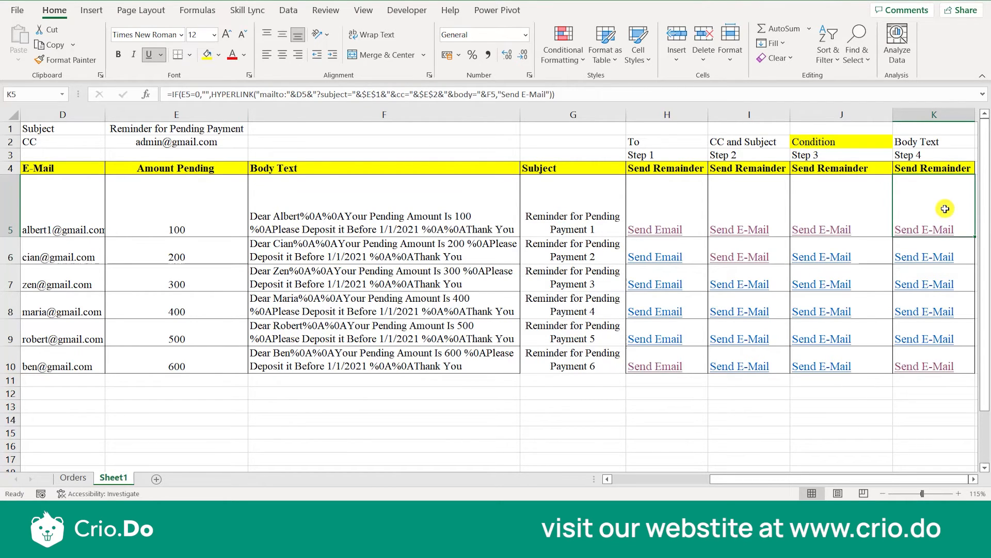
{"action": "left_click", "coordinate": [931, 231]}
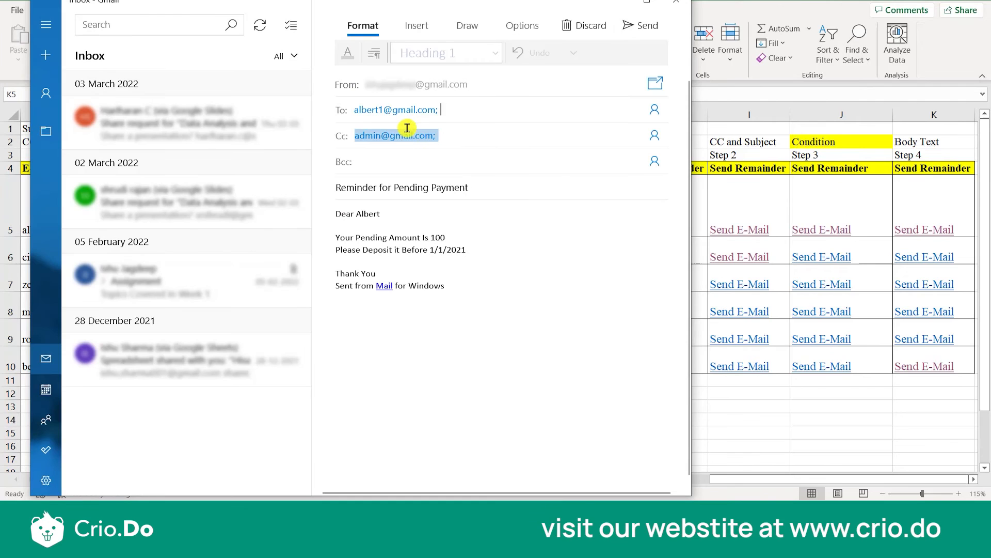
{"action": "double_click", "coordinate": [428, 190]}
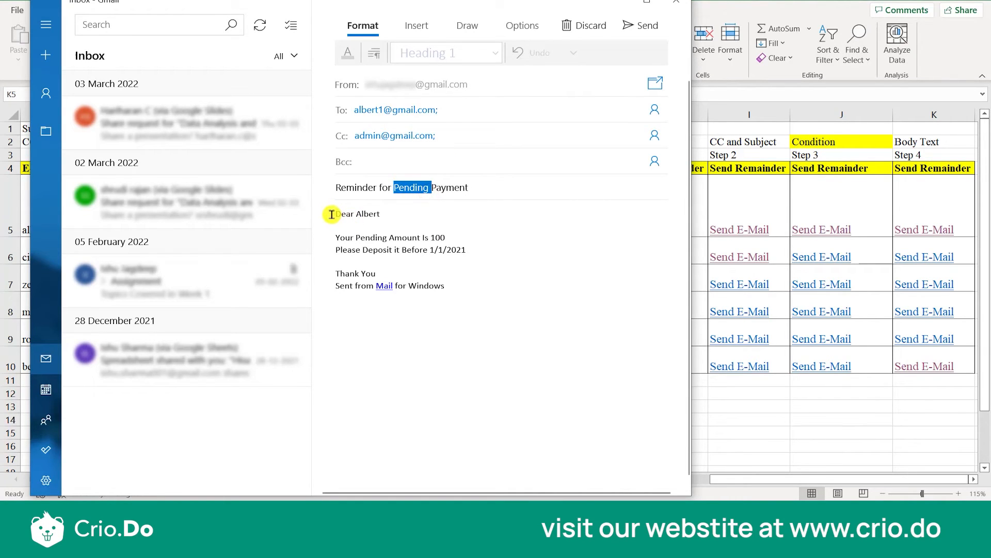
{"action": "left_click", "coordinate": [676, 3]}
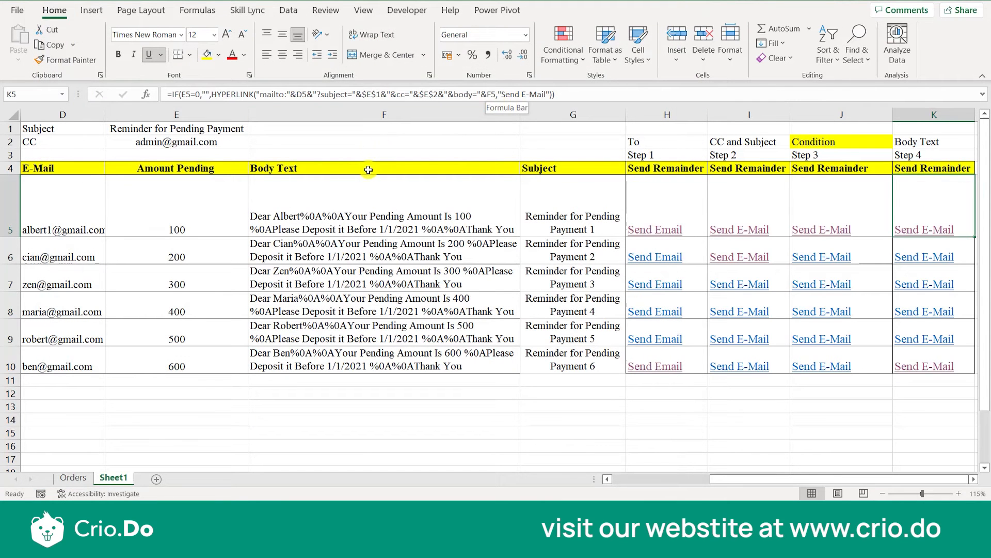
Examine the Body Text formula in F5 and how the Step 4 formula in K5 builds the recipient, subject and body.
{"action": "left_click", "coordinate": [369, 170]}
{"action": "left_click", "coordinate": [372, 196]}
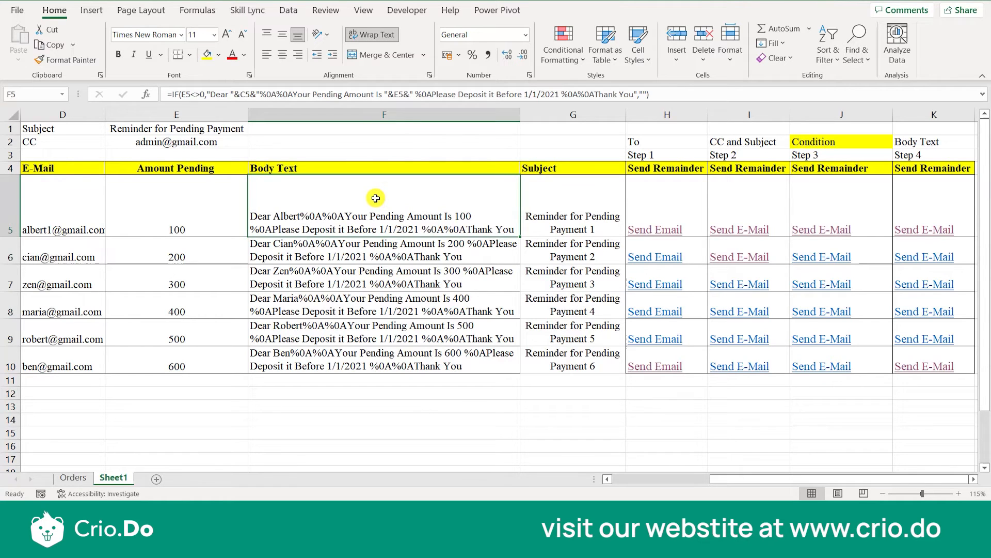
{"action": "left_click", "coordinate": [899, 219]}
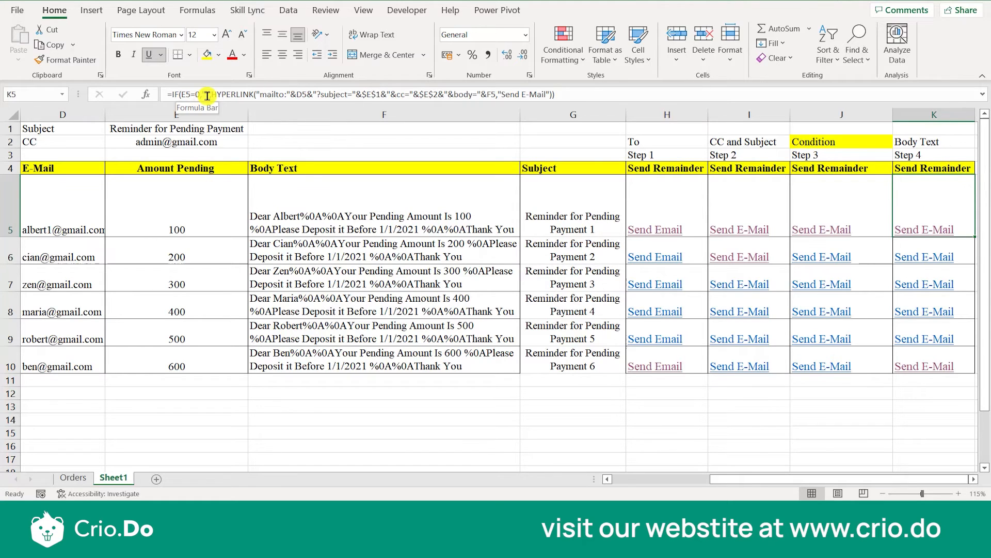
{"action": "left_click", "coordinate": [231, 96]}
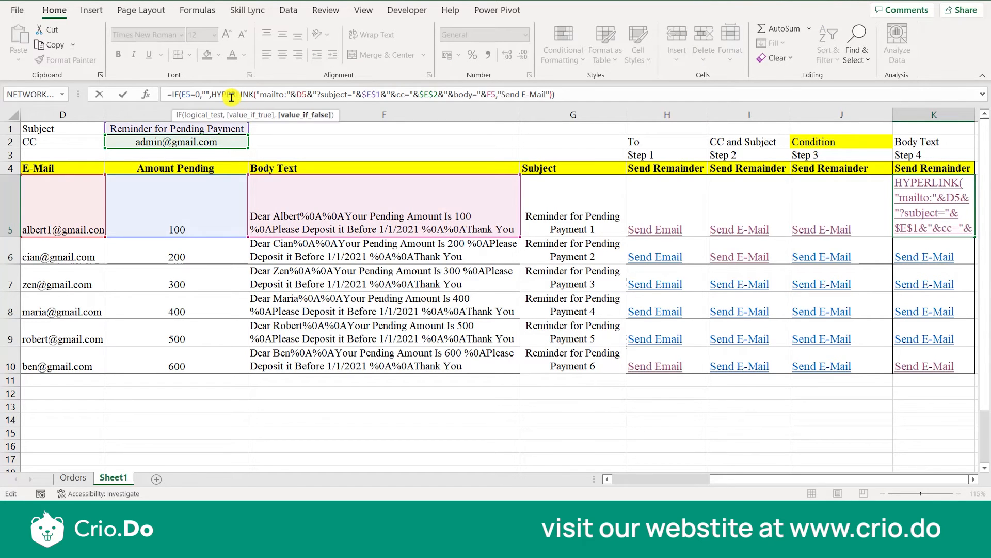
{"action": "left_click", "coordinate": [269, 95]}
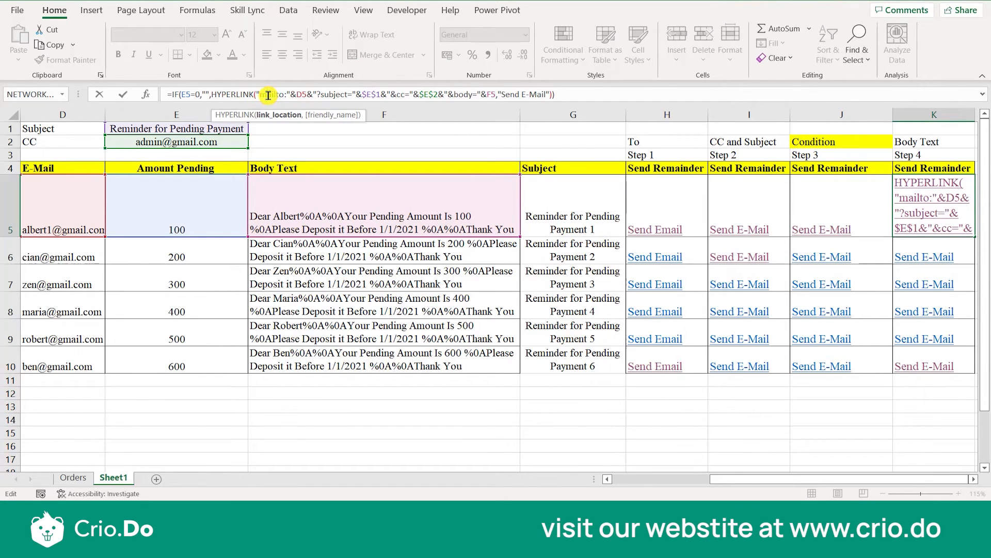
{"action": "left_click", "coordinate": [300, 96]}
{"action": "left_click", "coordinate": [345, 95]}
{"action": "left_click", "coordinate": [455, 95]}
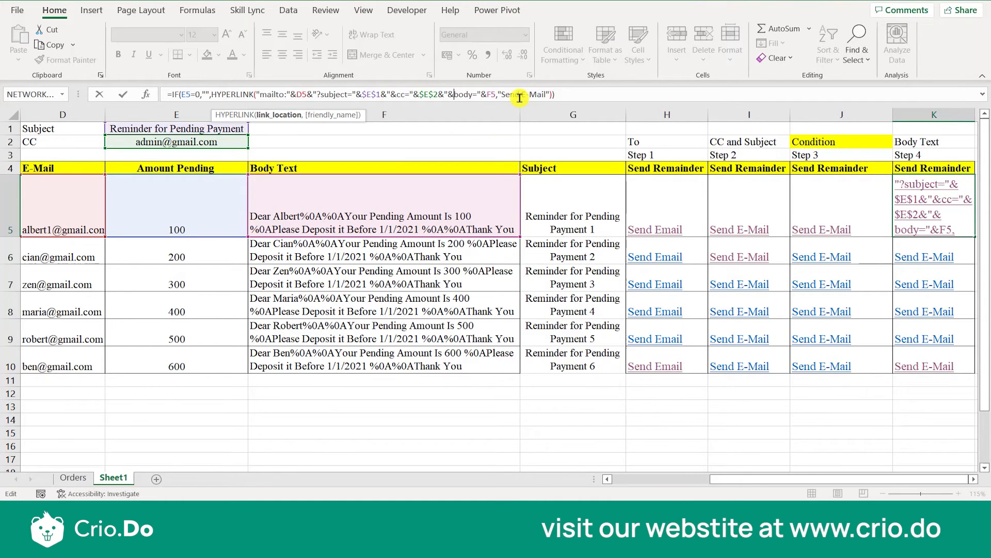
Point out the mailto, subject, cc and body keywords inside the K5 formula.
{"action": "left_click", "coordinate": [270, 96]}
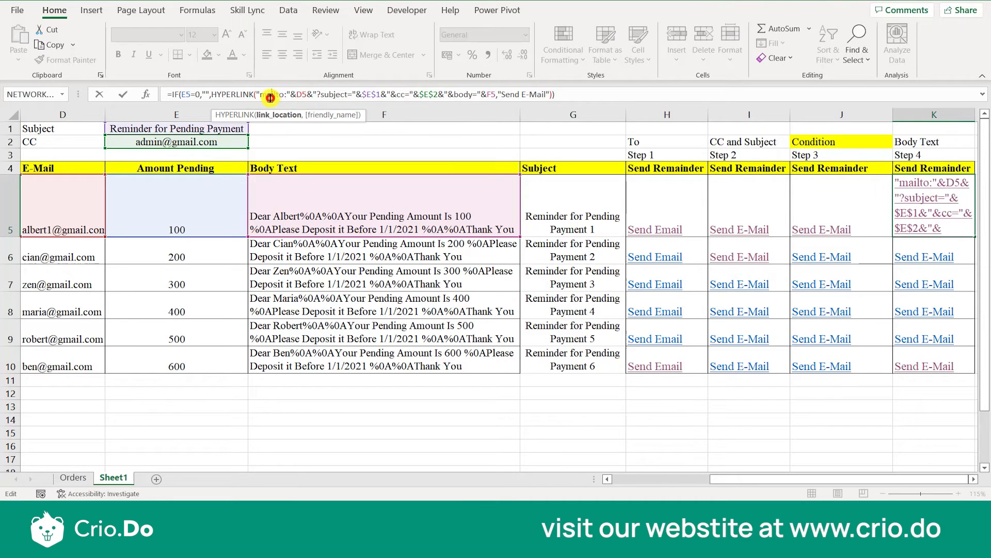
{"action": "double_click", "coordinate": [336, 98]}
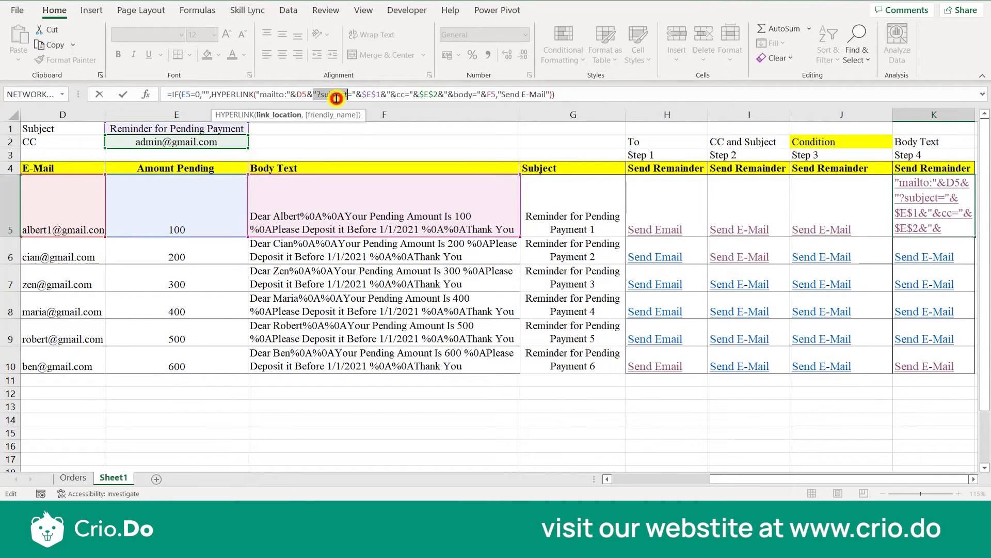
{"action": "left_click", "coordinate": [401, 96]}
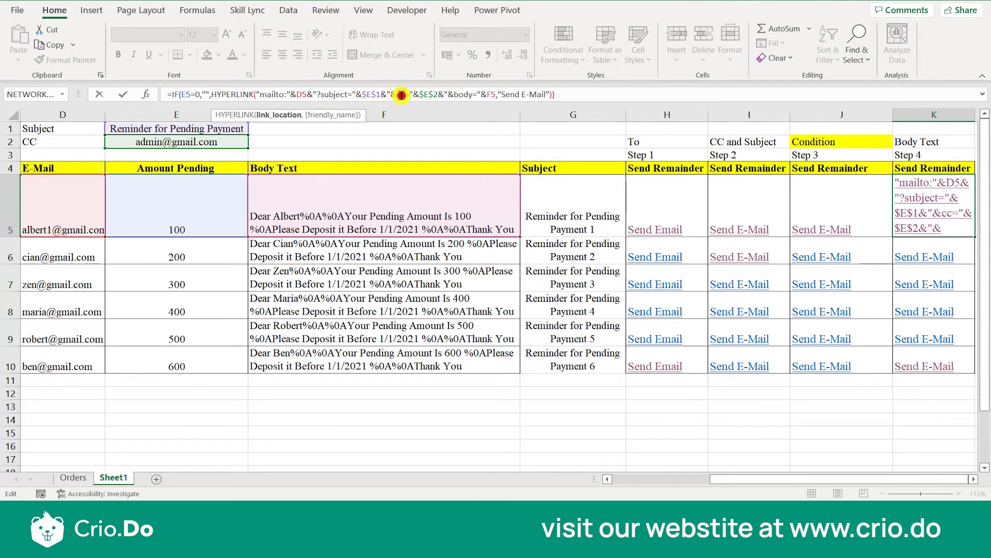
{"action": "double_click", "coordinate": [464, 96]}
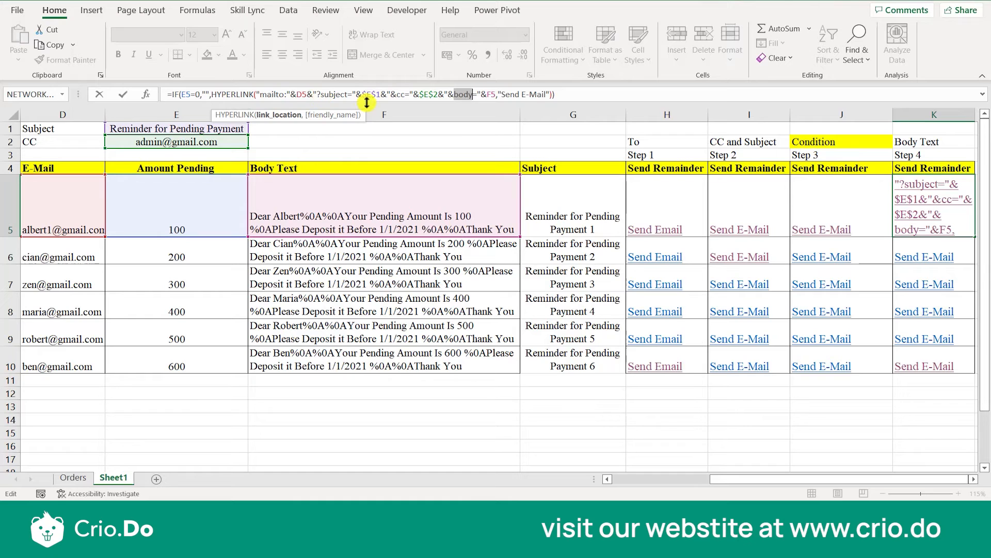
Trace the cell references D5, $E$1, $E$2 and F5 that follow the keywords in the K5 formula.
{"action": "left_click", "coordinate": [275, 96]}
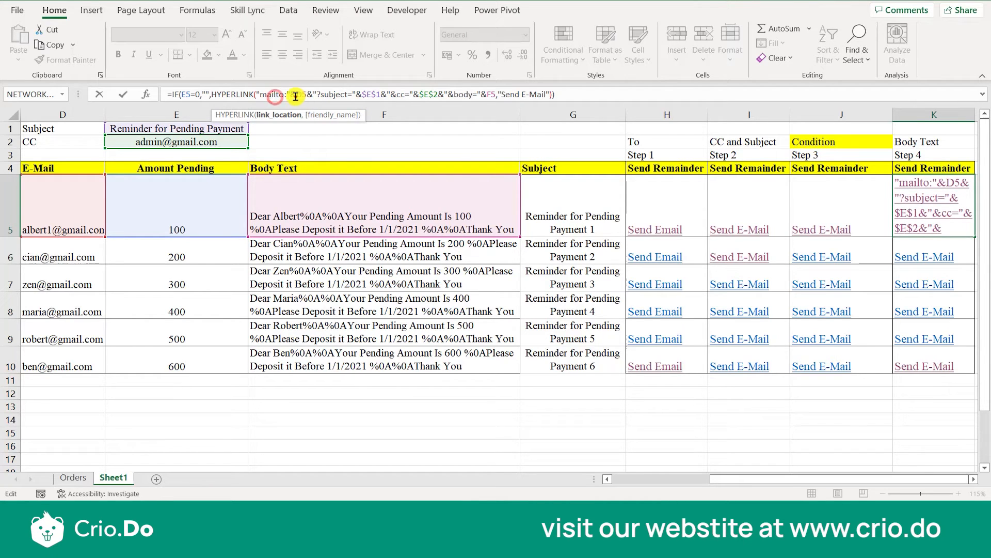
{"action": "left_click", "coordinate": [298, 94]}
{"action": "double_click", "coordinate": [298, 95]}
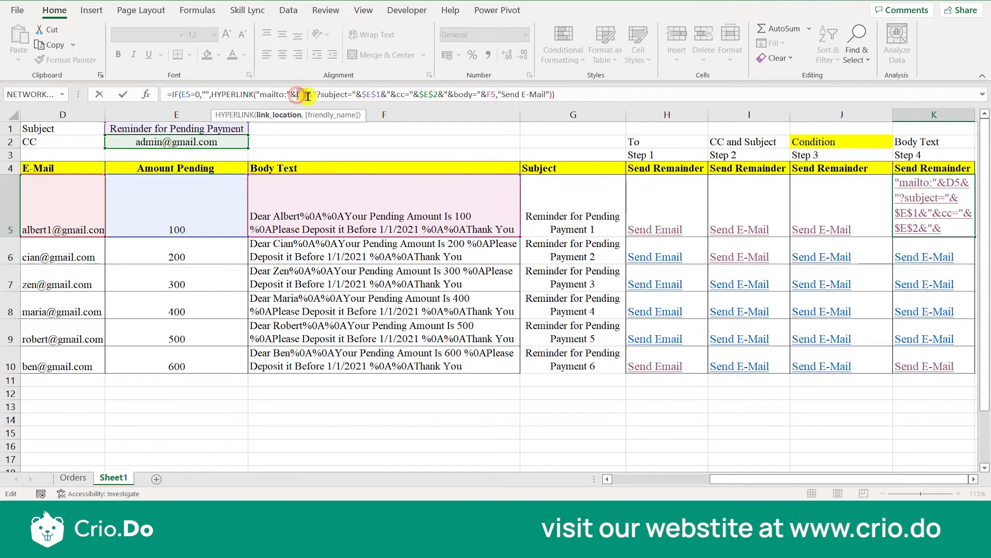
{"action": "double_click", "coordinate": [367, 94]}
{"action": "double_click", "coordinate": [426, 94]}
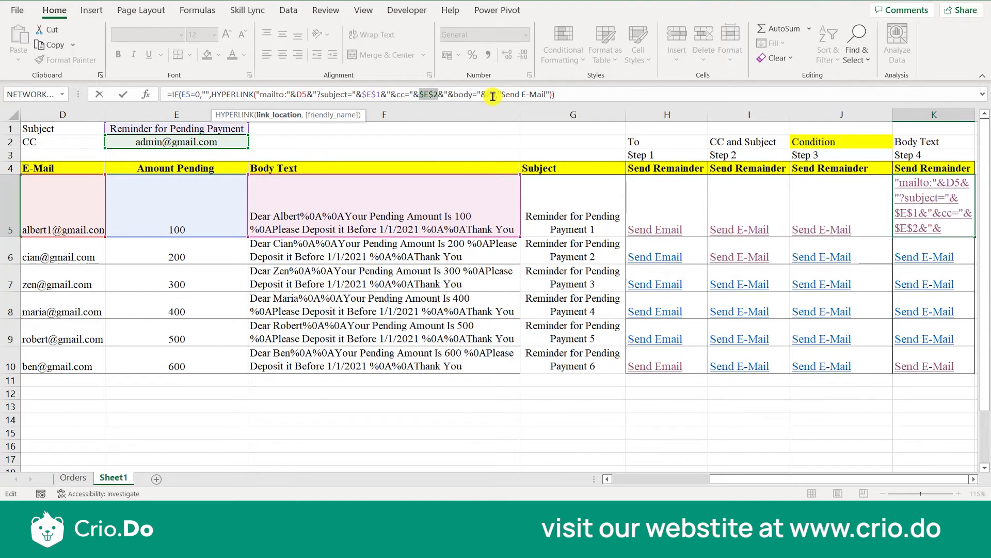
{"action": "left_click", "coordinate": [492, 96]}
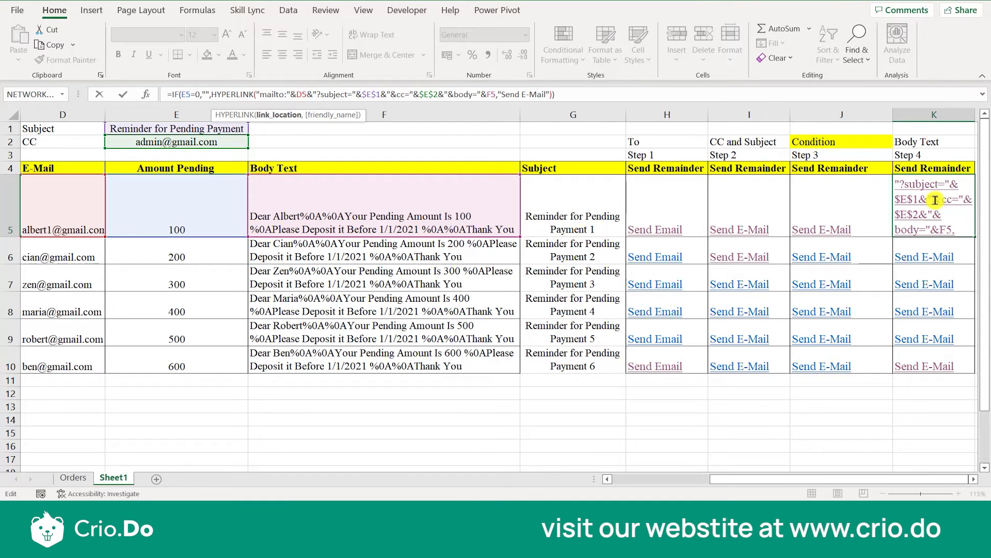
Close the K5 formula and compare the Step 1 to Step 4 link formulas in H5, I5, J5 and K5.
{"action": "left_click", "coordinate": [949, 144]}
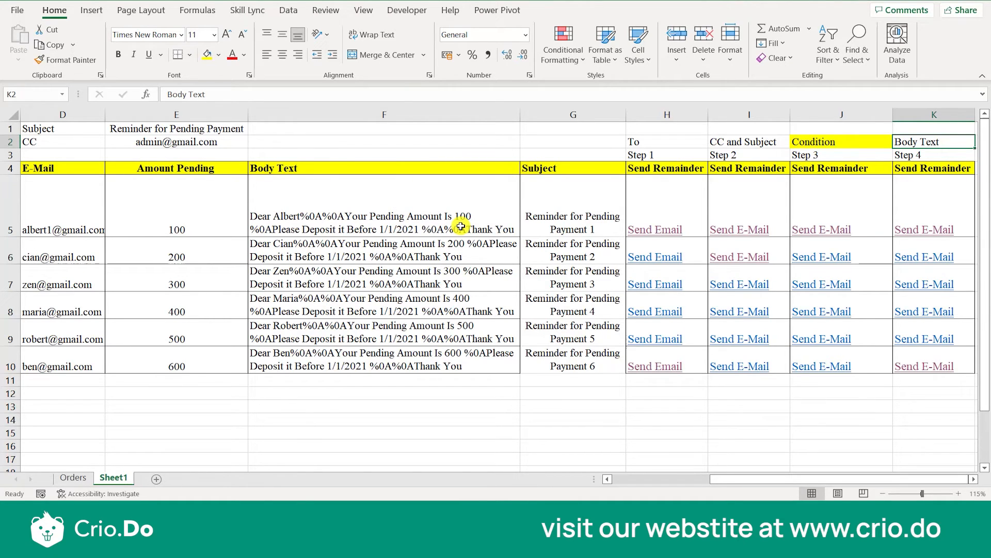
{"action": "left_click", "coordinate": [654, 219]}
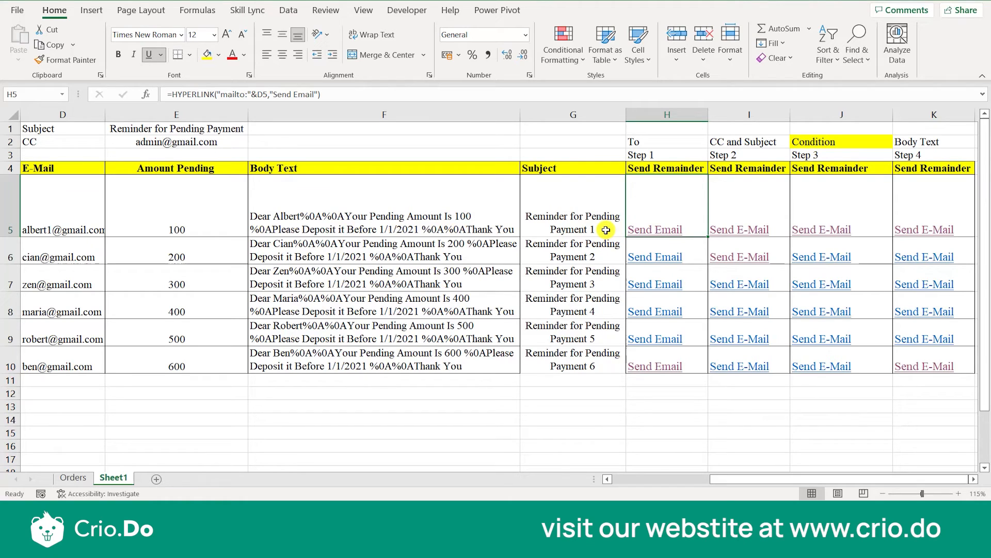
{"action": "left_click", "coordinate": [757, 209]}
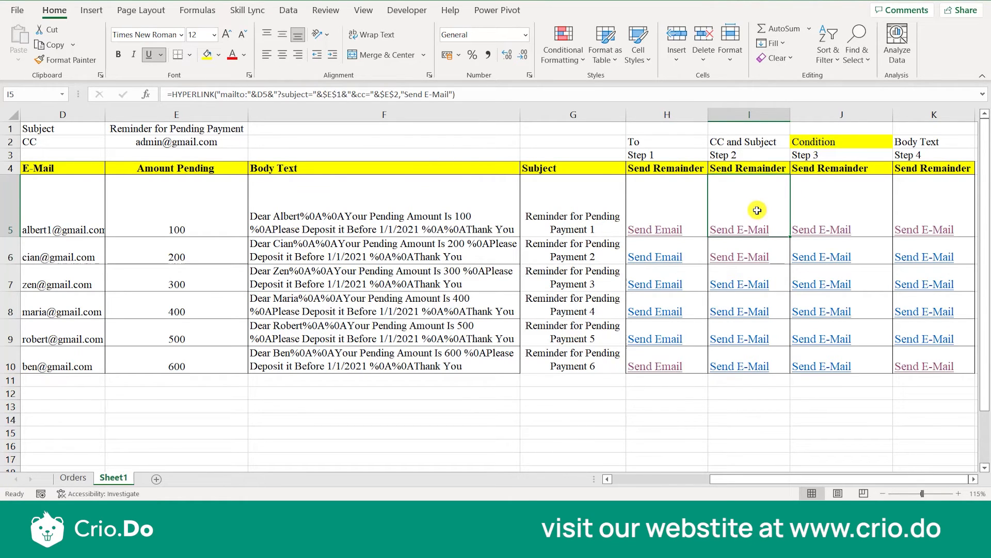
{"action": "left_click", "coordinate": [851, 219]}
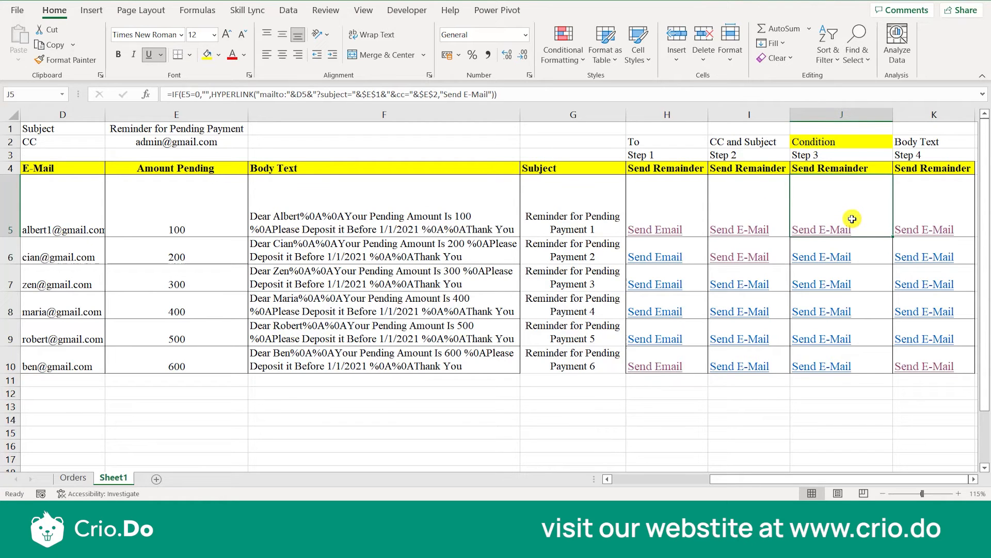
{"action": "left_click", "coordinate": [923, 217]}
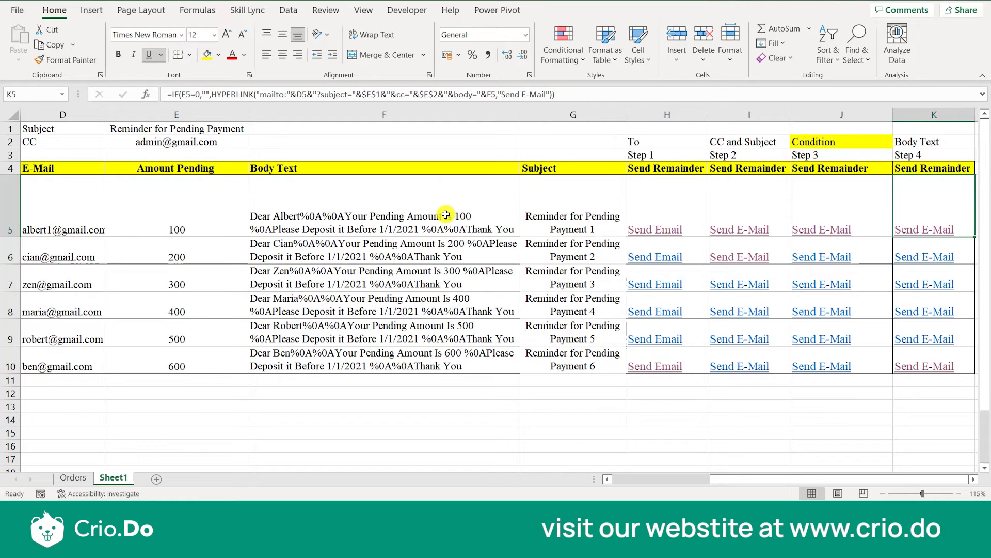
Examine the Body Text formula in F5, preview the email from the Step 4 link in K5, and close the draft.
{"action": "left_click", "coordinate": [405, 210]}
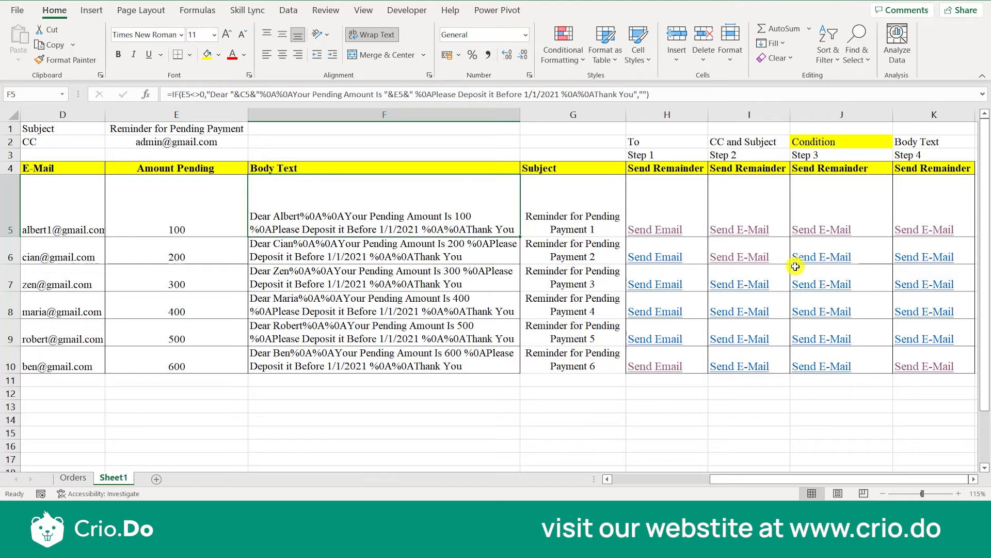
{"action": "double_click", "coordinate": [416, 222]}
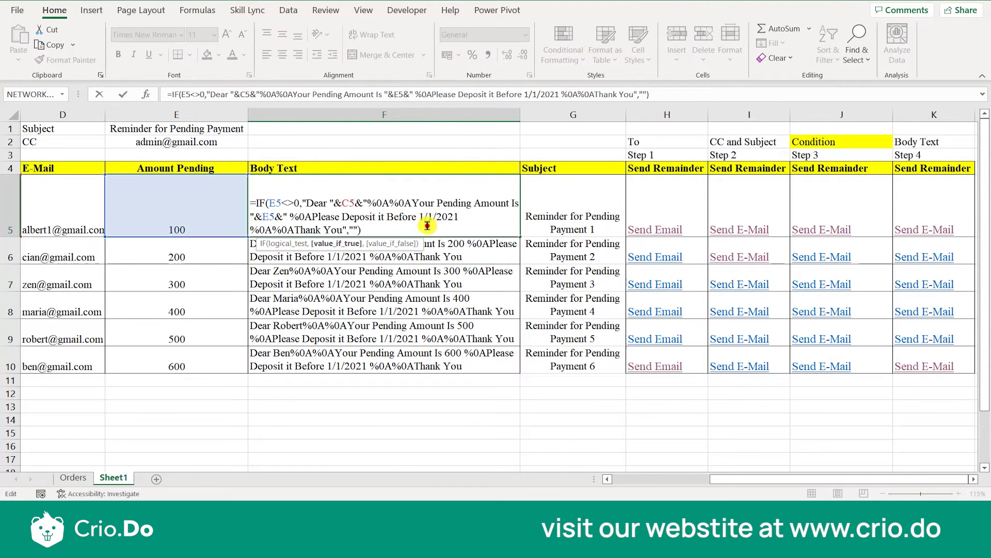
{"action": "left_click", "coordinate": [911, 231]}
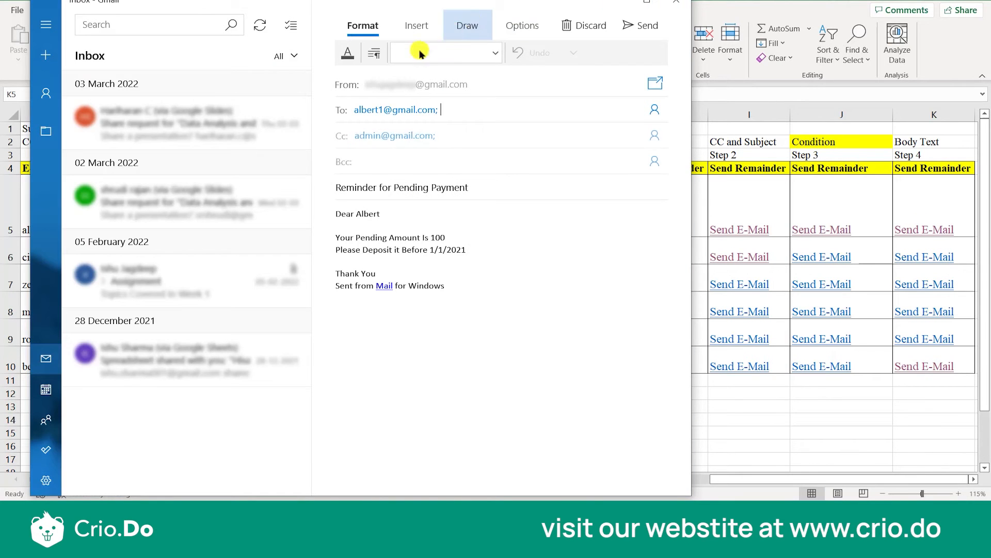
{"action": "left_click", "coordinate": [676, 2]}
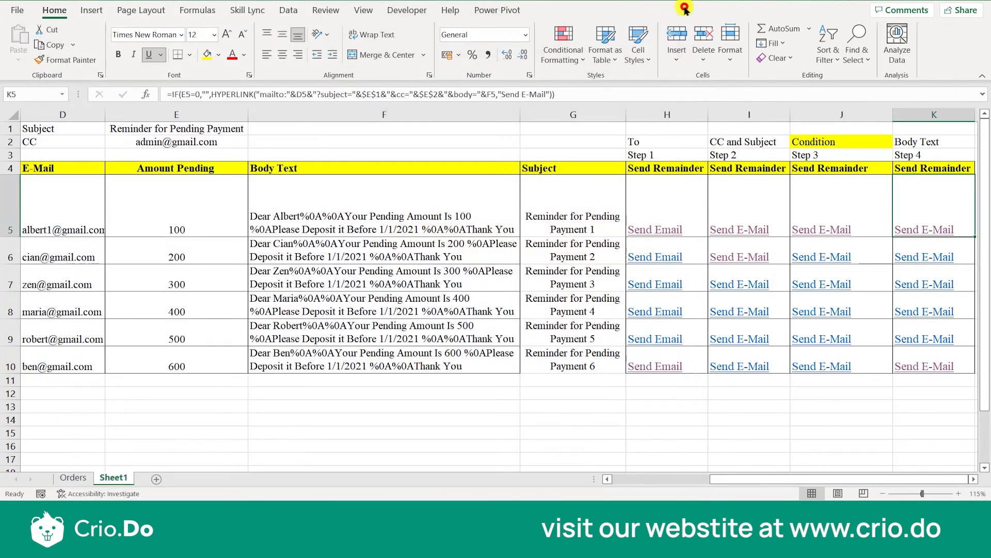
Reopen the K5 reminder draft, check its greeting, pending amount and deposit date lines, and place the narrowed mail window beside the Body Text column.
{"action": "left_click", "coordinate": [904, 228]}
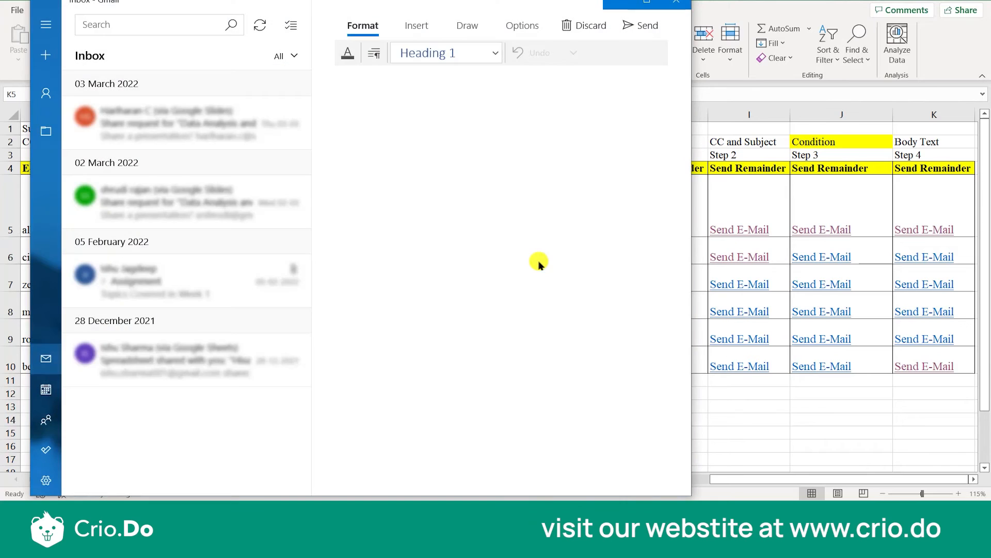
{"action": "left_click", "coordinate": [455, 259]}
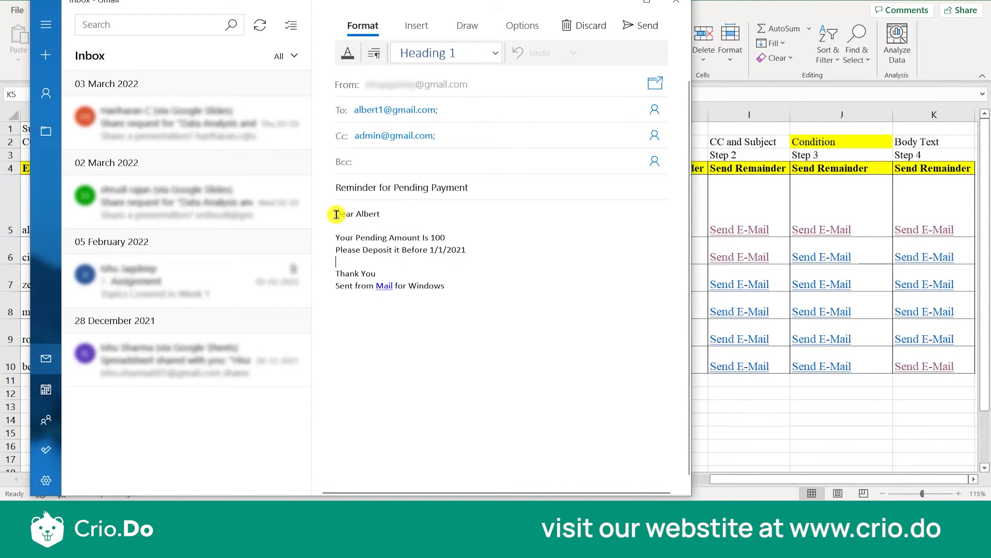
{"action": "left_click", "coordinate": [386, 215]}
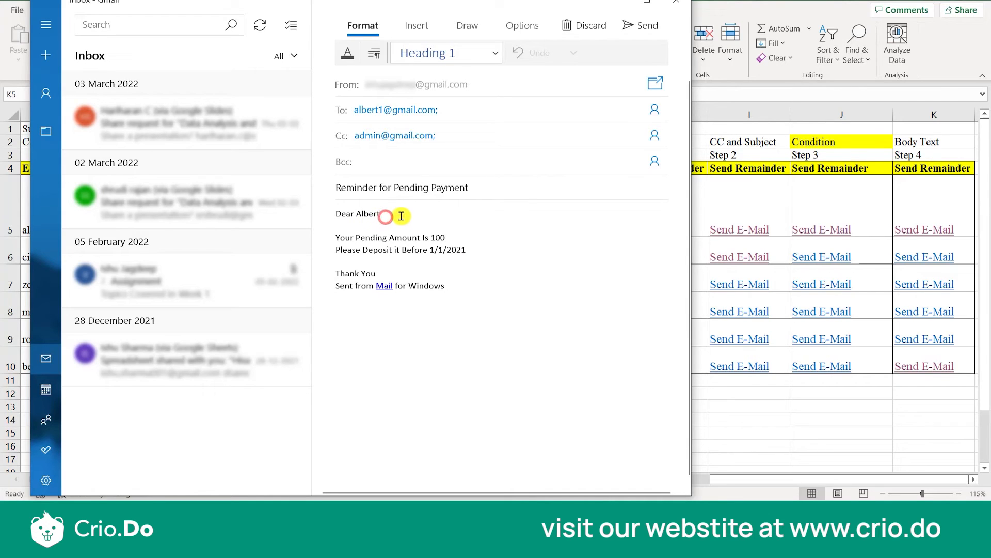
{"action": "left_click", "coordinate": [399, 223]}
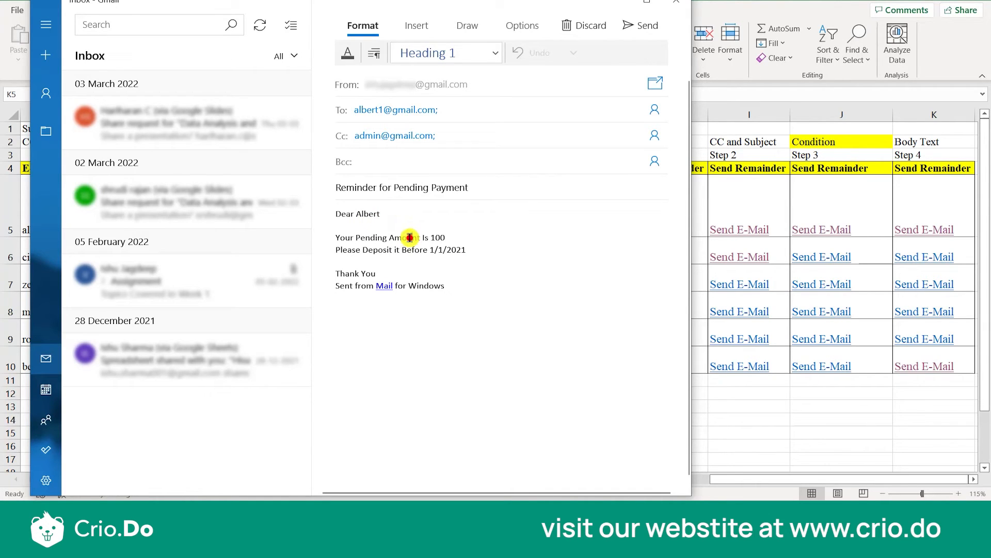
{"action": "triple_click", "coordinate": [409, 237]}
{"action": "left_click", "coordinate": [454, 236]}
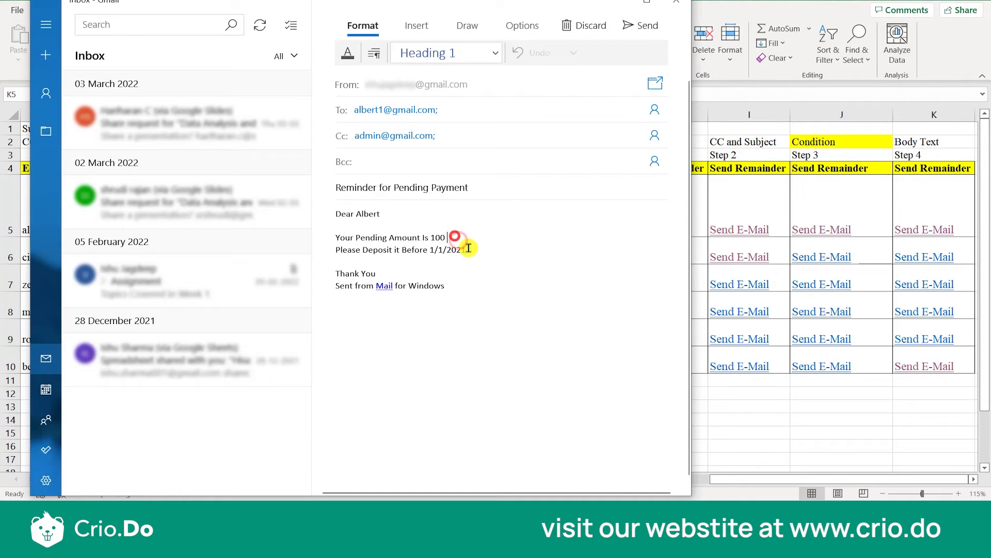
{"action": "triple_click", "coordinate": [372, 250]}
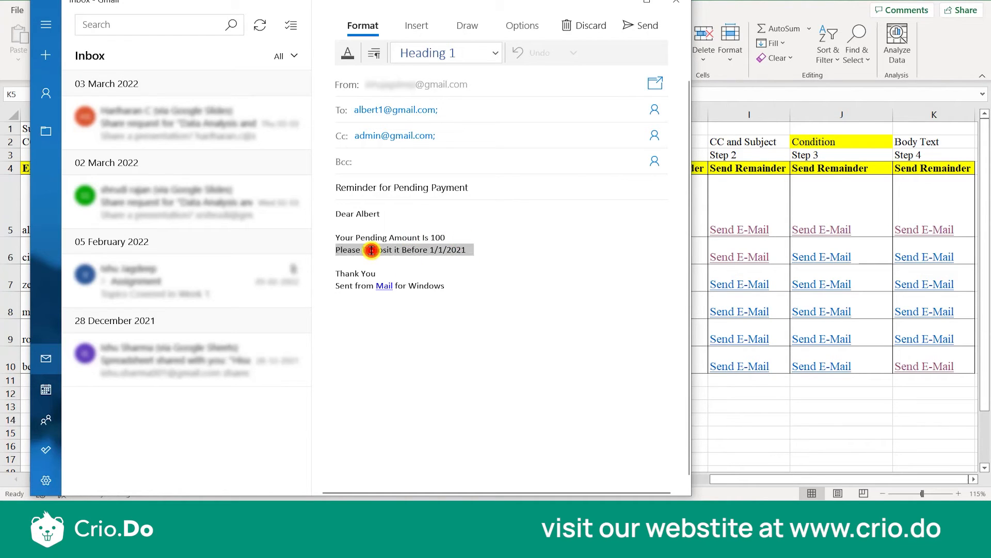
{"action": "left_click", "coordinate": [391, 262]}
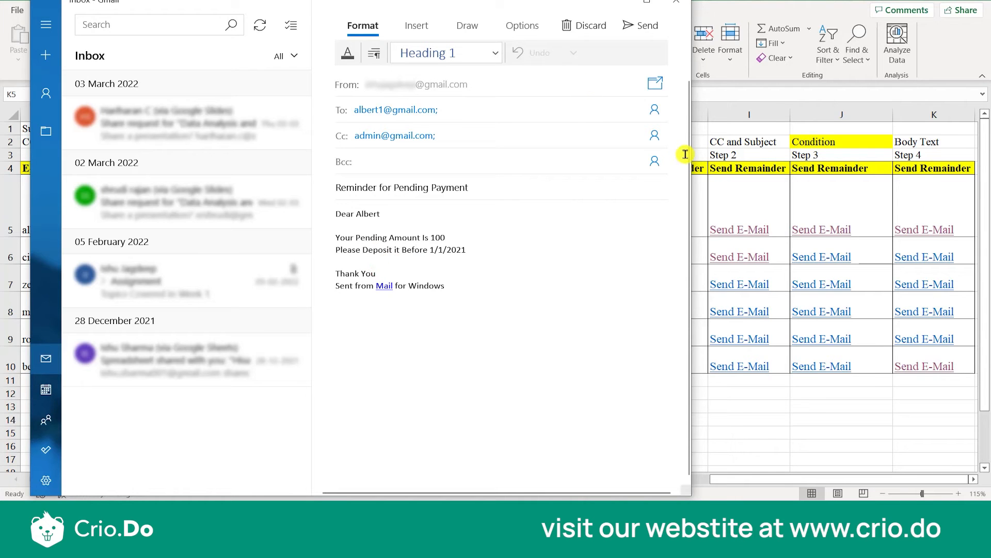
{"action": "left_click_drag", "start_coordinate": [692, 149], "coordinate": [389, 186]}
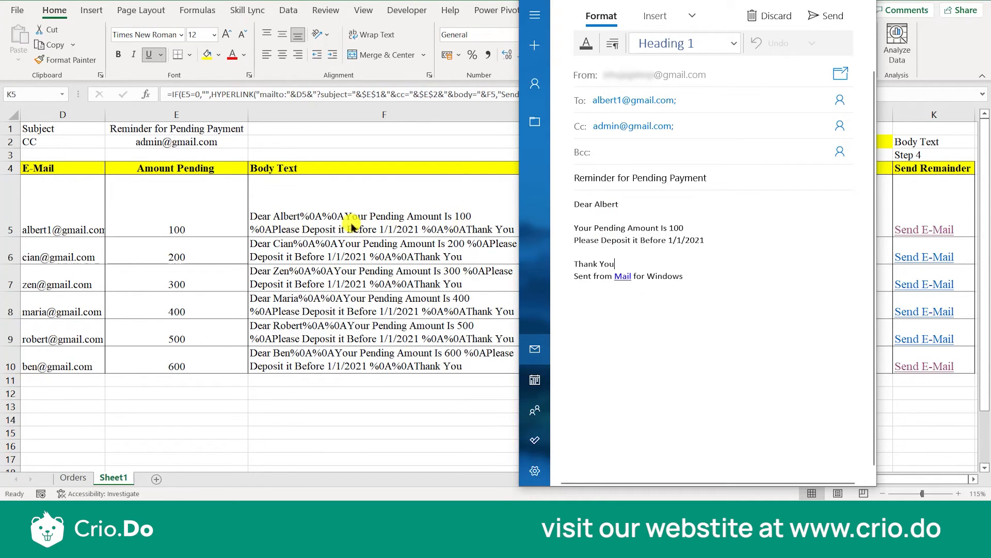
Show the sheet's formulas and examine the E5<>0 condition in the Body Text formula in F5.
{"action": "left_click", "coordinate": [447, 217]}
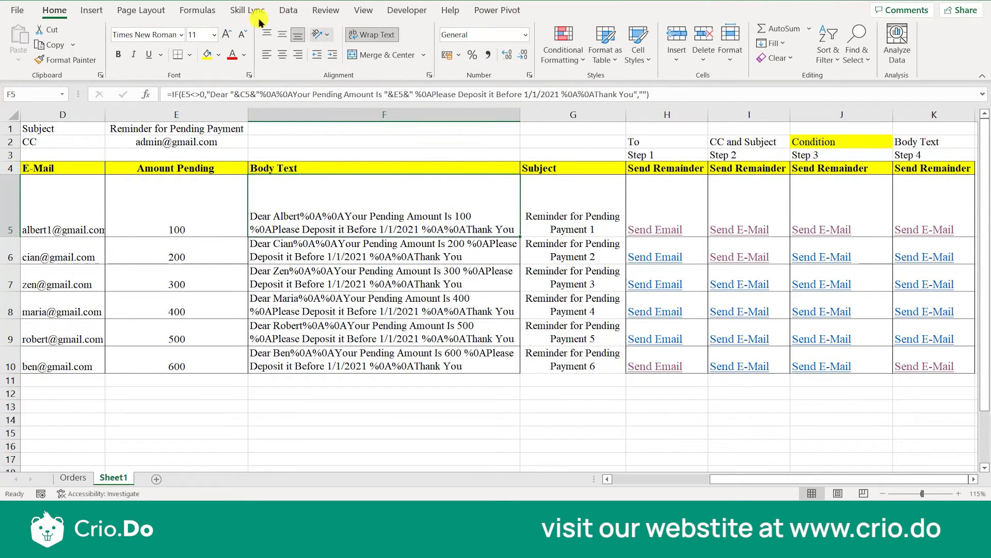
{"action": "left_click", "coordinate": [216, 11]}
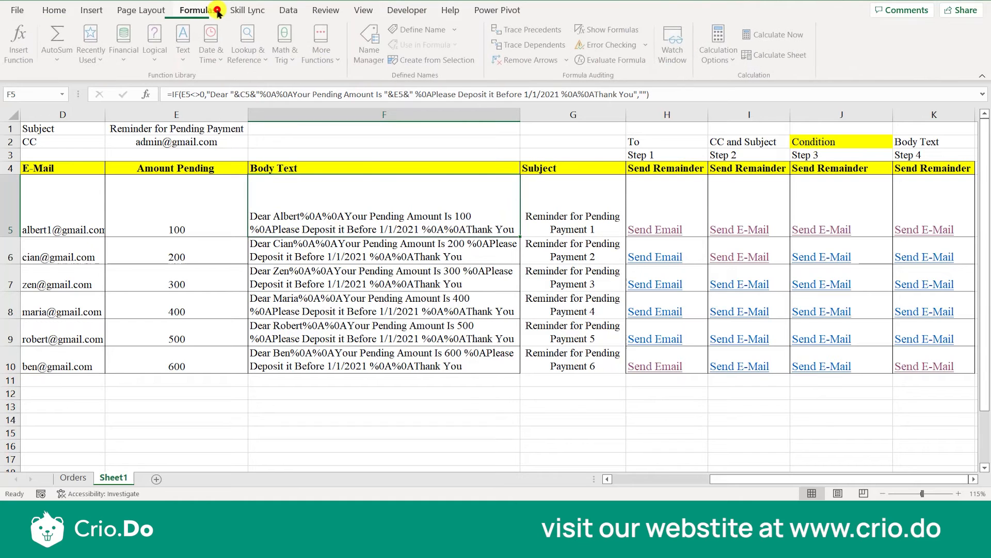
{"action": "left_click", "coordinate": [603, 31]}
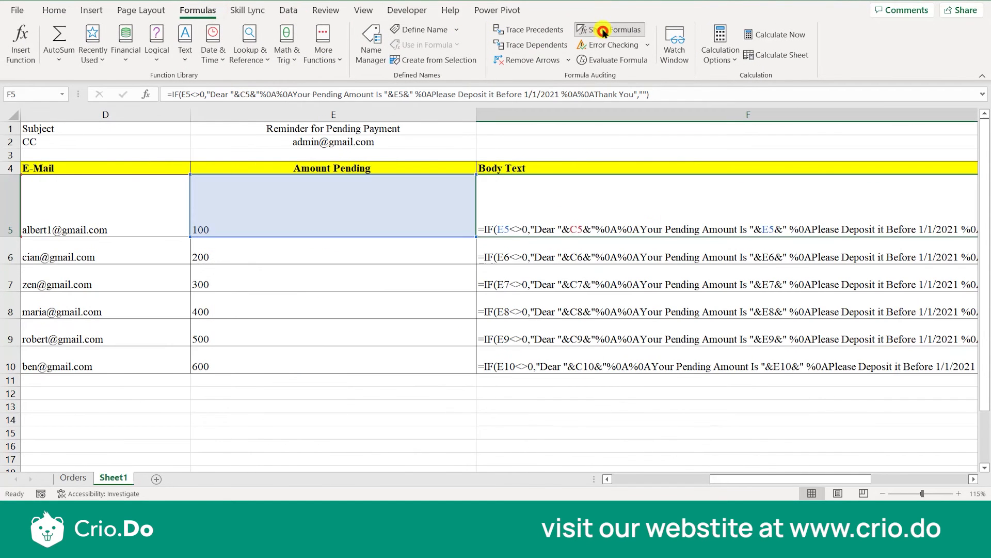
{"action": "double_click", "coordinate": [546, 203]}
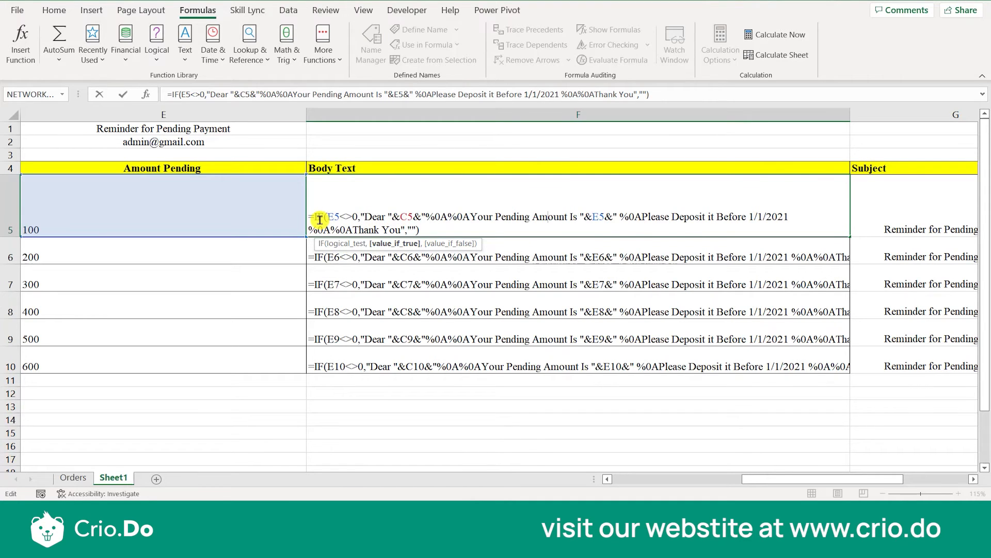
{"action": "key", "text": "Escape"}
{"action": "key", "text": "Left"}
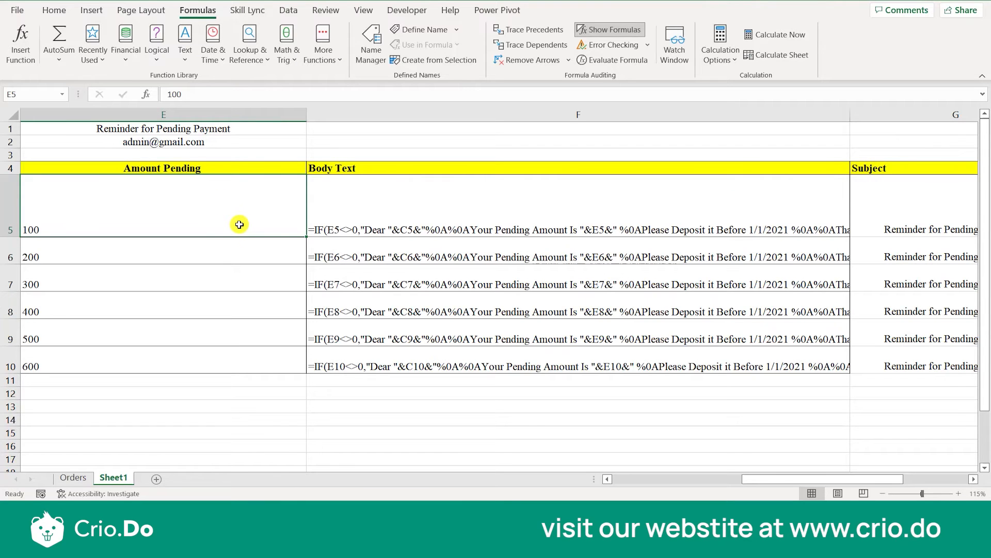
{"action": "double_click", "coordinate": [345, 227]}
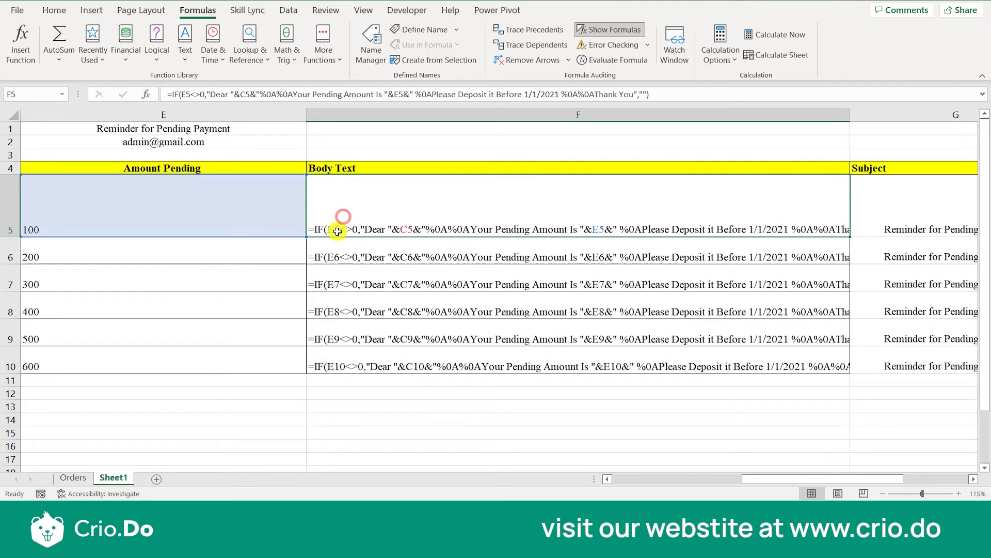
Set the Amount Pending in E5 to 0 and switch the sheet back to displaying results.
{"action": "left_click", "coordinate": [261, 228]}
{"action": "type", "text": "0"}
{"action": "key", "text": "ctrl+Return"}
{"action": "left_click", "coordinate": [602, 29]}
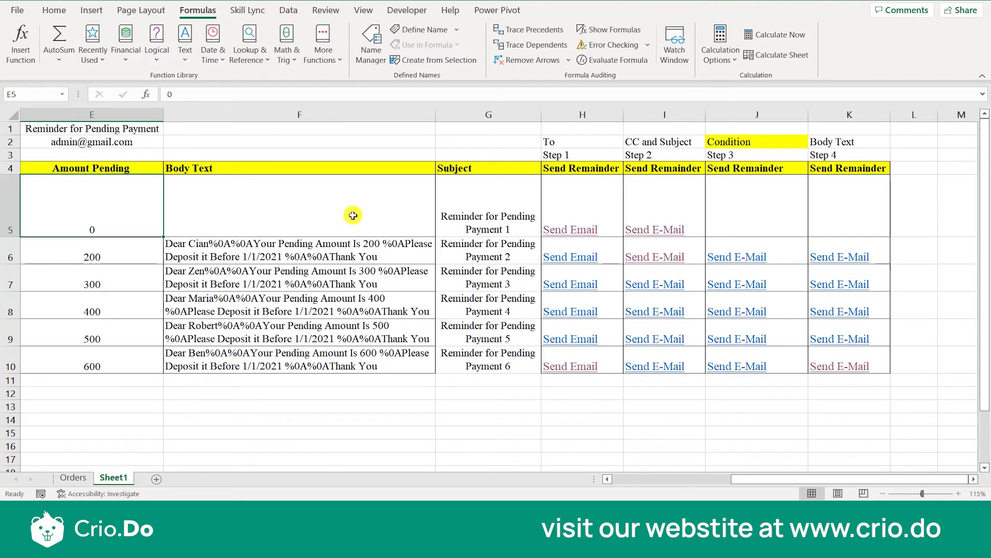
Set the Amount Pending in E5 back to 100 and check the Body Text in F5.
{"action": "type", "text": "100"}
{"action": "key", "text": "Return"}
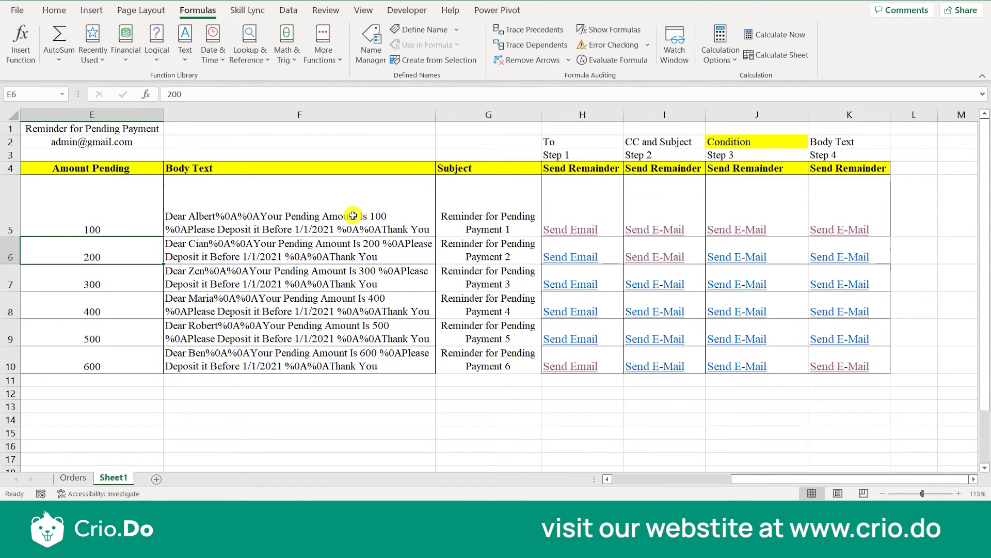
{"action": "key", "text": "Up"}
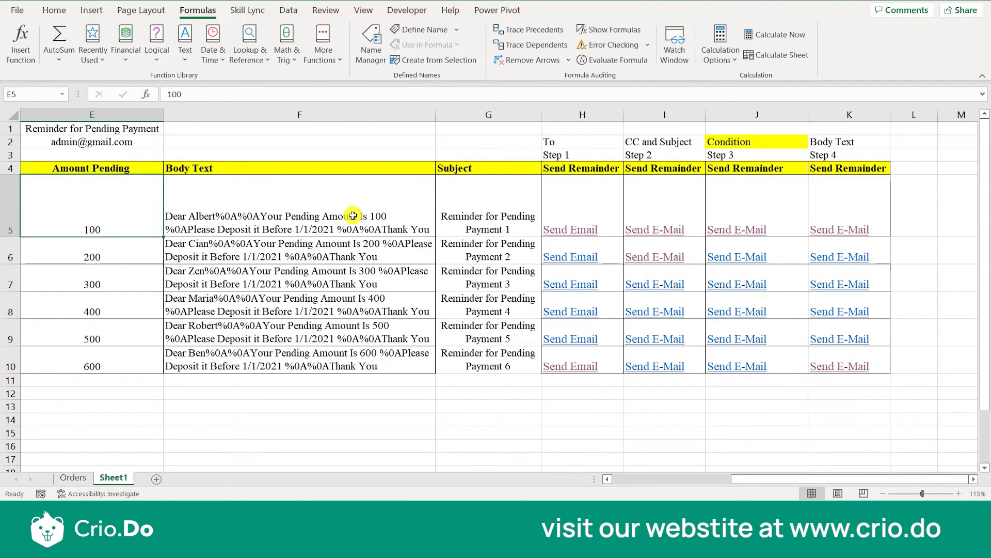
{"action": "left_click", "coordinate": [367, 207]}
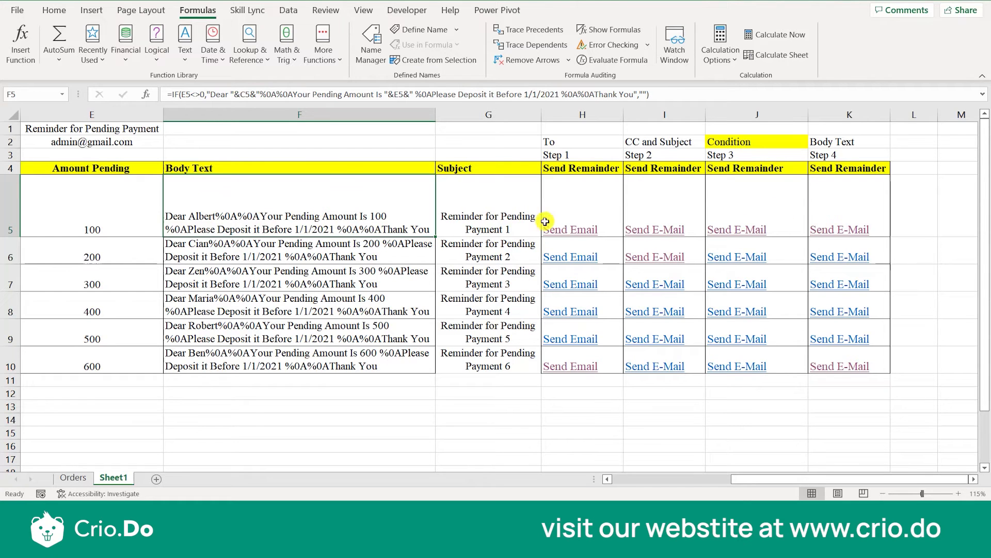
Test the Body Text condition again by setting E5 to 0 and restoring it to 100.
{"action": "left_click", "coordinate": [80, 217]}
{"action": "type", "text": "0"}
{"action": "key", "text": "Tab"}
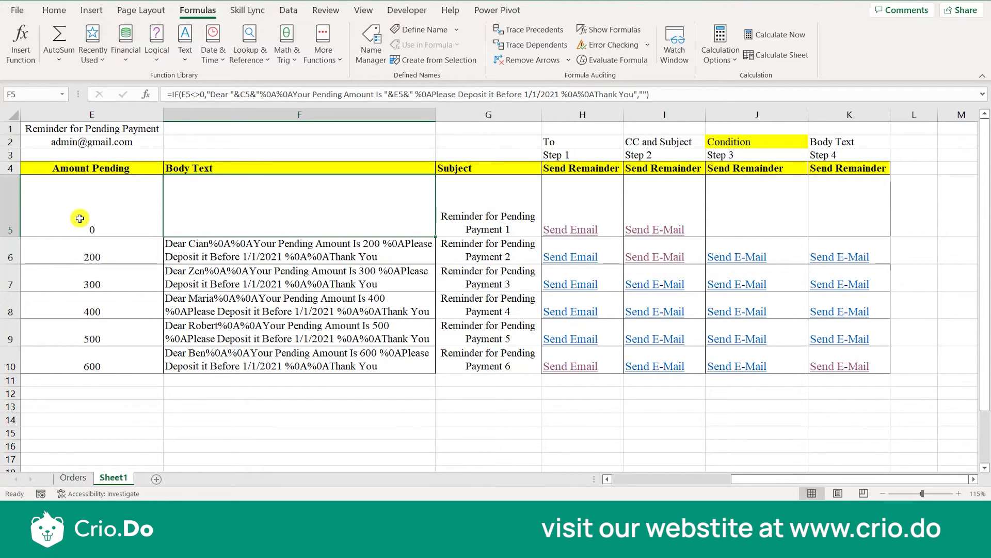
{"action": "left_click", "coordinate": [80, 218]}
{"action": "type", "text": "100"}
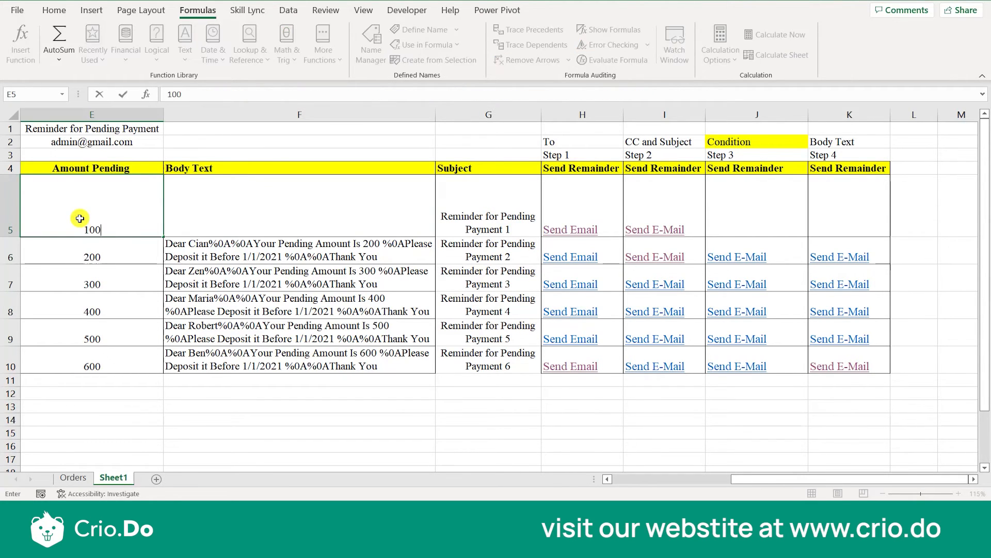
{"action": "key", "text": "Tab"}
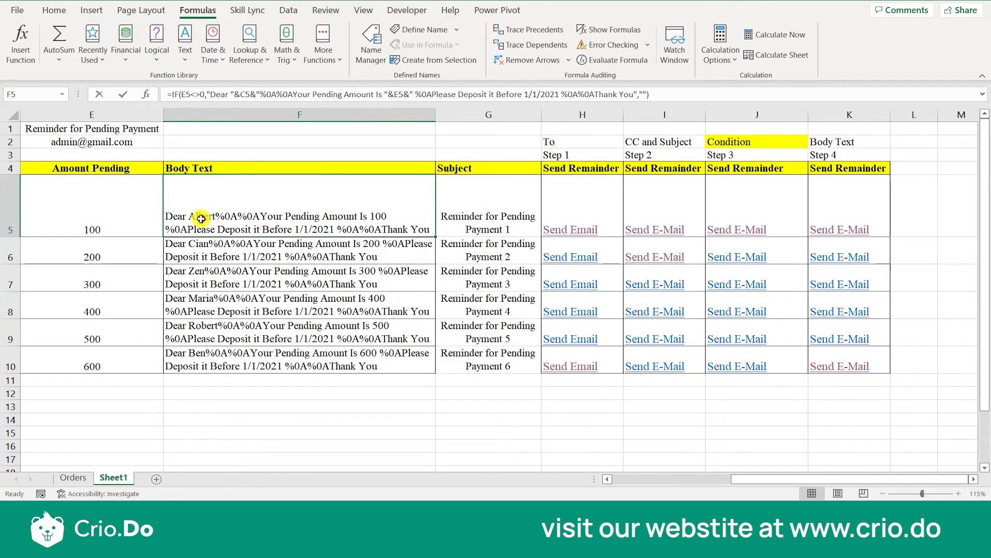
Examine the C5 reference in the F5 formula, close the formula, and check the Customer Name cell it points to.
{"action": "double_click", "coordinate": [202, 218]}
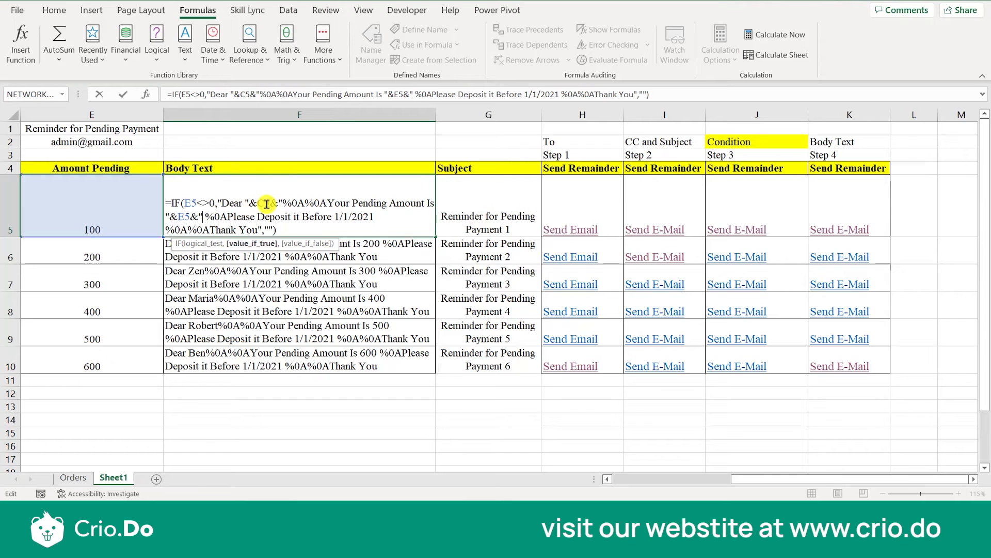
{"action": "key", "text": "Escape"}
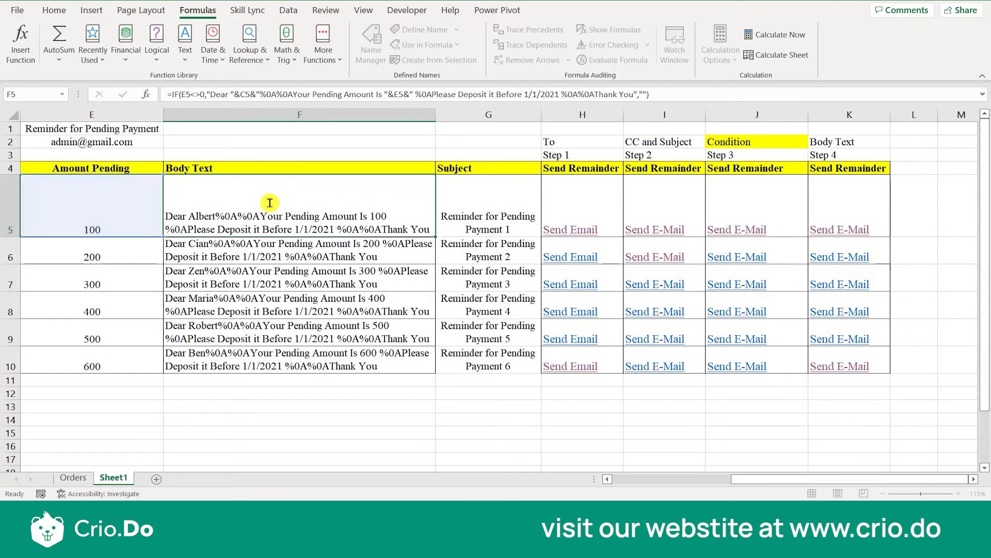
{"action": "key", "text": "Left"}
{"action": "key", "text": "Left"}
{"action": "key", "text": "Left"}
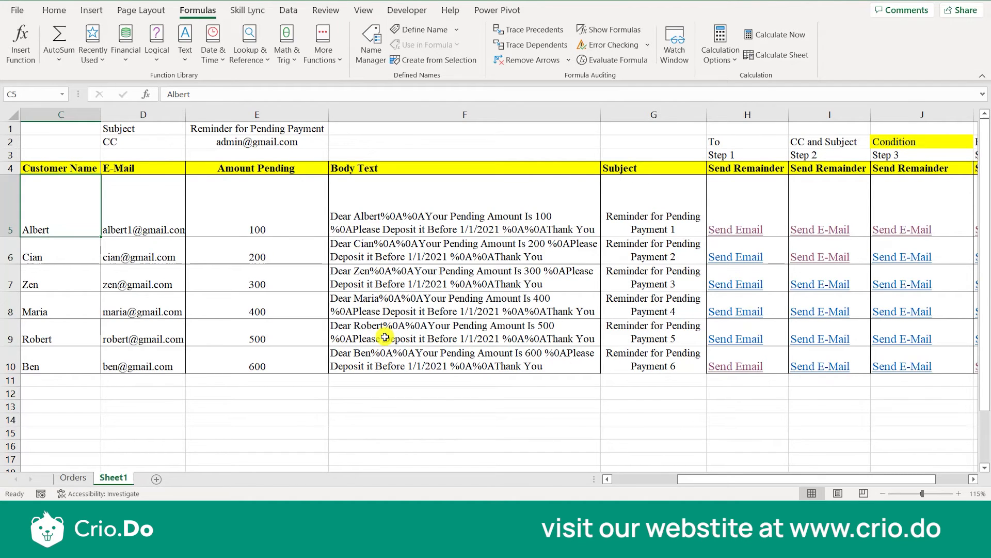
Reopen the F5 formula and highlight the %0A%0A line-break codes and the "Your Pending Amount" text.
{"action": "double_click", "coordinate": [396, 215]}
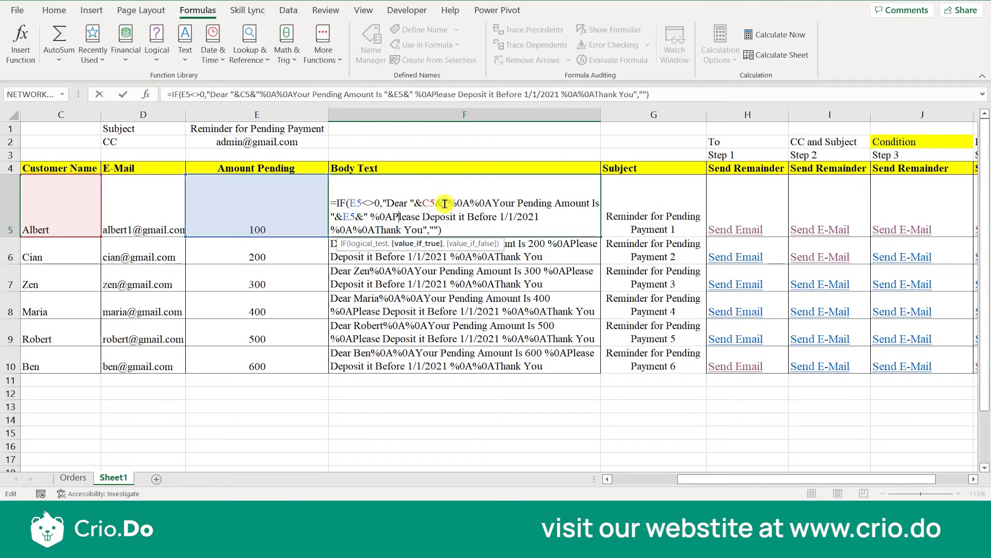
{"action": "left_click_drag", "start_coordinate": [448, 203], "coordinate": [493, 202]}
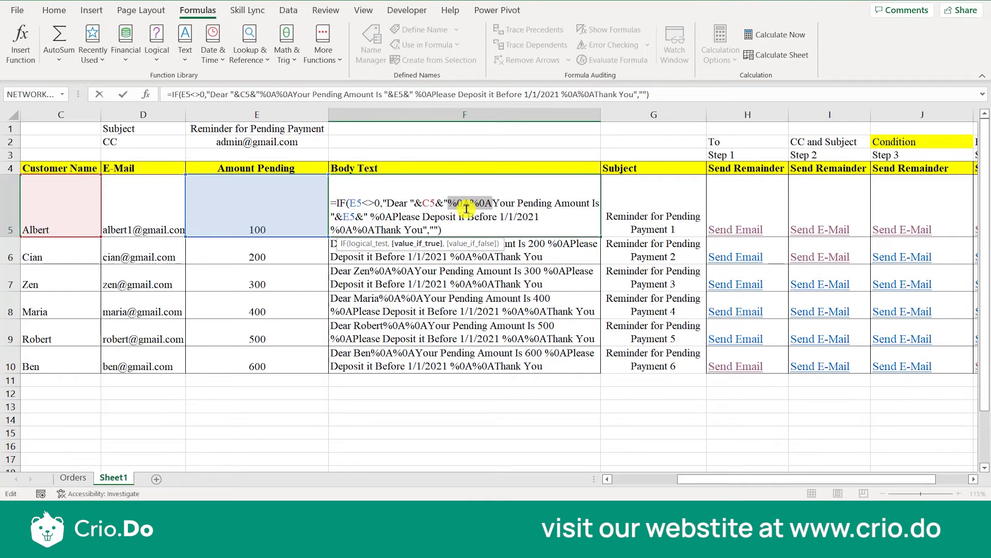
{"action": "left_click", "coordinate": [498, 216]}
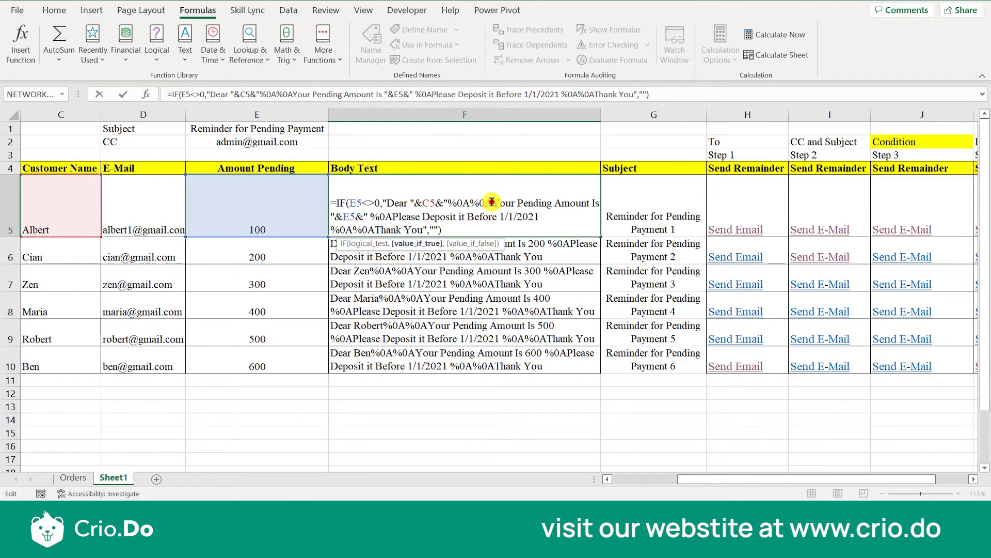
{"action": "left_click_drag", "start_coordinate": [491, 202], "coordinate": [450, 203]}
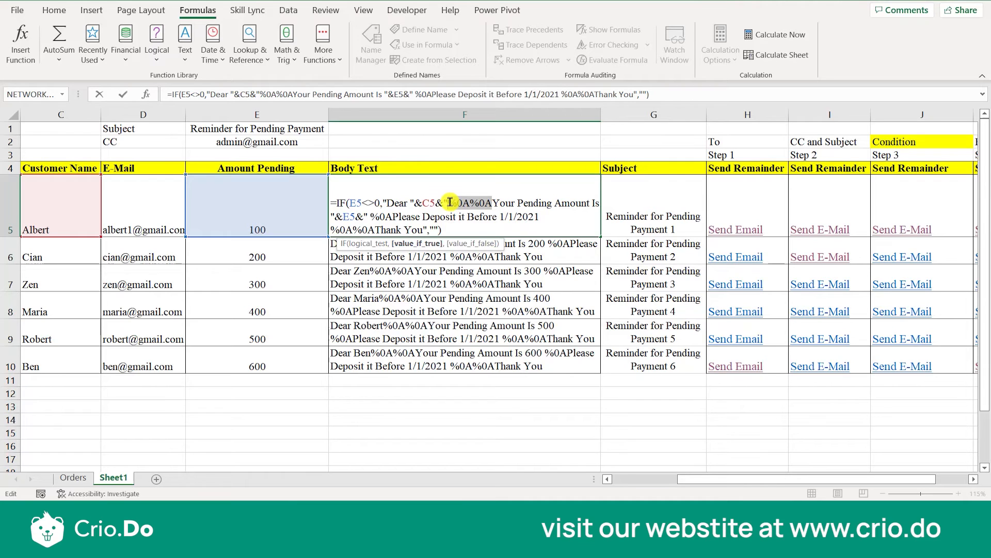
{"action": "left_click", "coordinate": [497, 204]}
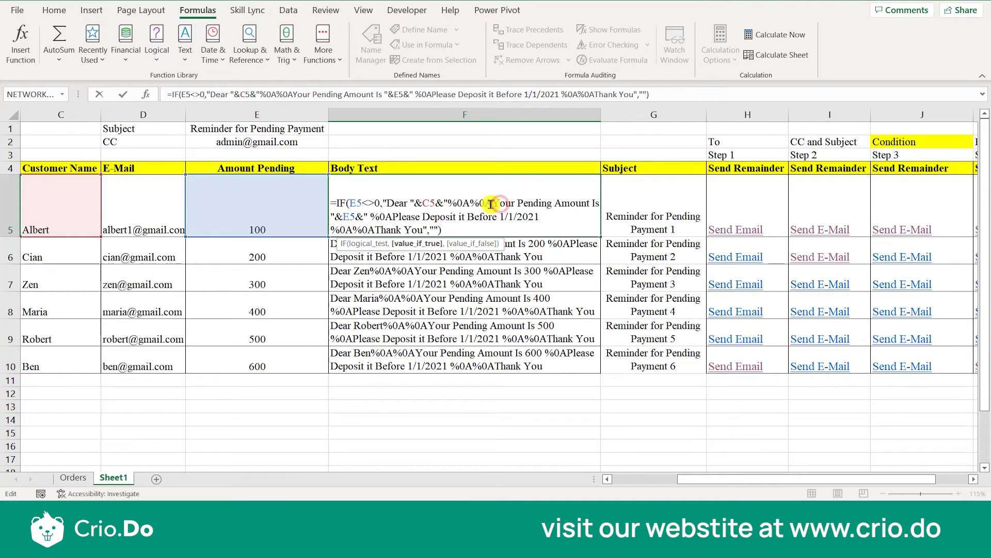
{"action": "left_click_drag", "start_coordinate": [494, 203], "coordinate": [590, 203]}
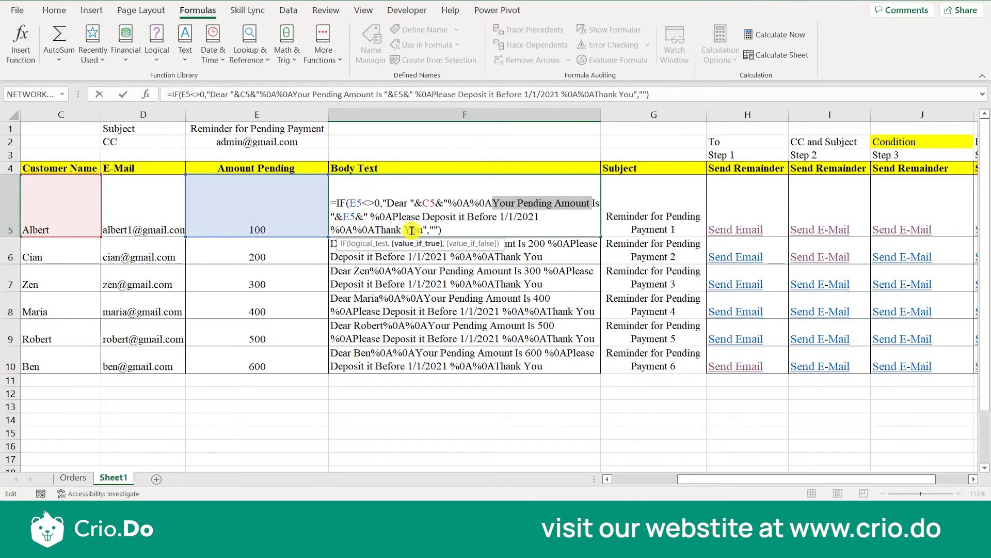
Examine the logical test, value-if-true text and empty value-if-false argument of the IF formula in F5.
{"action": "left_click", "coordinate": [437, 231]}
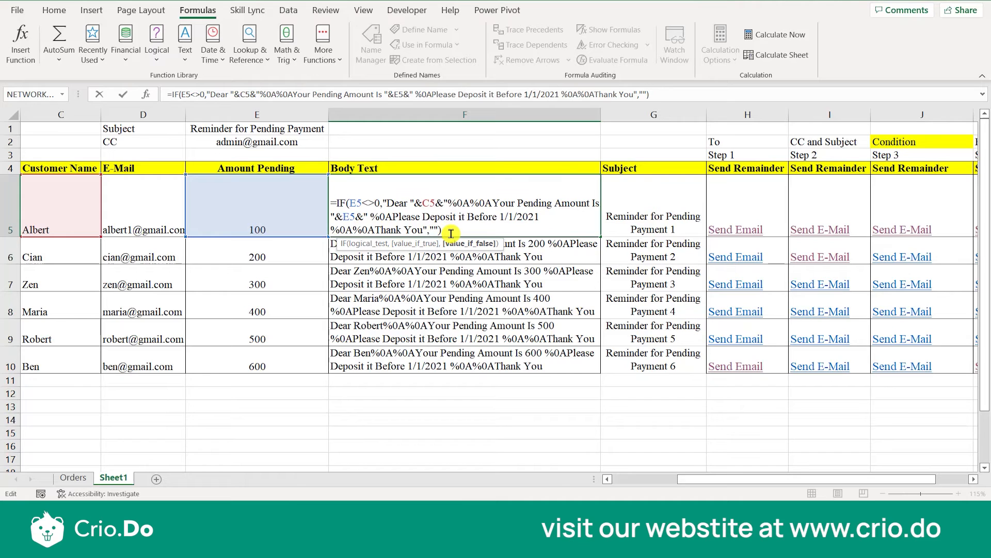
{"action": "left_click", "coordinate": [343, 203]}
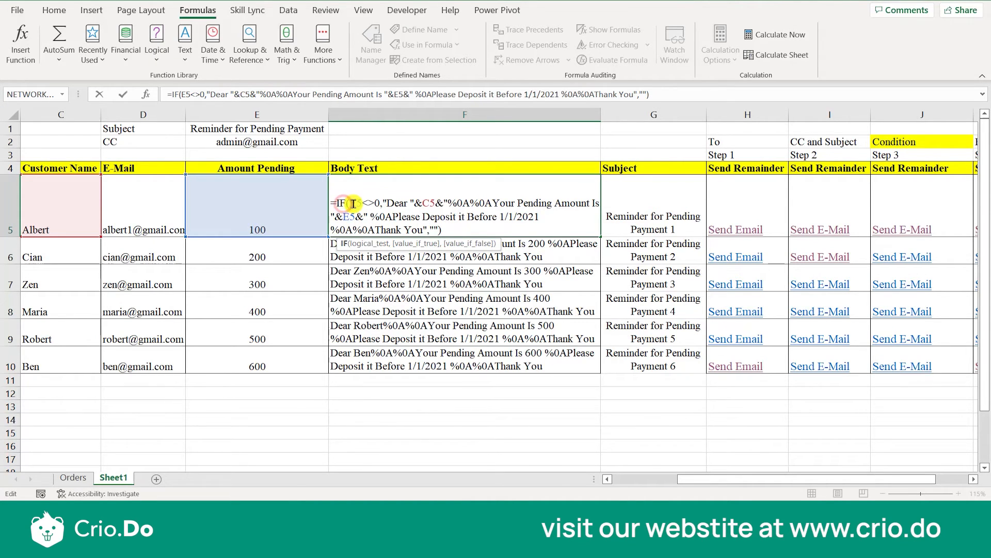
{"action": "triple_click", "coordinate": [353, 203]}
{"action": "left_click", "coordinate": [367, 204]}
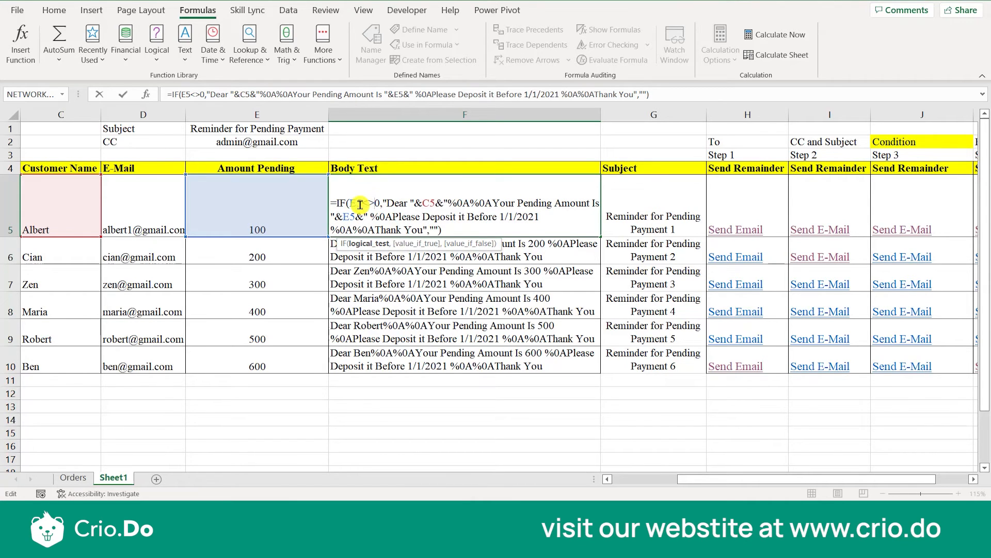
{"action": "left_click_drag", "start_coordinate": [387, 203], "coordinate": [423, 234]}
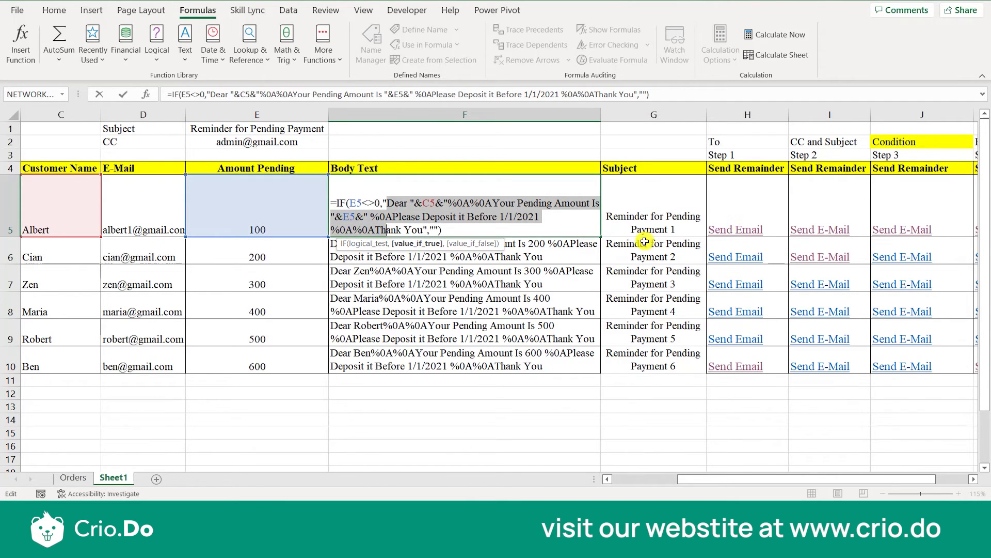
{"action": "left_click", "coordinate": [456, 230]}
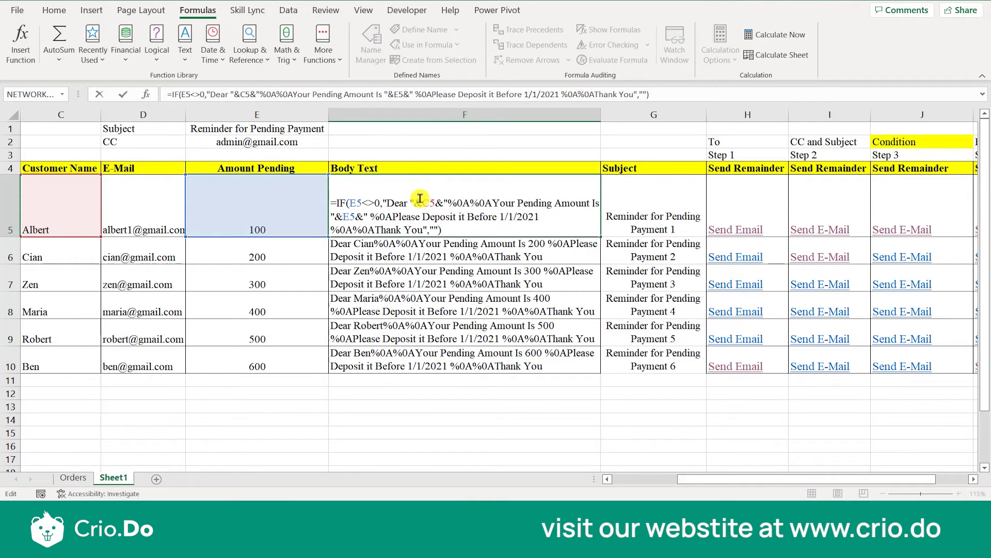
Highlight the C5 and E5 references and the fixed date 1/1/2021 within the F5 formula.
{"action": "left_click_drag", "start_coordinate": [423, 202], "coordinate": [435, 205]}
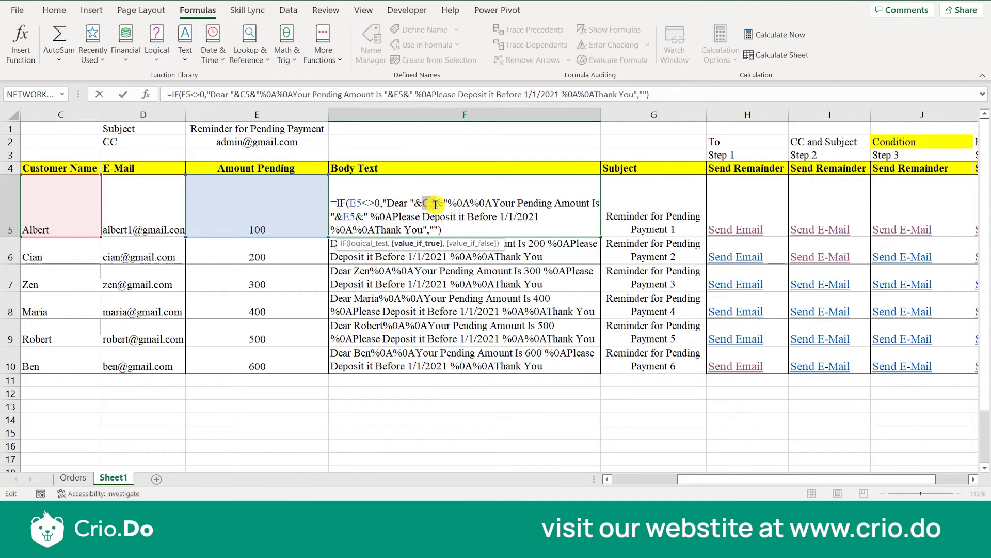
{"action": "left_click_drag", "start_coordinate": [342, 216], "coordinate": [355, 216]}
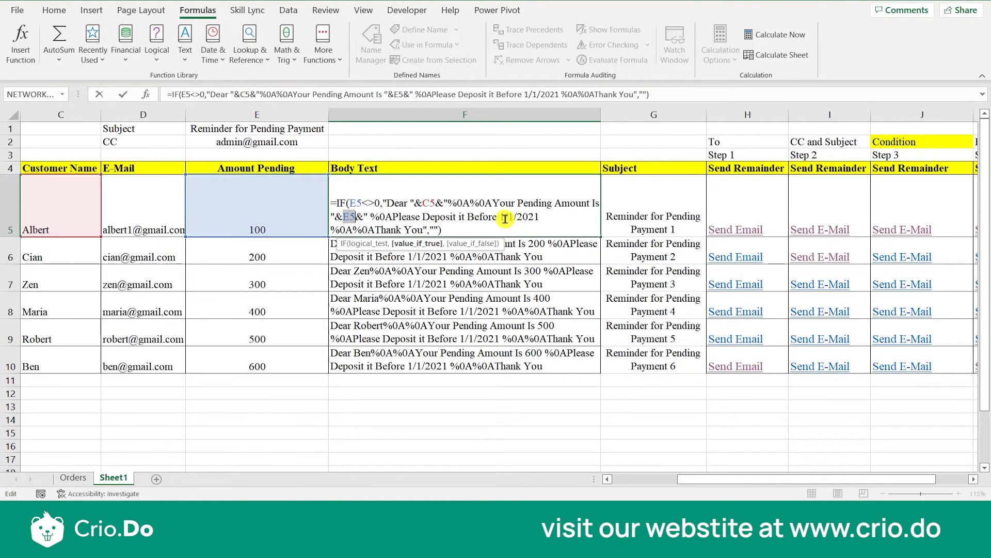
{"action": "left_click_drag", "start_coordinate": [499, 217], "coordinate": [543, 219]}
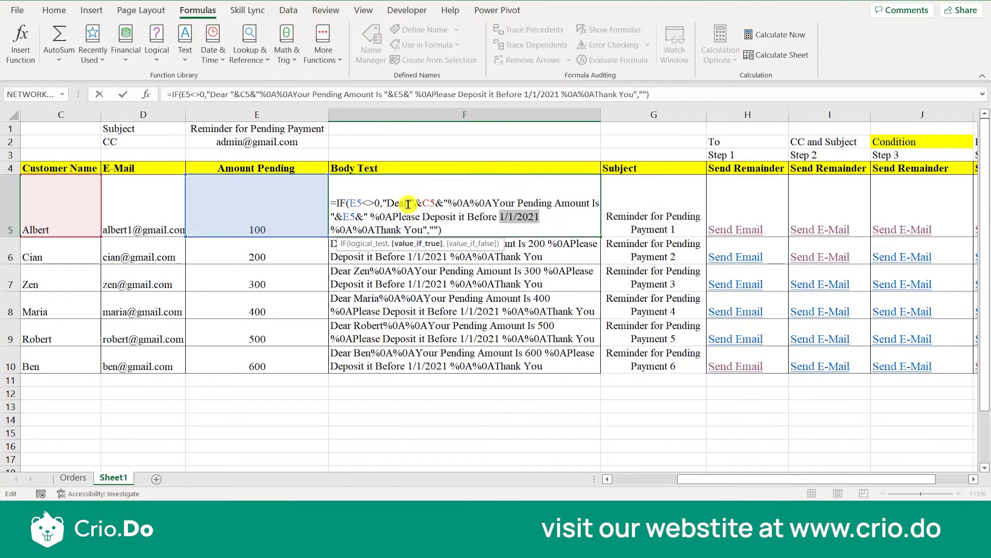
Replace the fixed date 1/1/2021 in the F5 formula with a copy of the "&C5&" reference.
{"action": "left_click_drag", "start_coordinate": [410, 204], "coordinate": [448, 202]}
{"action": "key", "text": "ctrl+c"}
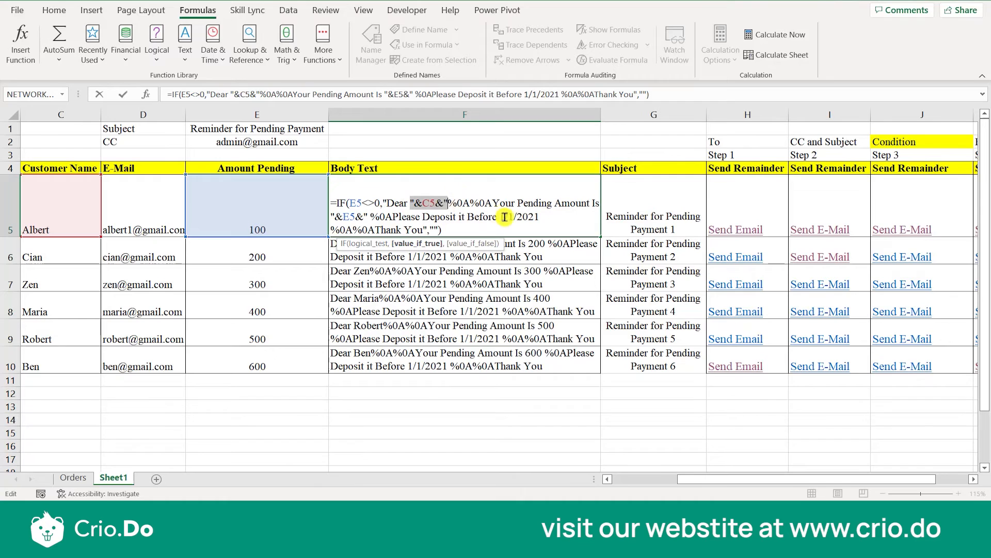
{"action": "left_click_drag", "start_coordinate": [500, 217], "coordinate": [537, 216]}
{"action": "key", "text": "ctrl+v"}
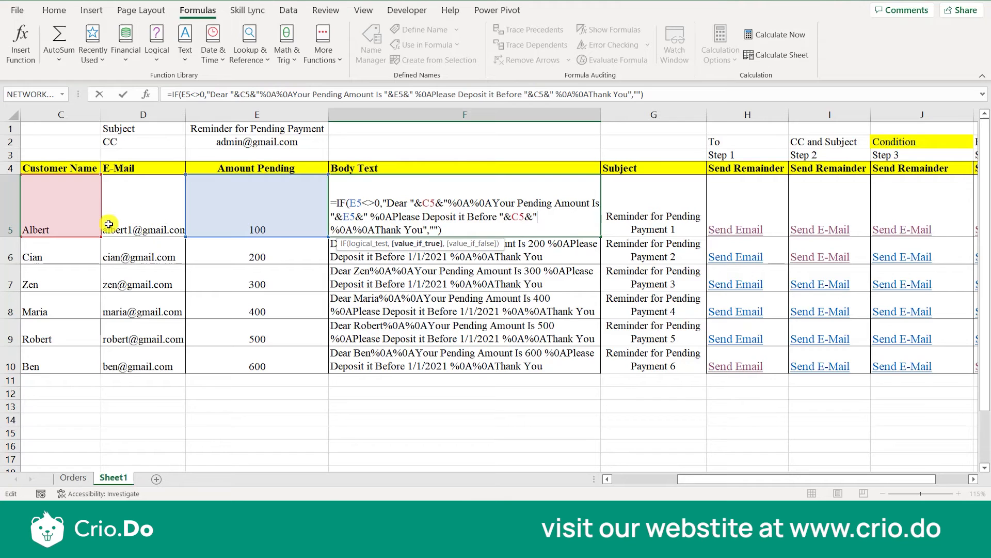
{"action": "key", "text": "Return"}
{"action": "left_click", "coordinate": [528, 219]}
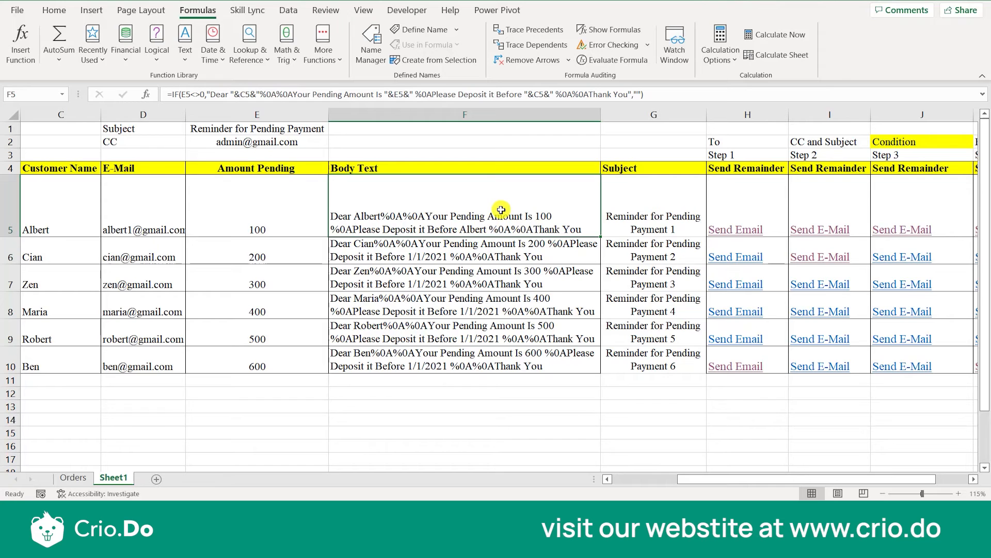
Enter the date 01-03-2022 in B5, beside the first customer.
{"action": "key", "text": "Left"}
{"action": "key", "text": "Left"}
{"action": "key", "text": "Left"}
{"action": "key", "text": "Left"}
{"action": "key", "text": "Left"}
{"action": "key", "text": "Right"}
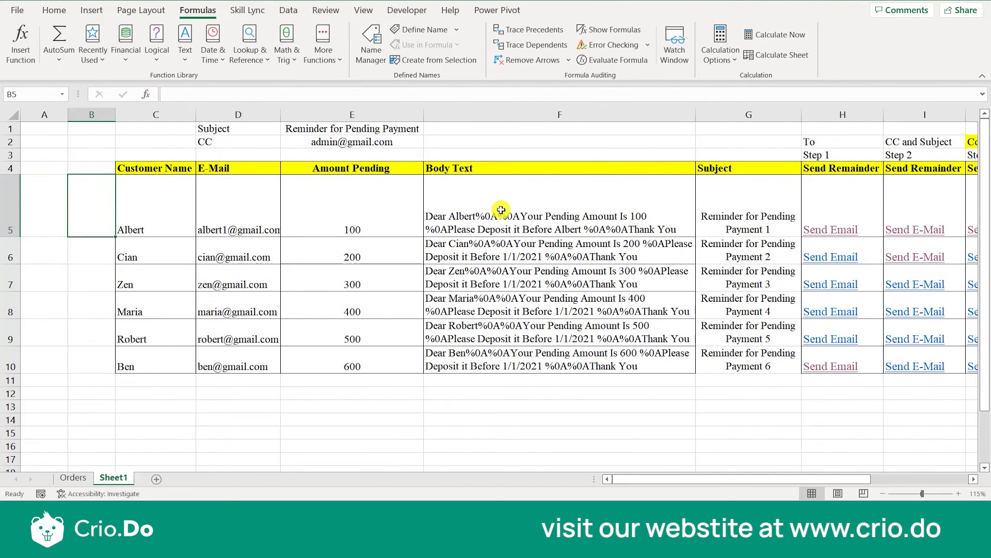
{"action": "type", "text": "01-03-2022"}
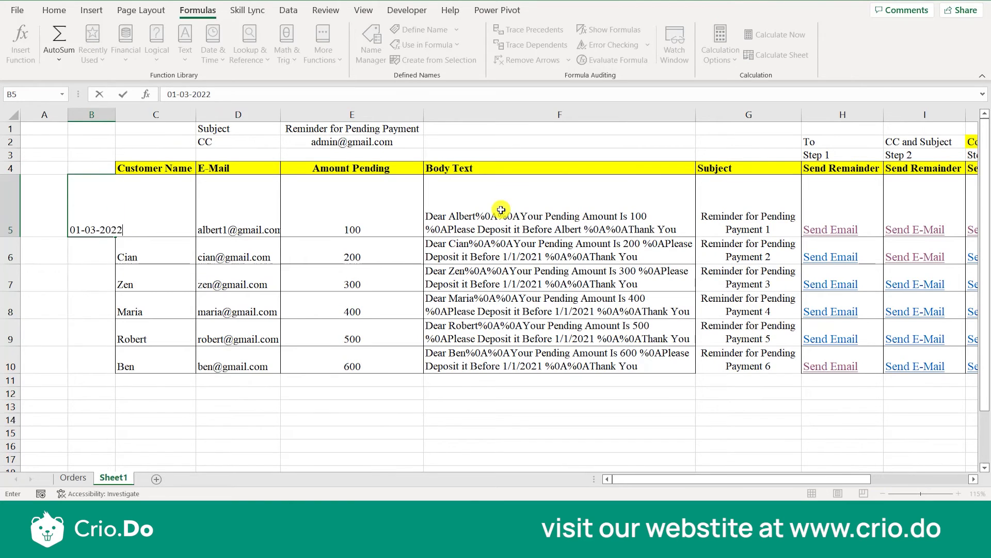
{"action": "key", "text": "Return"}
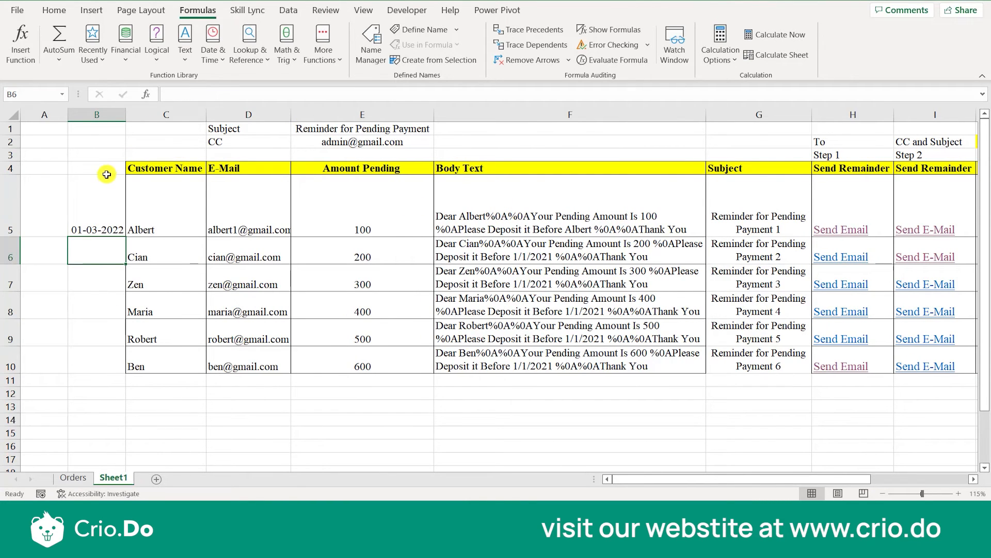
Add the header "Date" in B4 and fill the B5 date down as a daily series through B10.
{"action": "left_click", "coordinate": [105, 169]}
{"action": "type", "text": "Date"}
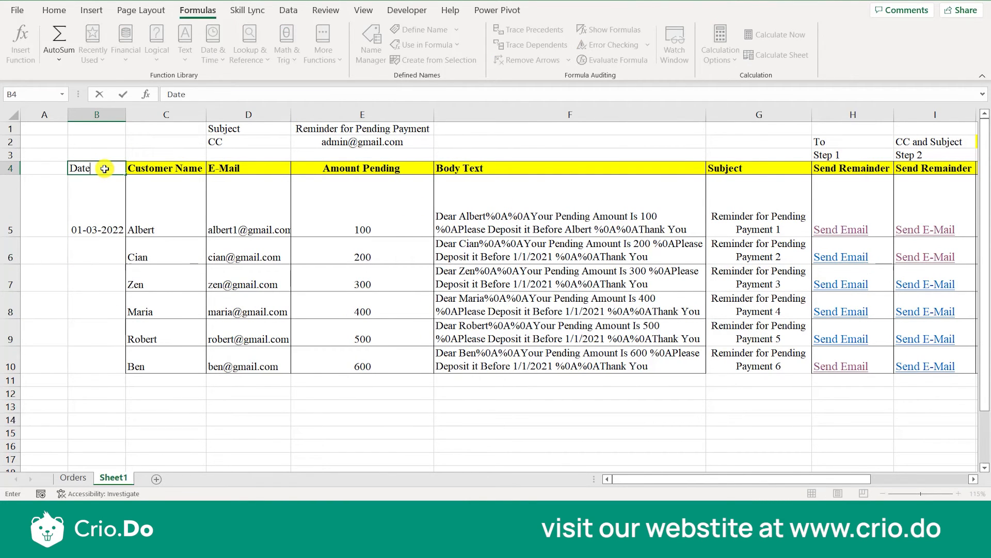
{"action": "left_click", "coordinate": [109, 230]}
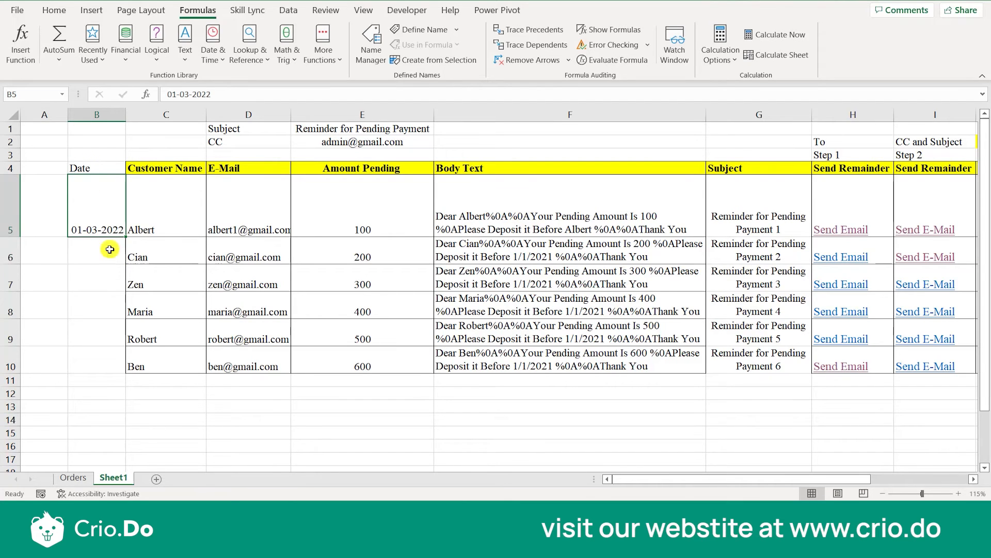
{"action": "left_click_drag", "start_coordinate": [122, 235], "coordinate": [124, 373]}
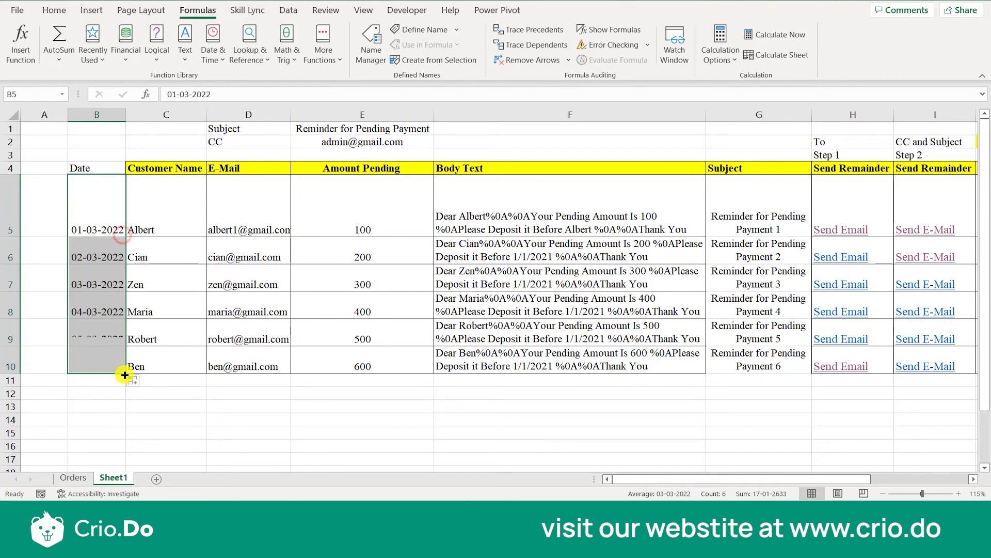
{"action": "left_click", "coordinate": [107, 254]}
{"action": "left_click", "coordinate": [144, 225]}
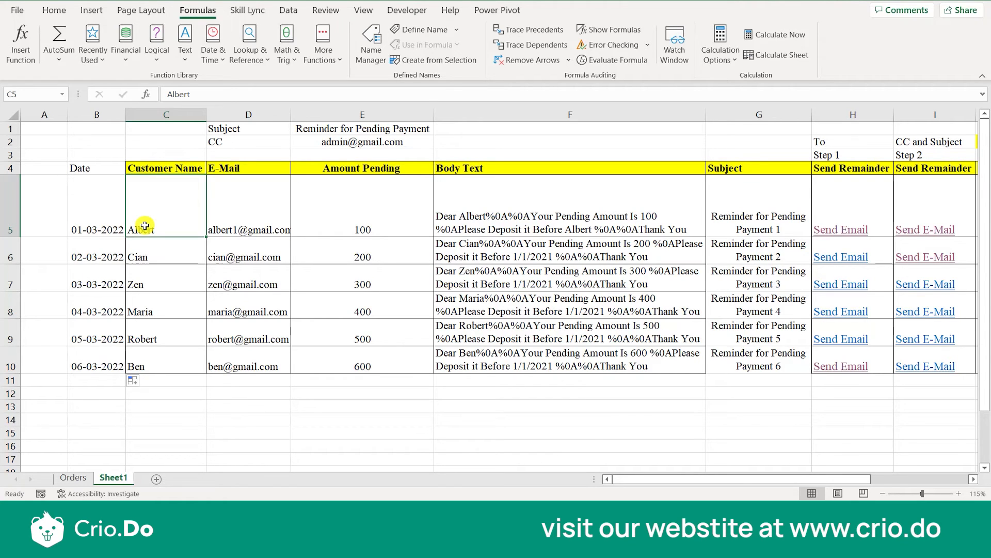
Change the deposit-date reference in the F5 Body Text formula from C5 to B5 and review the edited formula.
{"action": "key", "text": "Right"}
{"action": "key", "text": "Right"}
{"action": "key", "text": "Right"}
{"action": "key", "text": "Right"}
{"action": "key", "text": "Left"}
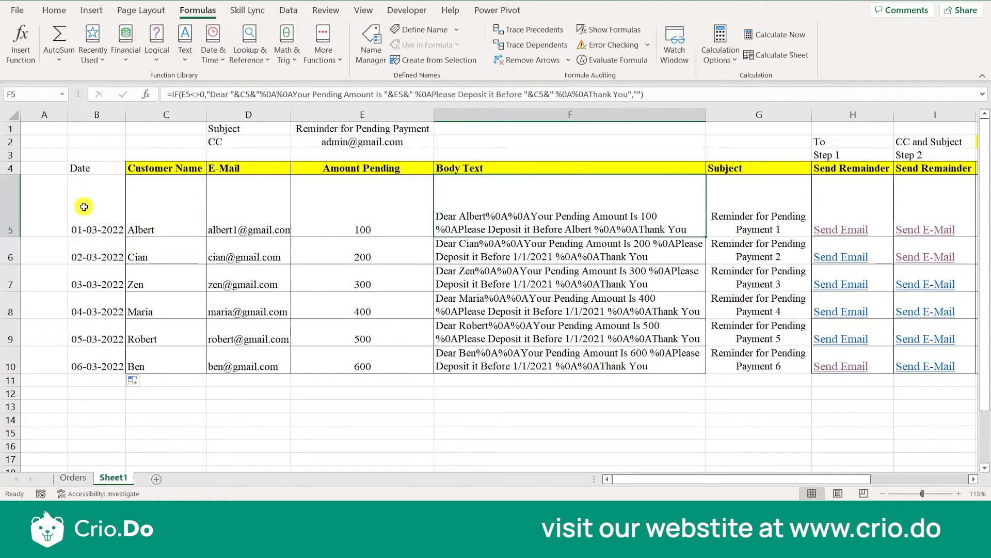
{"action": "double_click", "coordinate": [603, 226]}
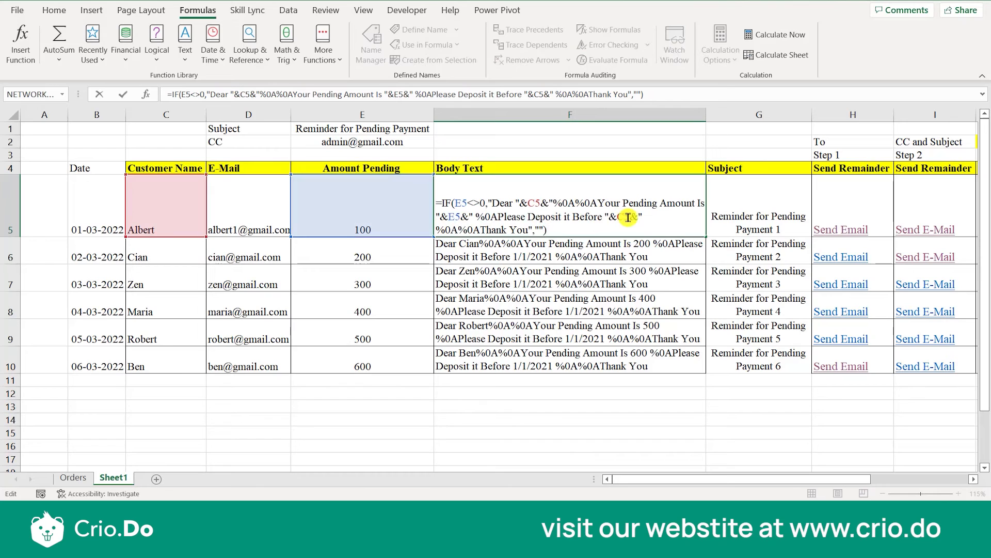
{"action": "left_click", "coordinate": [624, 217]}
{"action": "key", "text": "BackSpace"}
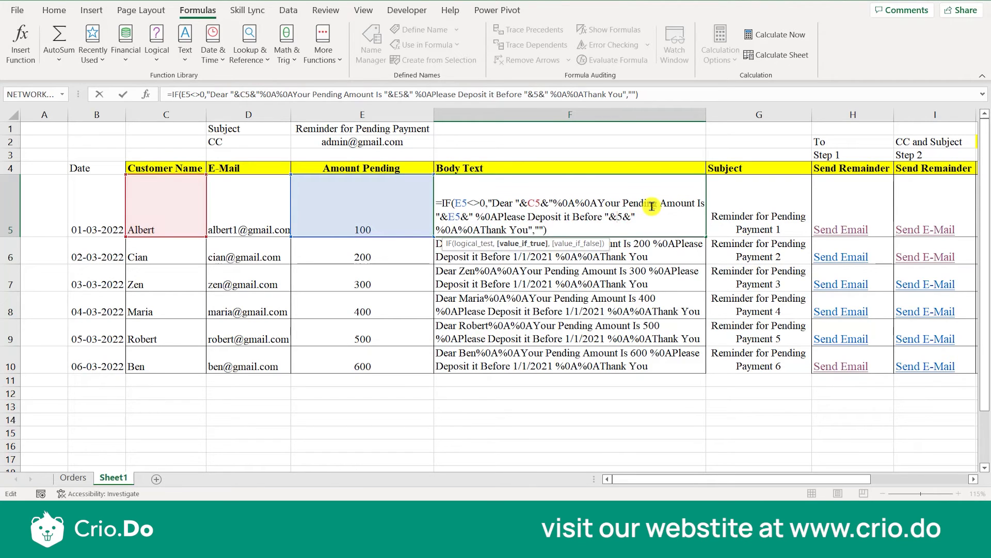
{"action": "type", "text": "B"}
{"action": "key", "text": "Return"}
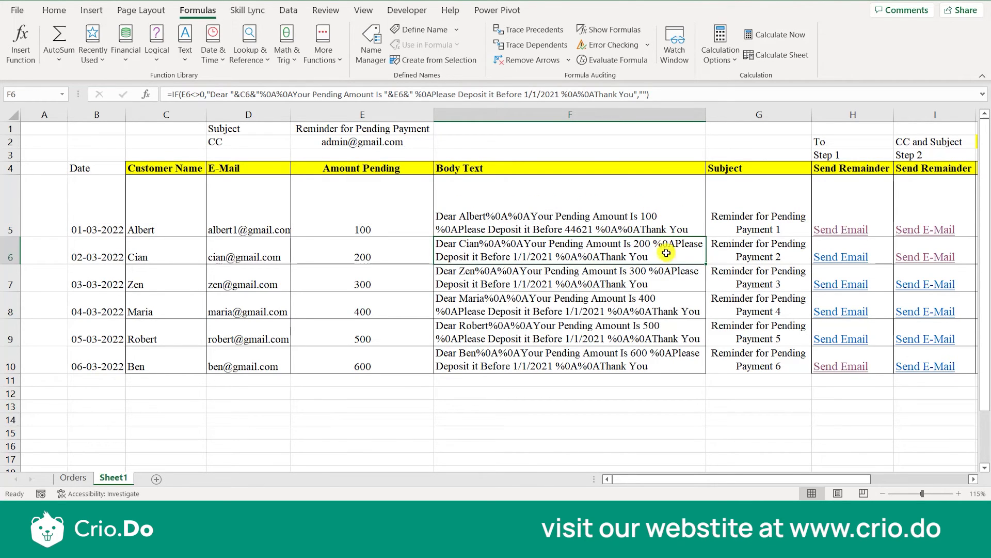
{"action": "double_click", "coordinate": [609, 221]}
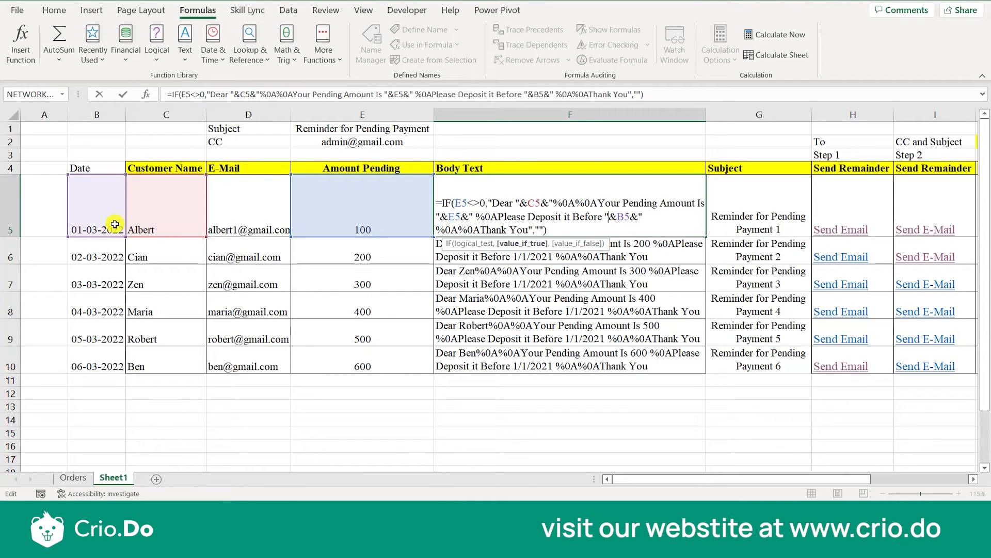
{"action": "key", "text": "ctrl+Return"}
Replace the date in B5 with the text "1st March 2022" and fill it down through B10.
{"action": "left_click", "coordinate": [99, 219]}
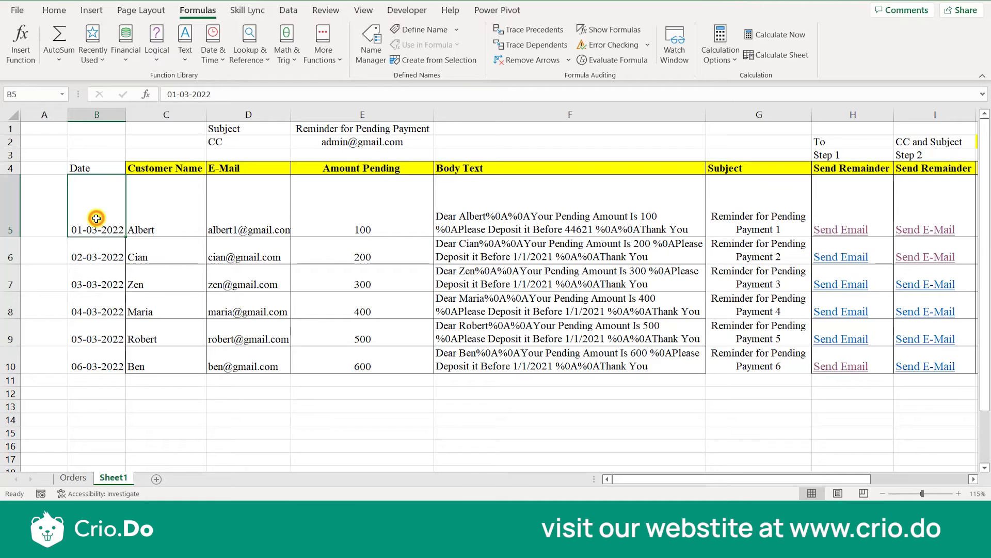
{"action": "type", "text": "1st March"}
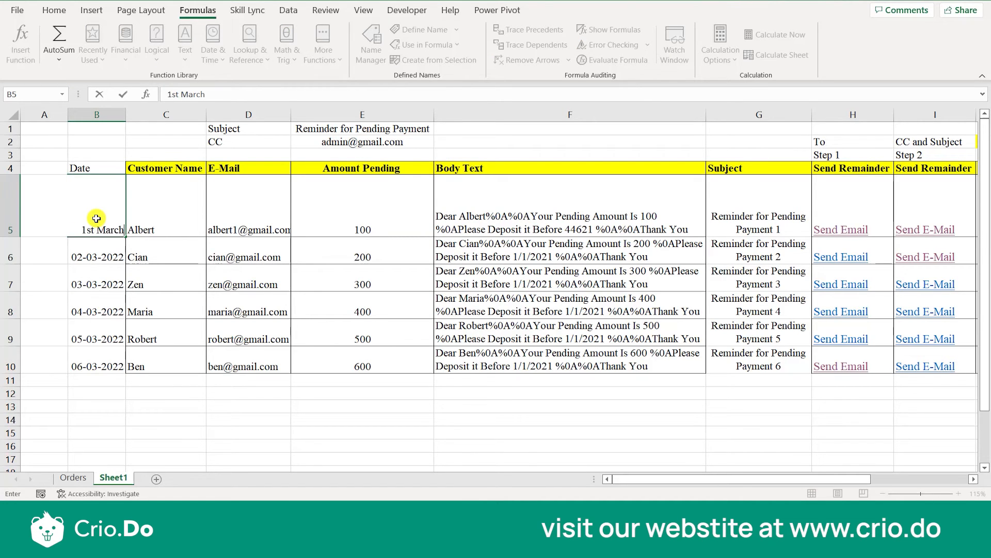
{"action": "type", "text": " 2022"}
{"action": "key", "text": "Return"}
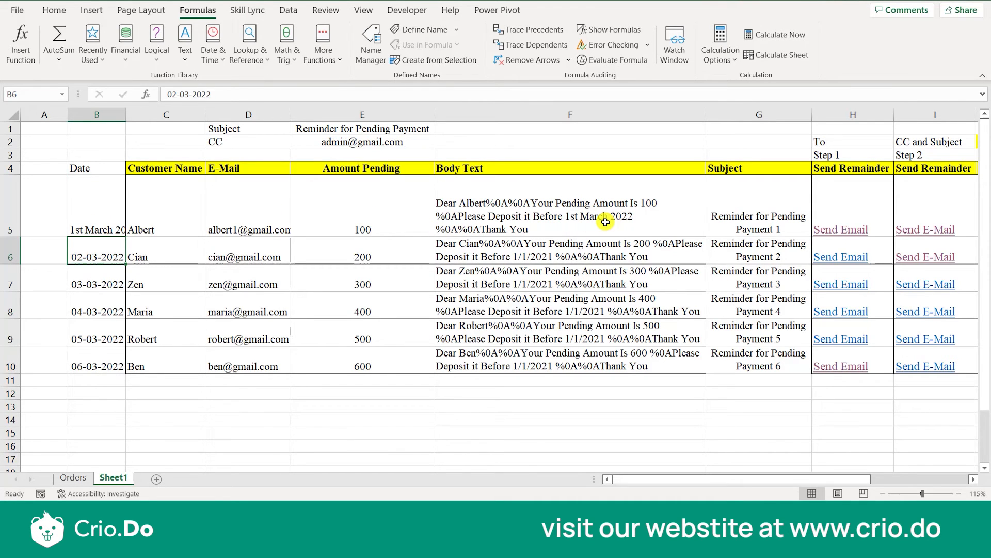
{"action": "left_click", "coordinate": [105, 223]}
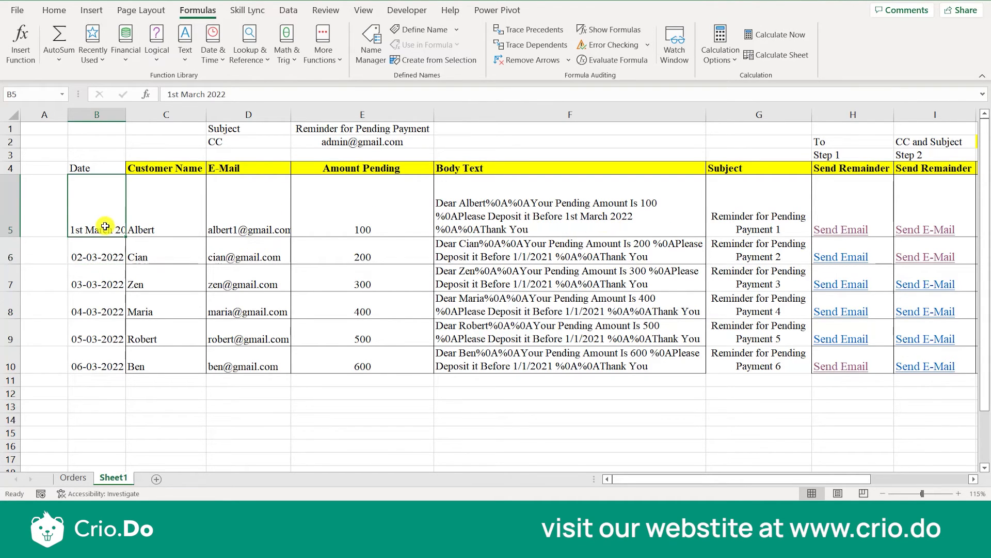
{"action": "left_click_drag", "start_coordinate": [125, 237], "coordinate": [122, 369]}
{"action": "left_click", "coordinate": [109, 319]}
Fill the F5 Body Text formula down through F10.
{"action": "left_click", "coordinate": [577, 213]}
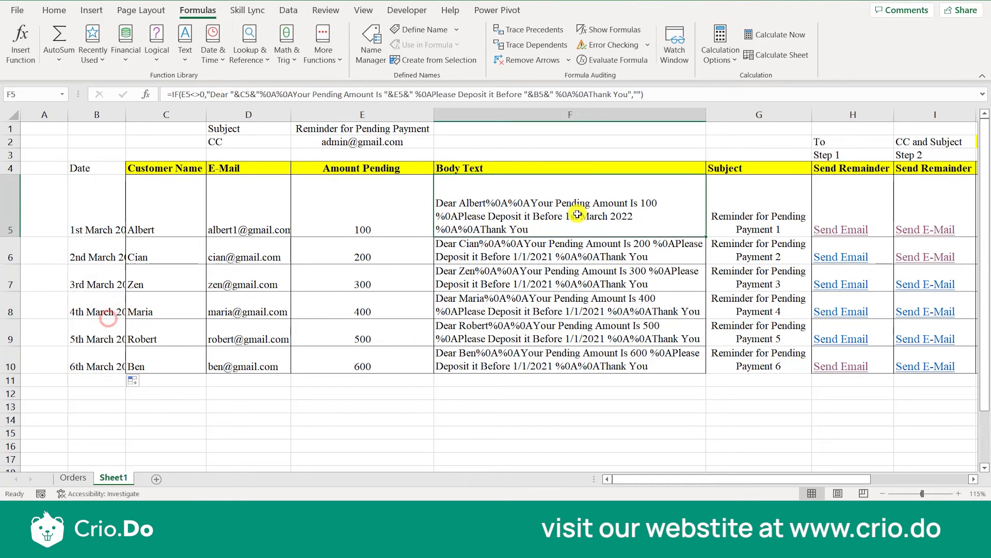
{"action": "left_click_drag", "start_coordinate": [708, 235], "coordinate": [701, 368]}
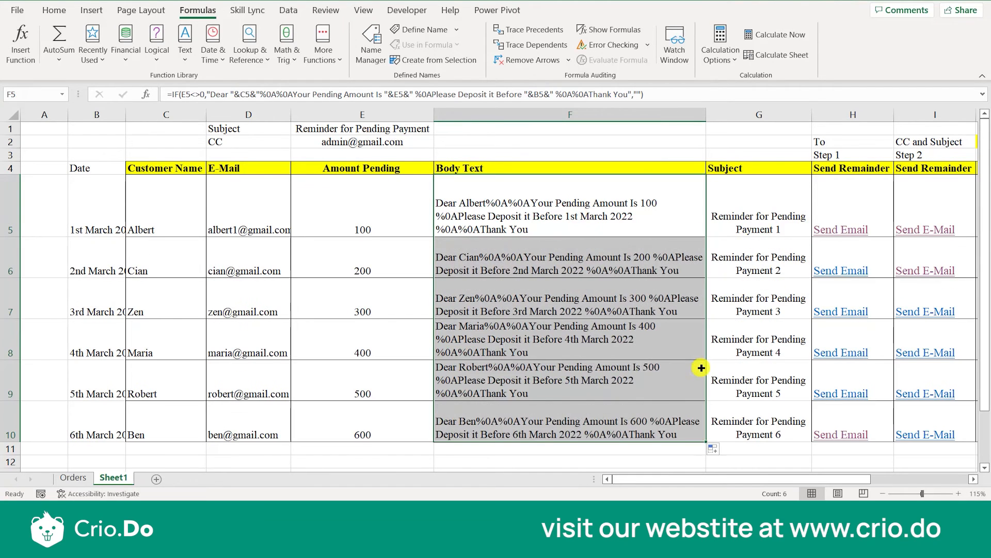
{"action": "left_click", "coordinate": [607, 285]}
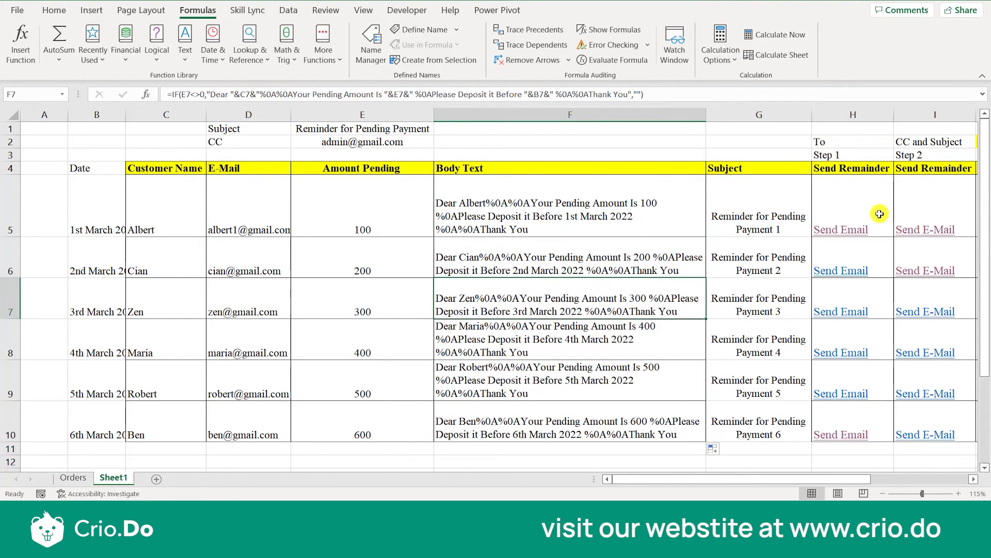
Generate the first customer's reminder email from the Step 4 link in K5, check its deposit date, and close the draft.
{"action": "scroll", "coordinate": [878, 217], "scroll_direction": "right", "scroll_amount": 3}
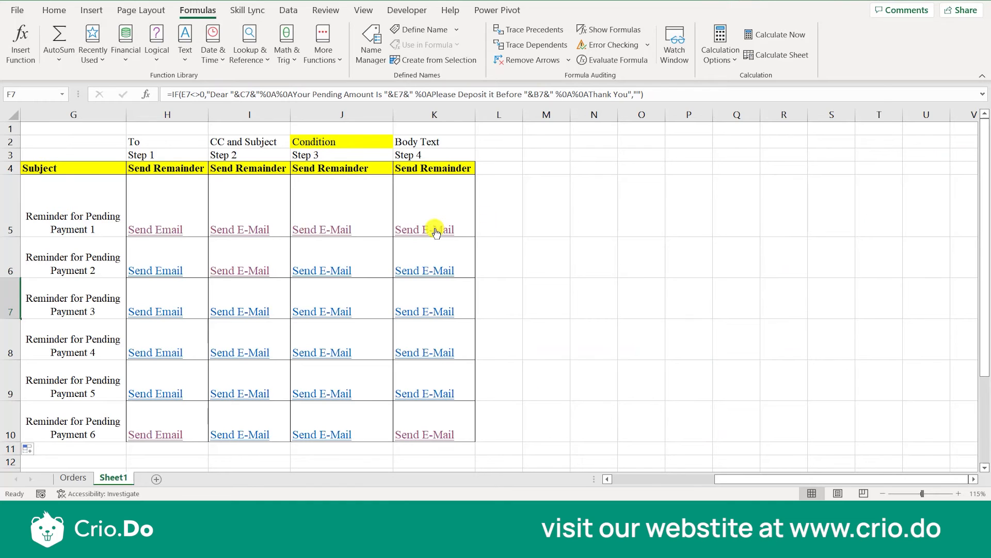
{"action": "left_click", "coordinate": [433, 229]}
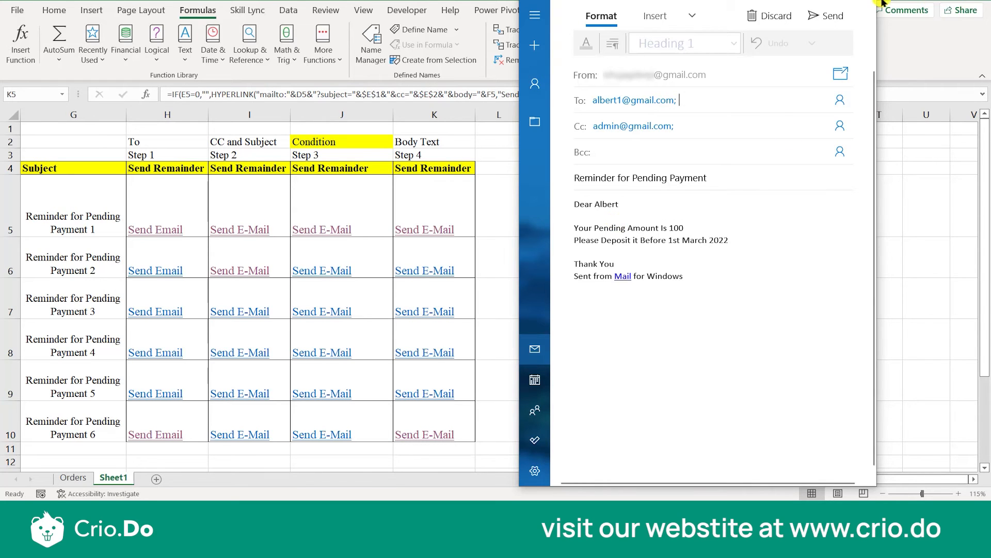
{"action": "left_click", "coordinate": [864, 0]}
Reopen the F5 Body Text formula and highlight its C5, E5 and B5 references in turn.
{"action": "left_click", "coordinate": [615, 202]}
{"action": "key", "text": "Left"}
{"action": "key", "text": "Left"}
{"action": "key", "text": "Left"}
{"action": "key", "text": "Left"}
{"action": "key", "text": "Left"}
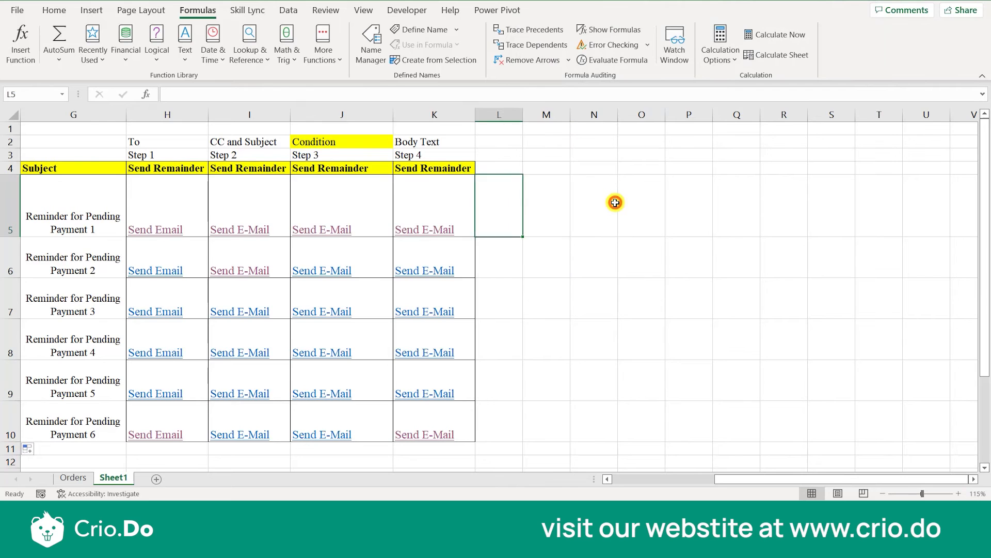
{"action": "key", "text": "Left"}
{"action": "key", "text": "Left"}
{"action": "key", "text": "Left"}
{"action": "key", "text": "Left"}
{"action": "key", "text": "Left"}
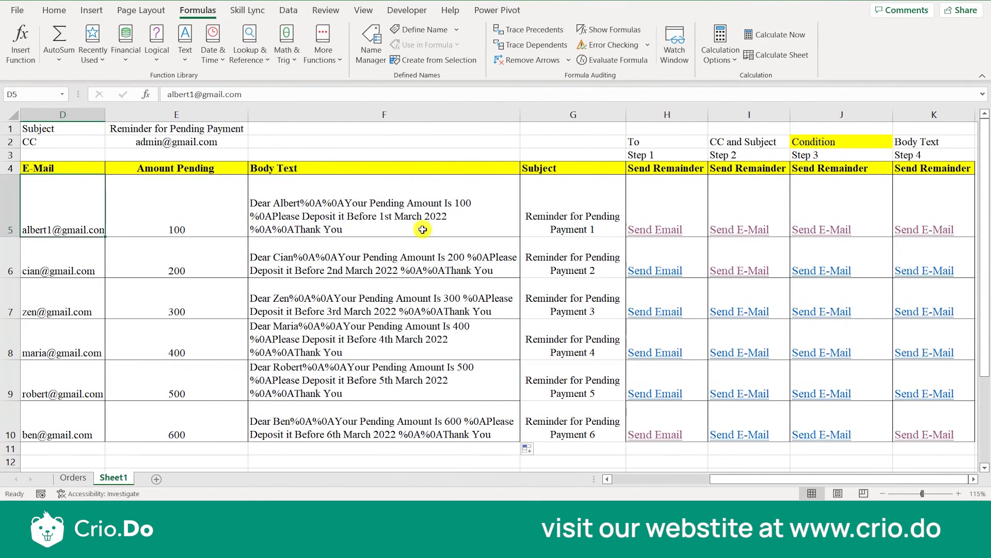
{"action": "left_click", "coordinate": [413, 220]}
{"action": "double_click", "coordinate": [413, 220]}
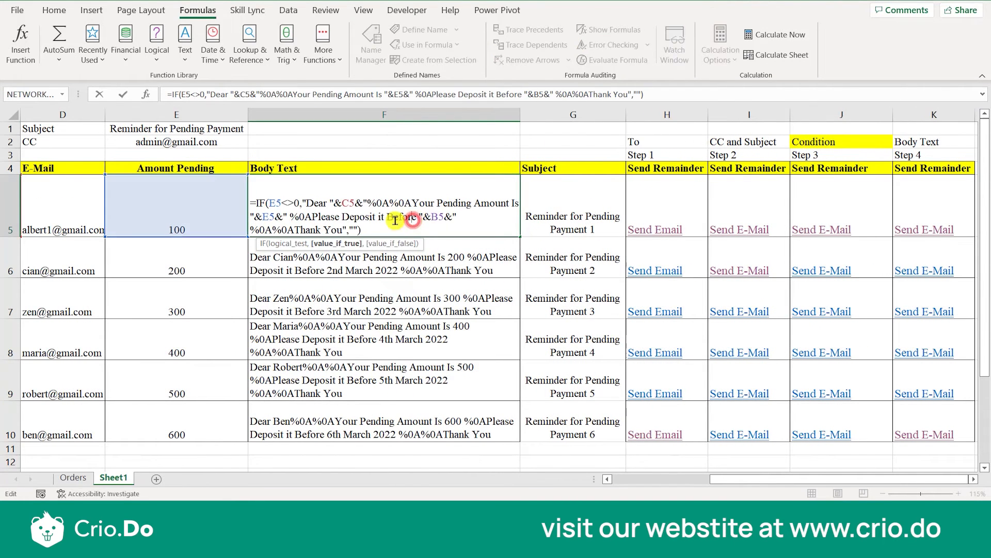
{"action": "double_click", "coordinate": [346, 204]}
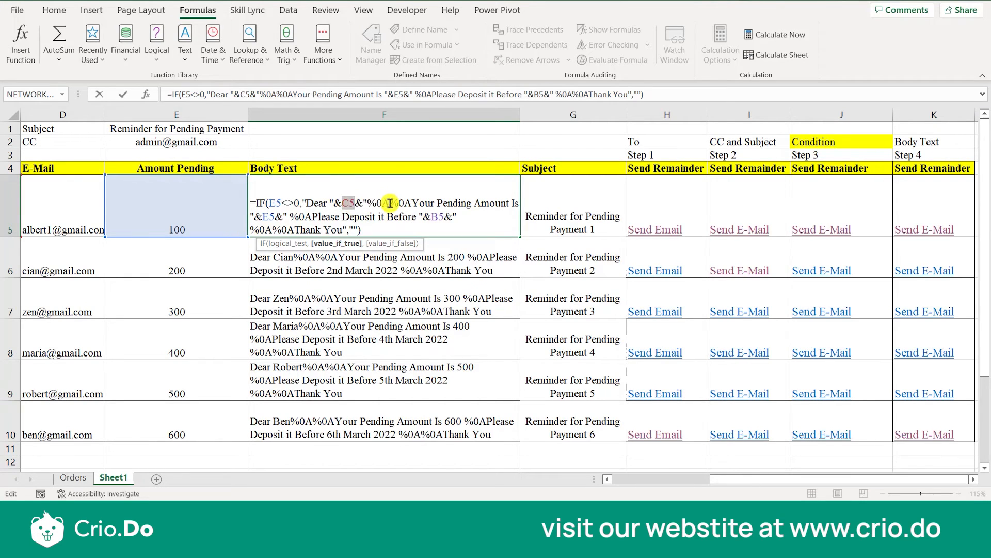
{"action": "double_click", "coordinate": [270, 215]}
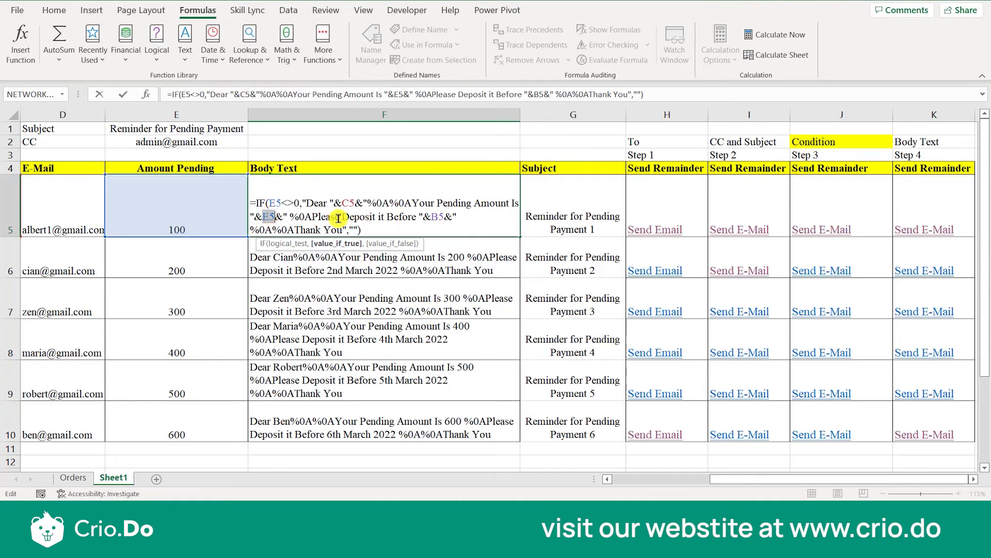
{"action": "double_click", "coordinate": [436, 218]}
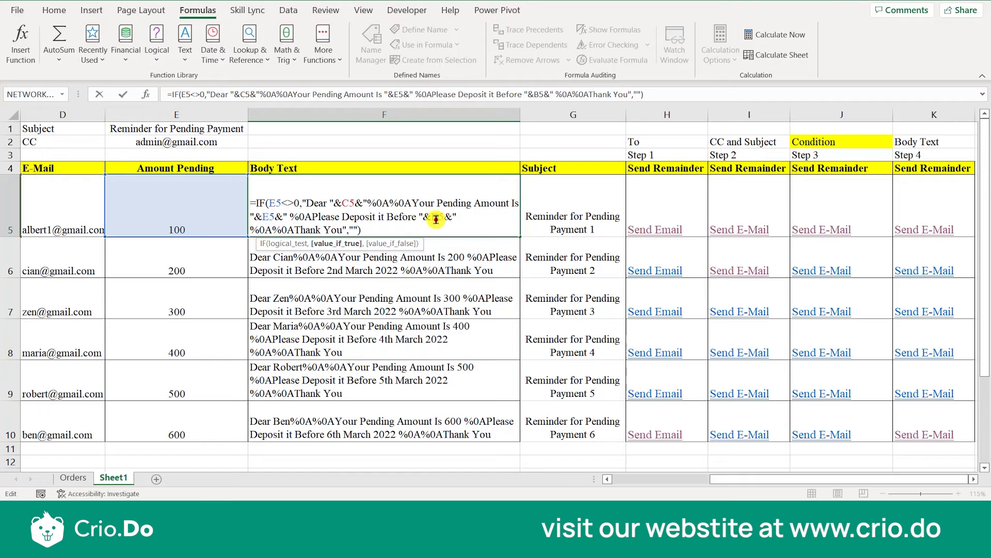
Change "Before", "Amount" and "Is" to lowercase in the F5 message text and fill the formula down through F10.
{"action": "left_click", "coordinate": [391, 217]}
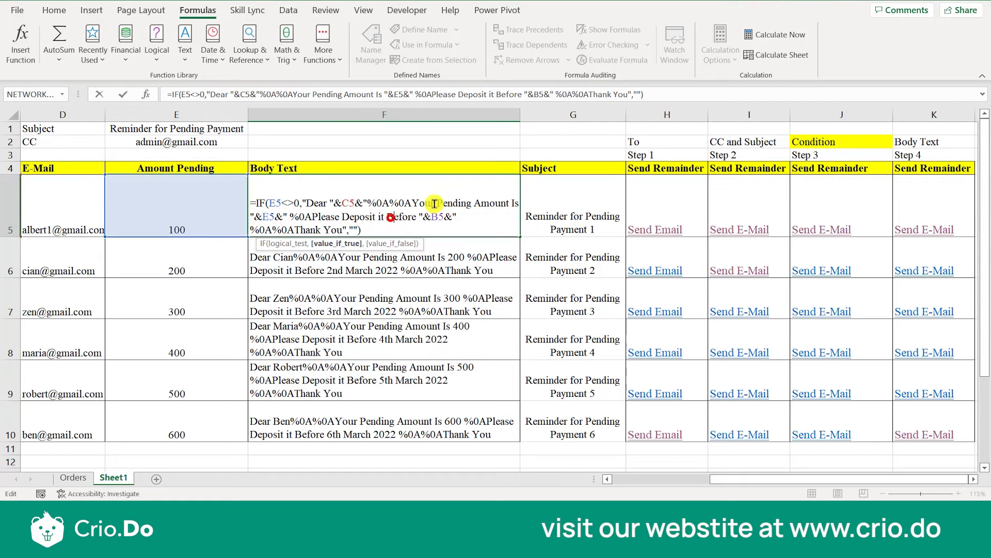
{"action": "key", "text": "BackSpace"}
{"action": "type", "text": "b"}
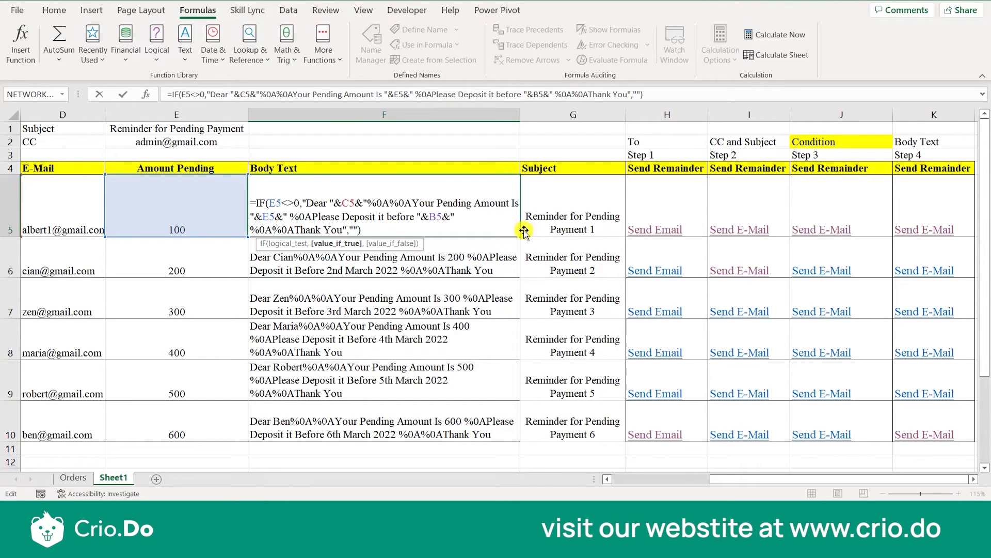
{"action": "left_click", "coordinate": [482, 207]}
{"action": "key", "text": "BackSpace"}
{"action": "type", "text": "a"}
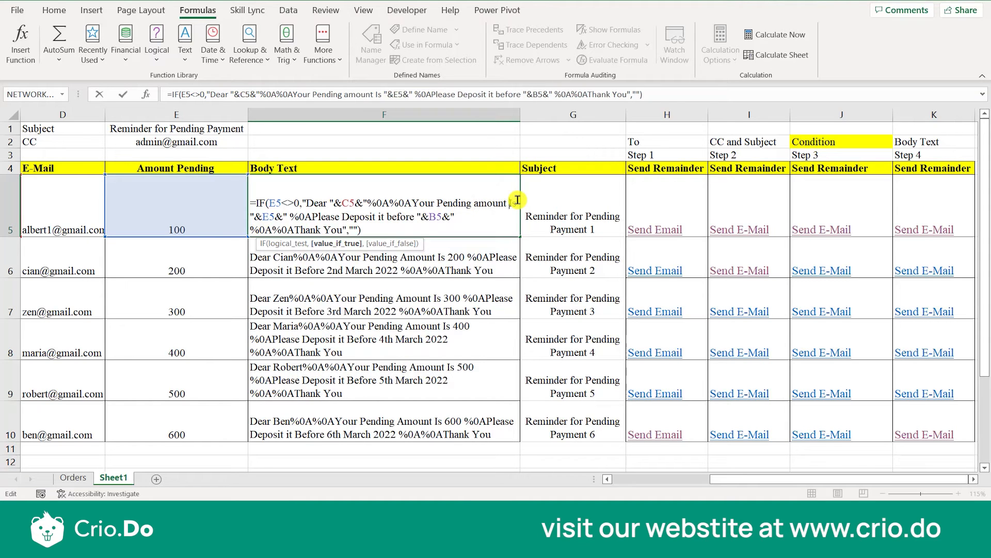
{"action": "key", "text": "BackSpace"}
{"action": "type", "text": "i"}
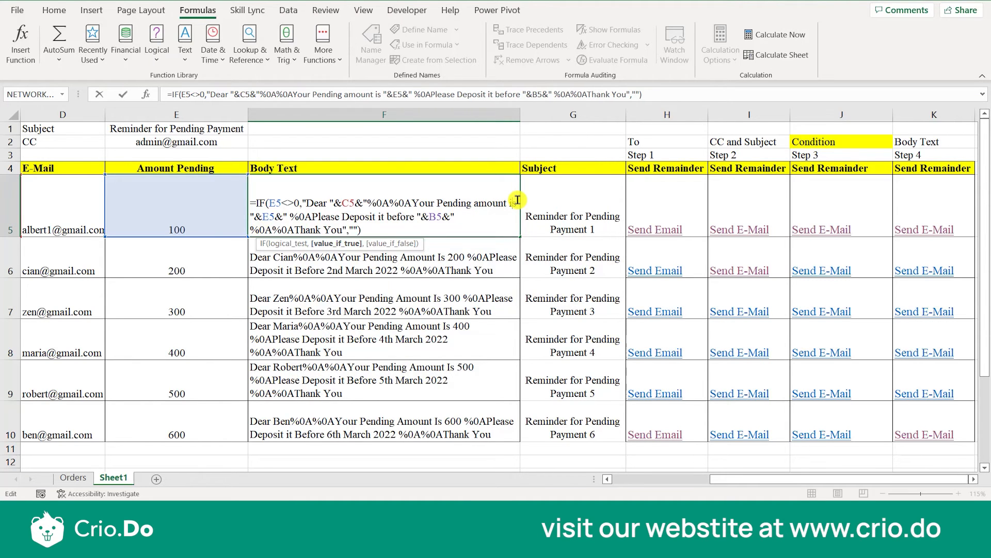
{"action": "key", "text": "Return"}
{"action": "left_click_drag", "start_coordinate": [519, 235], "coordinate": [506, 437]}
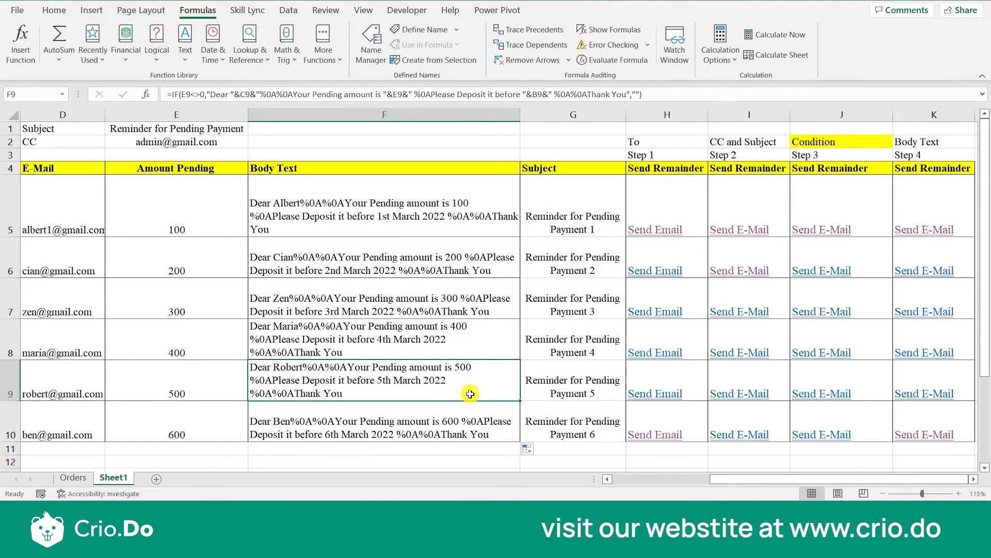
Generate the first customer's Step 4 email again to check the lowercase body wording, close the draft, and reselect F5.
{"action": "left_click", "coordinate": [905, 235]}
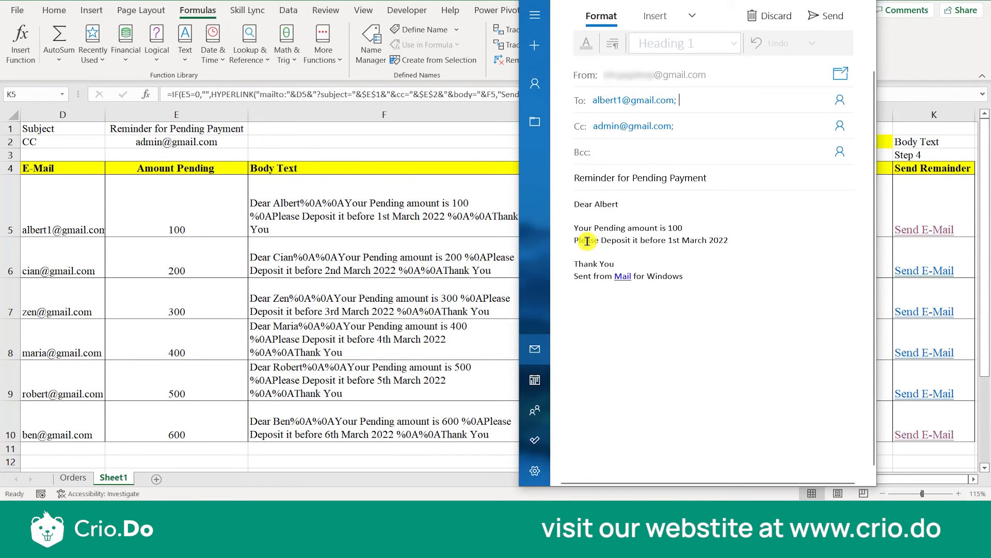
{"action": "left_click", "coordinate": [635, 228]}
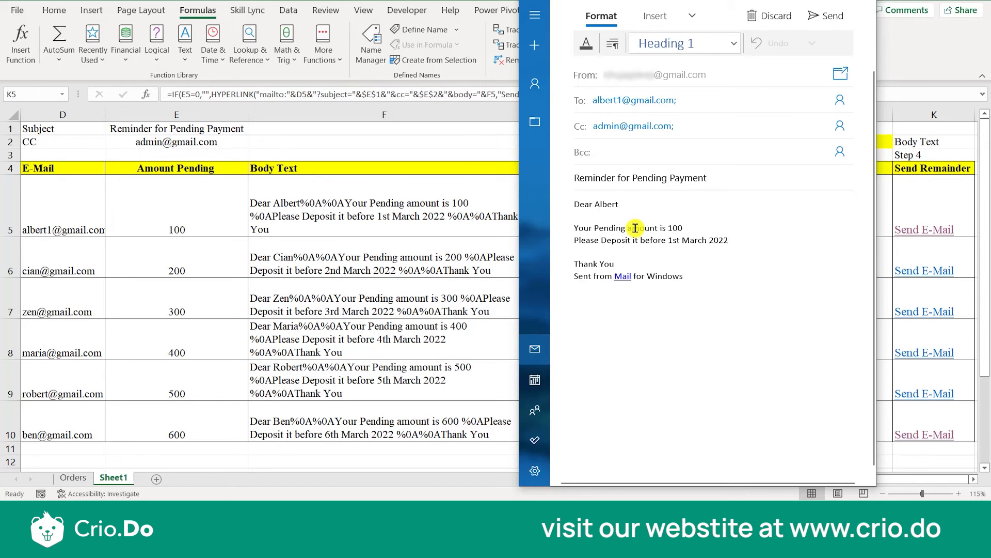
{"action": "left_click", "coordinate": [861, 2]}
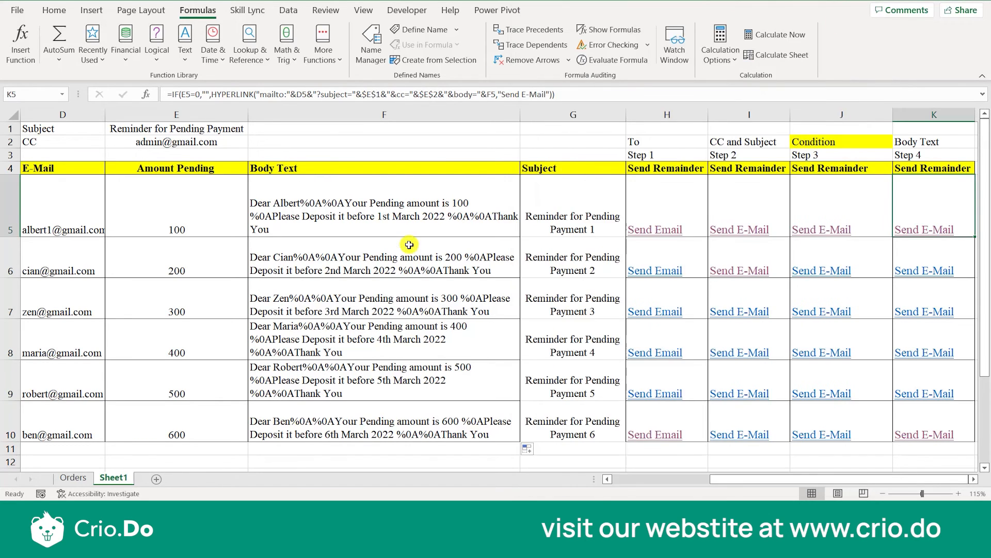
{"action": "left_click", "coordinate": [390, 228]}
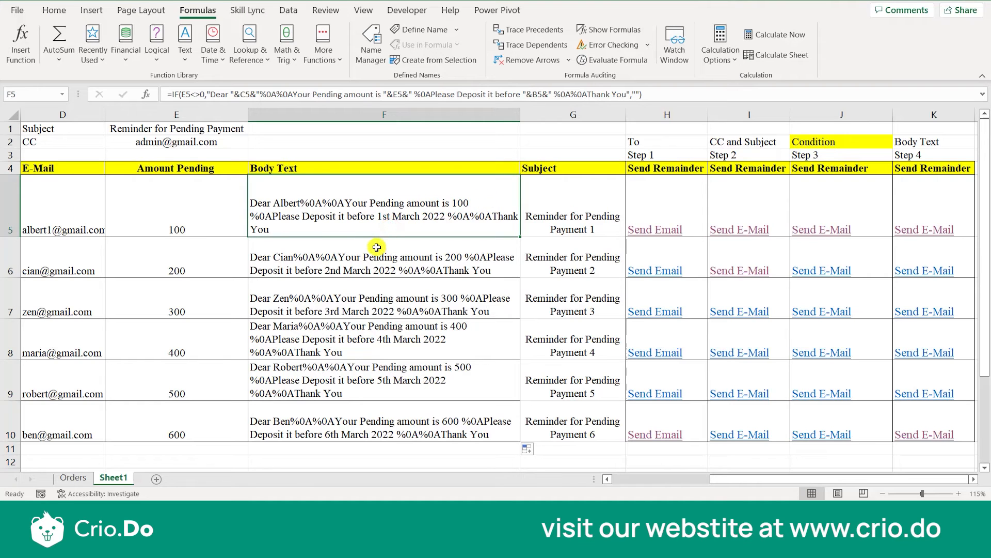
Append %0A%0A and "With Reagrds" after "Thank You" in the F5 message text and fill the formula down through F10.
{"action": "key", "text": "F2"}
{"action": "left_click", "coordinate": [318, 228]}
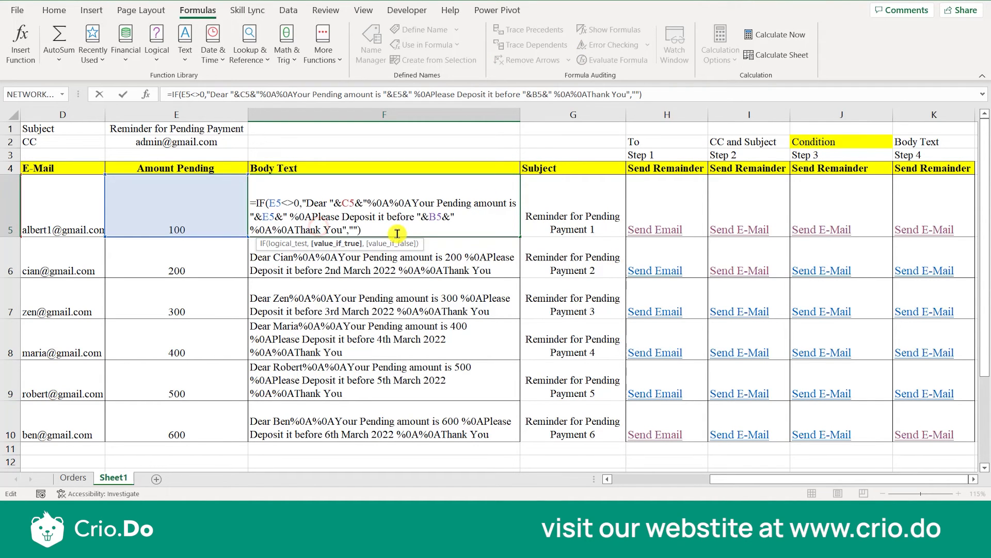
{"action": "left_click", "coordinate": [350, 230]}
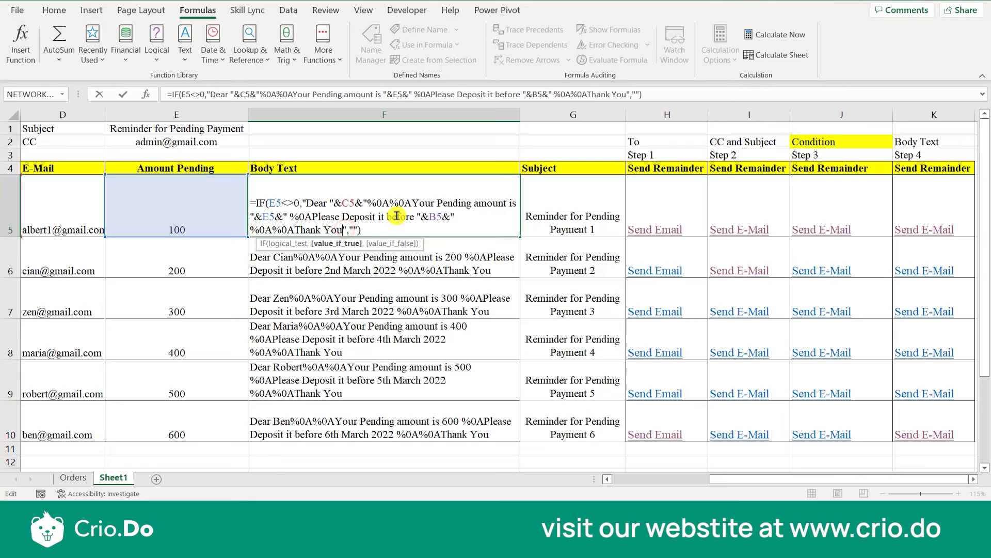
{"action": "left_click_drag", "start_coordinate": [295, 230], "coordinate": [250, 230]}
{"action": "key", "text": "ctrl+c"}
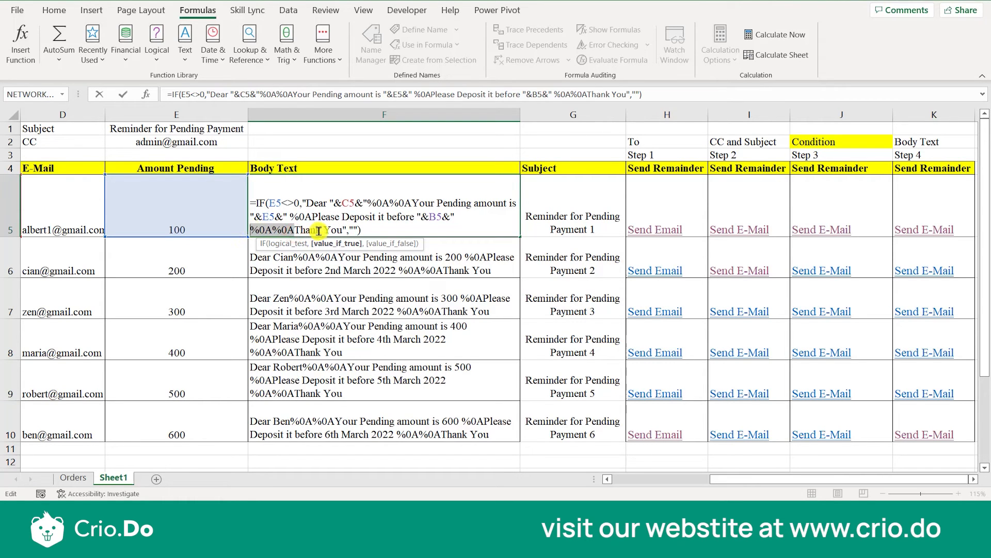
{"action": "left_click", "coordinate": [341, 230]}
{"action": "key", "text": "ctrl+v"}
{"action": "type", "text": "With Reagrds"}
{"action": "key", "text": "Return"}
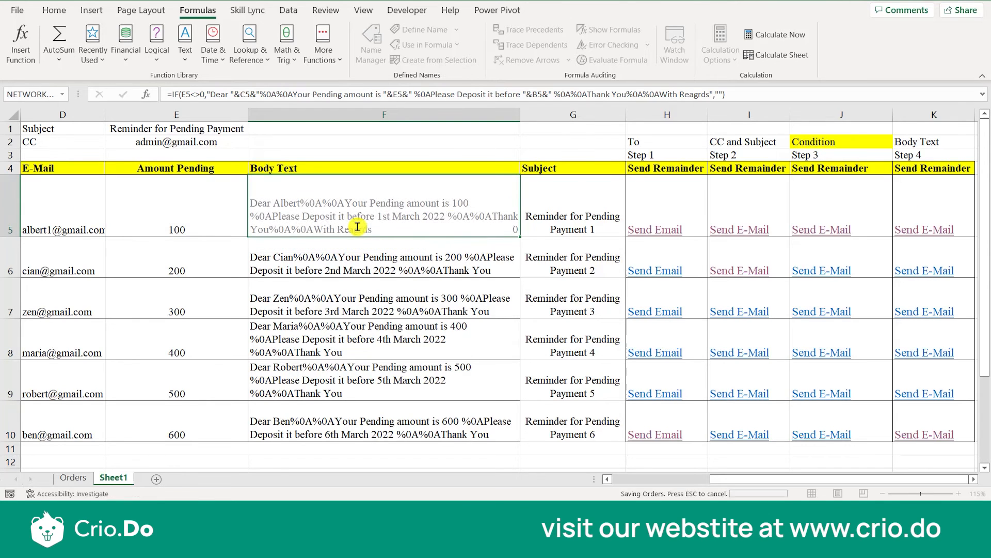
{"action": "left_click", "coordinate": [461, 219]}
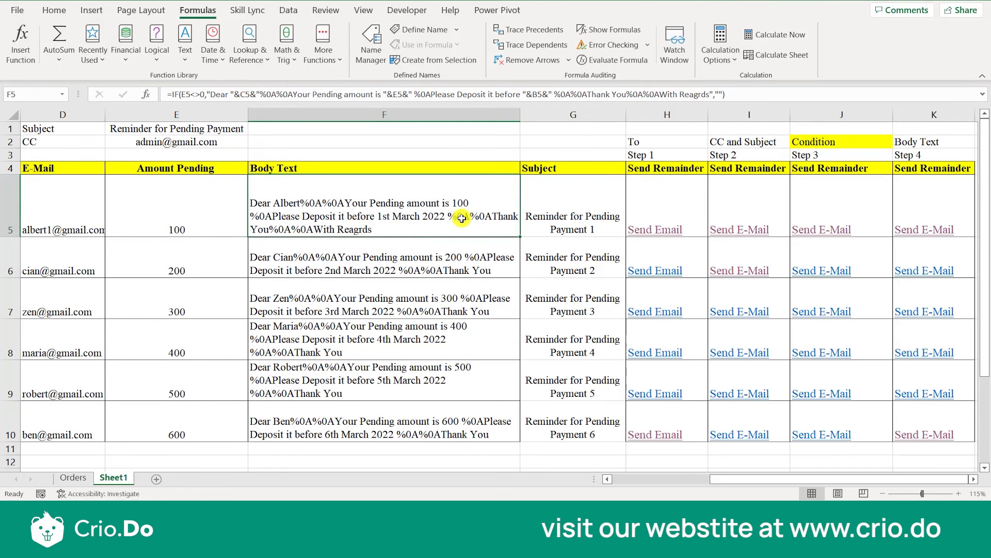
{"action": "double_click", "coordinate": [521, 239]}
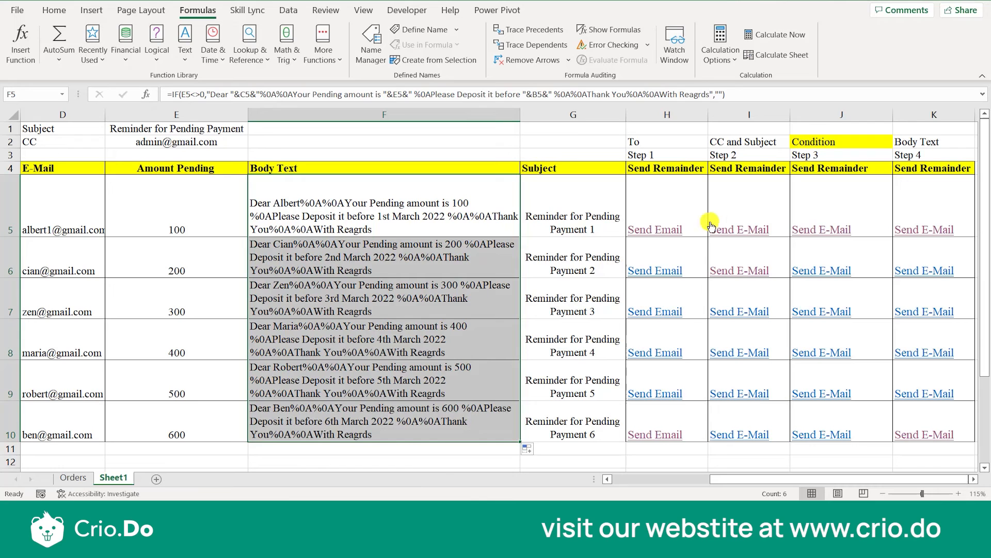
Generate the first customer's Step 4 email to check the new closing line, and close the draft.
{"action": "left_click", "coordinate": [573, 202]}
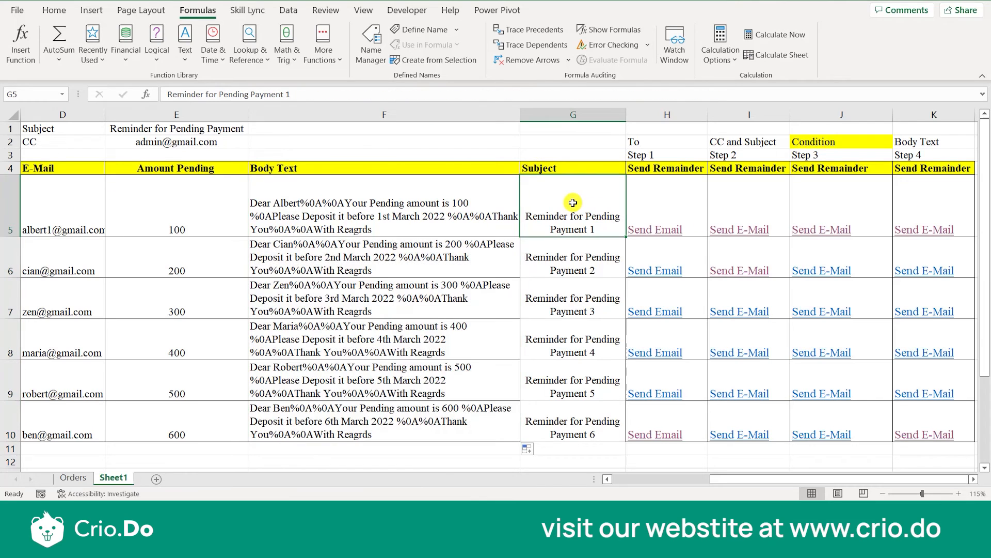
{"action": "left_click", "coordinate": [917, 232]}
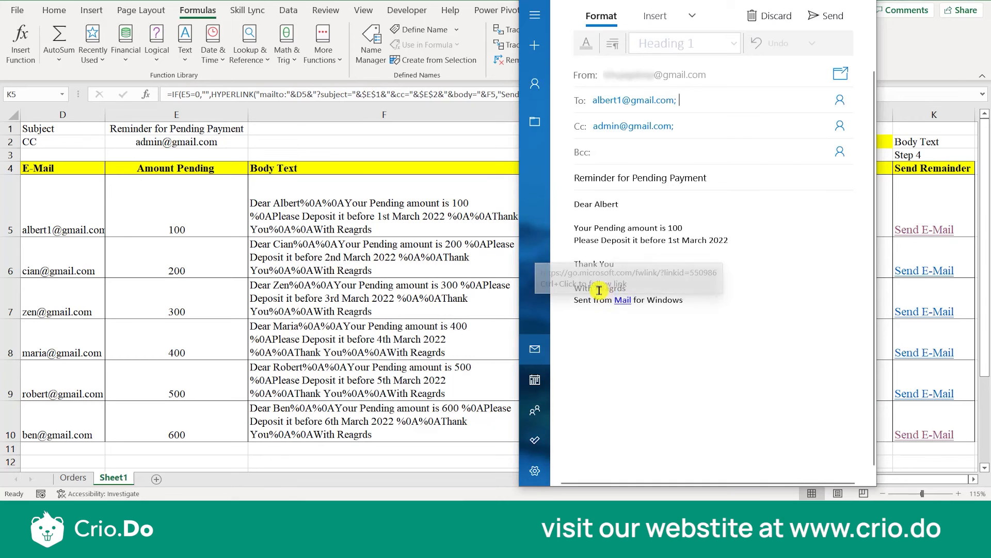
{"action": "left_click", "coordinate": [866, 7]}
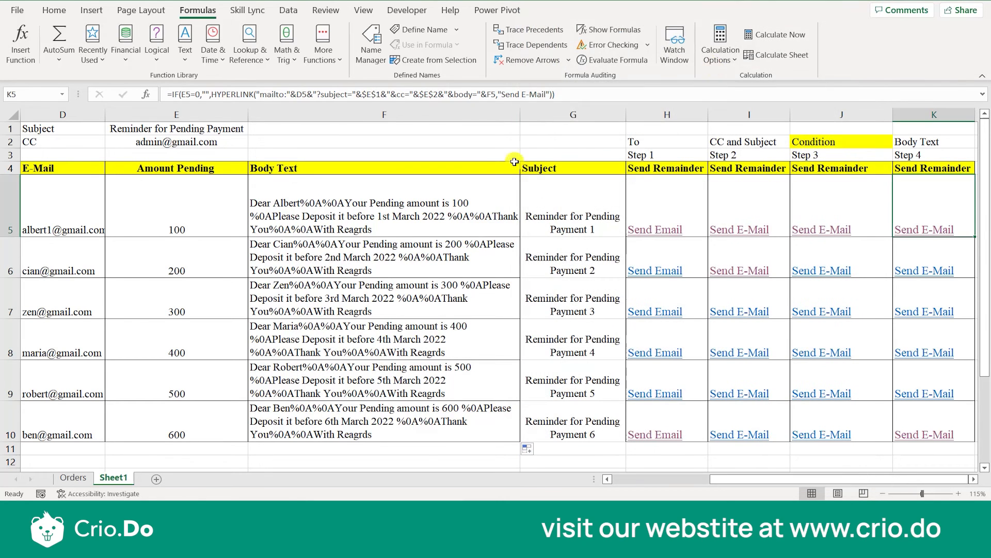
Correct the closing line's spelling to "With Regards" in the F5 formula and fill it down through F10.
{"action": "double_click", "coordinate": [356, 216]}
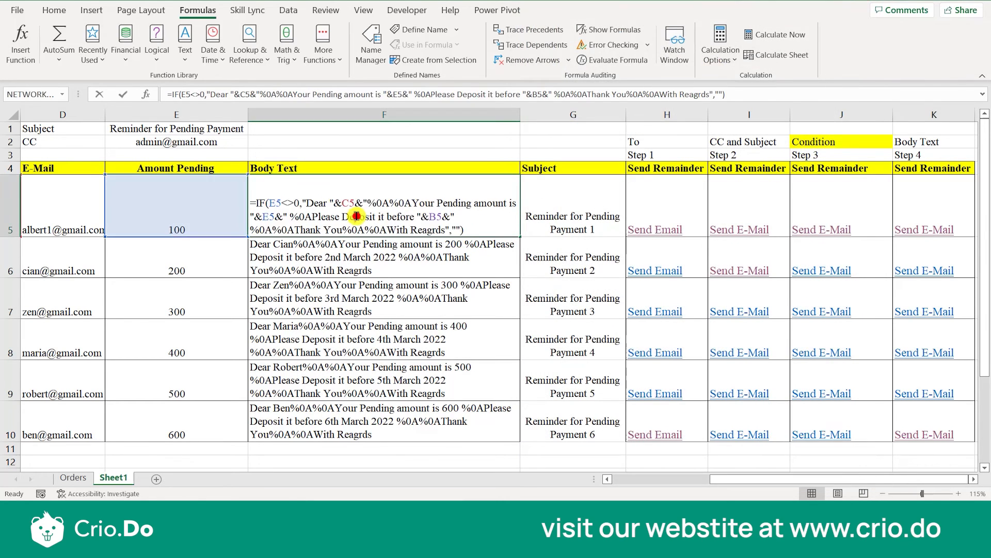
{"action": "left_click", "coordinate": [444, 231]}
{"action": "key", "text": "BackSpace"}
{"action": "key", "text": "BackSpace"}
{"action": "key", "text": "BackSpace"}
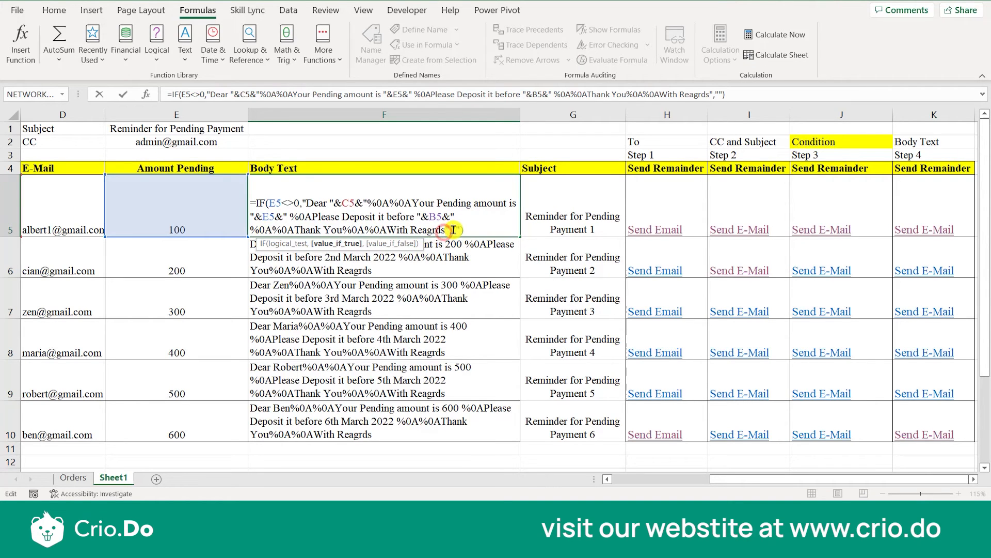
{"action": "key", "text": "BackSpace"}
{"action": "key", "text": "BackSpace"}
{"action": "type", "text": "gards"}
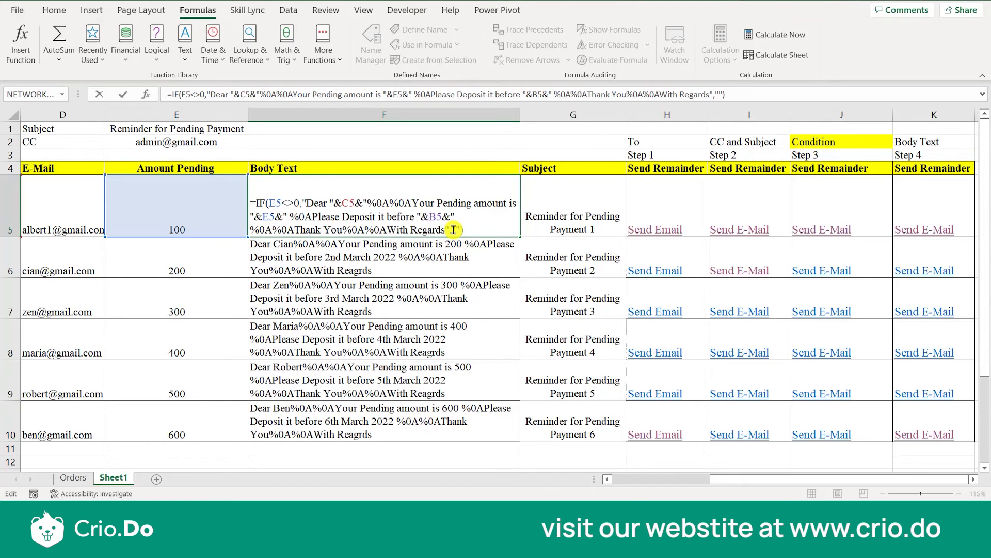
{"action": "key", "text": "ctrl+Return"}
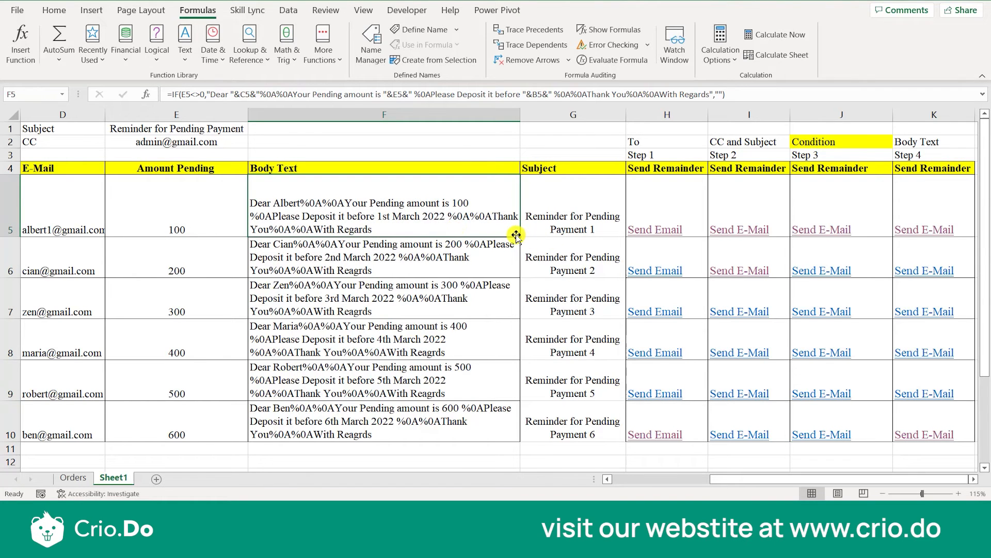
{"action": "left_click_drag", "start_coordinate": [518, 236], "coordinate": [513, 435]}
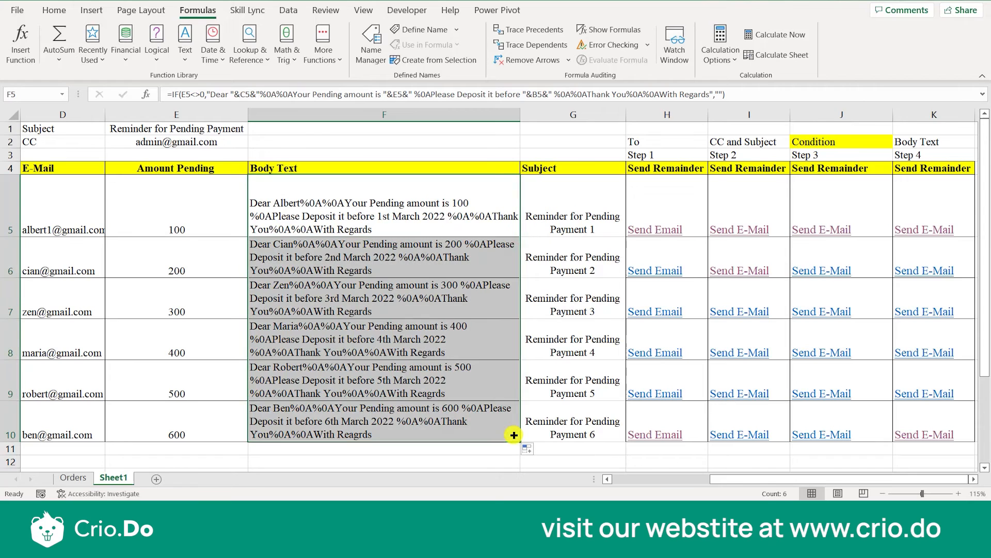
{"action": "left_click", "coordinate": [565, 233]}
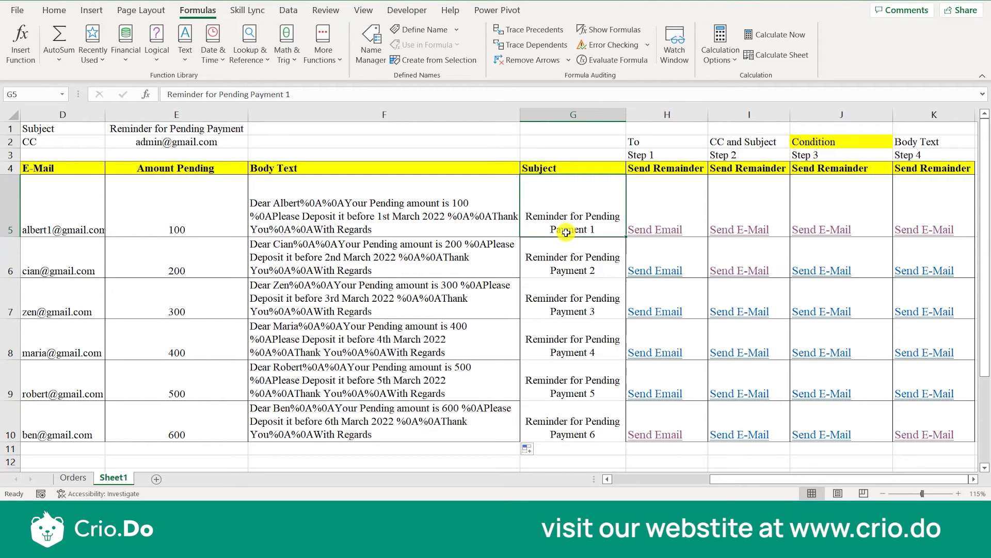
Enter Admin1 in A5 and title the column Sender in A4.
{"action": "left_click", "coordinate": [485, 227]}
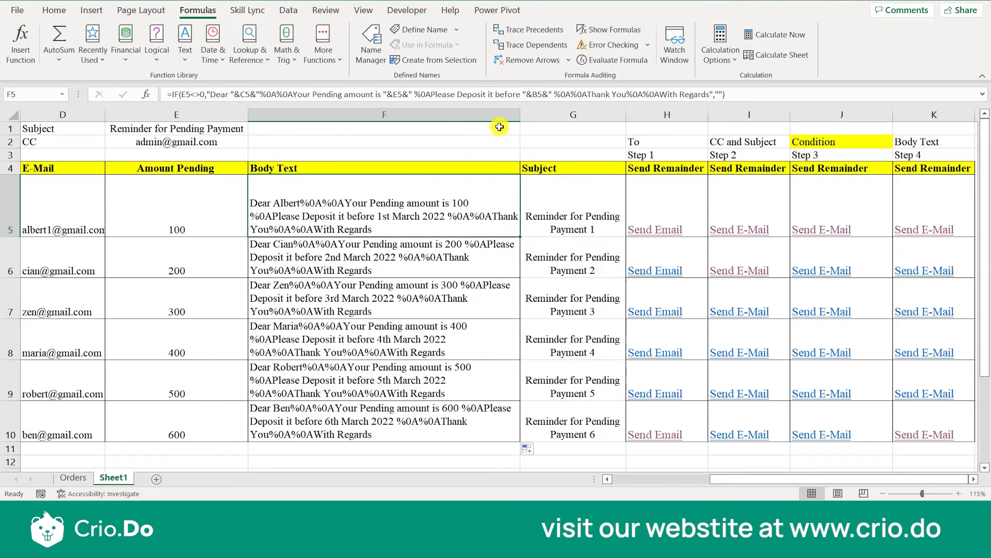
{"action": "scroll", "coordinate": [438, 224], "scroll_direction": "left", "scroll_amount": 3}
{"action": "left_click", "coordinate": [44, 230]}
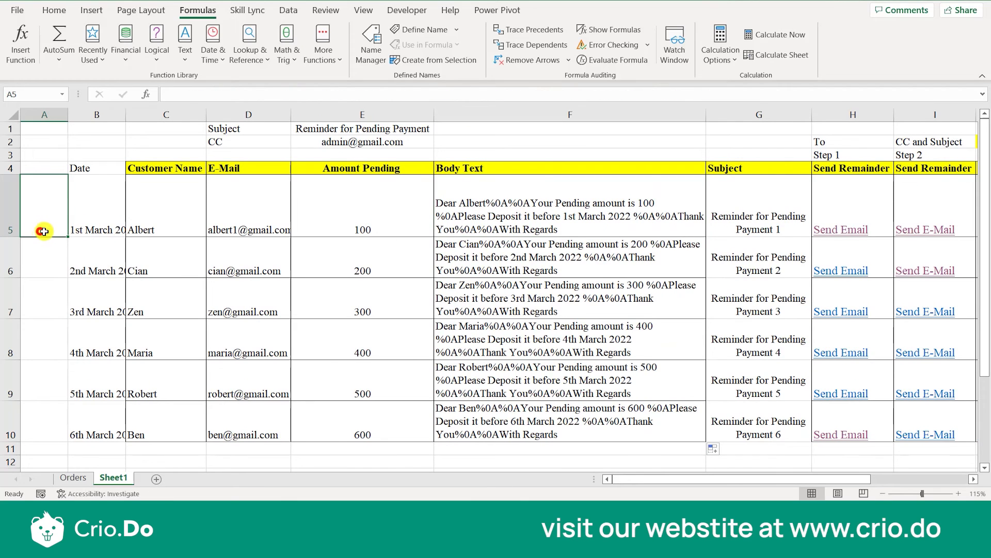
{"action": "type", "text": "Admin1"}
{"action": "left_click", "coordinate": [49, 156]}
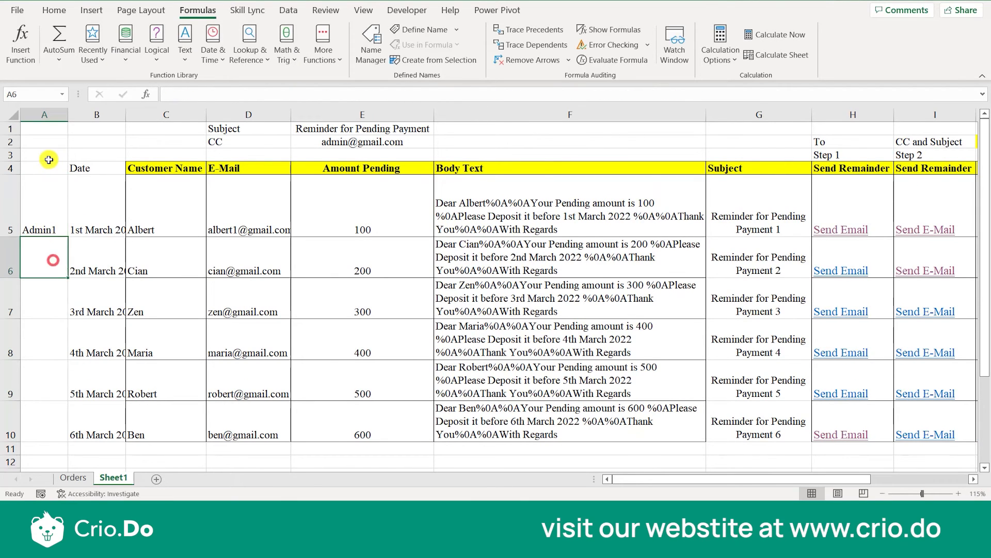
{"action": "left_click", "coordinate": [48, 167]}
{"action": "type", "text": "R"}
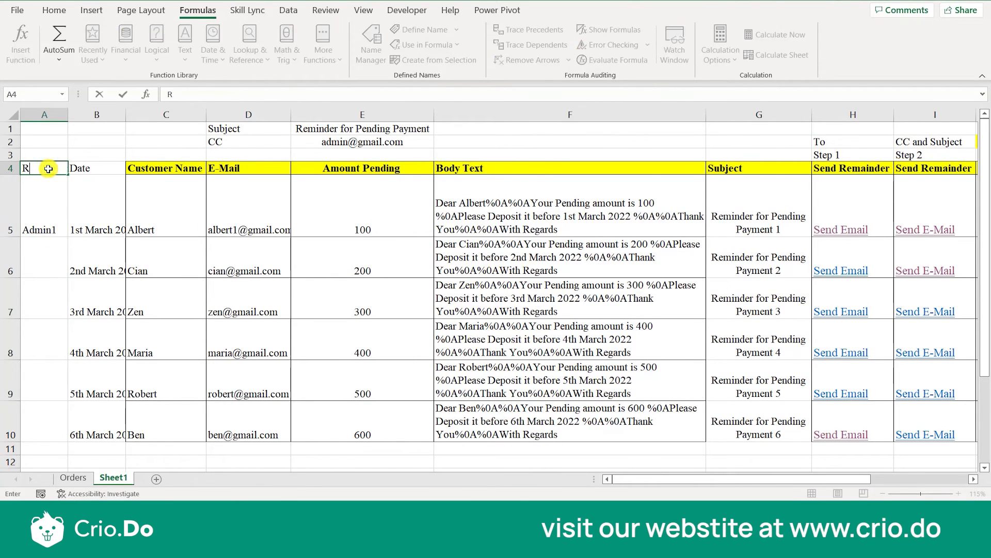
{"action": "key", "text": "BackSpace"}
{"action": "type", "text": "Sender"}
{"action": "left_click", "coordinate": [40, 210]}
Enter Admin2 in A6 and fill the sender series down to Admin6 in A10.
{"action": "left_click", "coordinate": [50, 272]}
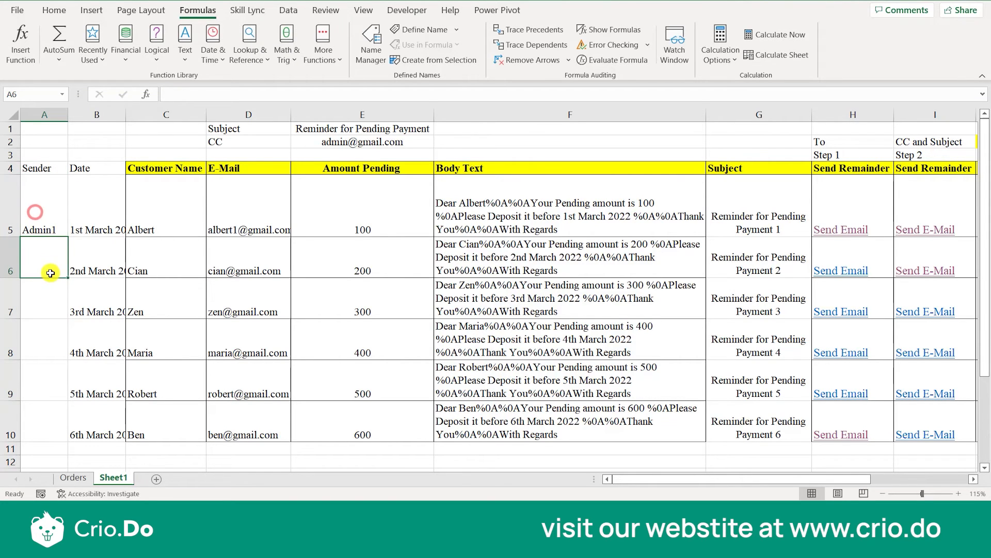
{"action": "type", "text": "Admin"}
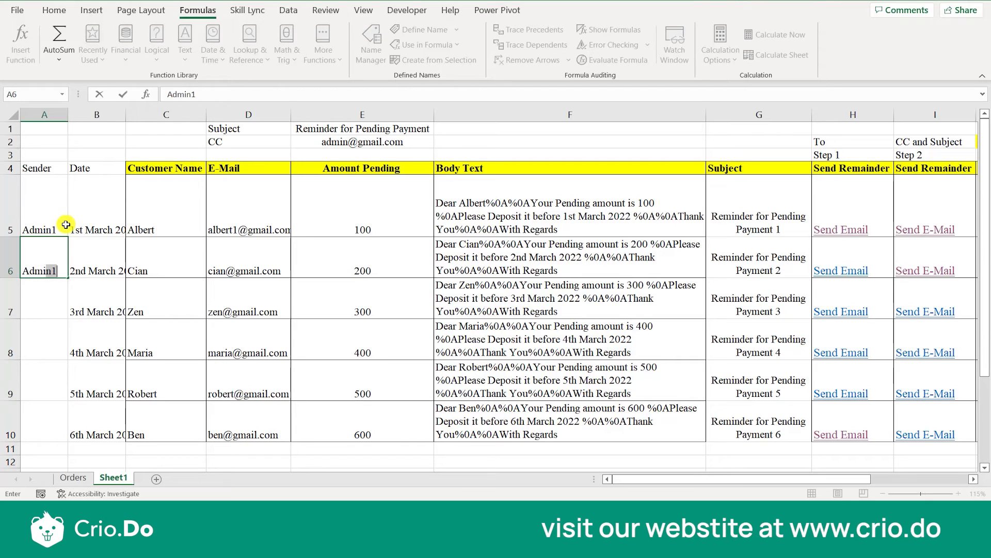
{"action": "type", "text": "2"}
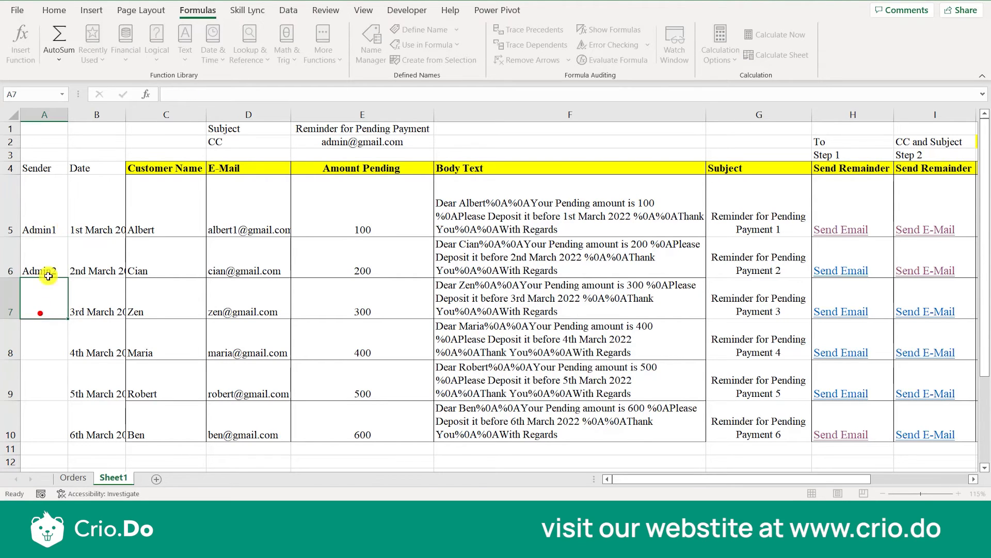
{"action": "left_click", "coordinate": [38, 312]}
{"action": "left_click_drag", "start_coordinate": [51, 225], "coordinate": [66, 431]}
{"action": "left_click", "coordinate": [120, 394]}
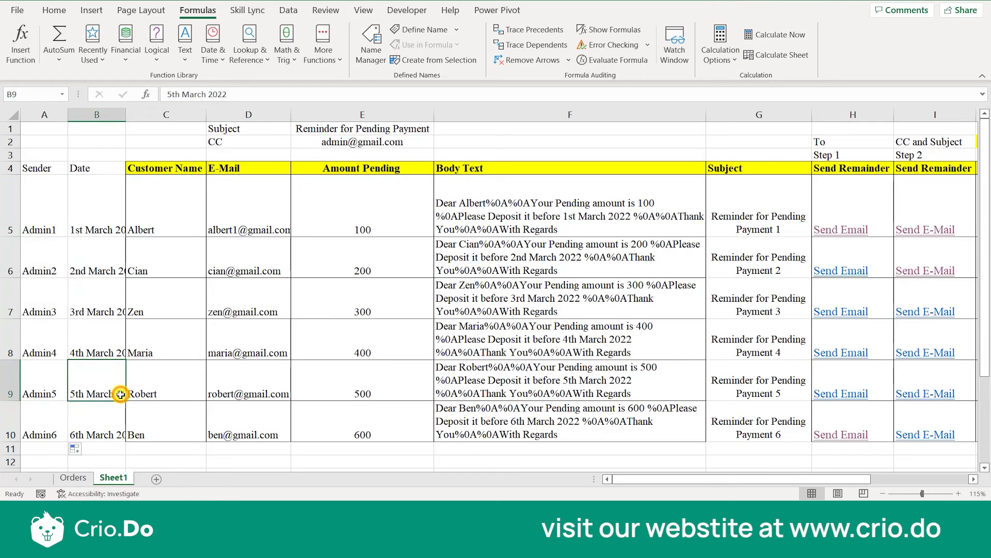
Reopen the F5 Body Text formula and append the %0A%0A line breaks after "With Regards".
{"action": "left_click", "coordinate": [504, 228]}
{"action": "double_click", "coordinate": [504, 228]}
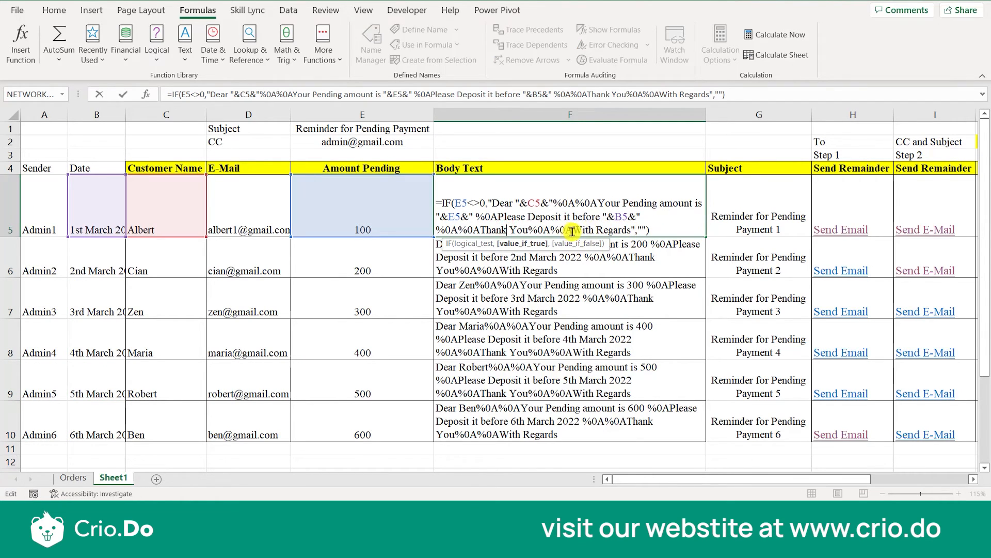
{"action": "left_click_drag", "start_coordinate": [573, 230], "coordinate": [530, 230]}
{"action": "key", "text": "ctrl+c"}
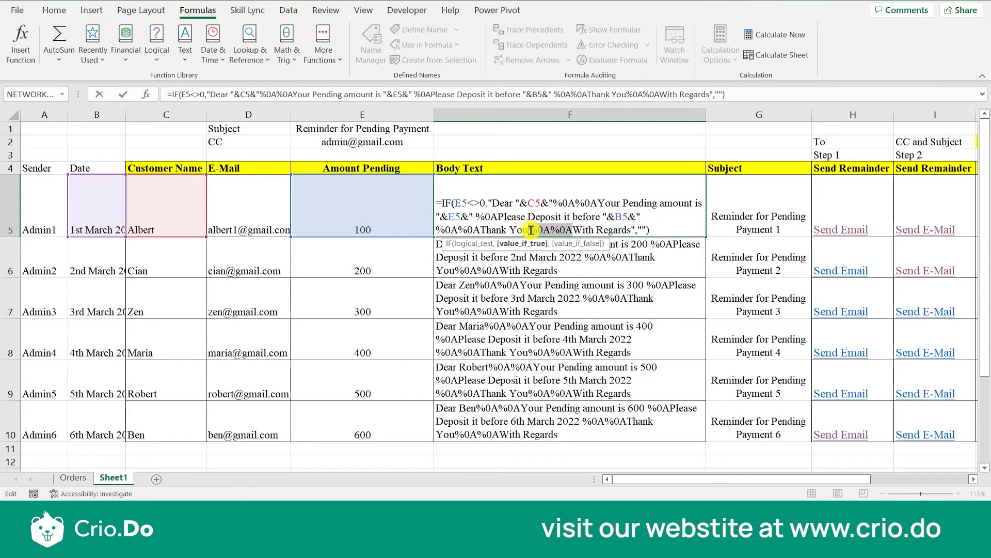
{"action": "left_click", "coordinate": [631, 231]}
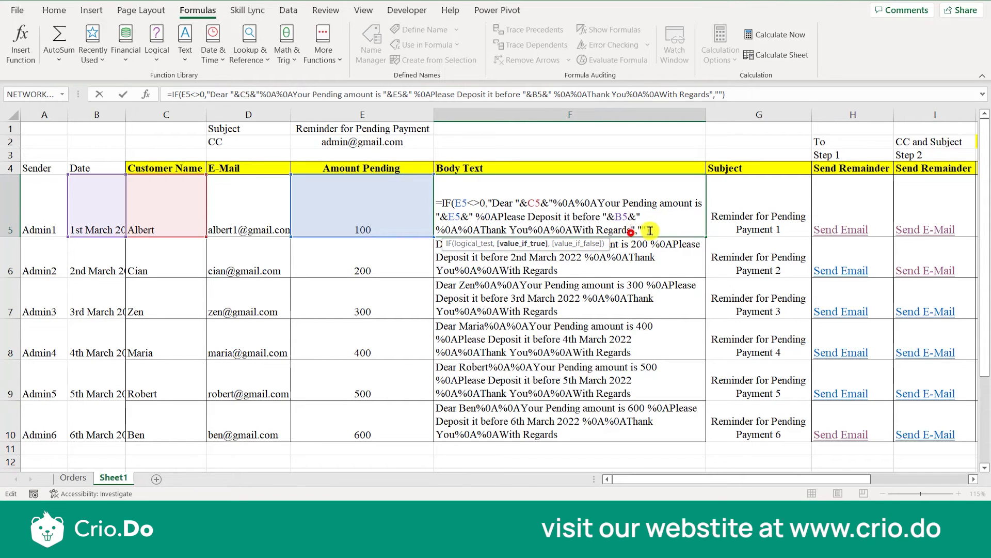
{"action": "key", "text": "ctrl+v"}
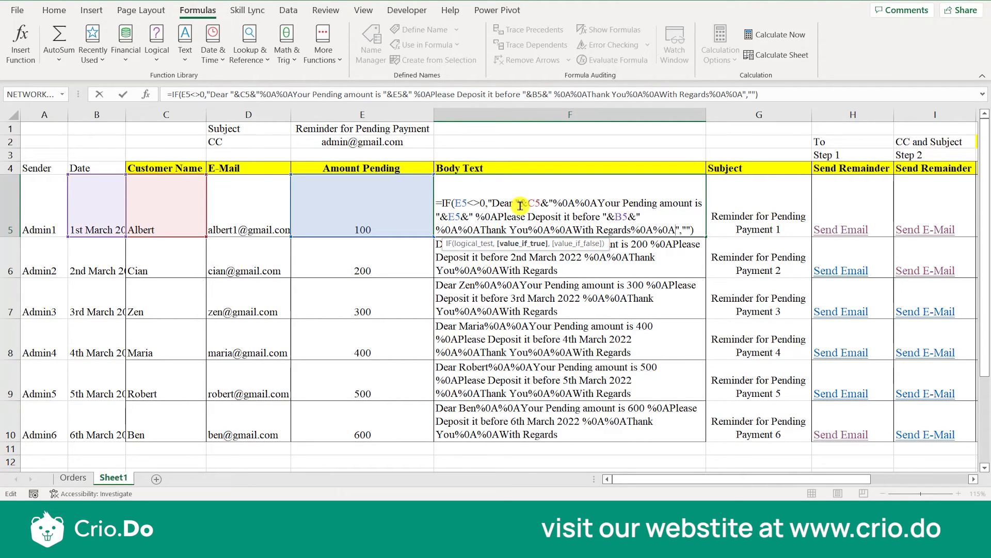
Append the sender reference "&A5&" to the end of the F5 message text and fill the formula down through F10.
{"action": "left_click_drag", "start_coordinate": [517, 203], "coordinate": [554, 206]}
{"action": "key", "text": "ctrl+c"}
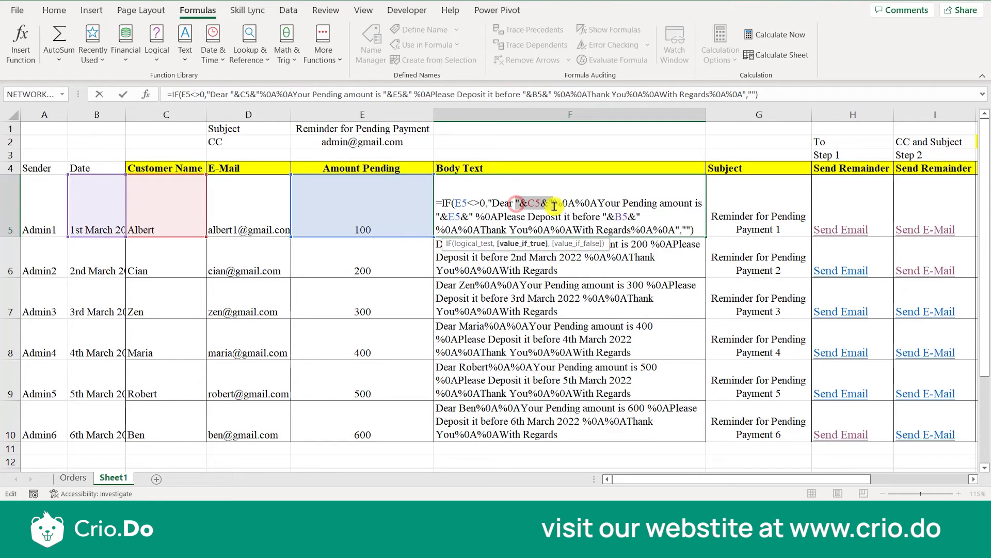
{"action": "left_click", "coordinate": [677, 231]}
{"action": "key", "text": "ctrl+v"}
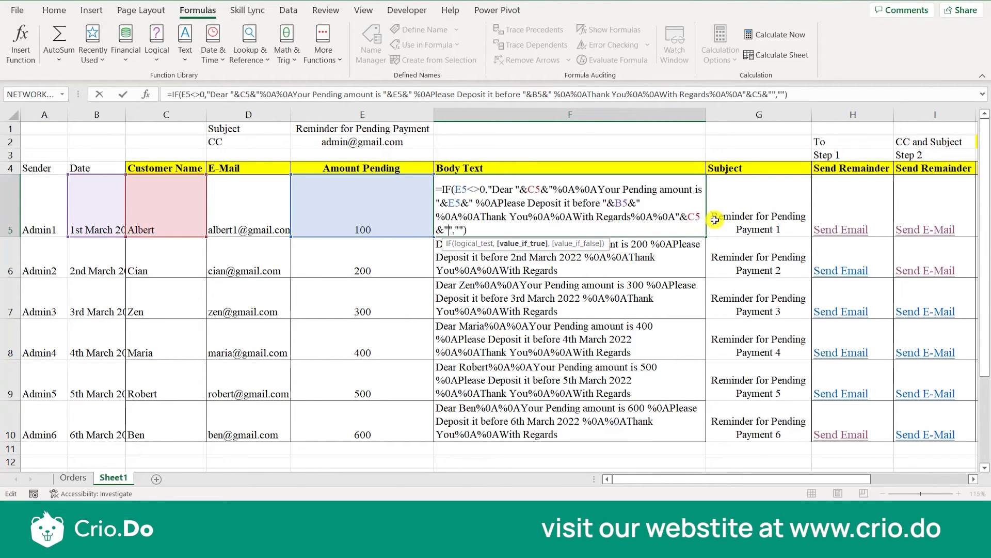
{"action": "left_click", "coordinate": [697, 217]}
{"action": "key", "text": "BackSpace"}
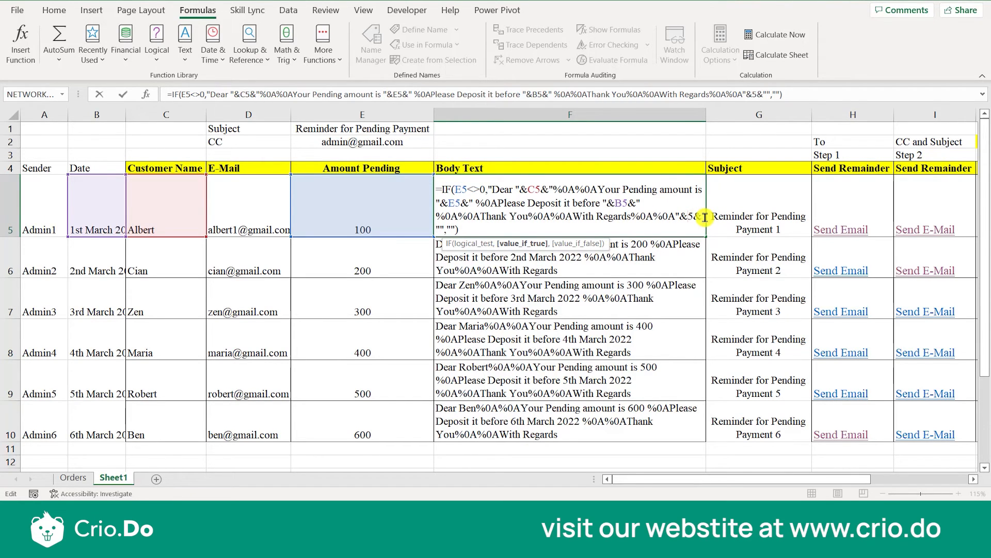
{"action": "type", "text": "A"}
{"action": "key", "text": "Return"}
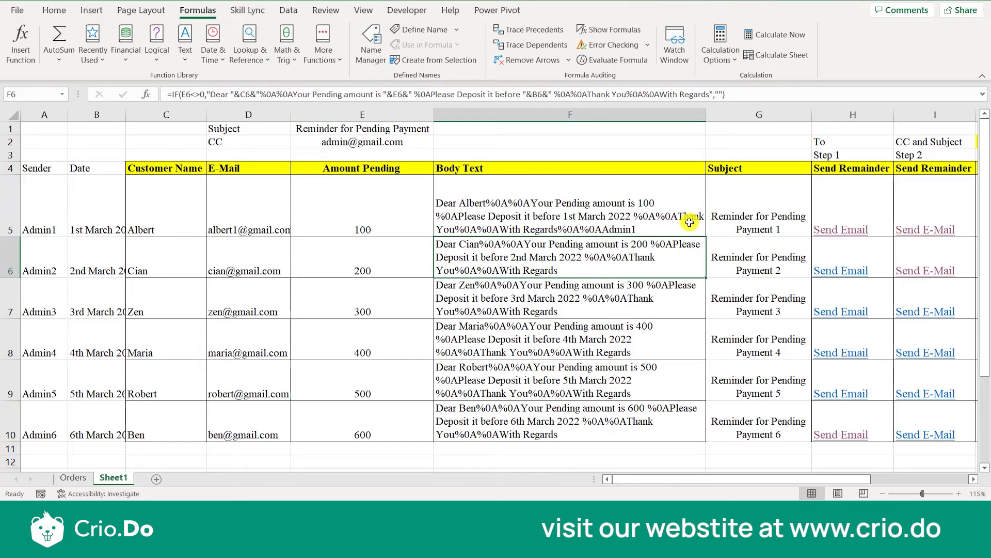
{"action": "left_click", "coordinate": [691, 222]}
{"action": "left_click_drag", "start_coordinate": [704, 236], "coordinate": [684, 435]}
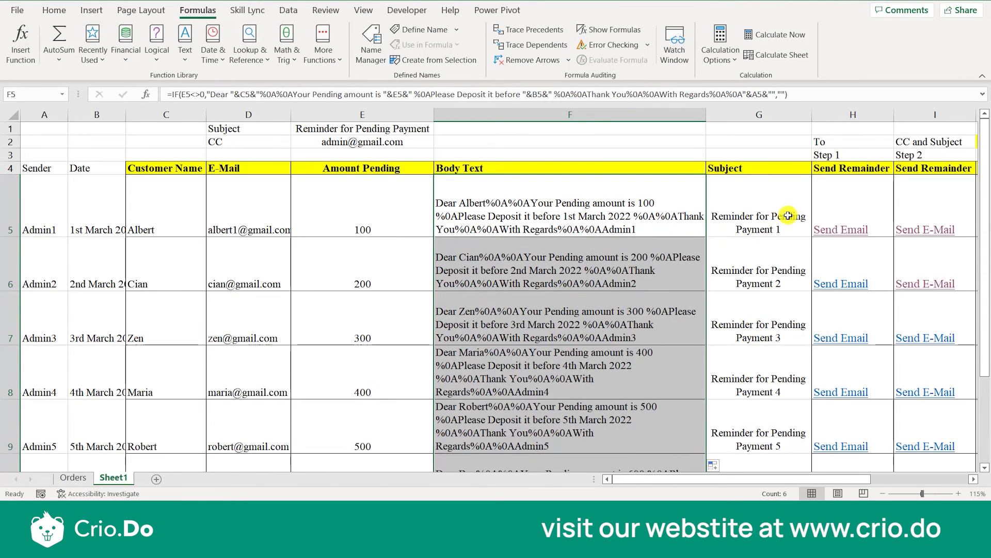
Generate the first customer's Step 4 email from K5, check the sender line under the closing, and close the draft.
{"action": "scroll", "coordinate": [782, 206], "scroll_direction": "right", "scroll_amount": 3}
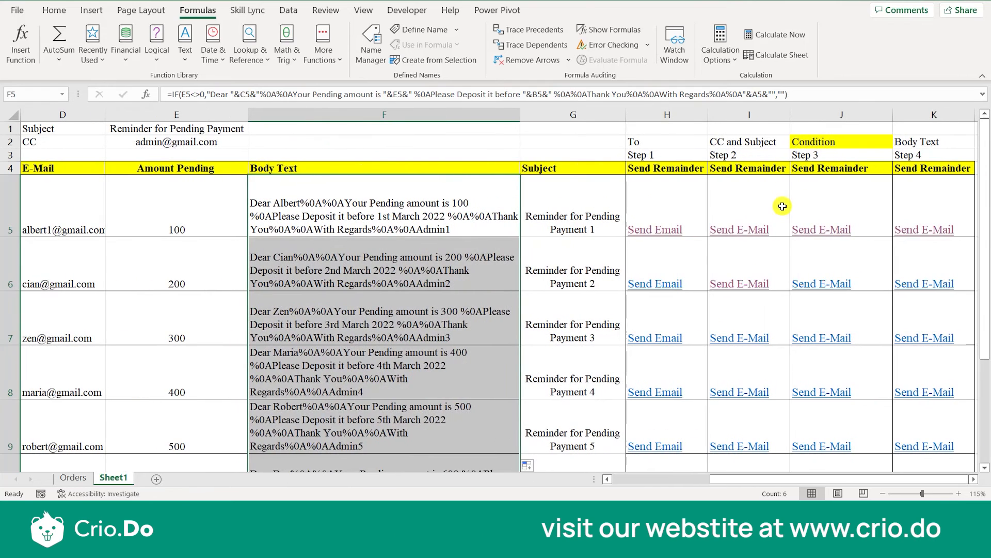
{"action": "left_click", "coordinate": [907, 229]}
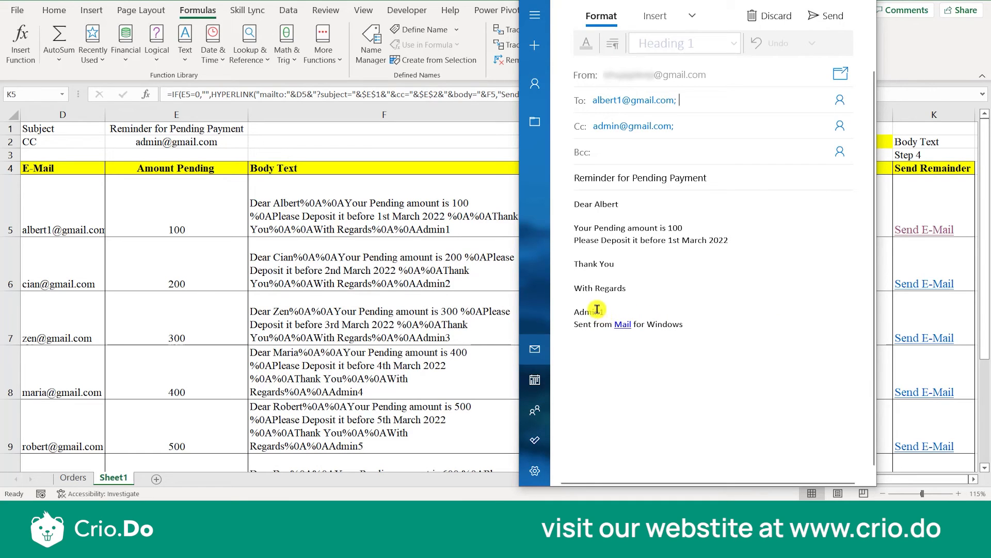
{"action": "left_click", "coordinate": [582, 302]}
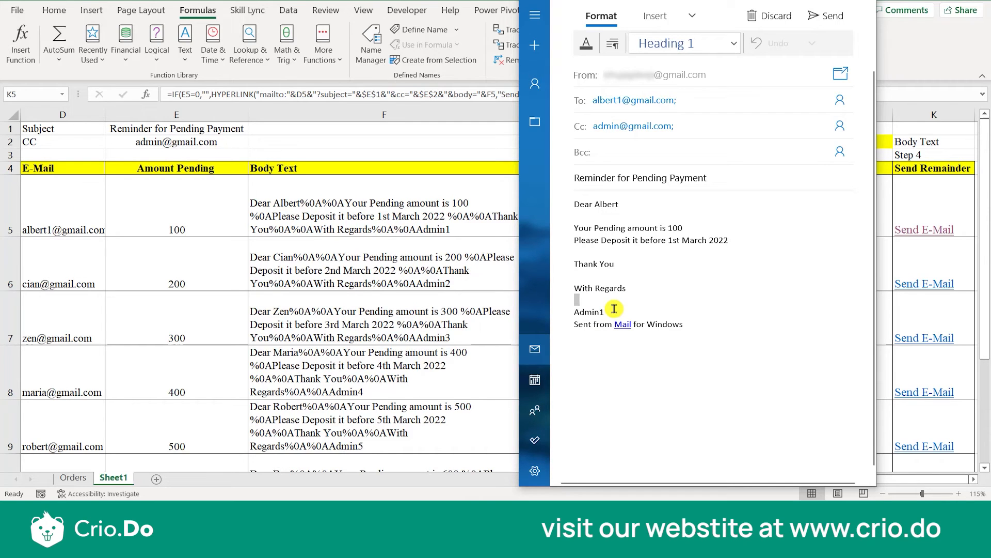
{"action": "left_click", "coordinate": [862, 2]}
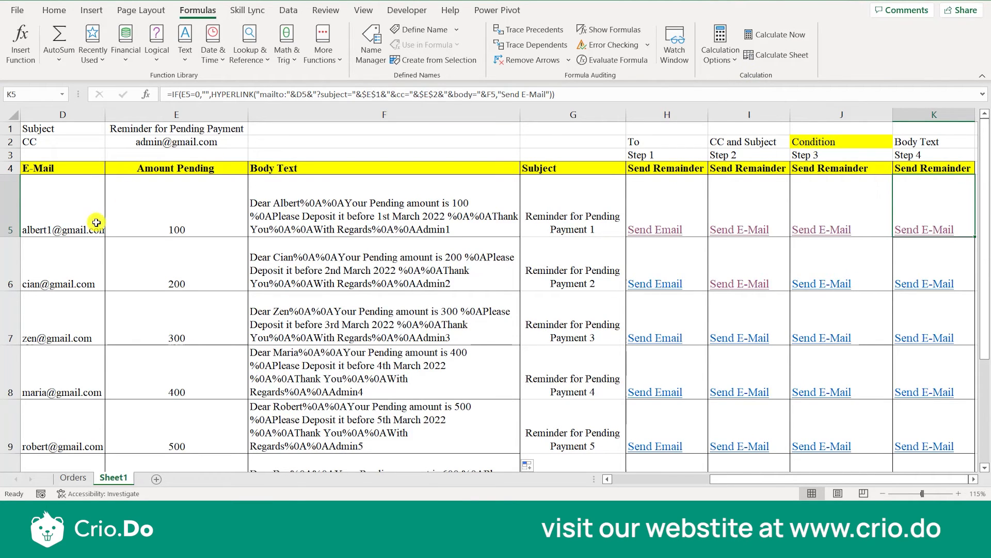
Review the first customer's row and the Customer Name, E-Mail and Amount Pending columns of the reminder table.
{"action": "left_click", "coordinate": [2, 212]}
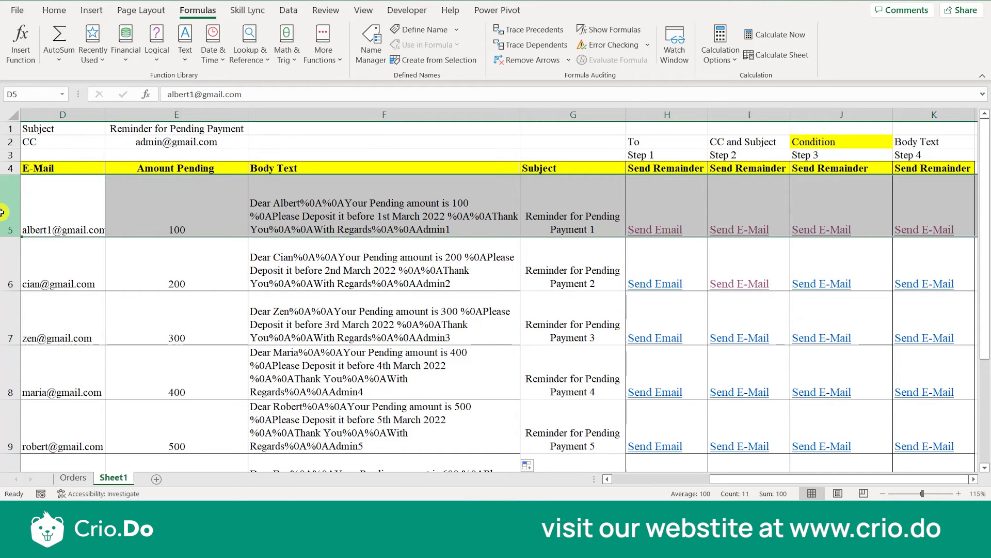
{"action": "left_click", "coordinate": [141, 200]}
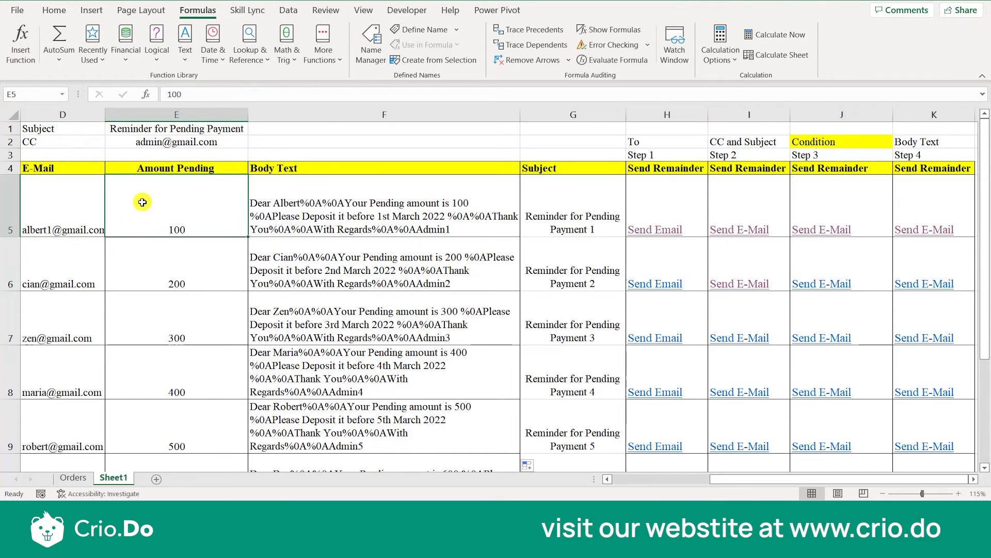
{"action": "key", "text": "Home"}
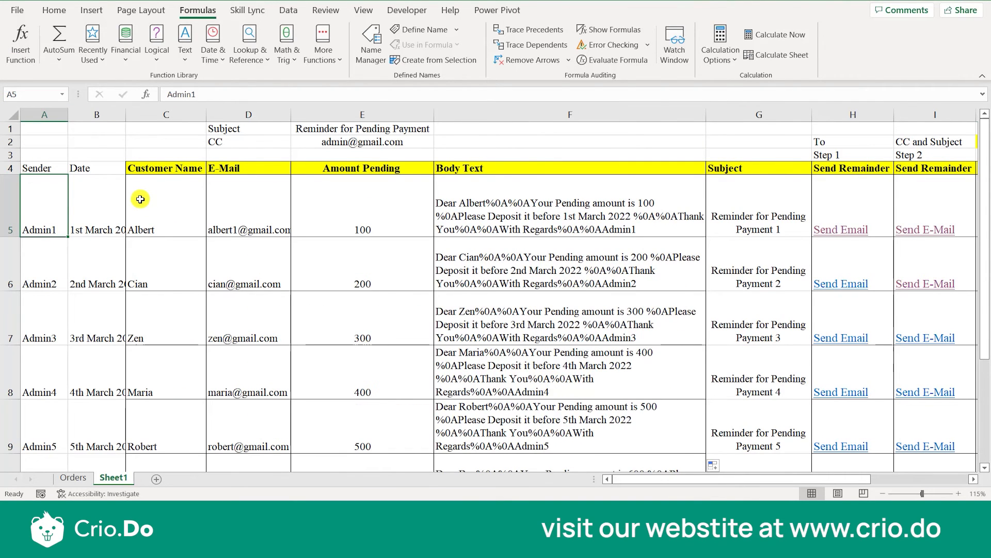
{"action": "left_click", "coordinate": [172, 167]}
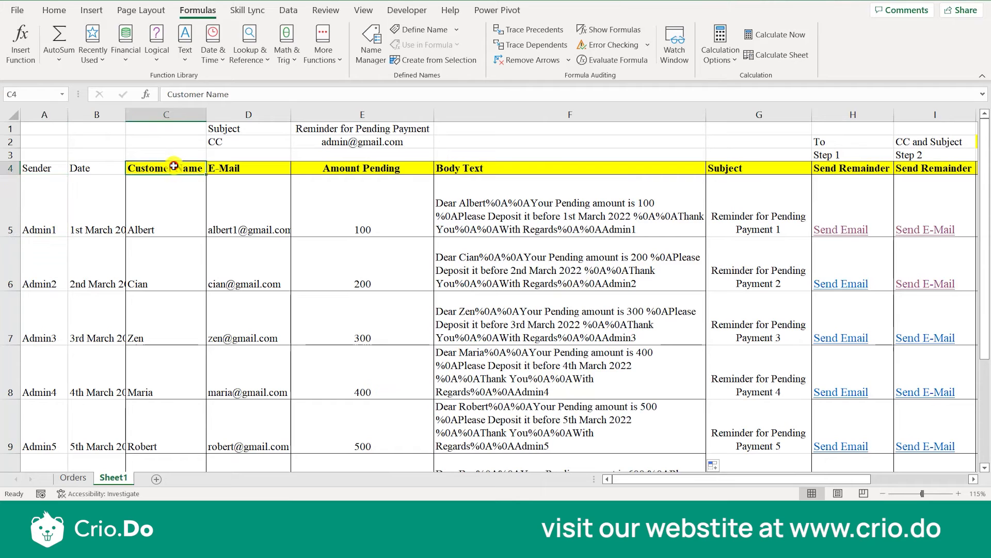
{"action": "key", "text": "Right"}
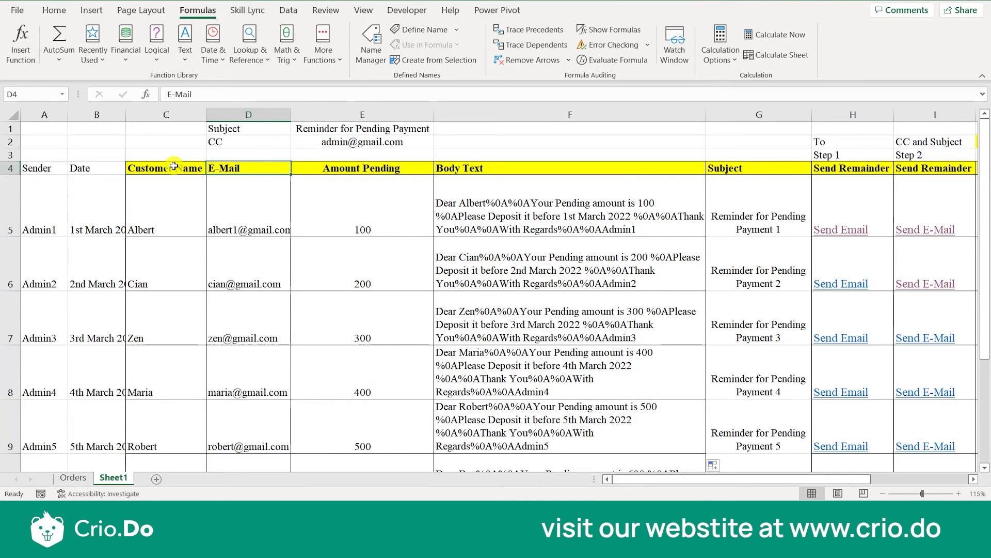
{"action": "key", "text": "Right"}
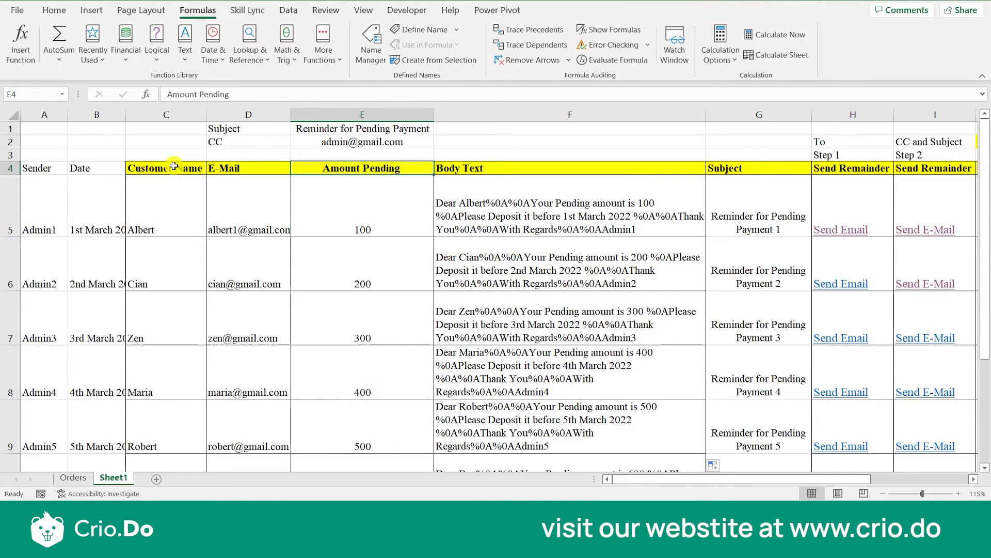
{"action": "left_click_drag", "start_coordinate": [174, 166], "coordinate": [365, 394]}
{"action": "left_click", "coordinate": [365, 394]}
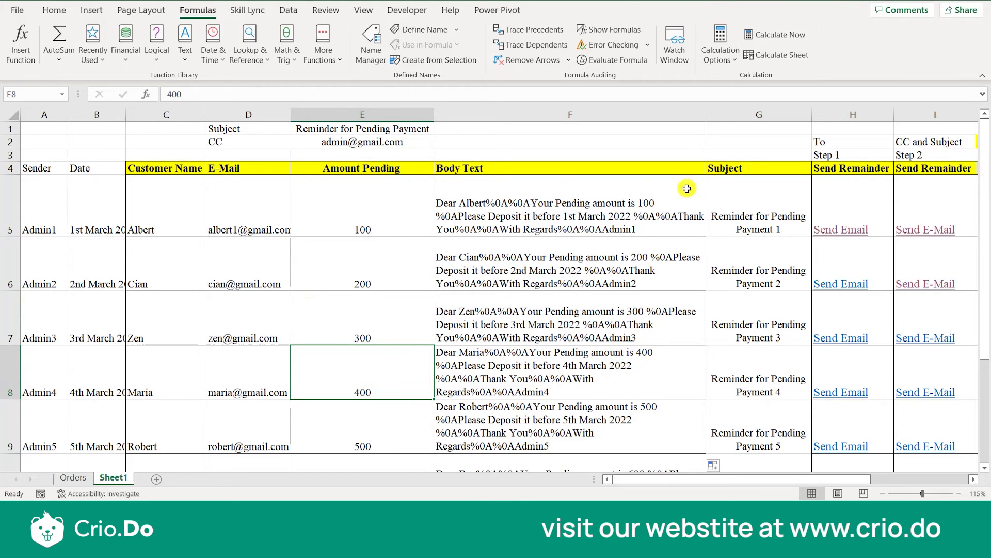
Change the friendly name in the H5 Step 1 HYPERLINK formula to "Click Me", test the link and close the mail window.
{"action": "left_click", "coordinate": [840, 208]}
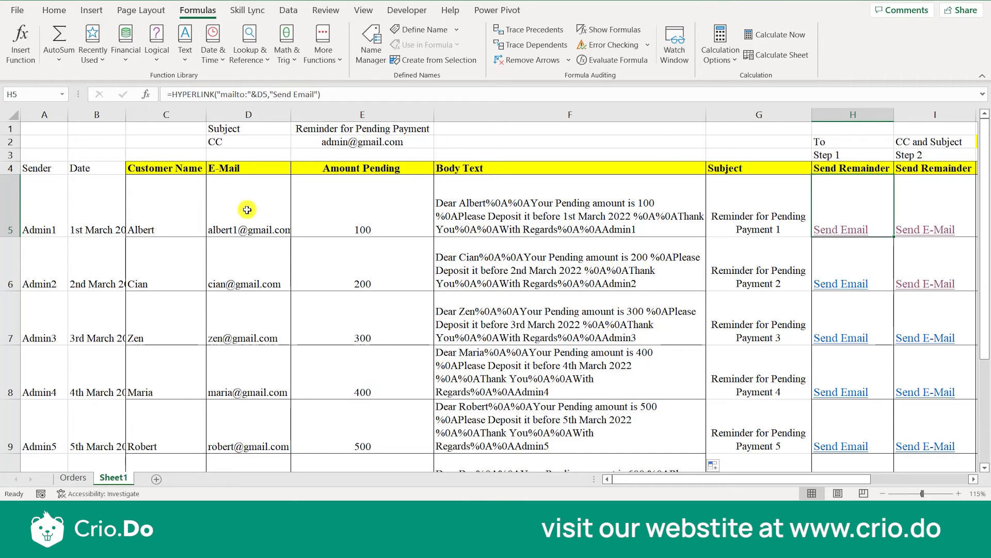
{"action": "left_click", "coordinate": [264, 94]}
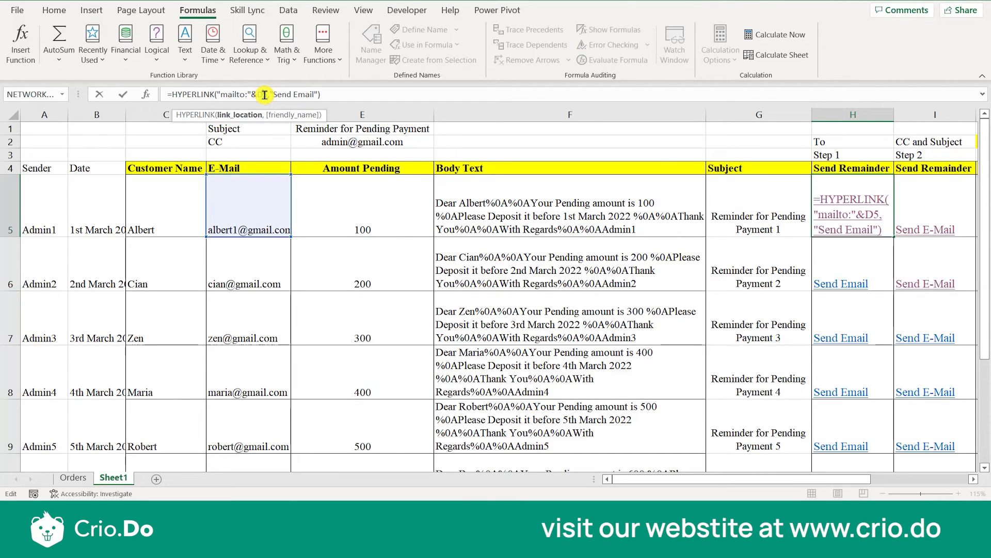
{"action": "left_click", "coordinate": [313, 94]}
{"action": "key", "text": "BackSpace"}
{"action": "key", "text": "BackSpace"}
{"action": "key", "text": "BackSpace"}
{"action": "key", "text": "BackSpace"}
{"action": "key", "text": "BackSpace"}
{"action": "key", "text": "BackSpace"}
{"action": "key", "text": "BackSpace"}
{"action": "key", "text": "BackSpace"}
{"action": "key", "text": "BackSpace"}
{"action": "key", "text": "BackSpace"}
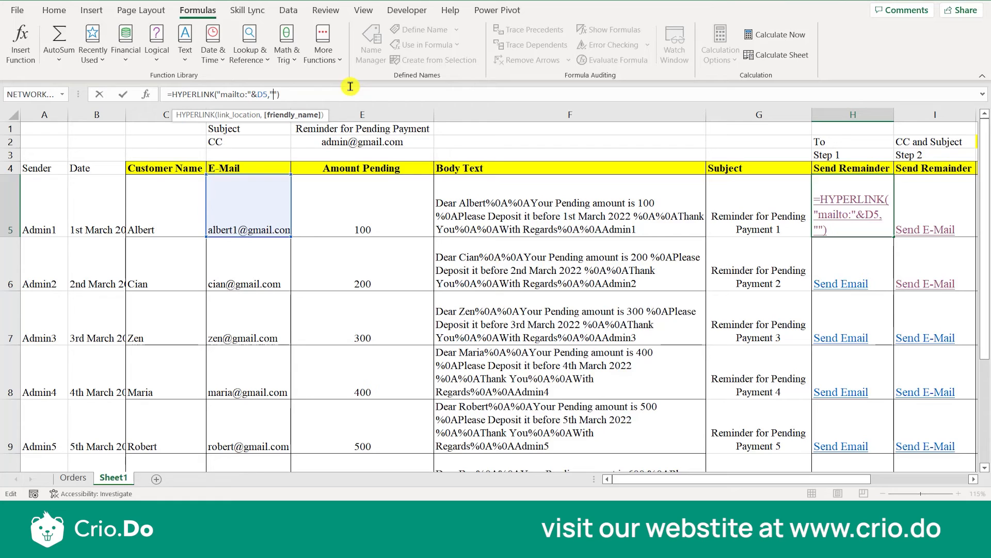
{"action": "type", "text": "Click ME"}
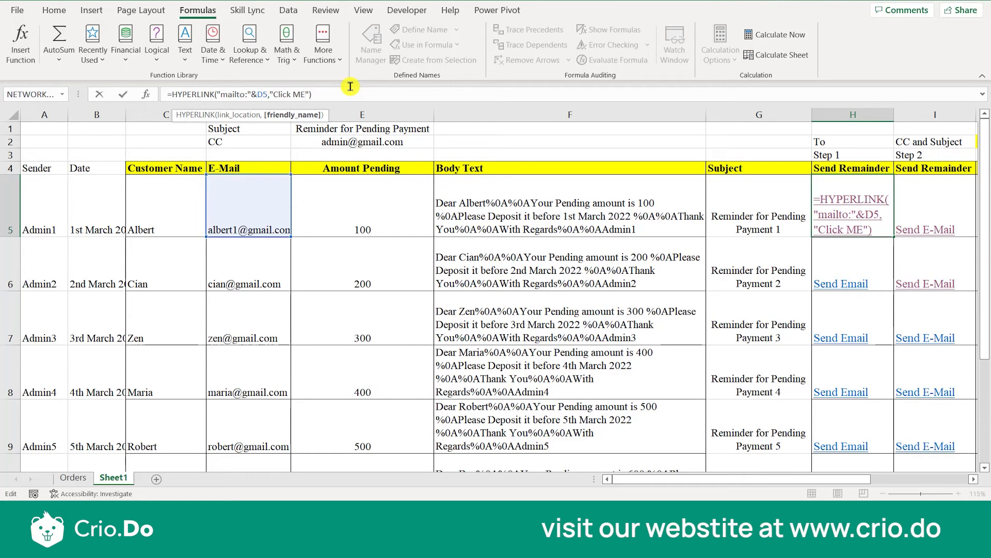
{"action": "key", "text": "Return"}
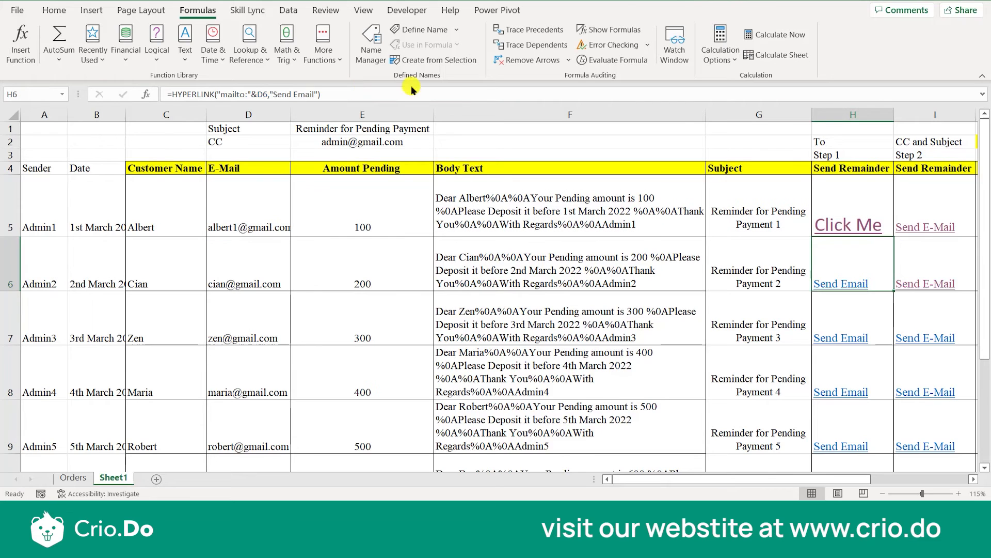
{"action": "left_click", "coordinate": [868, 231]}
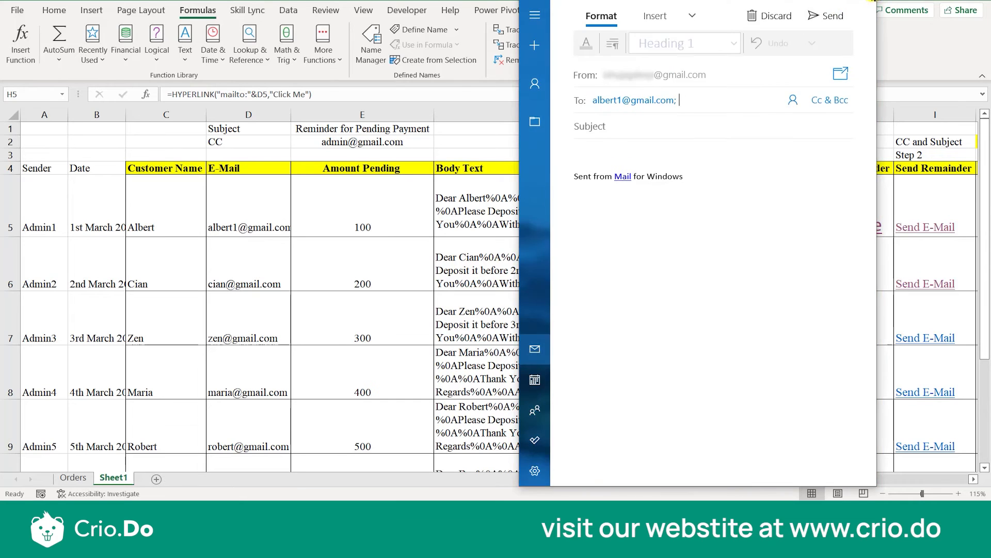
{"action": "left_click", "coordinate": [871, 4]}
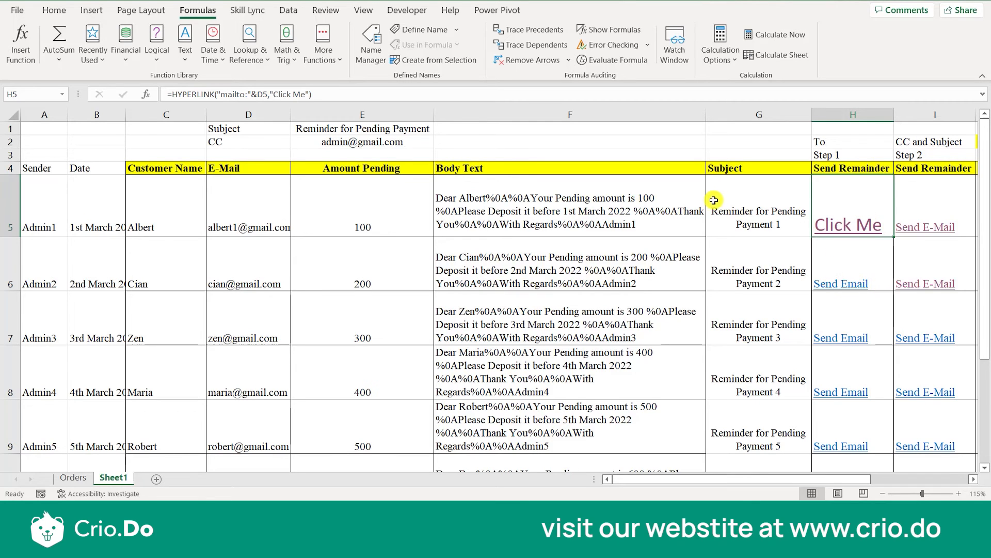
Replace the $E$1 subject reference in the I5 Step 2 formula with G5, check the generated email's subject and close the draft.
{"action": "key", "text": "Right"}
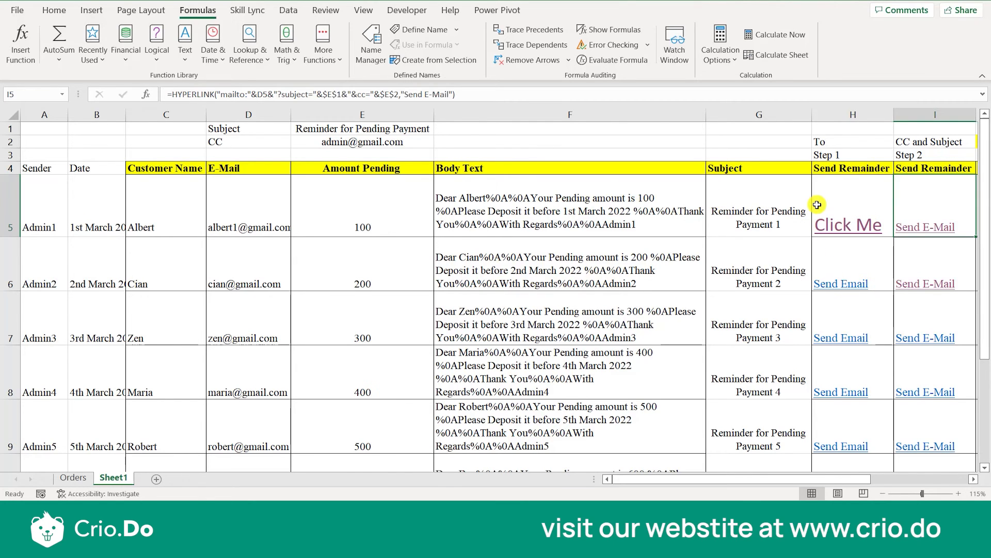
{"action": "scroll", "coordinate": [817, 205], "scroll_direction": "right", "scroll_amount": 2}
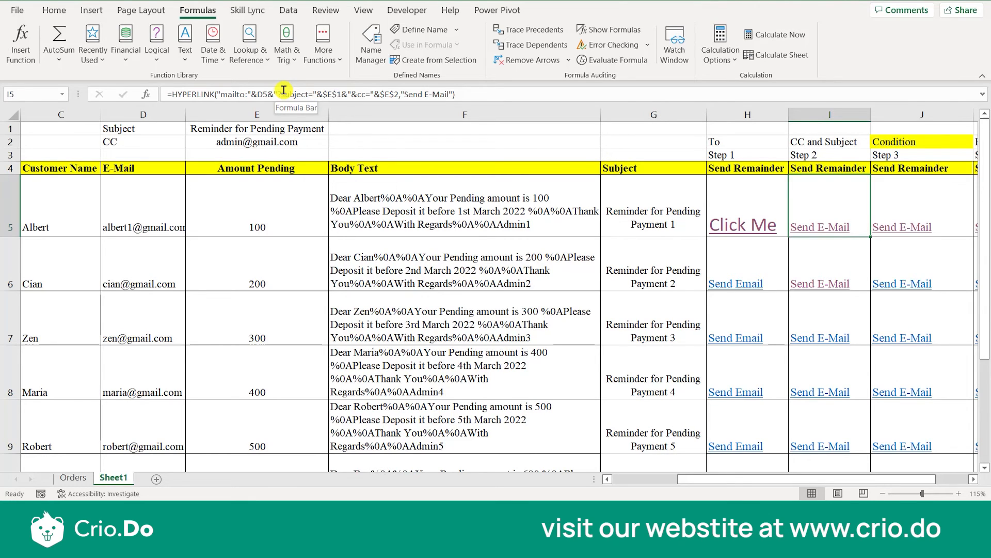
{"action": "double_click", "coordinate": [842, 200]}
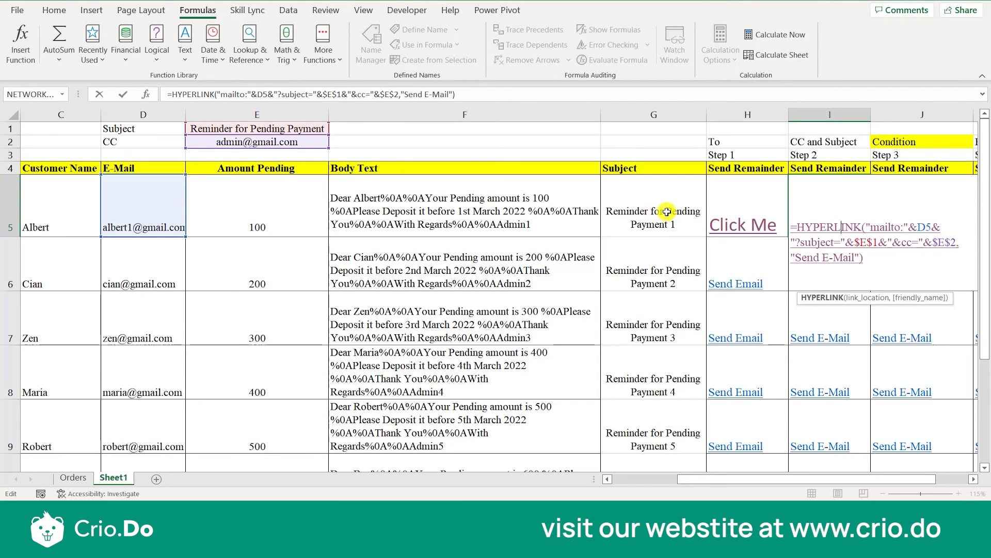
{"action": "left_click", "coordinate": [879, 242]}
{"action": "key", "text": "BackSpace"}
{"action": "key", "text": "BackSpace"}
{"action": "key", "text": "BackSpace"}
{"action": "key", "text": "BackSpace"}
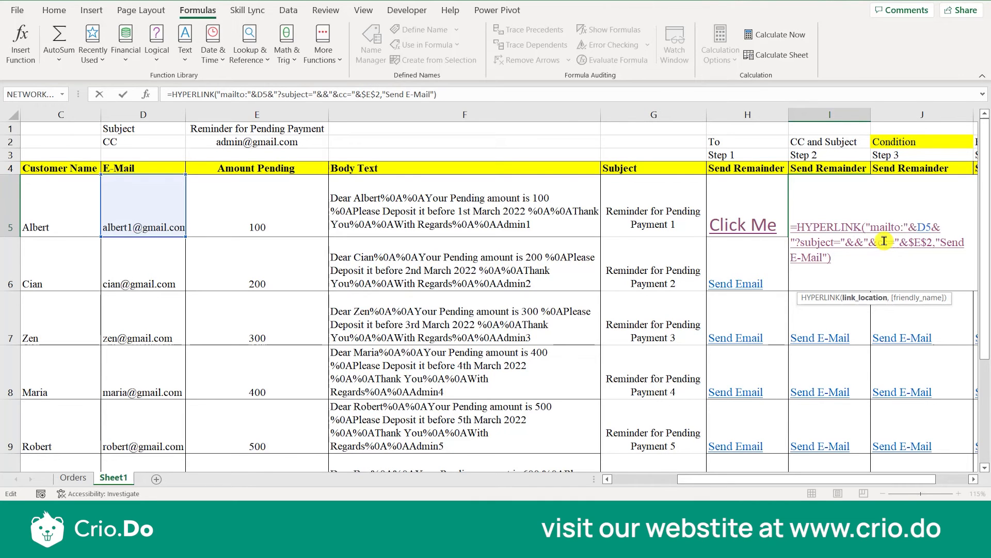
{"action": "type", "text": "G5&"}
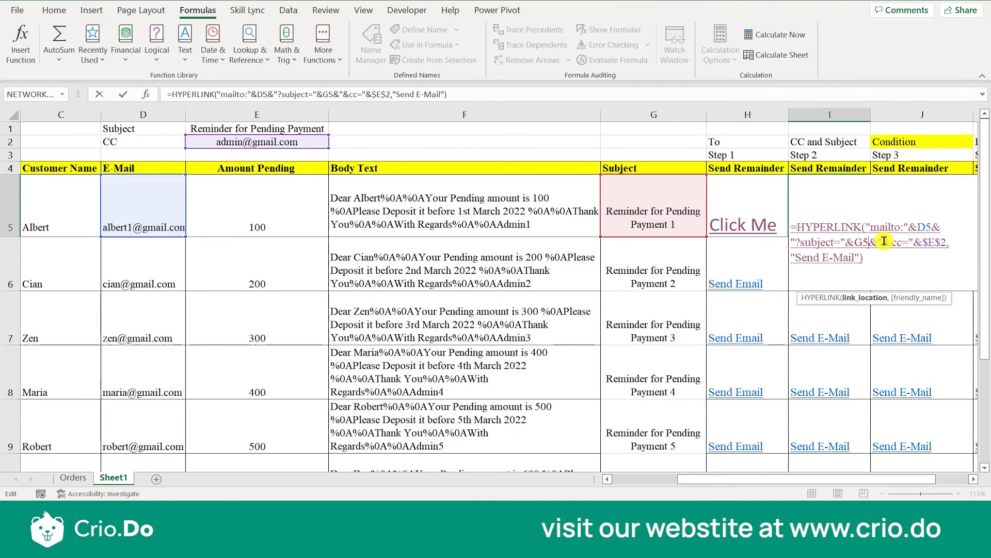
{"action": "key", "text": "Return"}
{"action": "left_click", "coordinate": [790, 228]}
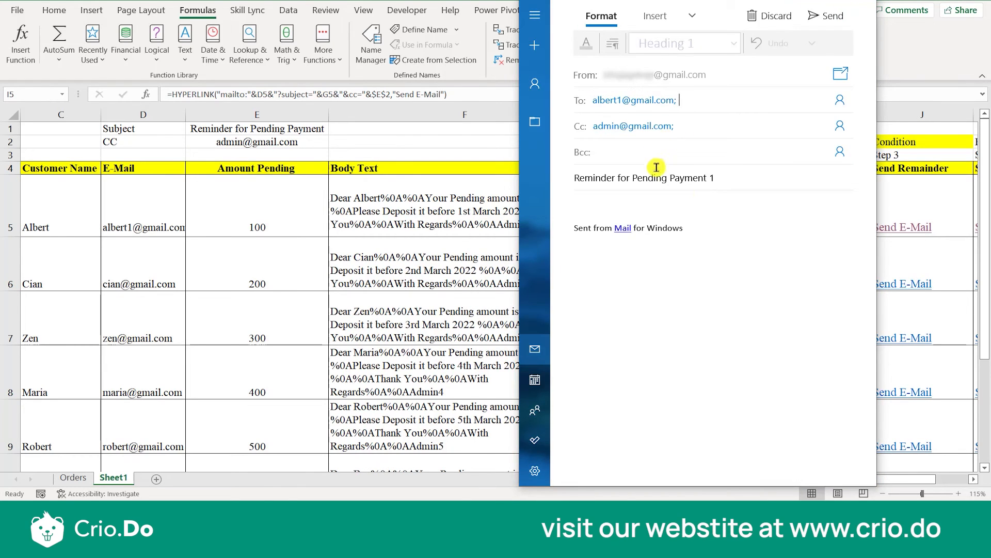
{"action": "left_click", "coordinate": [866, 1]}
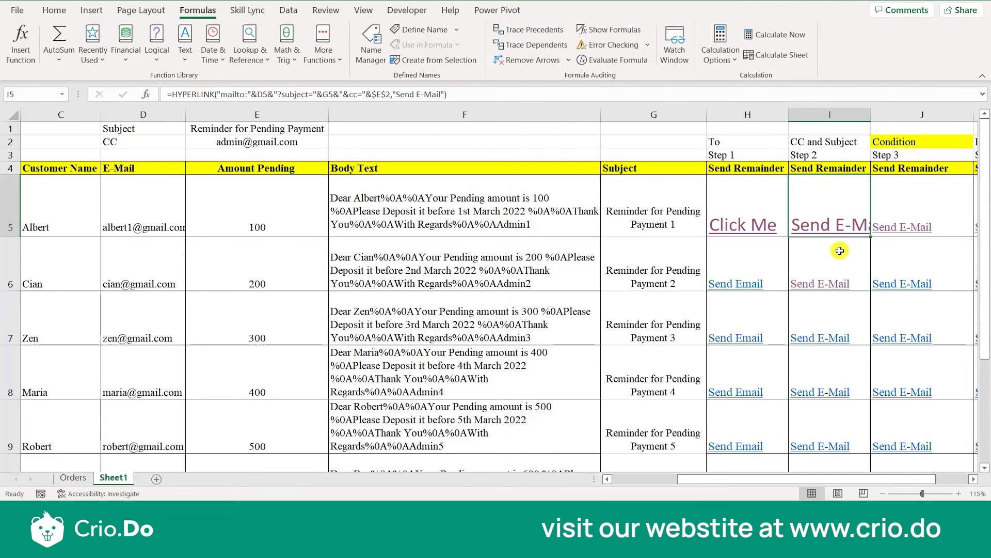
Fill the I5 formula down through I10, check the subject of the email generated from I10 and close the draft.
{"action": "left_click_drag", "start_coordinate": [869, 236], "coordinate": [848, 452]}
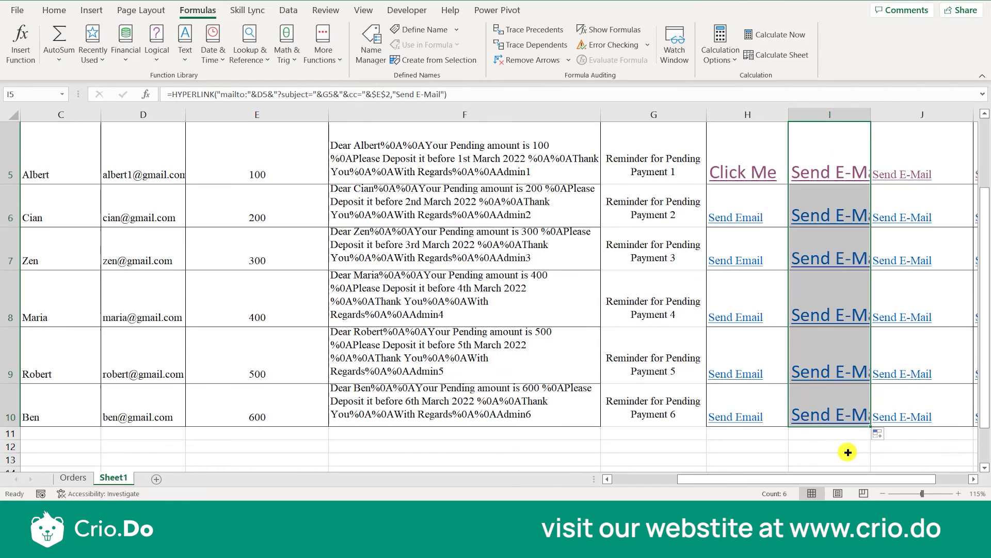
{"action": "left_click", "coordinate": [829, 418]}
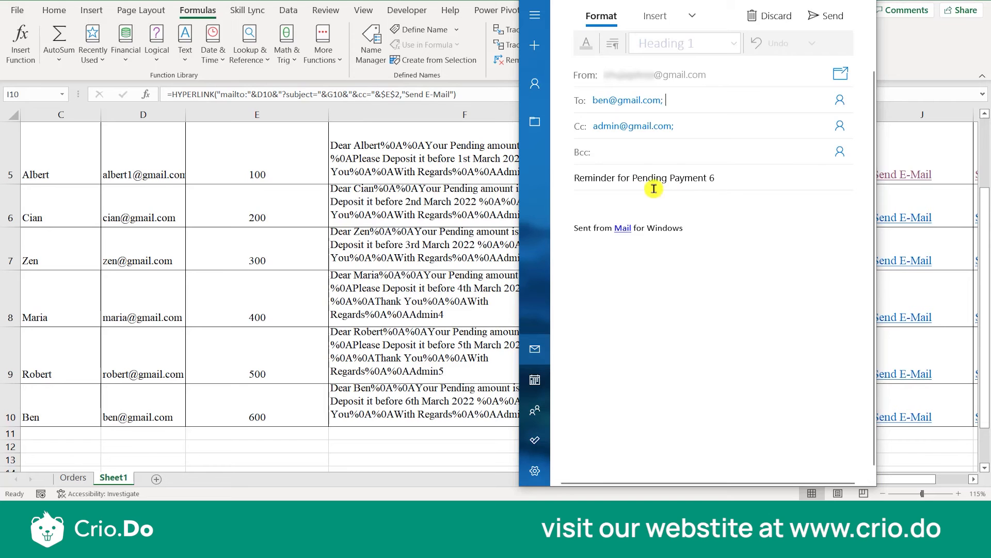
{"action": "left_click", "coordinate": [858, 2]}
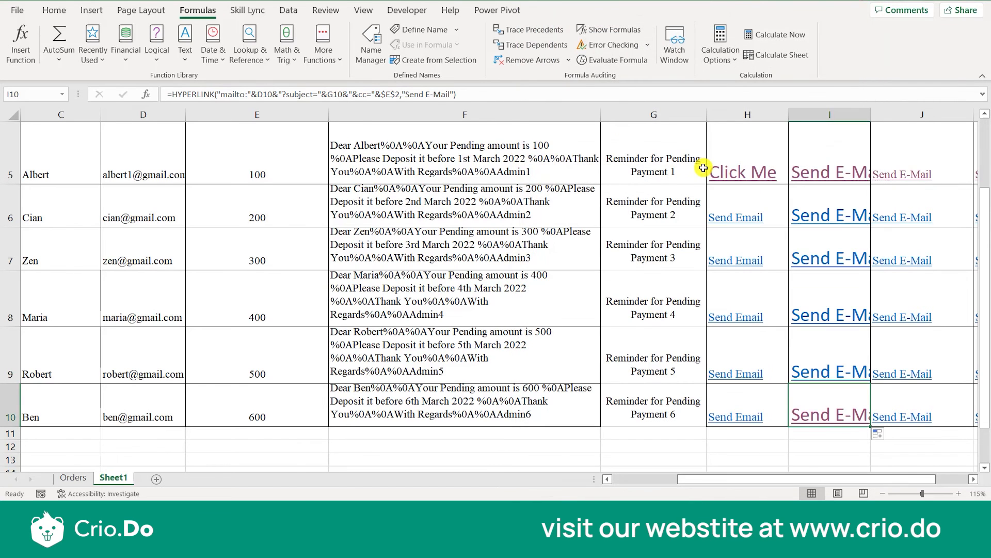
Examine the E5=0 condition in the J5 Step 3 formula, leaving the formula as it is.
{"action": "scroll", "coordinate": [626, 250], "scroll_direction": "up", "scroll_amount": 2}
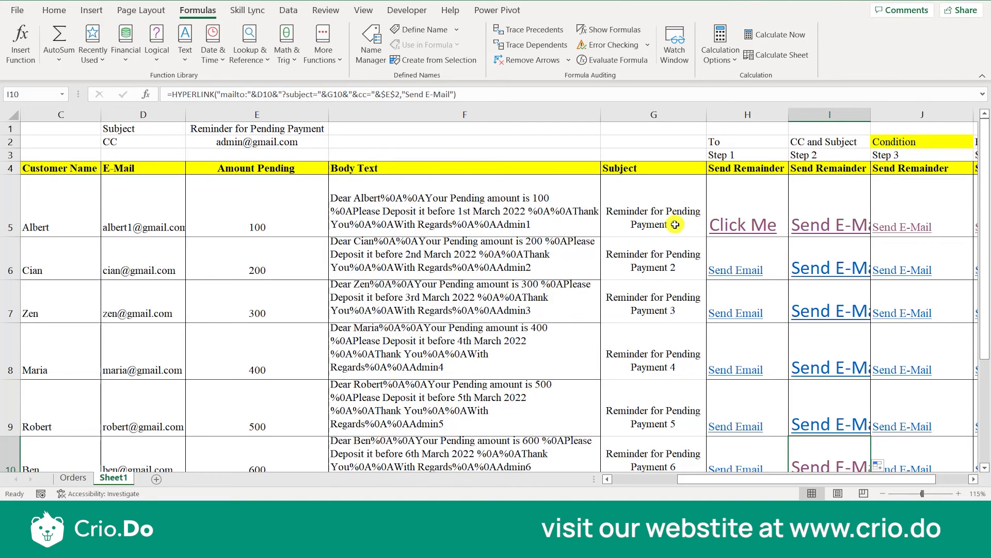
{"action": "left_click", "coordinate": [919, 220]}
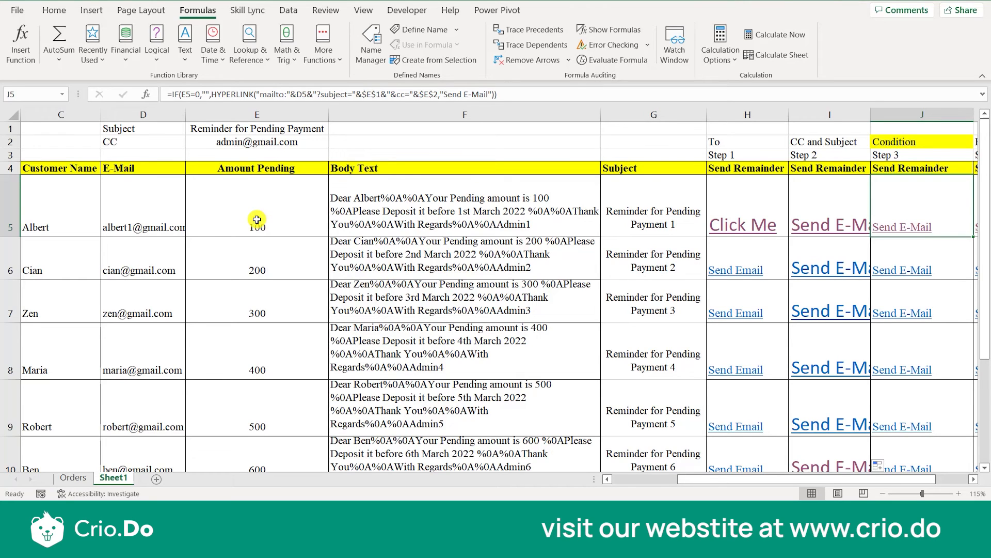
{"action": "left_click", "coordinate": [184, 96]}
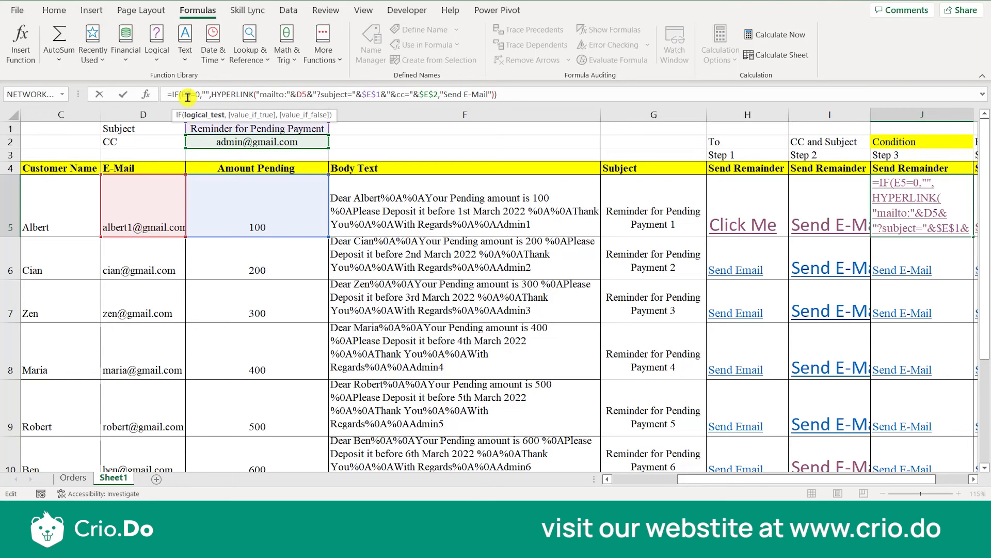
{"action": "left_click", "coordinate": [619, 209]}
{"action": "key", "text": "Right"}
{"action": "key", "text": "Right"}
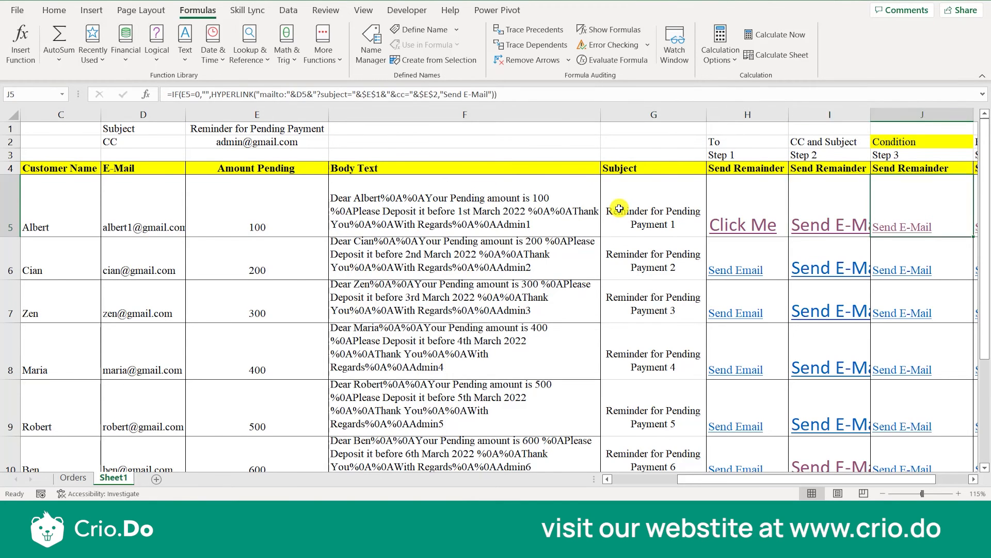
Examine the Step 4 formulas in column K from K5 down, including the body reference to F8 in K8.
{"action": "key", "text": "Right"}
{"action": "key", "text": "Right"}
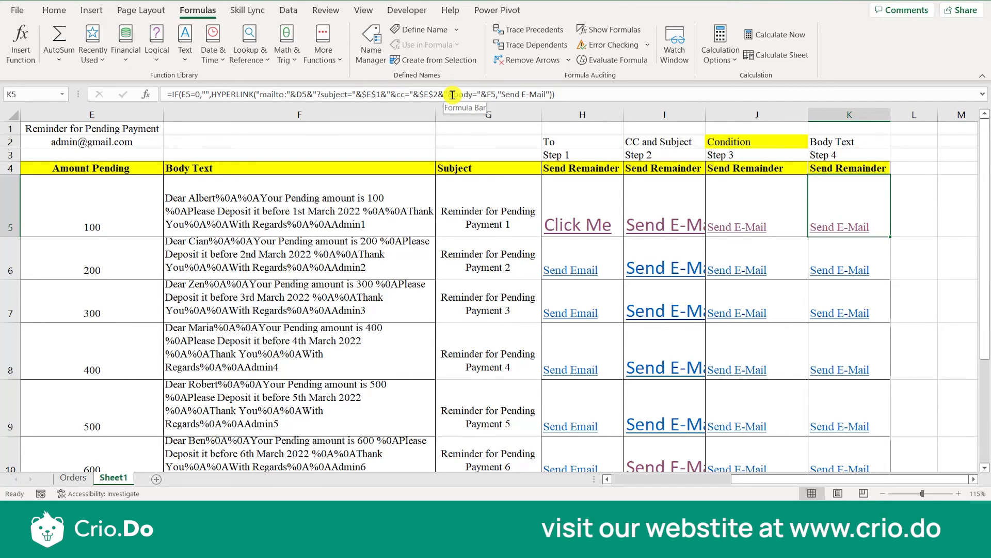
{"action": "key", "text": "Down"}
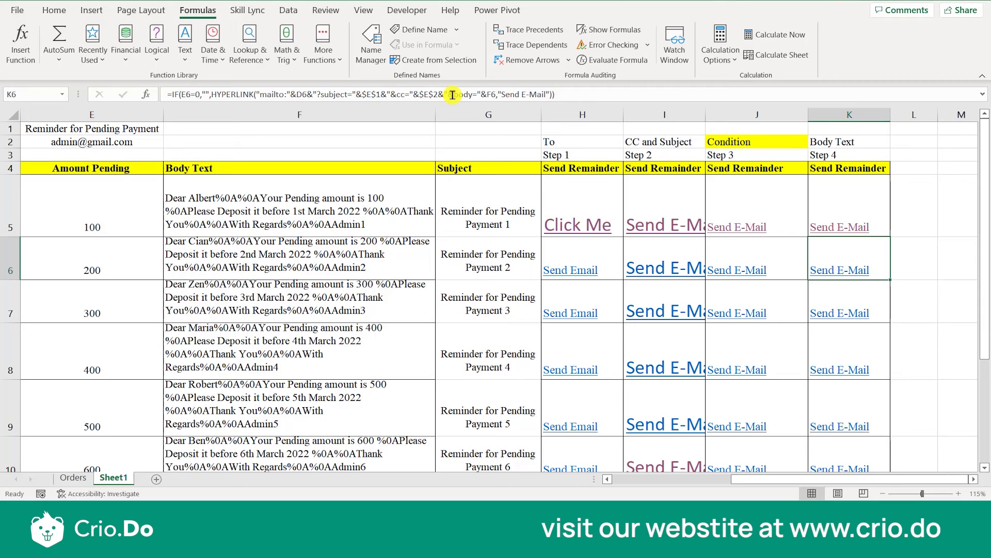
{"action": "key", "text": "Down"}
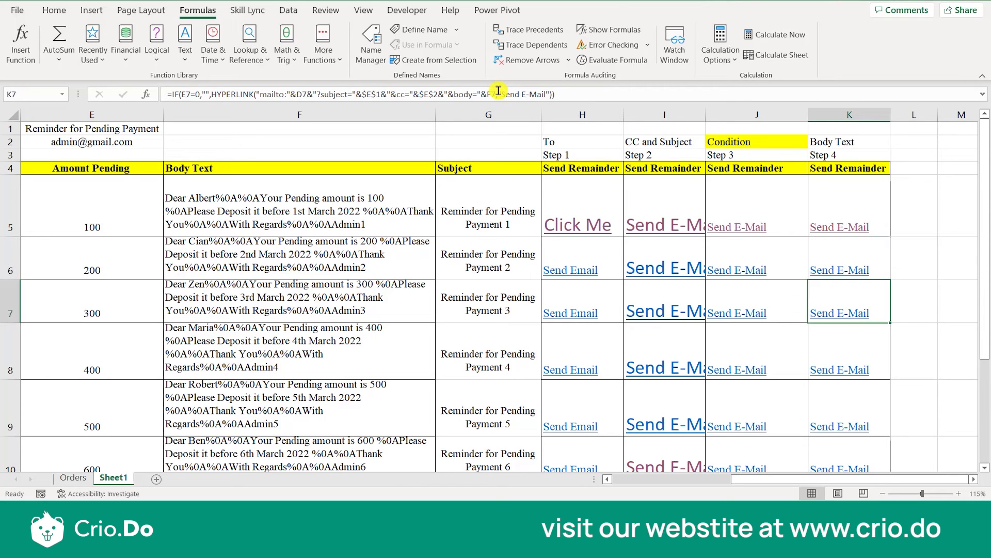
{"action": "key", "text": "Down"}
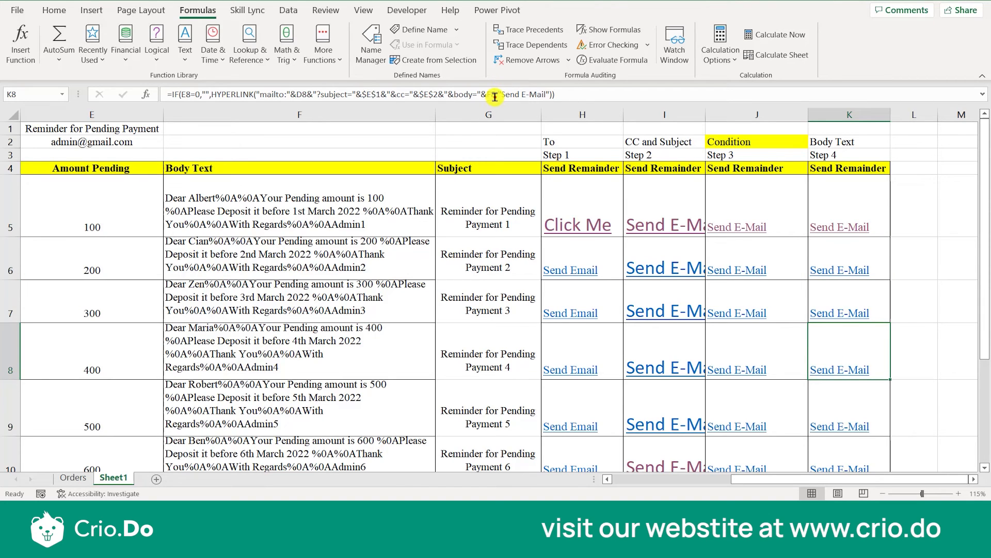
{"action": "left_click", "coordinate": [482, 94]}
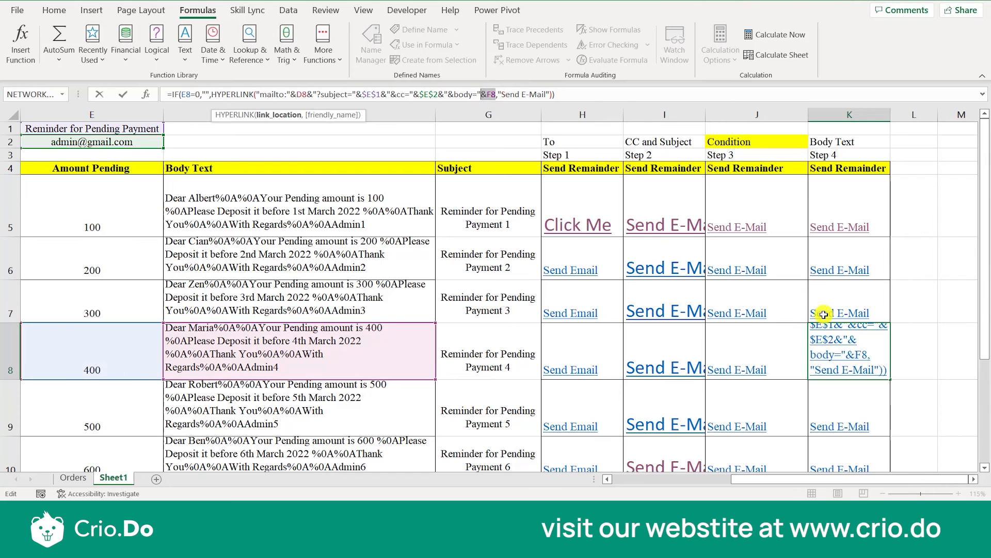
{"action": "key", "text": "Escape"}
{"action": "key", "text": "Down"}
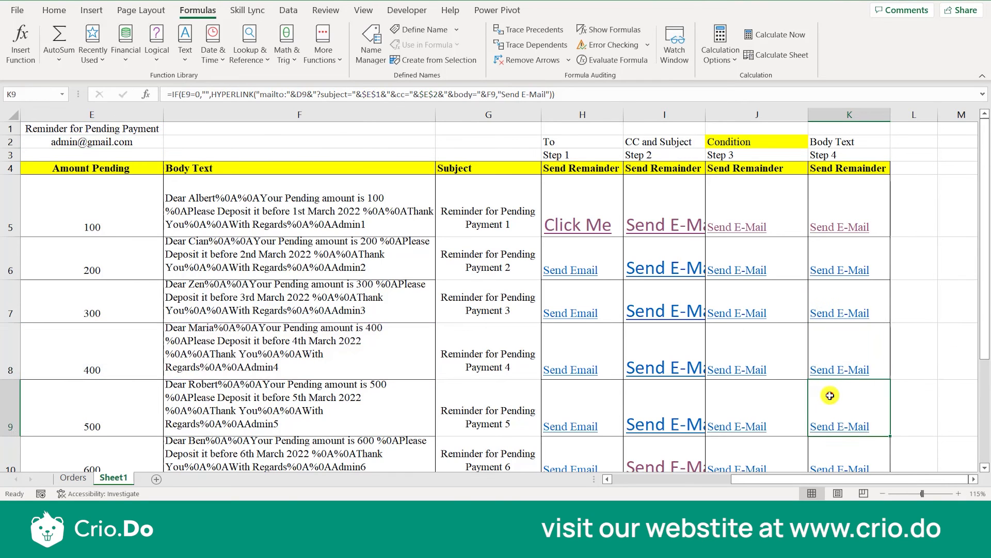
{"action": "key", "text": "Down"}
{"action": "key", "text": "Up"}
{"action": "key", "text": "Up"}
{"action": "key", "text": "Up"}
{"action": "key", "text": "Up"}
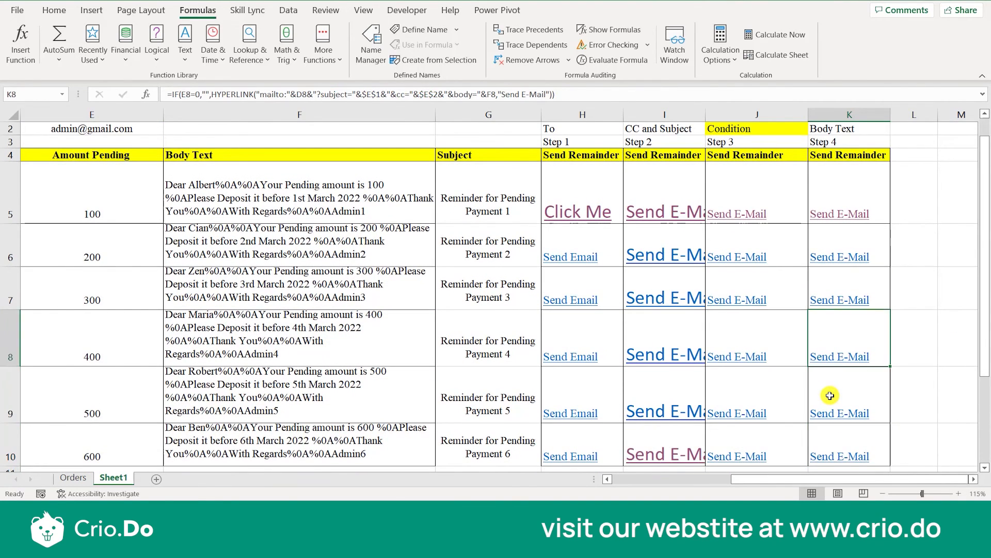
Review the Step 1 HYPERLINK formulas in column H from H5 to H10, comparing their mailto references and display text.
{"action": "key", "text": "Left"}
{"action": "key", "text": "Left"}
{"action": "key", "text": "Left"}
{"action": "key", "text": "Up"}
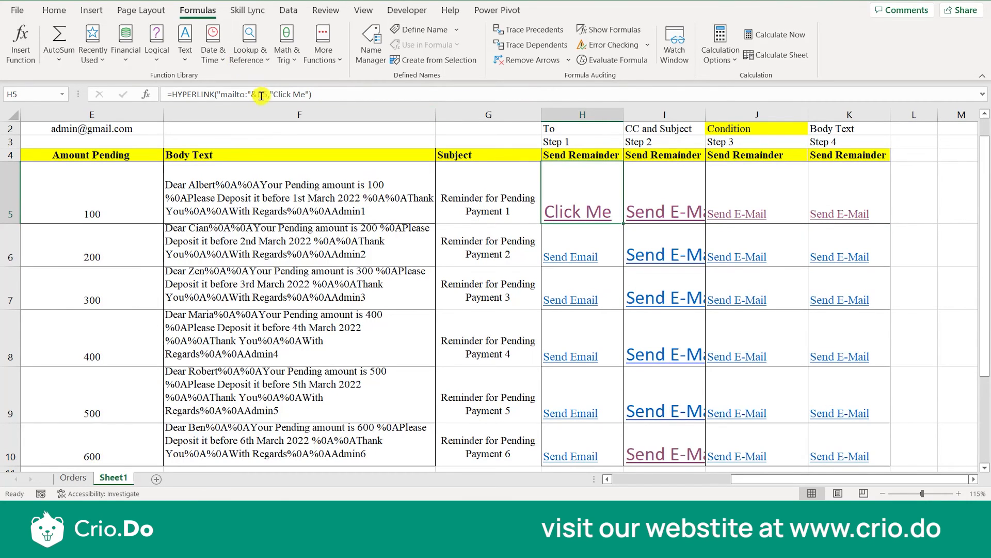
{"action": "key", "text": "Down"}
{"action": "key", "text": "Down"}
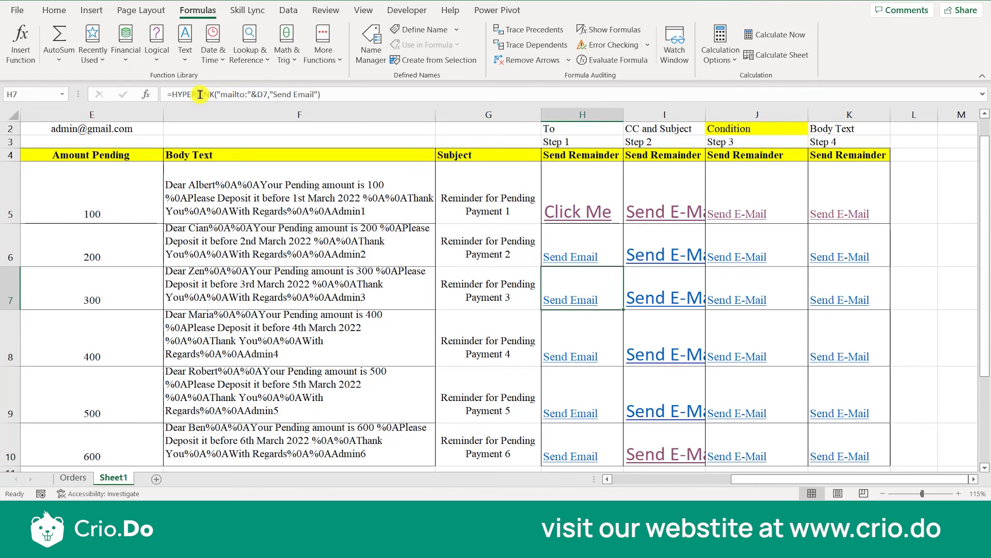
{"action": "key", "text": "Down"}
{"action": "key", "text": "Down"}
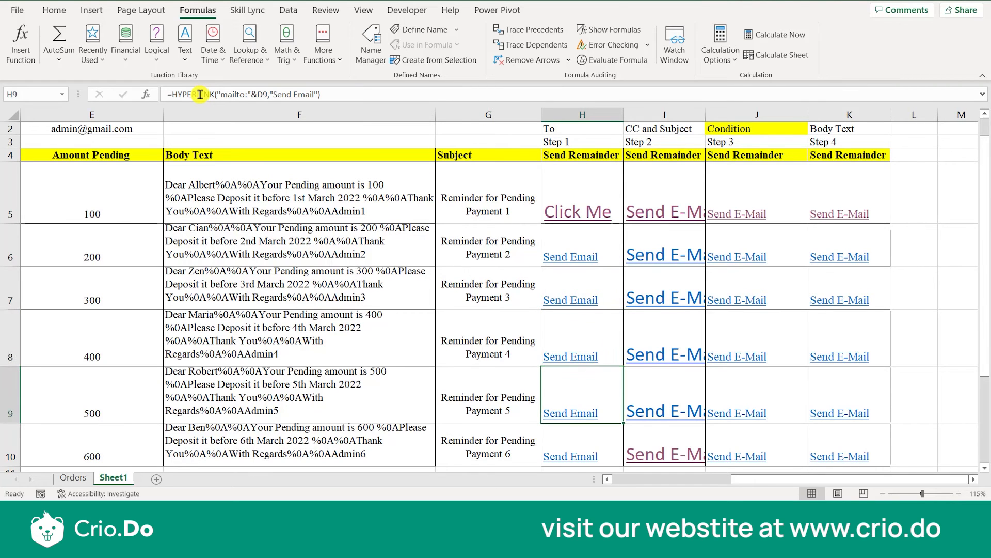
{"action": "key", "text": "Down"}
{"action": "key", "text": "Down"}
{"action": "key", "text": "Up"}
{"action": "key", "text": "Up"}
{"action": "key", "text": "Up"}
{"action": "key", "text": "Up"}
{"action": "key", "text": "Up"}
{"action": "key", "text": "Up"}
Review the Step 2 formulas in I5 through I10, comparing the column G subject references with the fixed $E$2 CC reference.
{"action": "key", "text": "Right"}
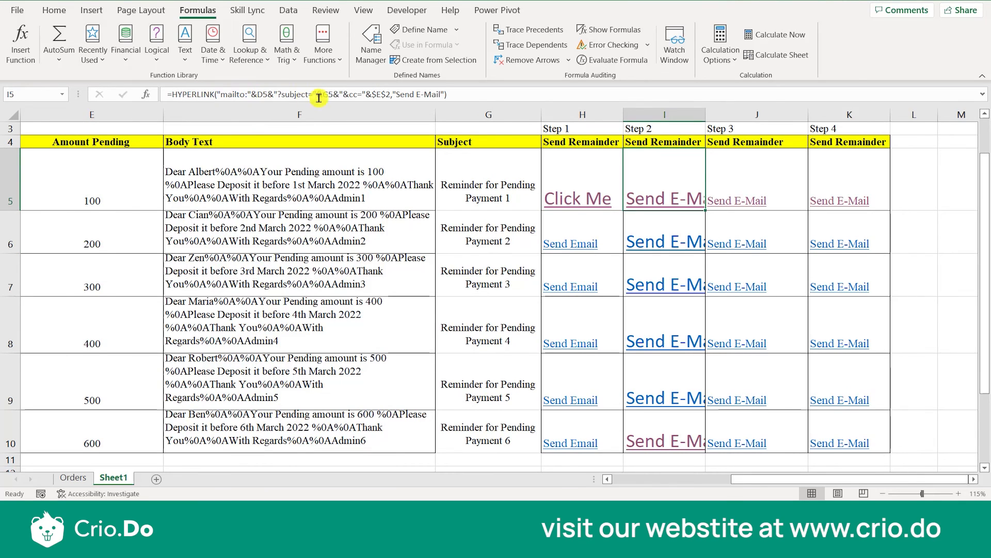
{"action": "key", "text": "Down"}
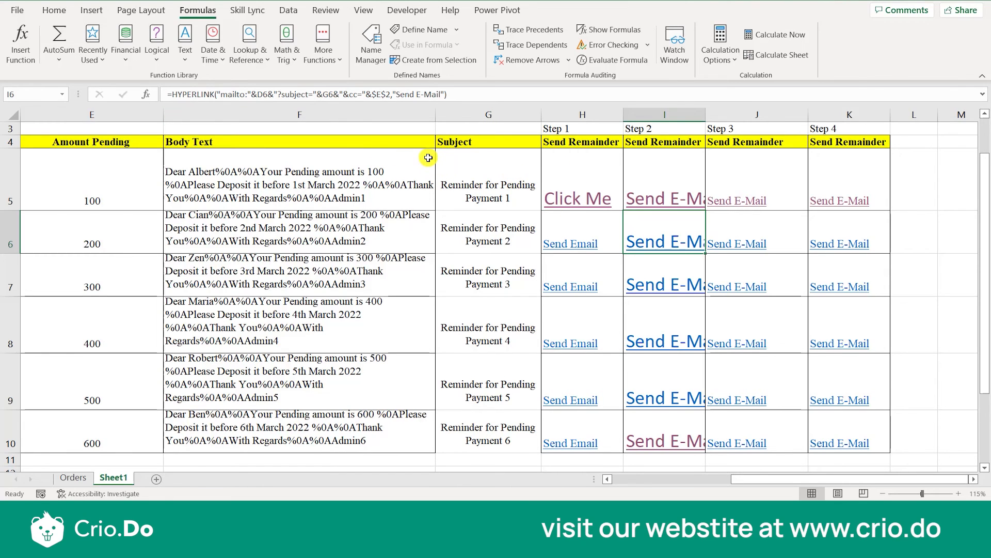
{"action": "key", "text": "Down"}
{"action": "key", "text": "Down"}
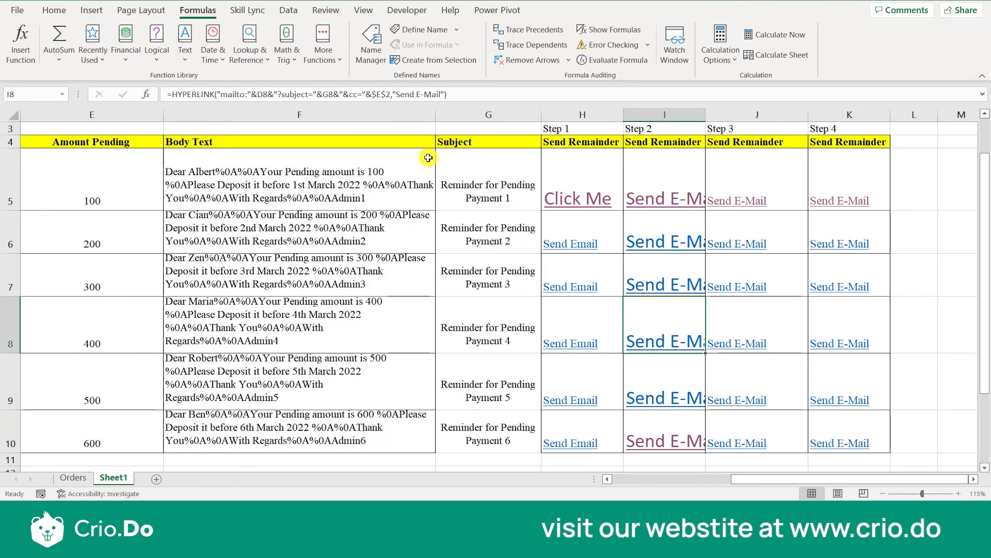
{"action": "key", "text": "Down"}
{"action": "key", "text": "Down"}
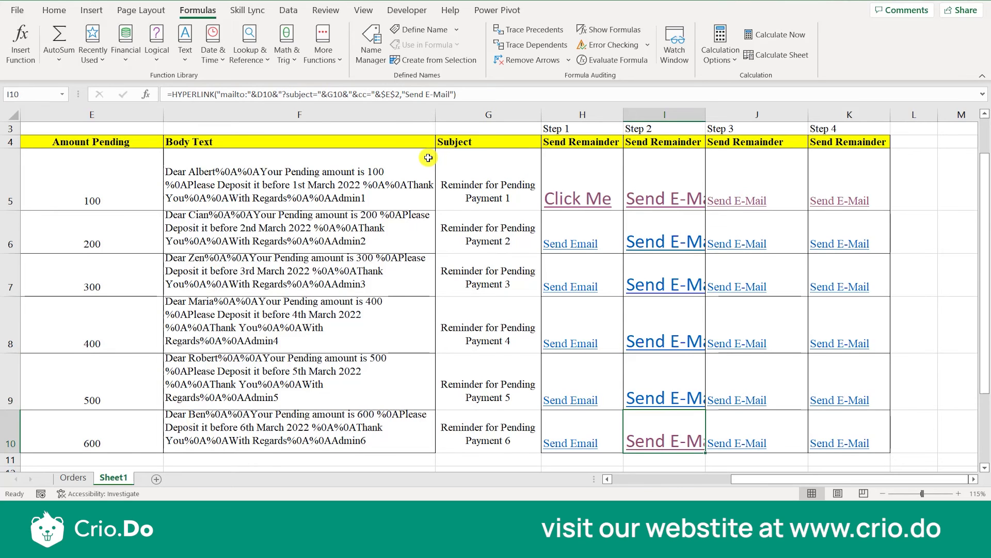
{"action": "key", "text": "Up"}
{"action": "key", "text": "Up"}
{"action": "key", "text": "Up"}
{"action": "key", "text": "Up"}
{"action": "key", "text": "Up"}
{"action": "key", "text": "Right"}
{"action": "key", "text": "Left"}
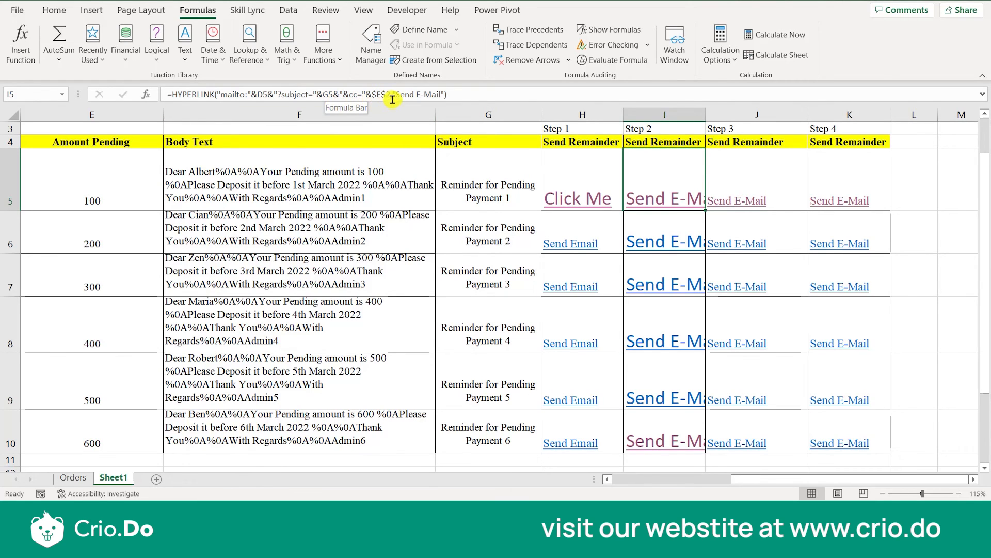
{"action": "key", "text": "Down"}
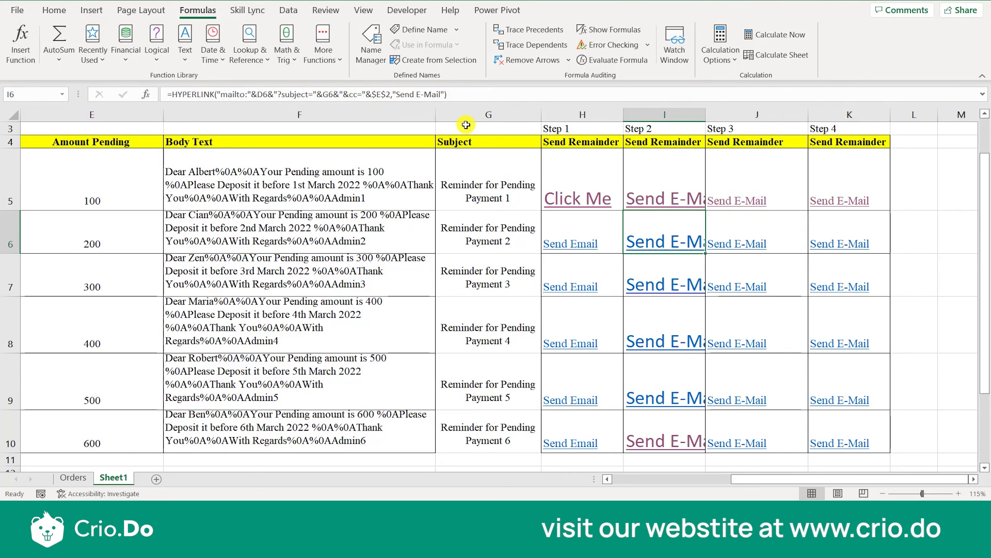
{"action": "key", "text": "Down"}
{"action": "key", "text": "Down"}
{"action": "key", "text": "Down"}
{"action": "key", "text": "Down"}
{"action": "key", "text": "Down"}
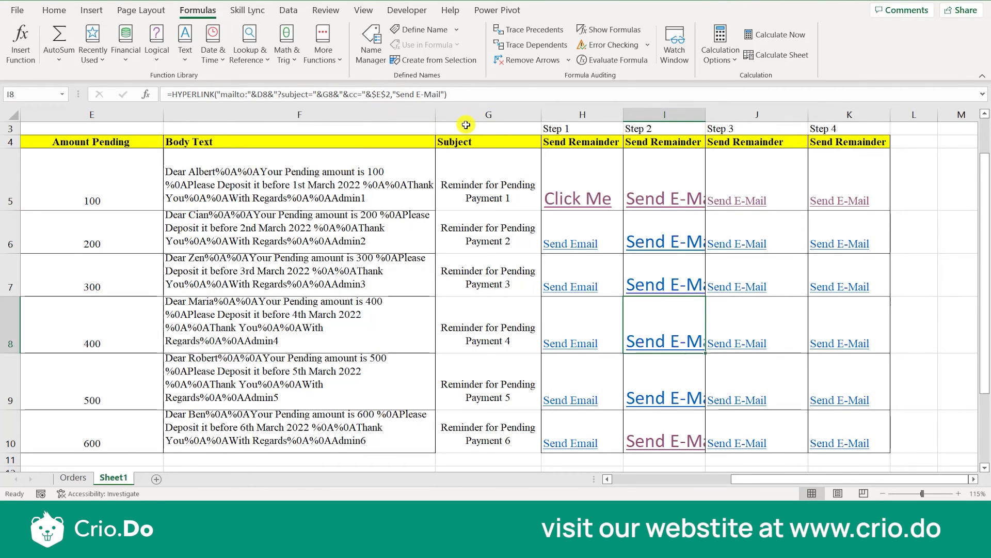
{"action": "key", "text": "Up"}
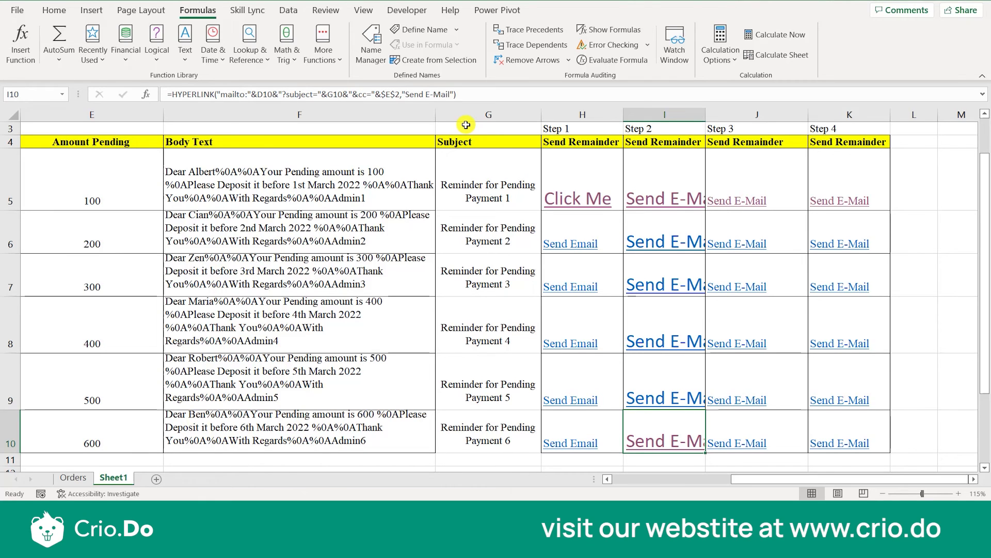
{"action": "key", "text": "Up"}
{"action": "key", "text": "Up"}
{"action": "key", "text": "Up"}
{"action": "key", "text": "Up"}
{"action": "key", "text": "Up"}
{"action": "key", "text": "Up"}
Review the Step 3 formulas in J5 through J10, comparing their amount-pending conditions row by row.
{"action": "key", "text": "Right"}
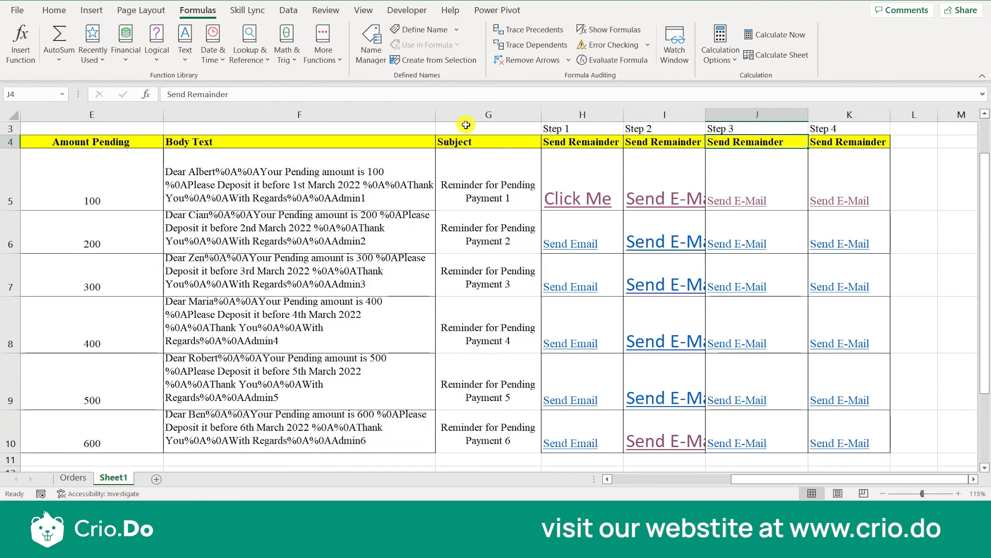
{"action": "key", "text": "Down"}
{"action": "key", "text": "Up"}
{"action": "key", "text": "Down"}
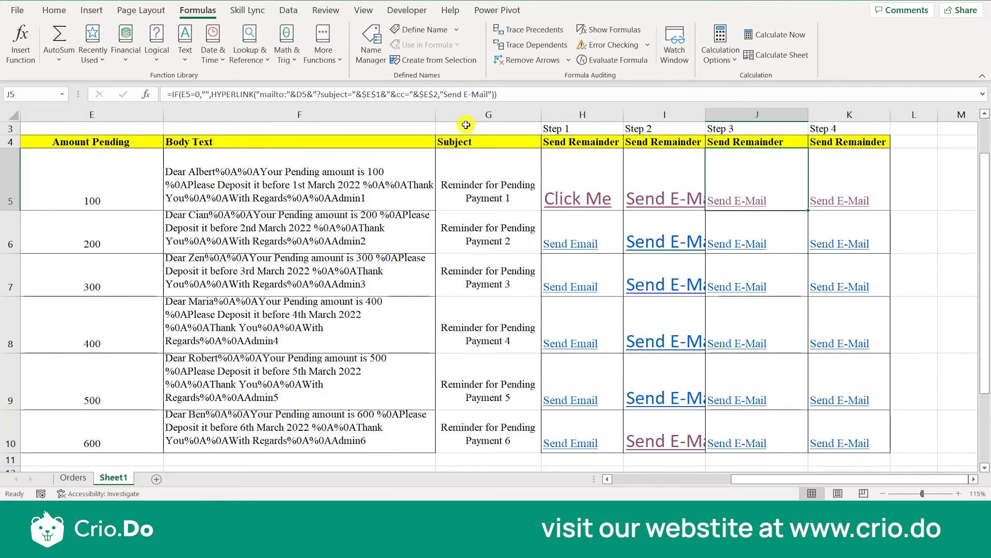
{"action": "key", "text": "Down"}
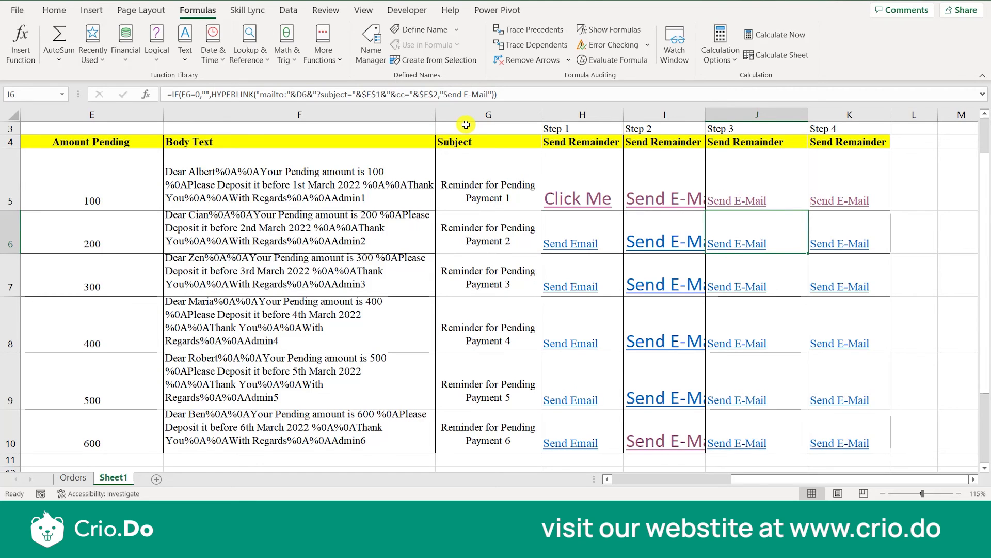
{"action": "key", "text": "Down"}
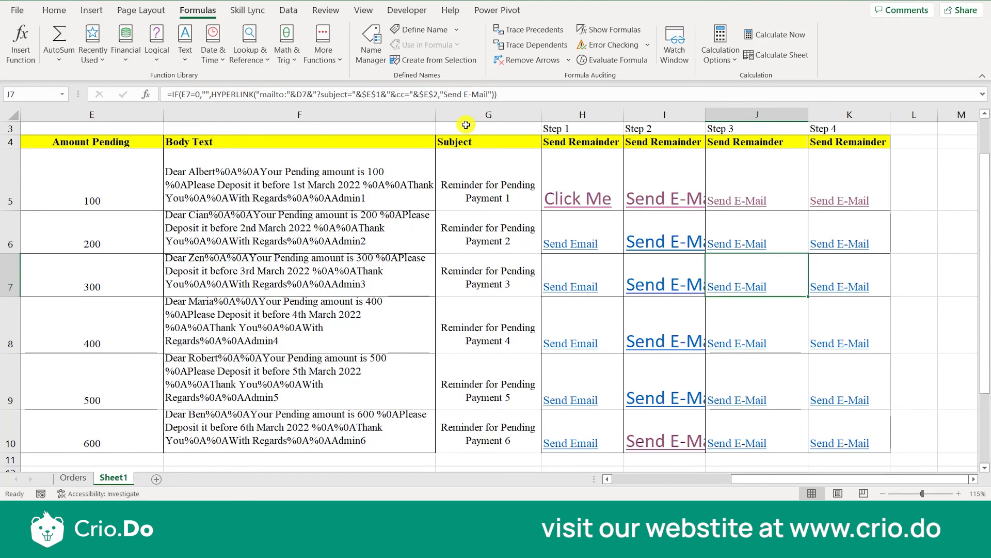
{"action": "key", "text": "Down"}
{"action": "key", "text": "Down"}
{"action": "key", "text": "Down"}
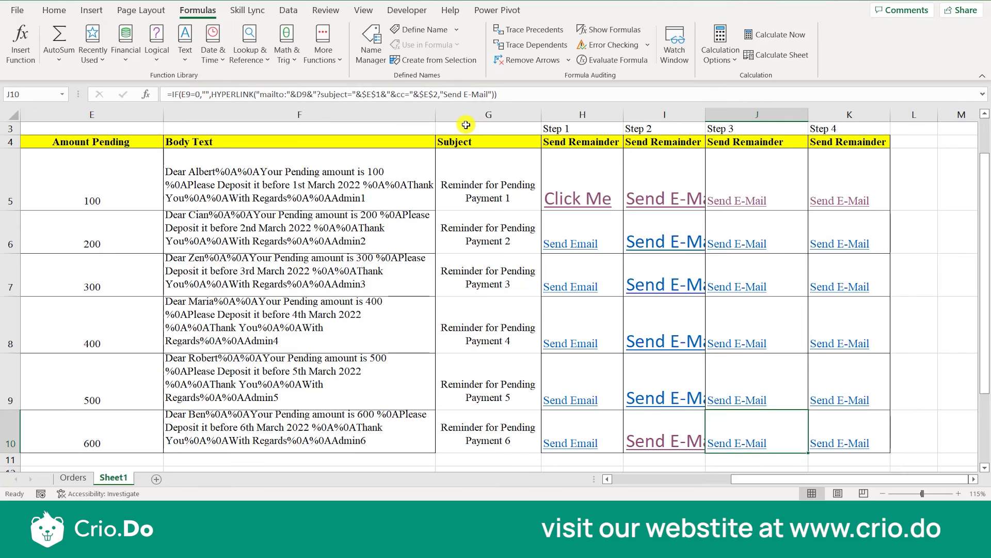
{"action": "key", "text": "Up"}
{"action": "key", "text": "Up"}
{"action": "key", "text": "Up"}
{"action": "key", "text": "Up"}
{"action": "key", "text": "Up"}
{"action": "key", "text": "Up"}
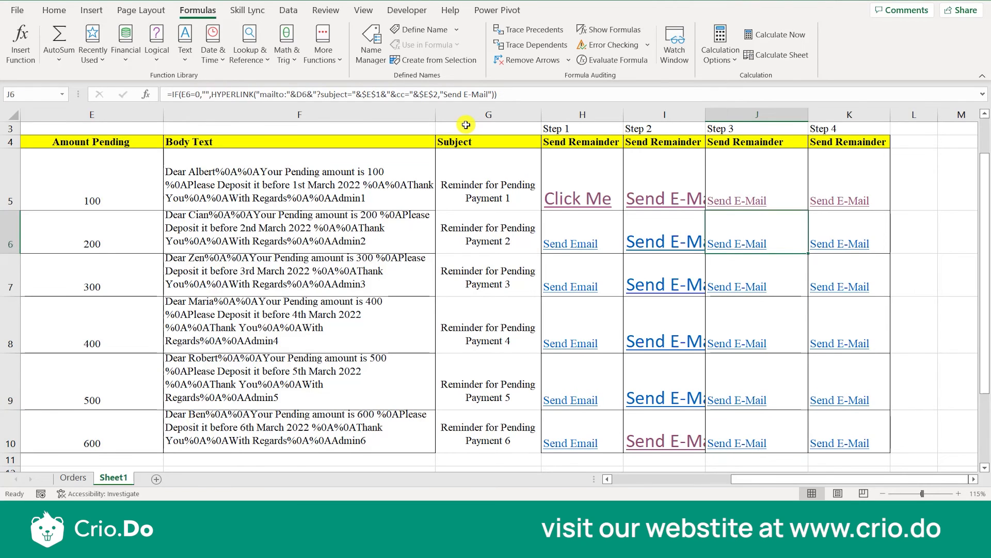
Review the Step 4 formulas down column K from K5, comparing the body references to the Body Text column.
{"action": "key", "text": "Right"}
{"action": "key", "text": "Down"}
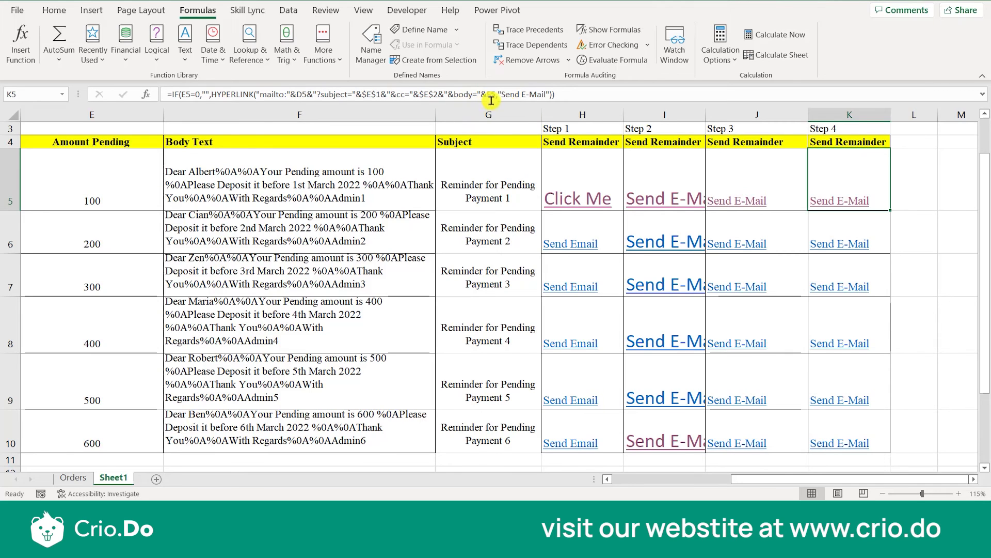
{"action": "key", "text": "Down"}
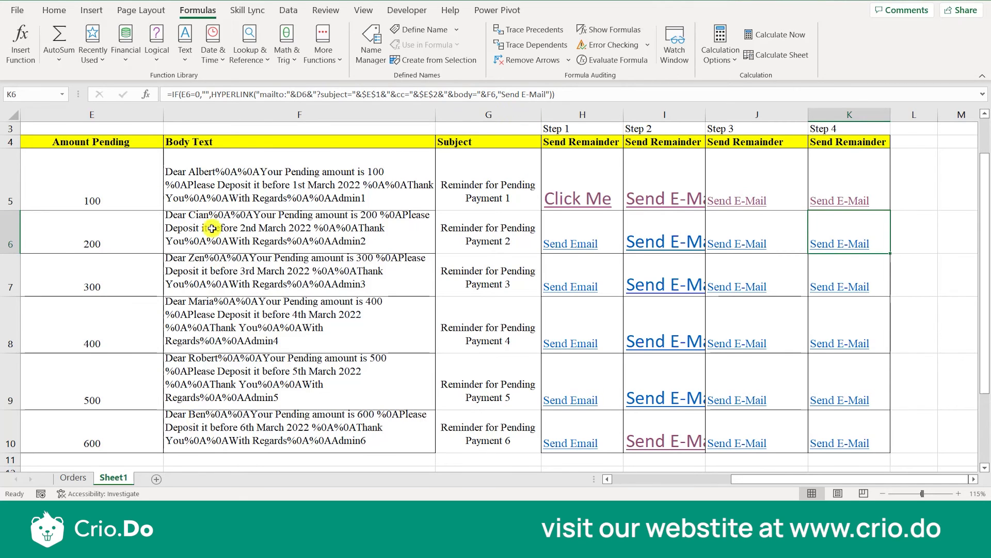
{"action": "key", "text": "Down"}
{"action": "key", "text": "Down"}
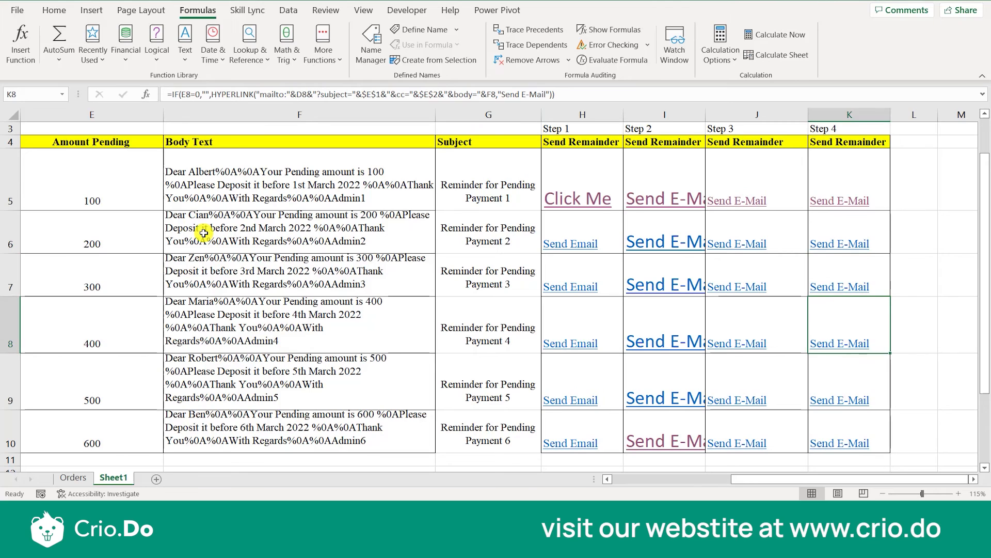
{"action": "key", "text": "Down"}
{"action": "key", "text": "Down"}
{"action": "key", "text": "Down"}
{"action": "key", "text": "Up"}
{"action": "key", "text": "Up"}
{"action": "key", "text": "Up"}
{"action": "key", "text": "Up"}
{"action": "key", "text": "Up"}
{"action": "key", "text": "Up"}
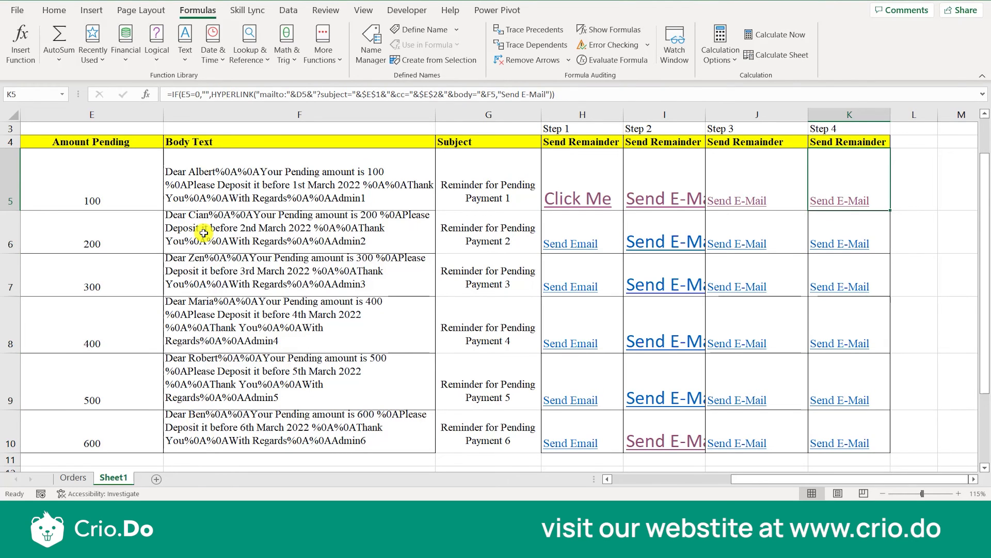
Go over the row 2 headings for the four steps: To, CC and Subject, Condition and Body Text.
{"action": "key", "text": "Left"}
{"action": "key", "text": "Left"}
{"action": "key", "text": "Left"}
{"action": "key", "text": "Up"}
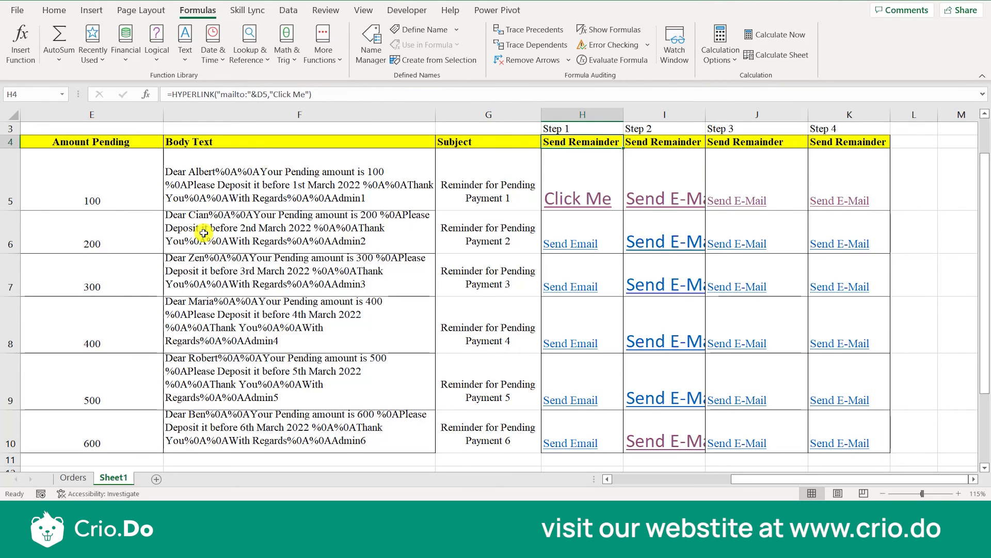
{"action": "key", "text": "Up"}
{"action": "key", "text": "Up"}
{"action": "key", "text": "Right"}
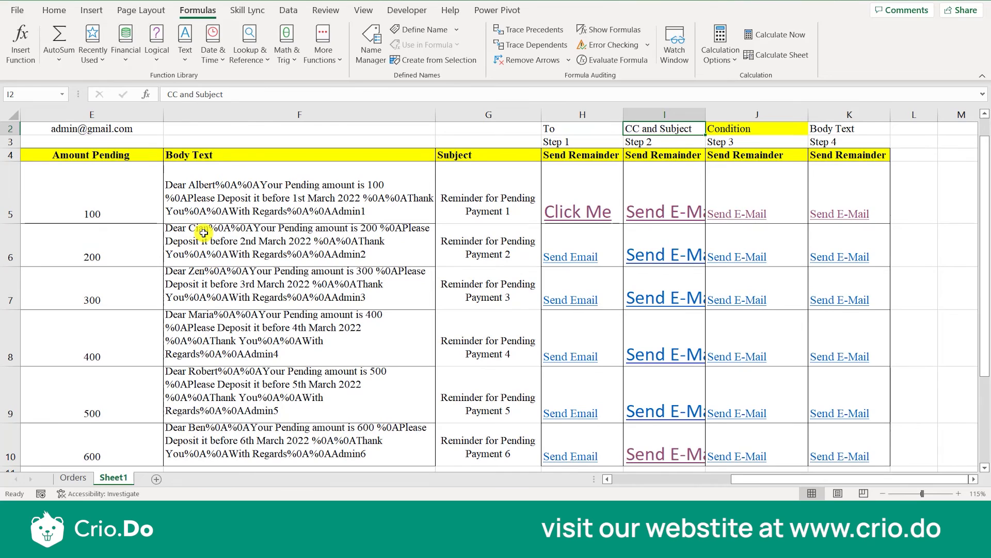
{"action": "key", "text": "Right"}
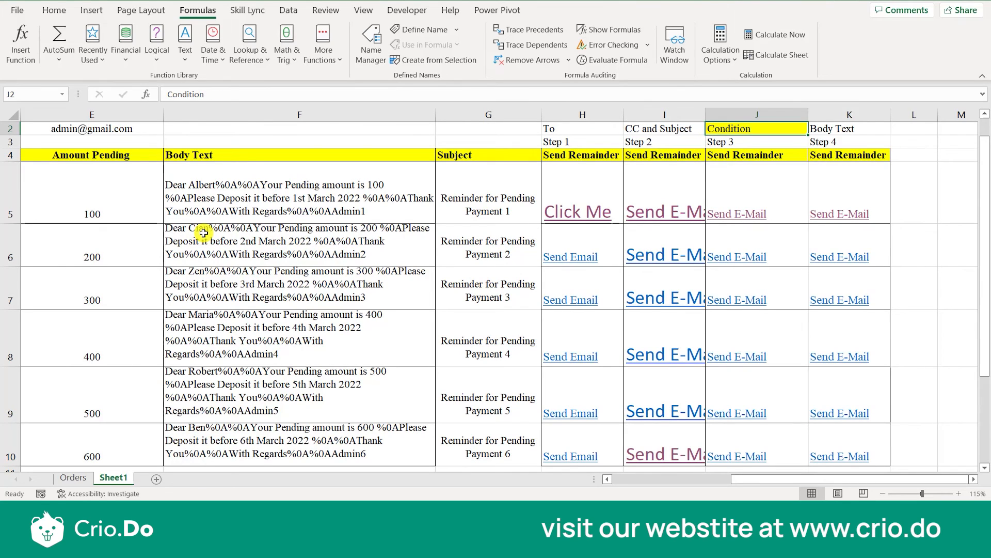
{"action": "key", "text": "Right"}
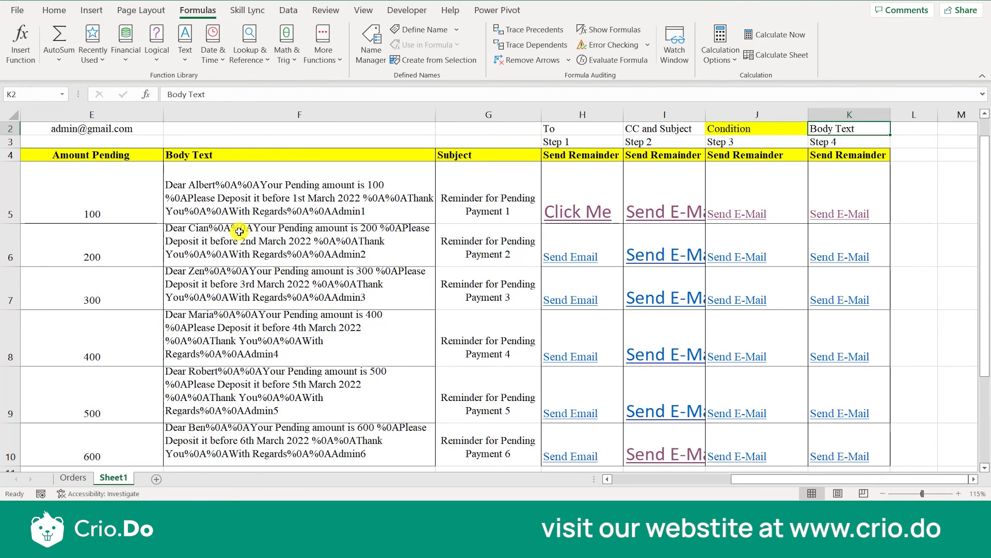
Try to replace the C5 reference with E5 in the F5 Body Text formula.
{"action": "left_click", "coordinate": [131, 199]}
{"action": "key", "text": "Right"}
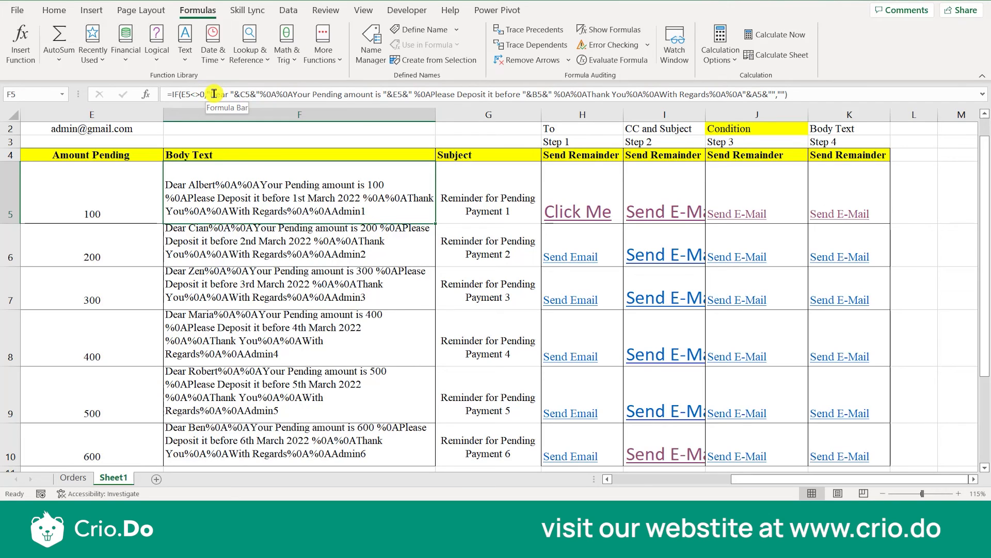
{"action": "left_click", "coordinate": [242, 94]}
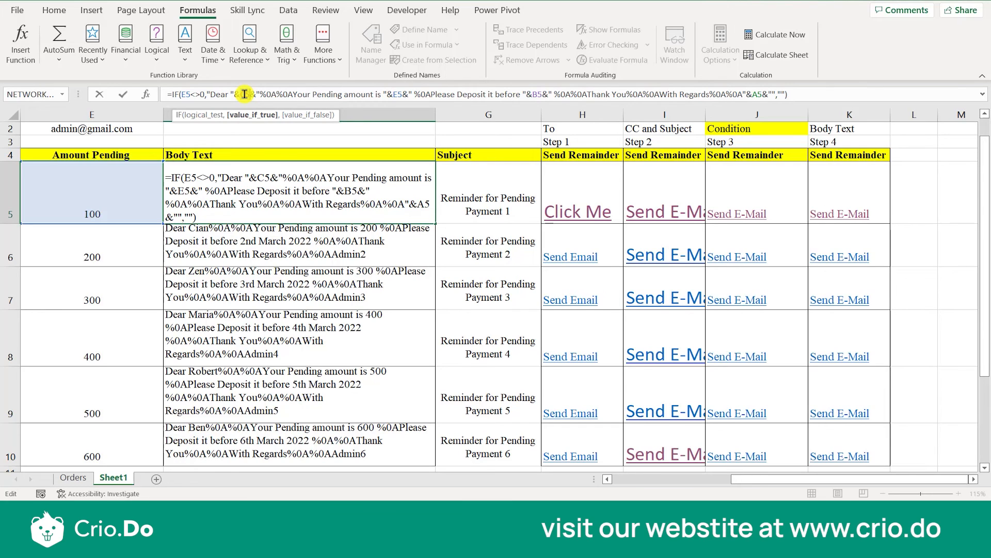
{"action": "left_click_drag", "start_coordinate": [241, 94], "coordinate": [258, 94]}
{"action": "left_click", "coordinate": [150, 196]}
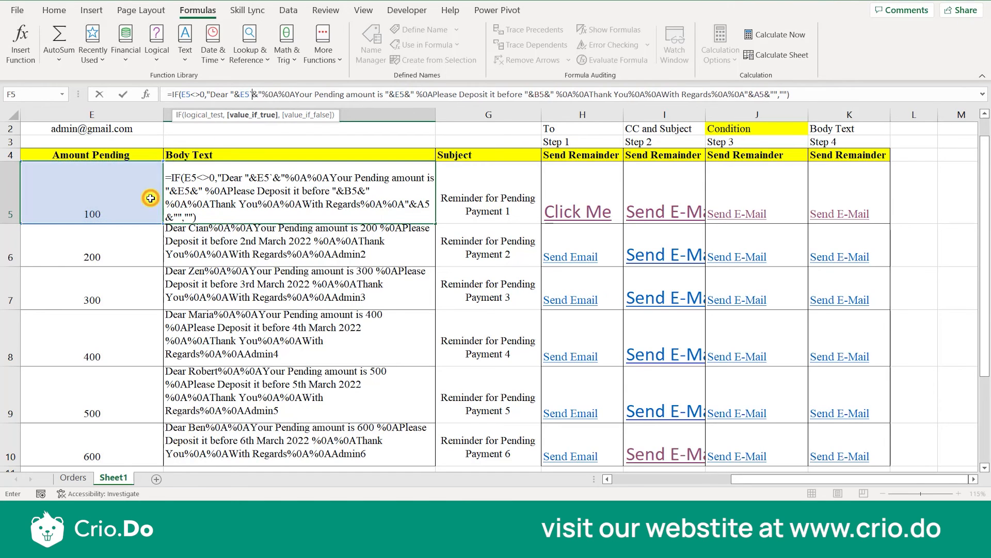
{"action": "key", "text": "Escape"}
Remove the %0A line breaks after the greeting and before "Thank You" in the F5 Body Text formula.
{"action": "double_click", "coordinate": [235, 200]}
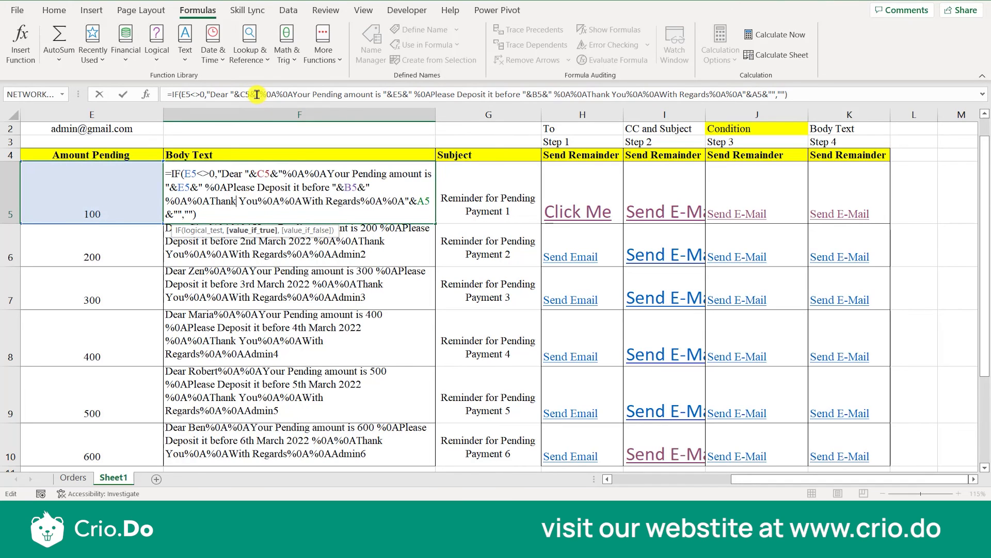
{"action": "left_click", "coordinate": [283, 95]}
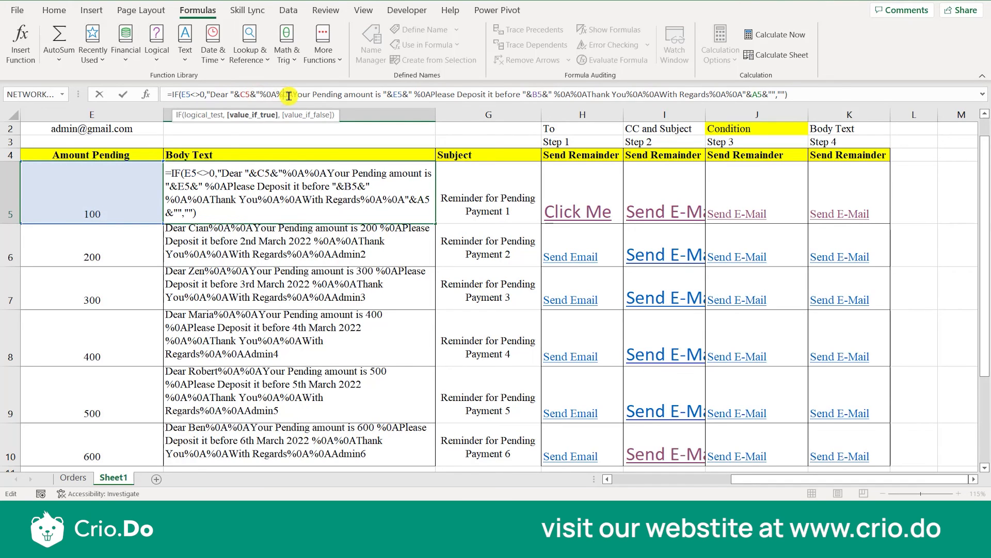
{"action": "left_click_drag", "start_coordinate": [287, 95], "coordinate": [262, 95]}
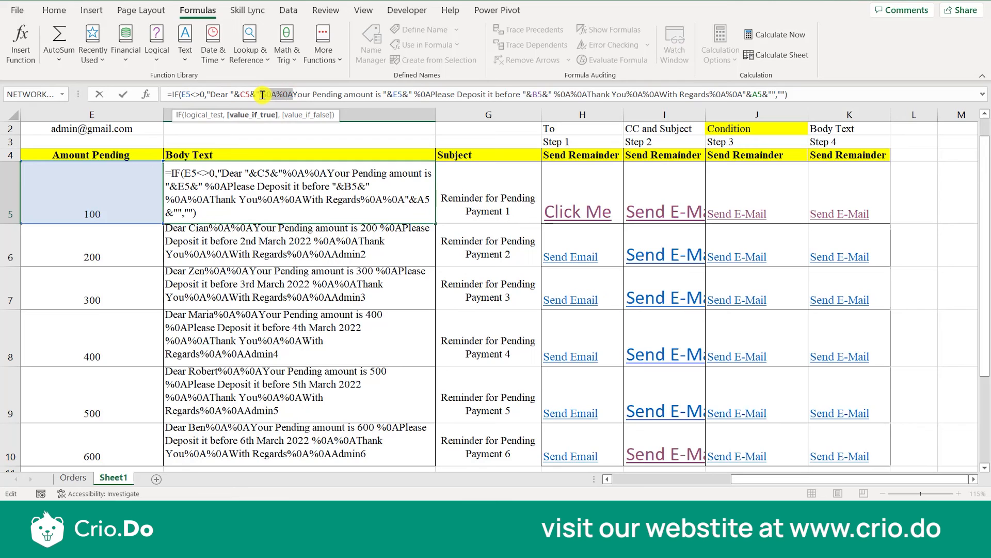
{"action": "key", "text": "Delete"}
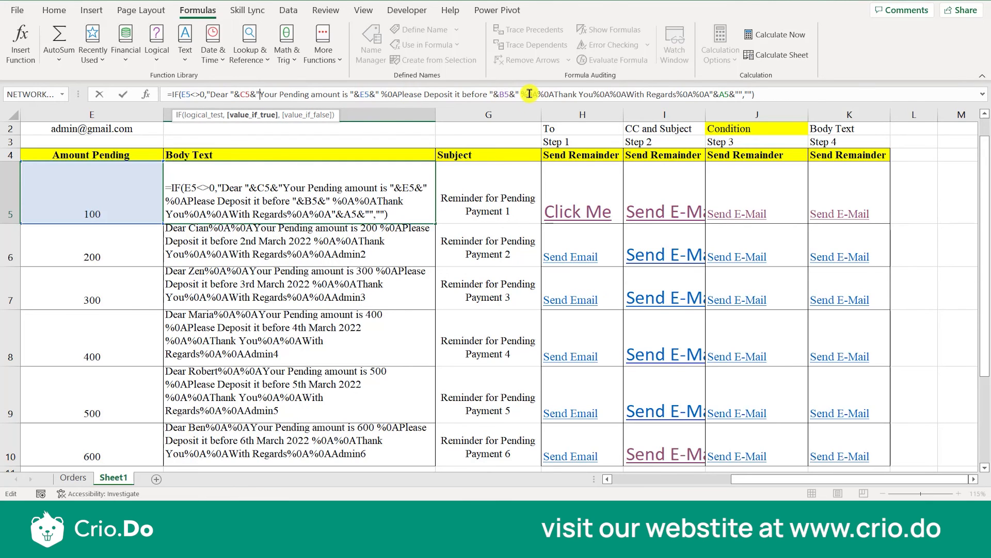
{"action": "left_click_drag", "start_coordinate": [548, 94], "coordinate": [518, 94]}
{"action": "key", "text": "Delete"}
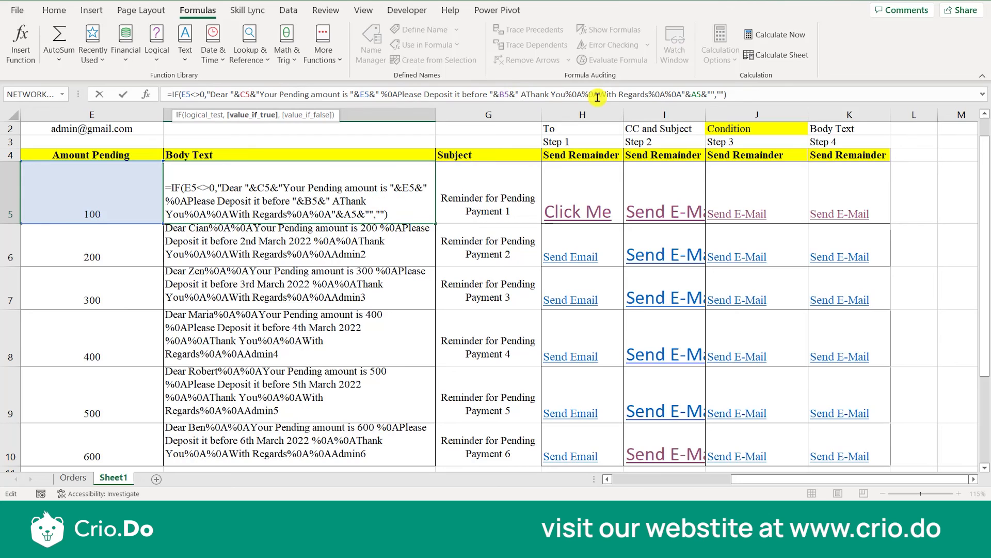
Remove the %0A codes before "With Regards" and the A5 sender reference in F5, and preview the K5 reminder email.
{"action": "left_click_drag", "start_coordinate": [598, 97], "coordinate": [568, 95]}
{"action": "key", "text": "Delete"}
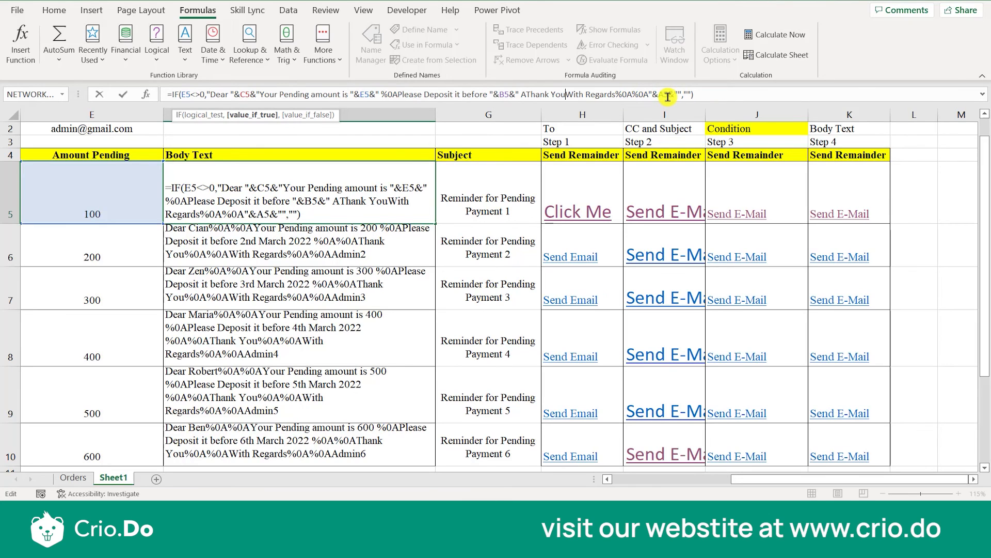
{"action": "left_click_drag", "start_coordinate": [617, 94], "coordinate": [648, 94]}
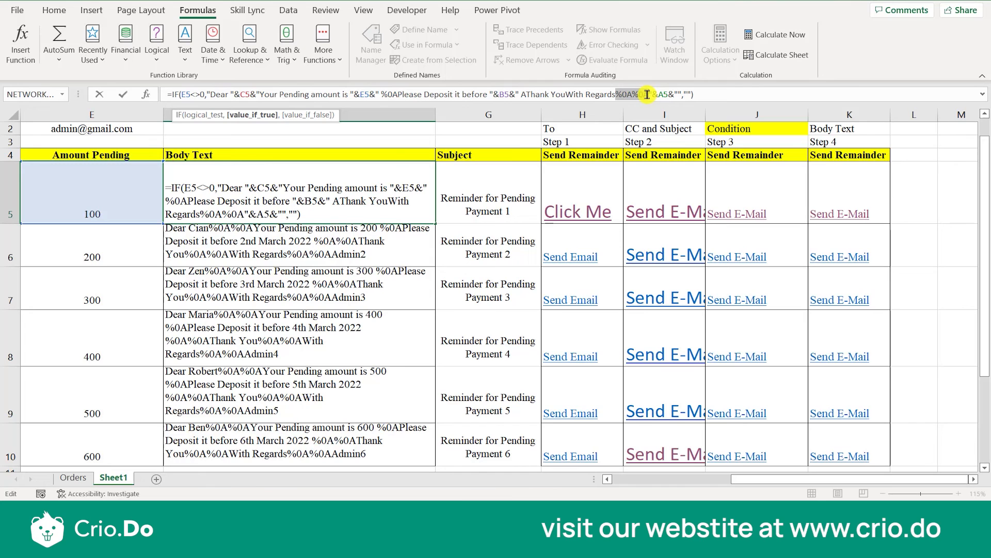
{"action": "key", "text": "BackSpace"}
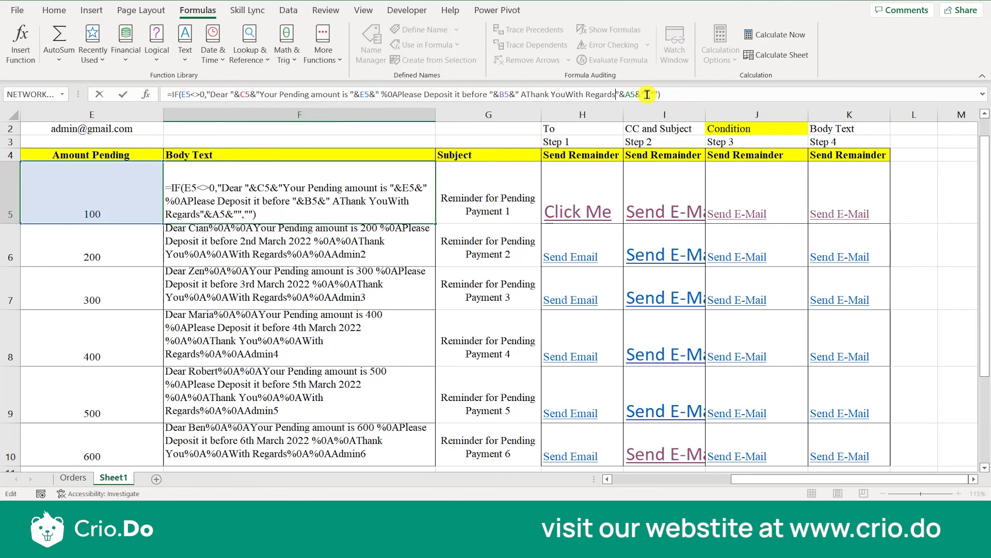
{"action": "key", "text": "ctrl+Return"}
{"action": "left_click", "coordinate": [863, 216]}
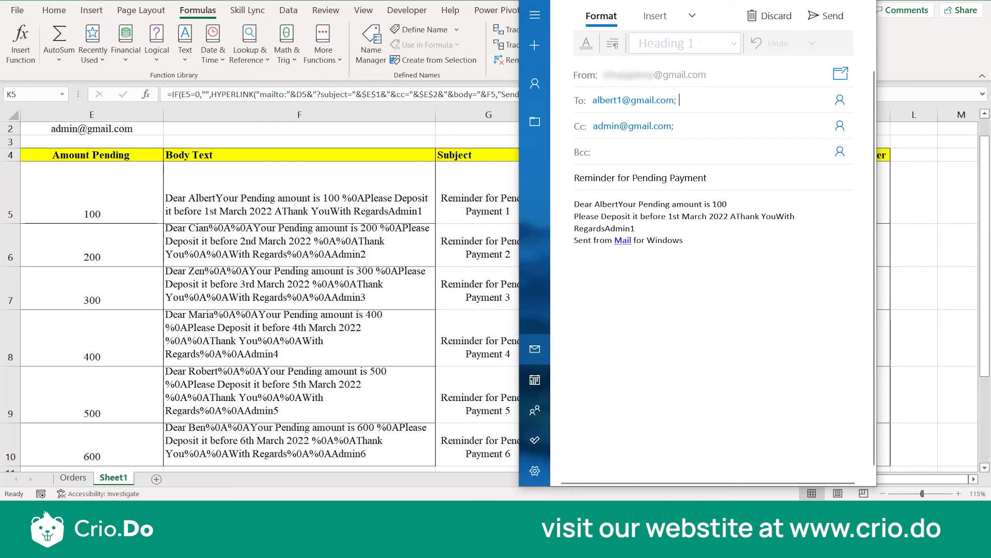
{"action": "left_click", "coordinate": [863, 1]}
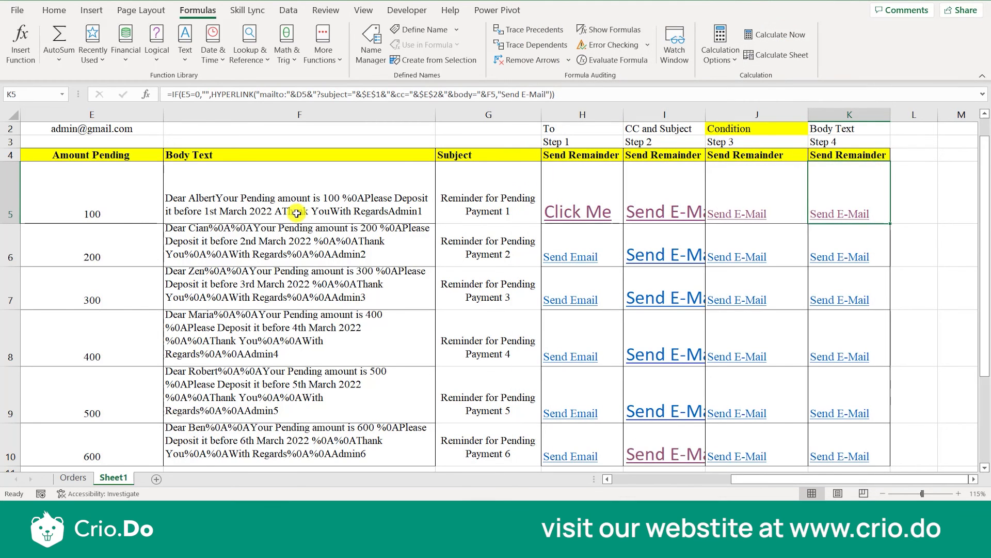
Restore the F5 Body Text formula by copying it from F6, and preview the K5 reminder email.
{"action": "left_click", "coordinate": [293, 236]}
{"action": "key", "text": "ctrl+c"}
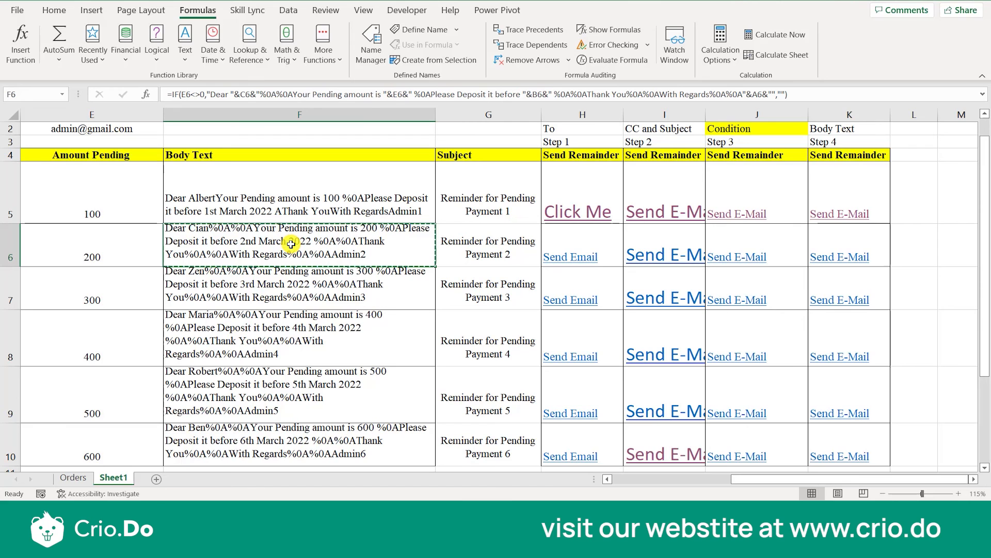
{"action": "key", "text": "Up"}
{"action": "key", "text": "ctrl+v"}
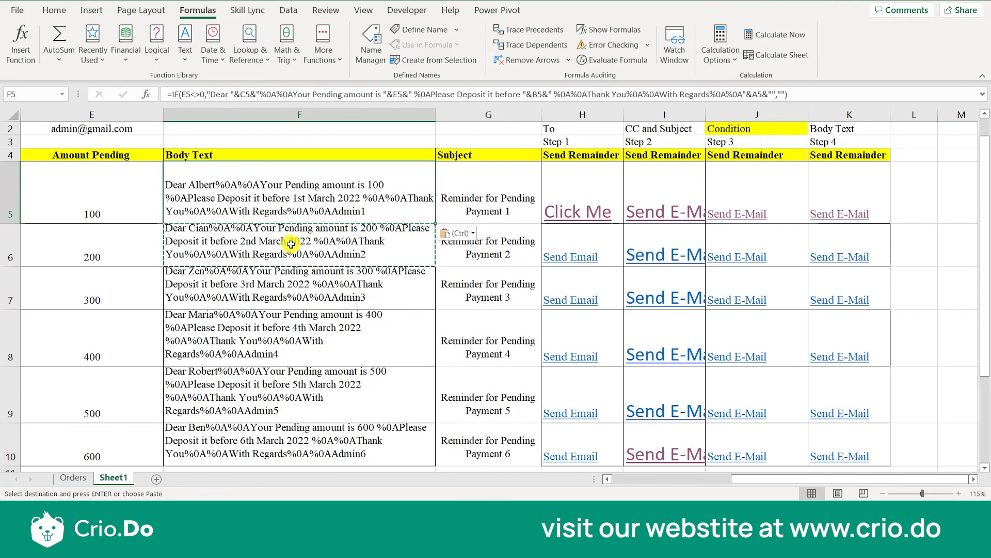
{"action": "left_click", "coordinate": [827, 221]}
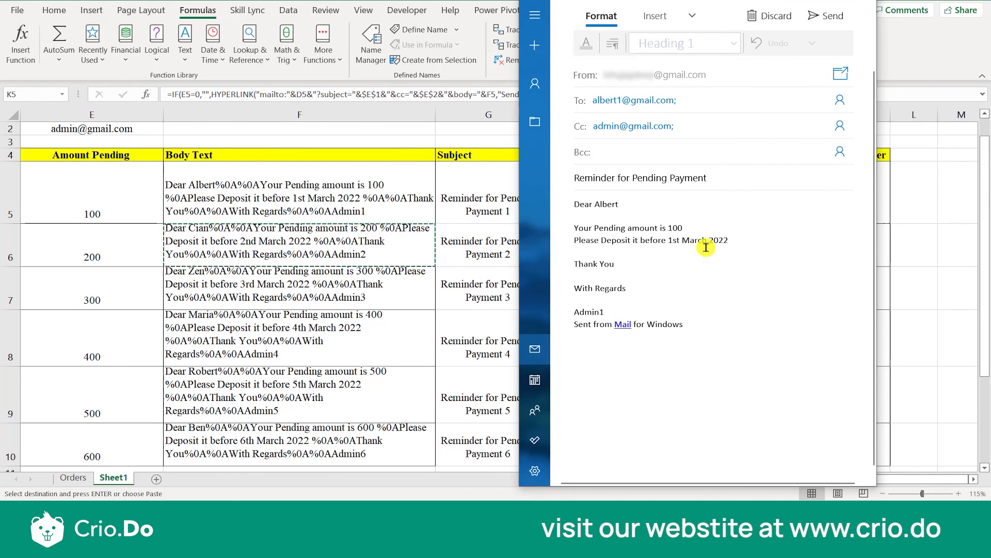
{"action": "left_click", "coordinate": [861, 0]}
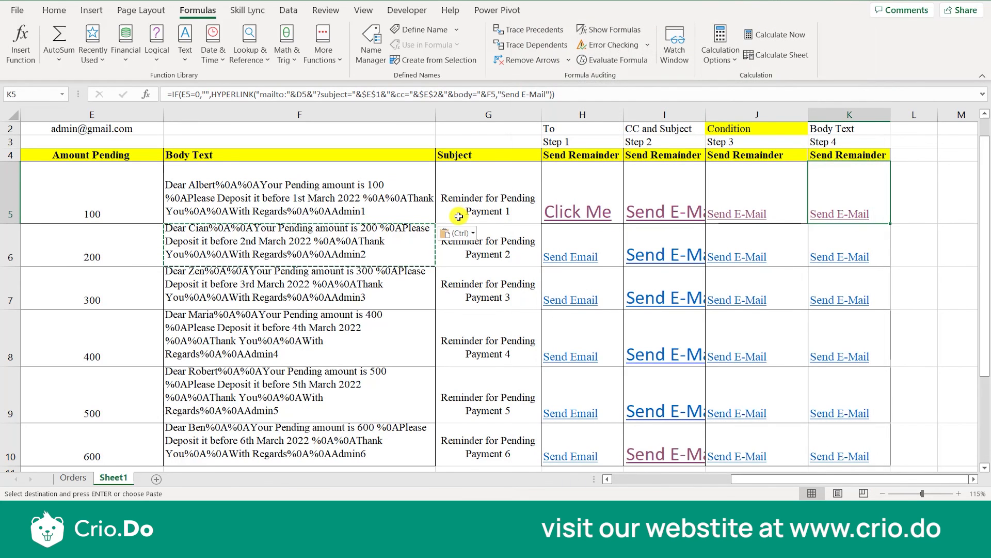
{"action": "key", "text": "Escape"}
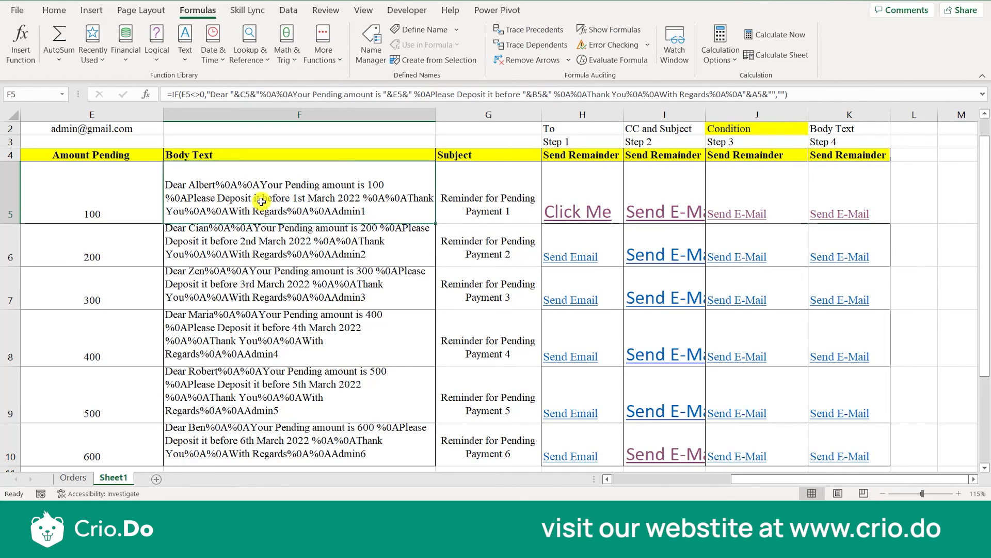
Review the C5, E5, B5 and A5 references in the F5 Body Text formula.
{"action": "double_click", "coordinate": [260, 196]}
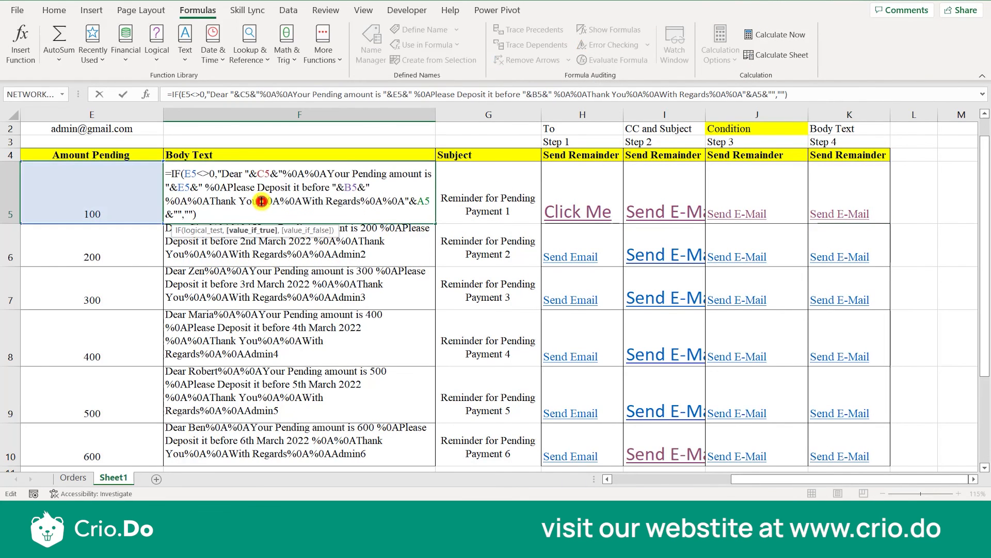
{"action": "double_click", "coordinate": [263, 174]}
{"action": "double_click", "coordinate": [184, 188]}
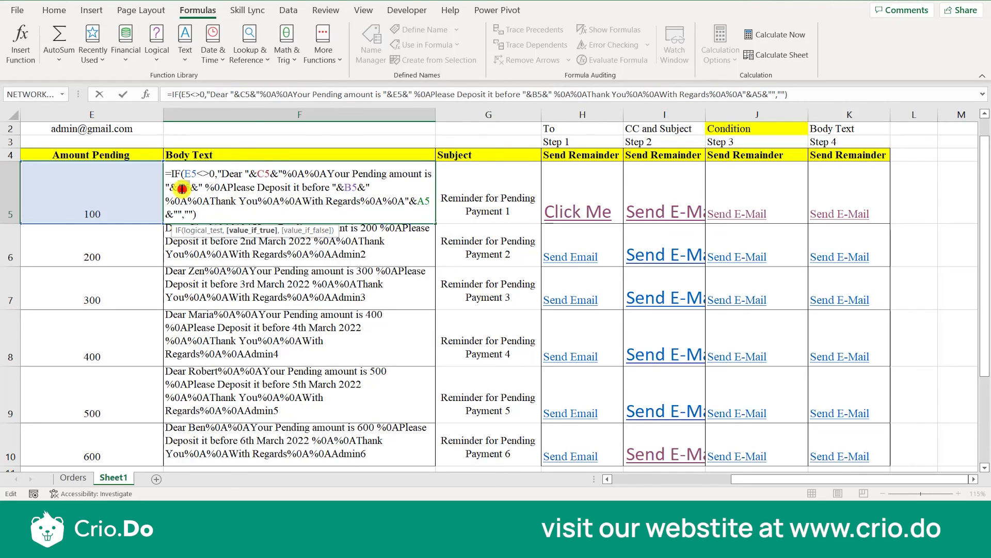
{"action": "double_click", "coordinate": [354, 187]}
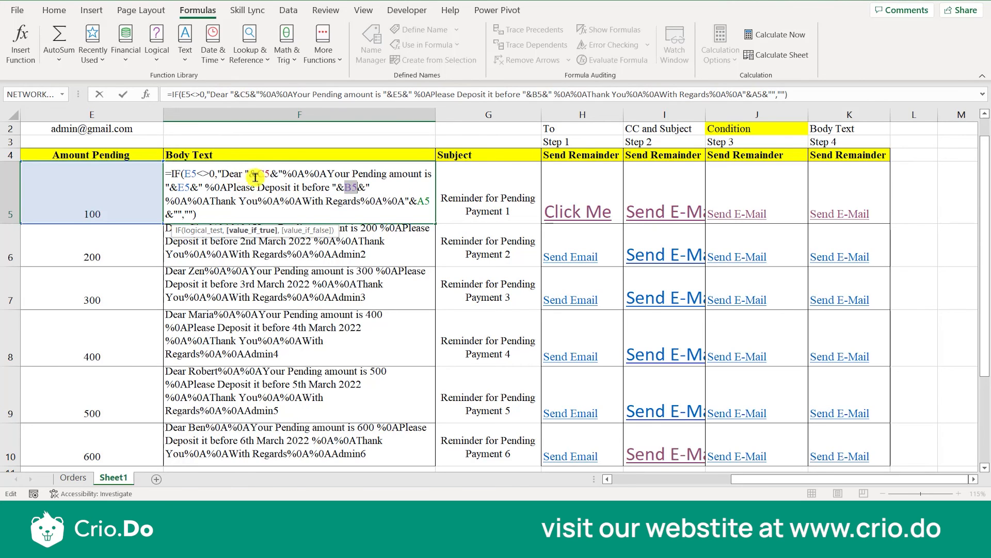
{"action": "double_click", "coordinate": [265, 176]}
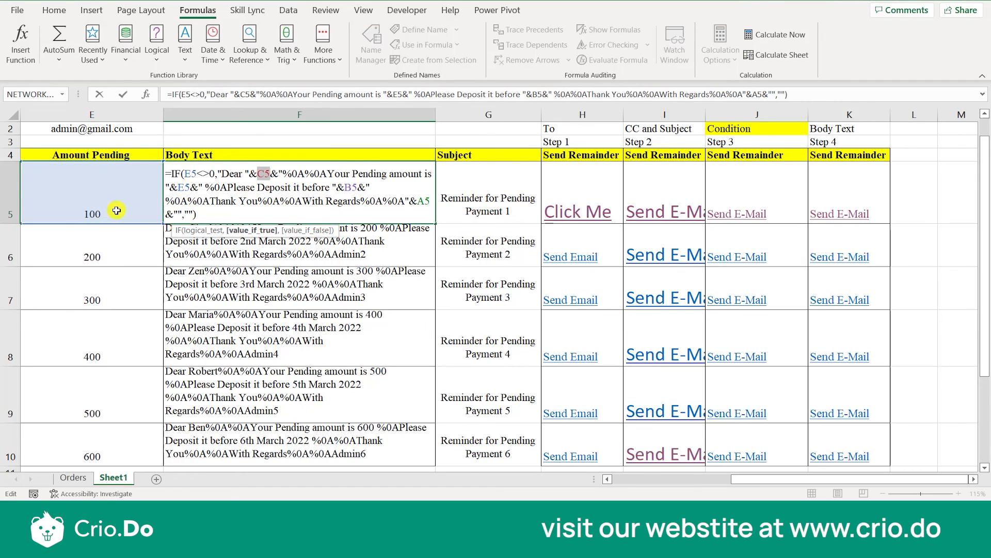
{"action": "right_click", "coordinate": [288, 191]}
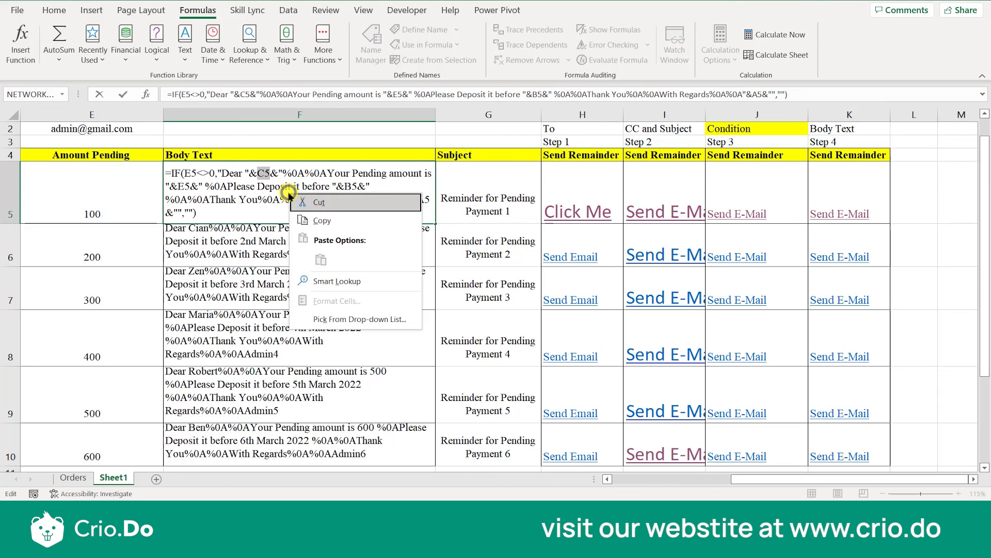
{"action": "left_click", "coordinate": [288, 191]}
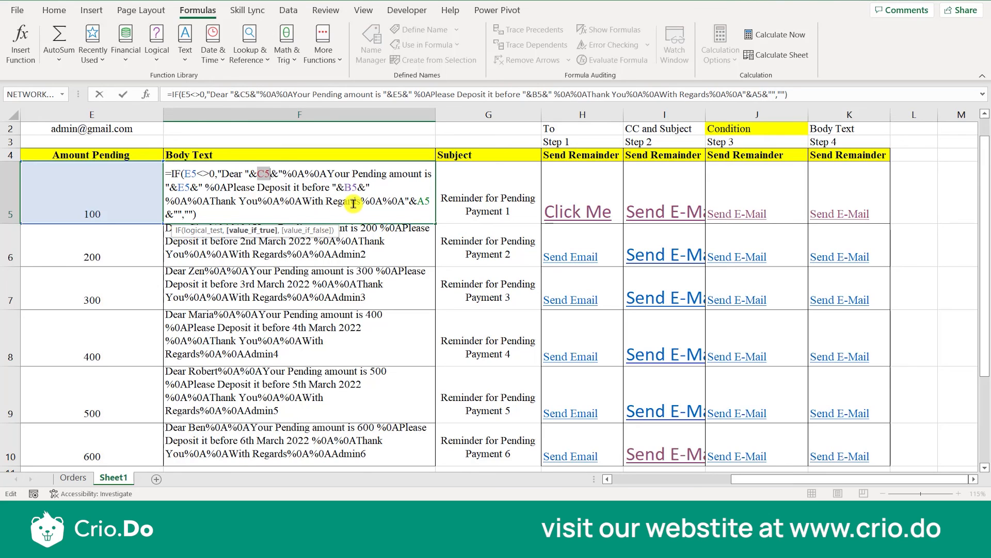
{"action": "left_click", "coordinate": [418, 201]}
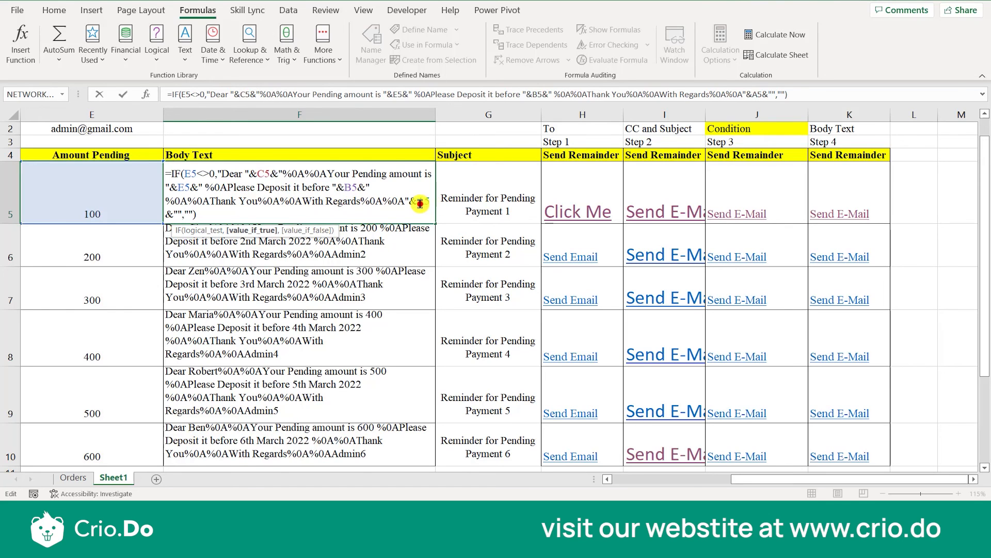
{"action": "right_click", "coordinate": [263, 175]}
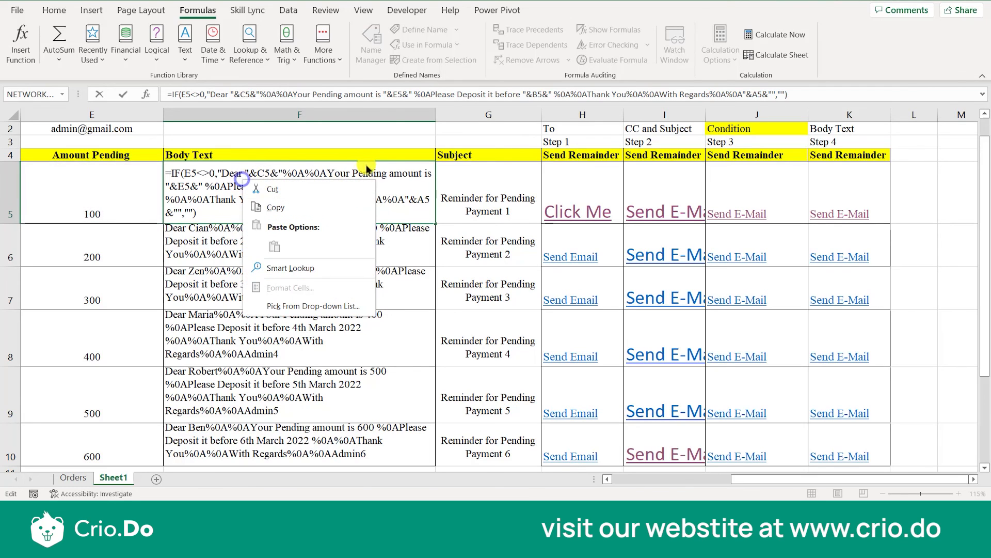
{"action": "left_click", "coordinate": [403, 180]}
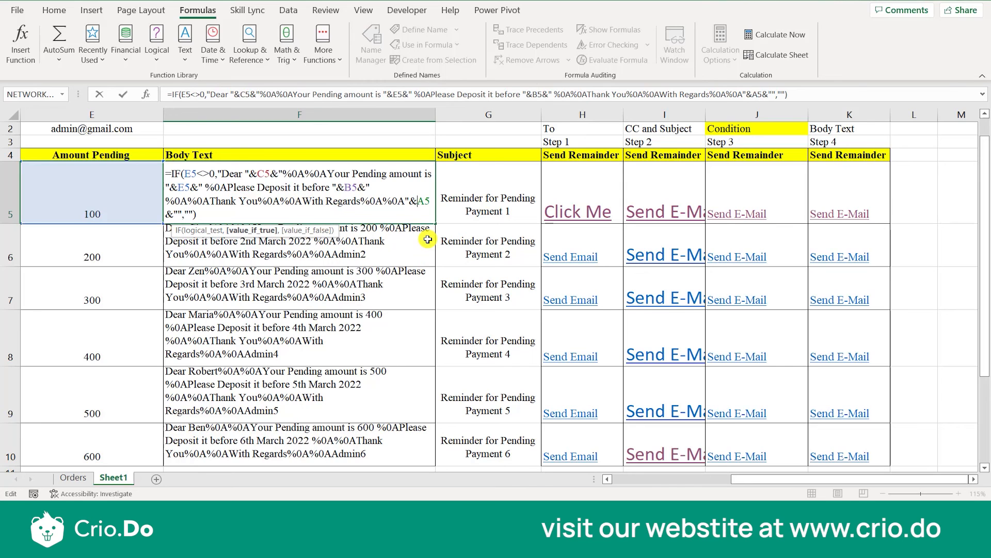
{"action": "key", "text": "Return"}
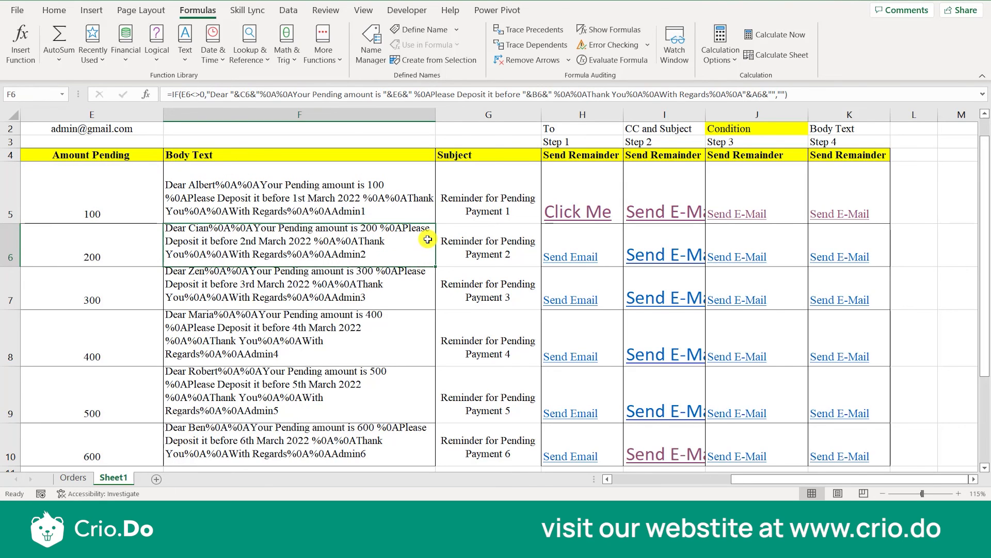
Review the C6, B6, E6 and A6 references in the F6 Body Text formula.
{"action": "double_click", "coordinate": [291, 246]}
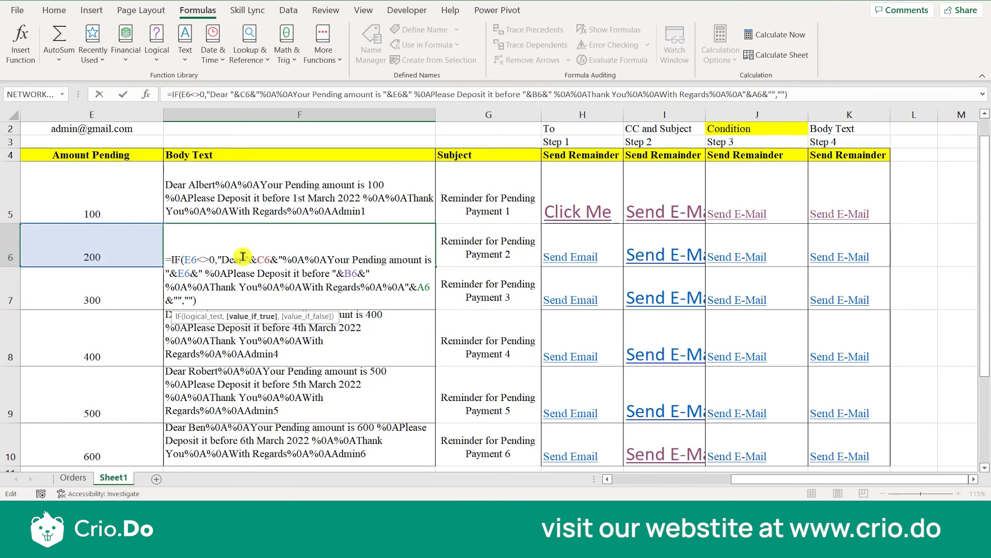
{"action": "double_click", "coordinate": [262, 260]}
{"action": "left_click", "coordinate": [344, 277]}
{"action": "double_click", "coordinate": [182, 278]}
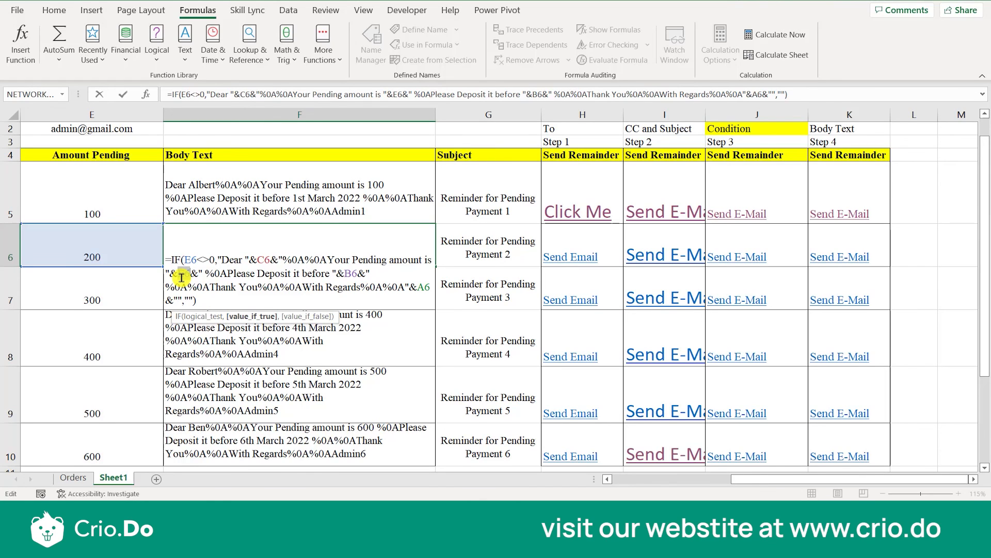
{"action": "left_click", "coordinate": [427, 288]}
{"action": "double_click", "coordinate": [427, 289]}
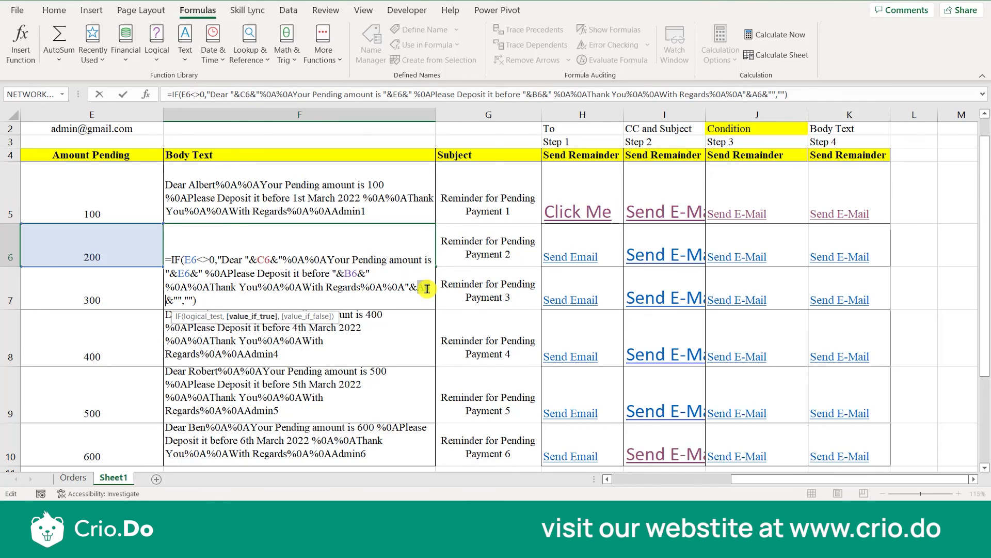
{"action": "key", "text": "ctrl+Return"}
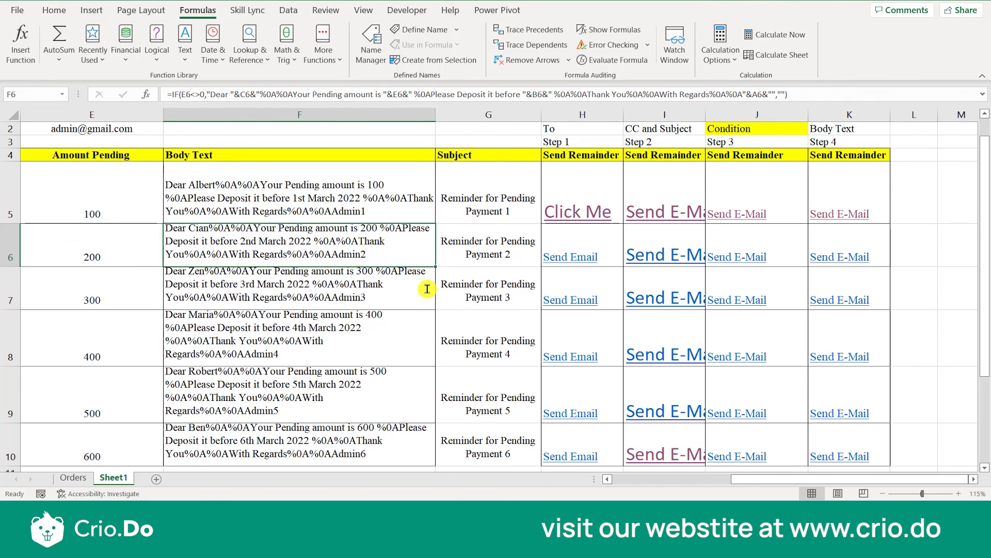
Check the row 7 references in the F7 Body Text formula.
{"action": "left_click", "coordinate": [386, 288]}
{"action": "double_click", "coordinate": [386, 288]}
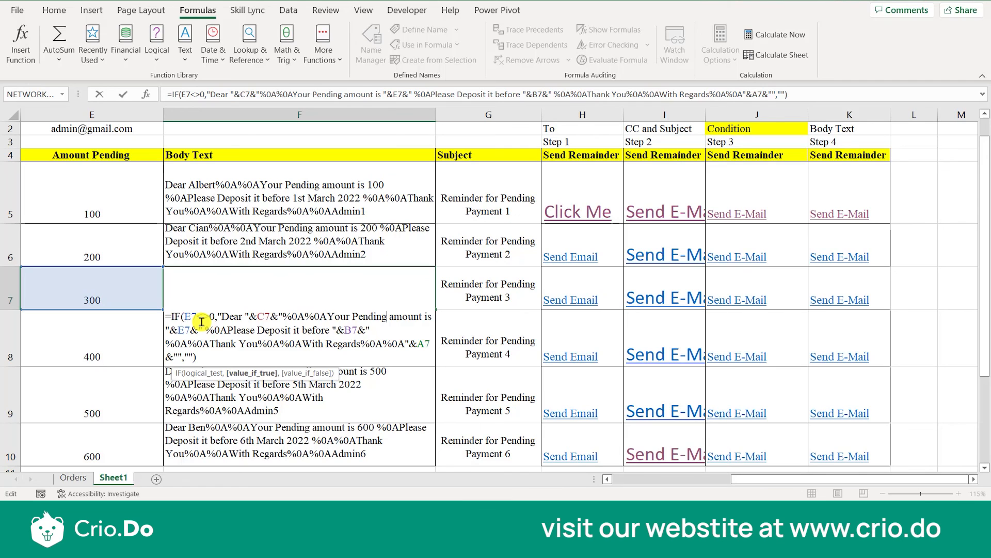
{"action": "left_click", "coordinate": [585, 152]}
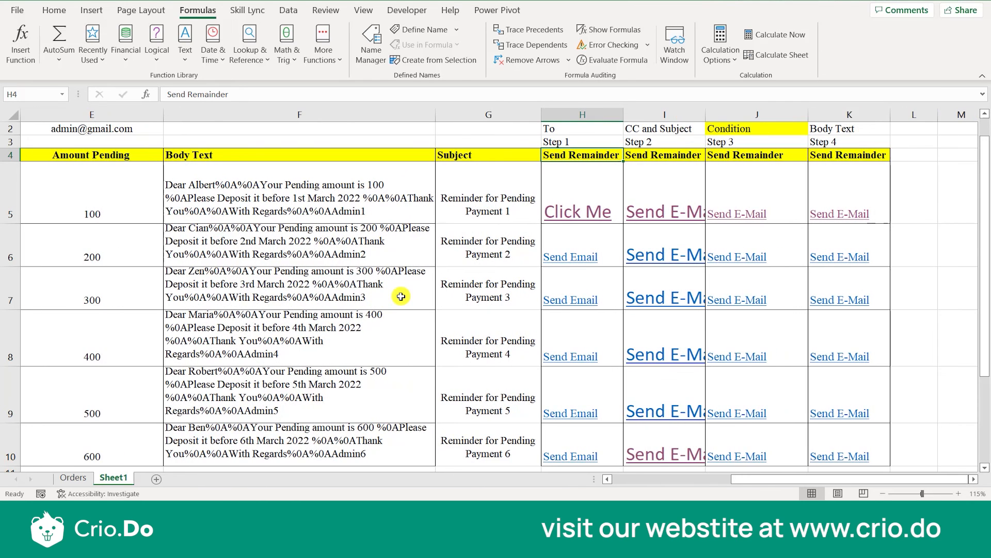
Go across row 5 from the F5 Body Text through the Subject and Send Remainder formulas.
{"action": "scroll", "coordinate": [322, 275], "scroll_direction": "left", "scroll_amount": 3}
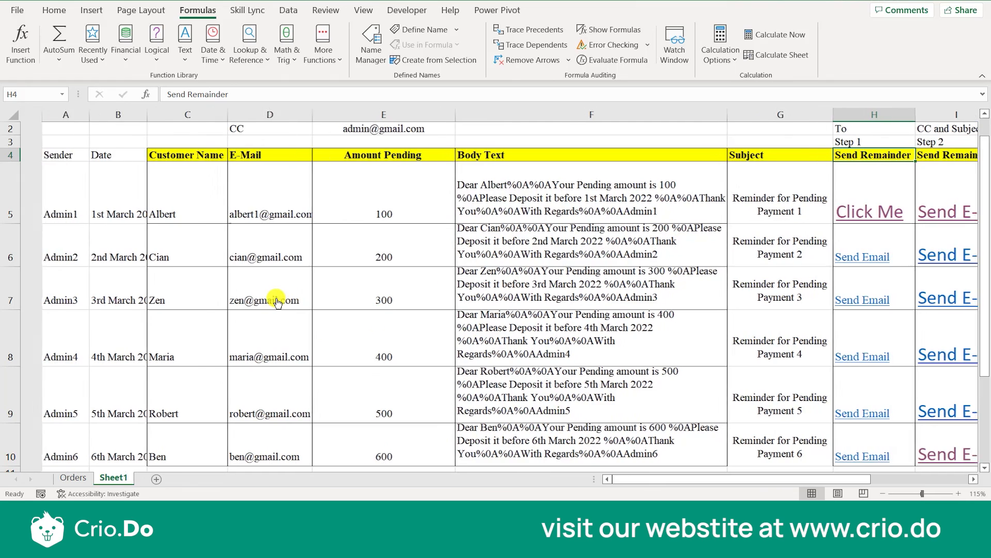
{"action": "scroll", "coordinate": [279, 305], "scroll_direction": "right", "scroll_amount": 1}
{"action": "scroll", "coordinate": [277, 300], "scroll_direction": "down", "scroll_amount": 3}
{"action": "scroll", "coordinate": [276, 298], "scroll_direction": "up", "scroll_amount": 2}
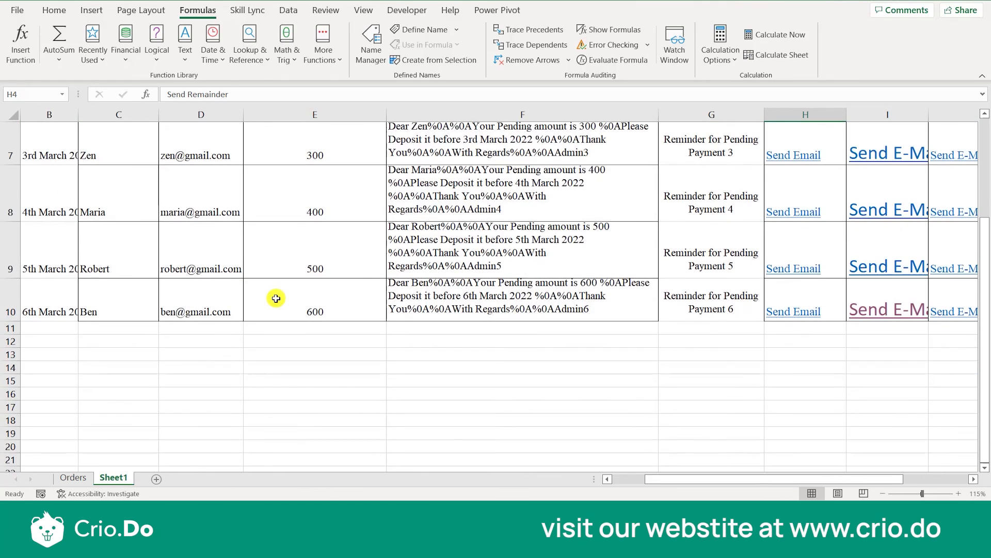
{"action": "scroll", "coordinate": [276, 298], "scroll_direction": "up", "scroll_amount": 2}
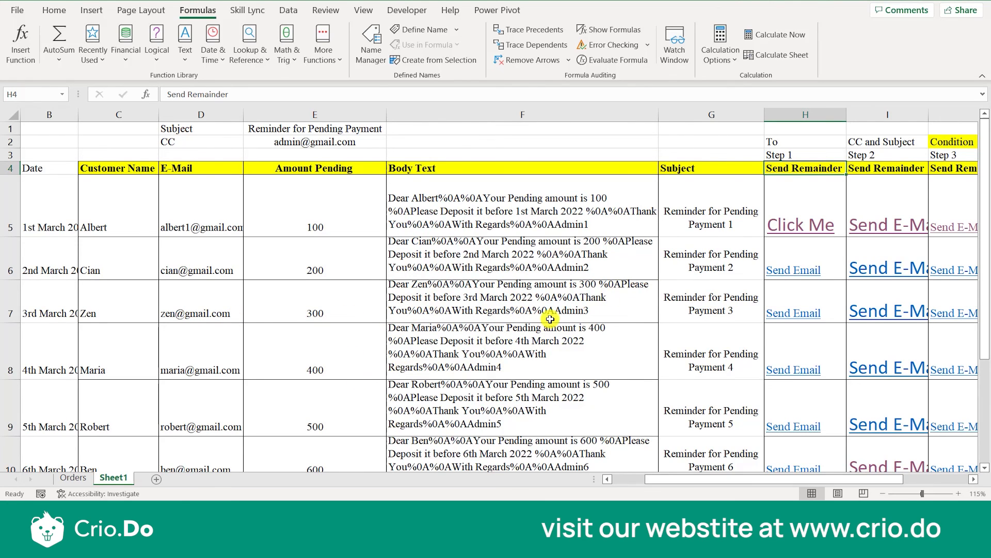
{"action": "left_click", "coordinate": [556, 223]}
{"action": "key", "text": "Right"}
{"action": "key", "text": "Right"}
{"action": "key", "text": "Right"}
{"action": "key", "text": "Right"}
{"action": "key", "text": "Right"}
{"action": "key", "text": "Right"}
{"action": "key", "text": "Right"}
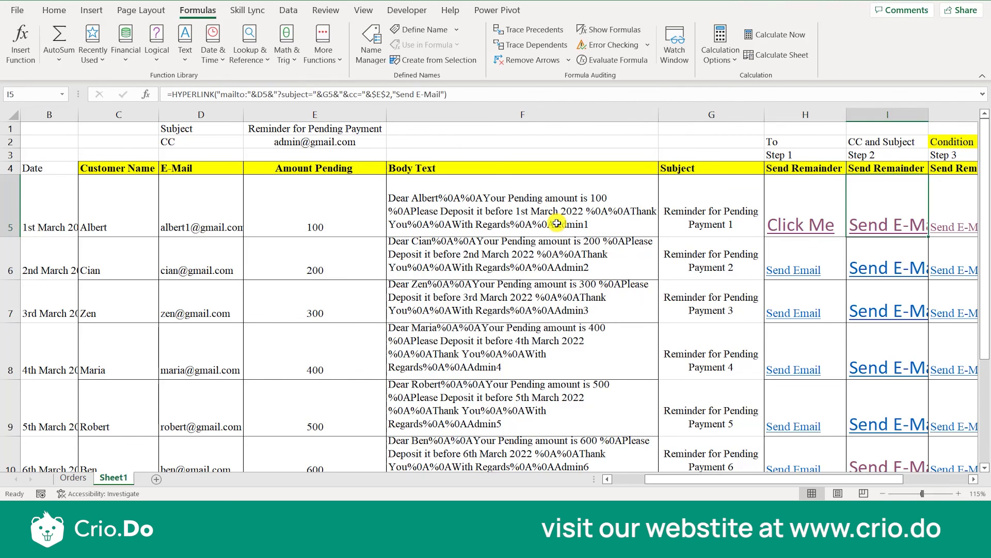
Look over the sheet from the Send Remainder columns back to the Subject and CC labels above the table.
{"action": "key", "text": "Left"}
{"action": "key", "text": "Left"}
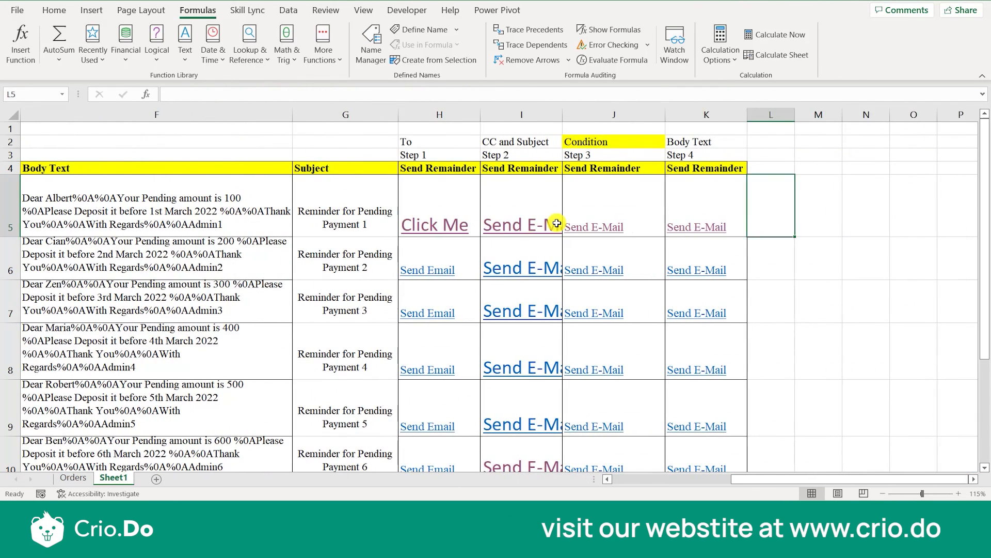
{"action": "key", "text": "Down"}
{"action": "key", "text": "Down"}
{"action": "key", "text": "Down"}
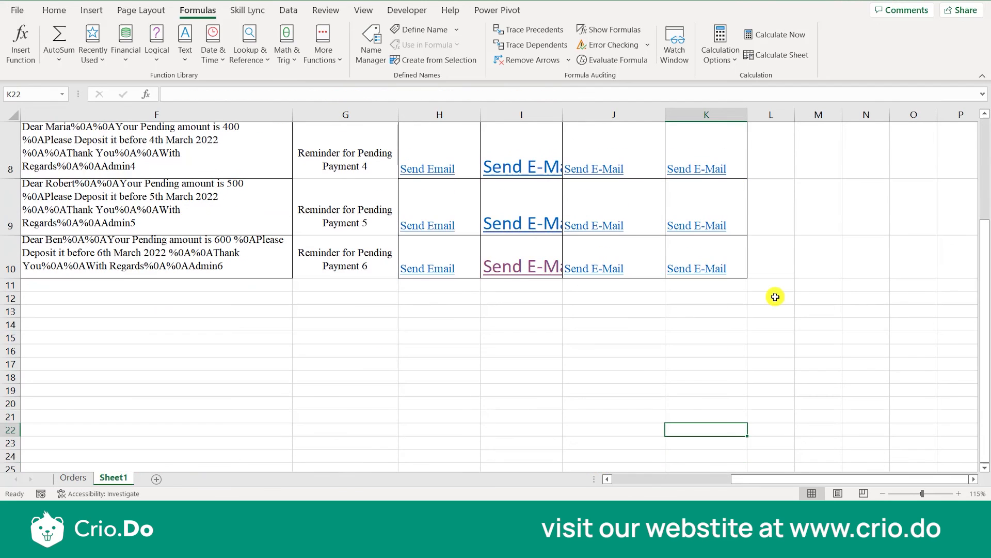
{"action": "key", "text": "Up"}
{"action": "key", "text": "Up"}
{"action": "key", "text": "Up"}
{"action": "key", "text": "Up"}
{"action": "key", "text": "Up"}
{"action": "key", "text": "Up"}
{"action": "key", "text": "Up"}
{"action": "key", "text": "Up"}
{"action": "key", "text": "Up"}
{"action": "key", "text": "Up"}
{"action": "key", "text": "Up"}
{"action": "key", "text": "Up"}
{"action": "key", "text": "Up"}
{"action": "key", "text": "Up"}
{"action": "key", "text": "Up"}
{"action": "key", "text": "Up"}
{"action": "key", "text": "Up"}
{"action": "key", "text": "Up"}
{"action": "key", "text": "Up"}
{"action": "key", "text": "Up"}
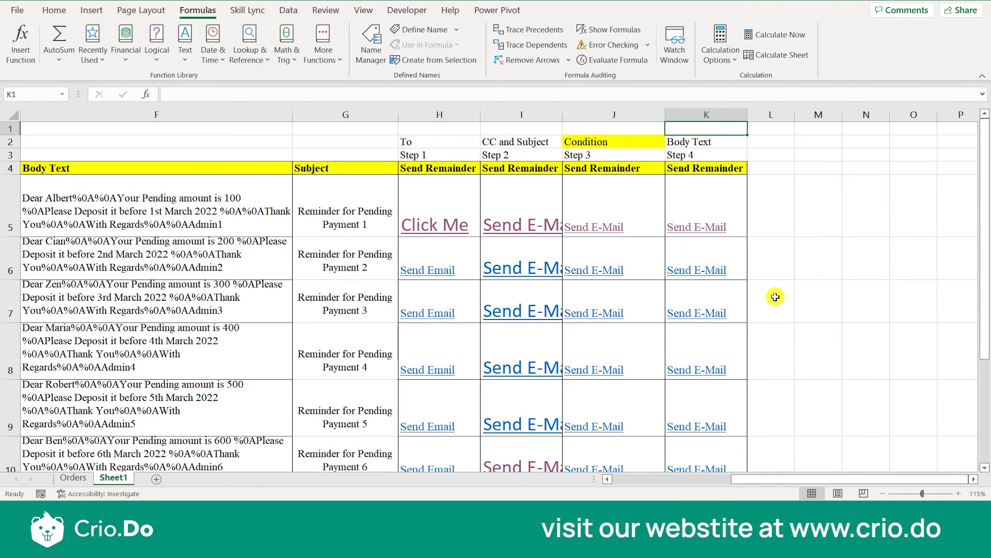
{"action": "key", "text": "Left"}
{"action": "key", "text": "Left"}
{"action": "key", "text": "Left"}
{"action": "key", "text": "Left"}
{"action": "key", "text": "Left"}
{"action": "key", "text": "Left"}
{"action": "key", "text": "Left"}
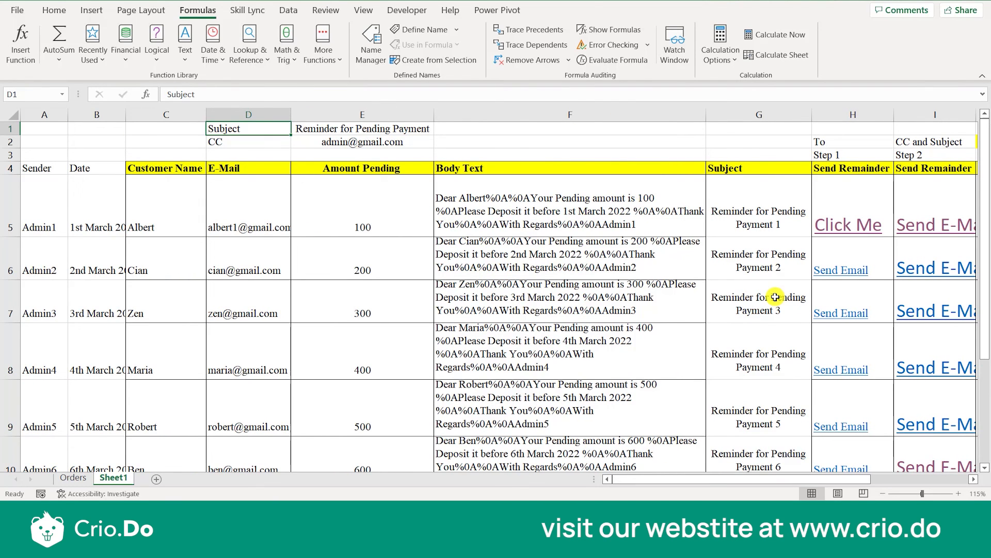
{"action": "key", "text": "Down"}
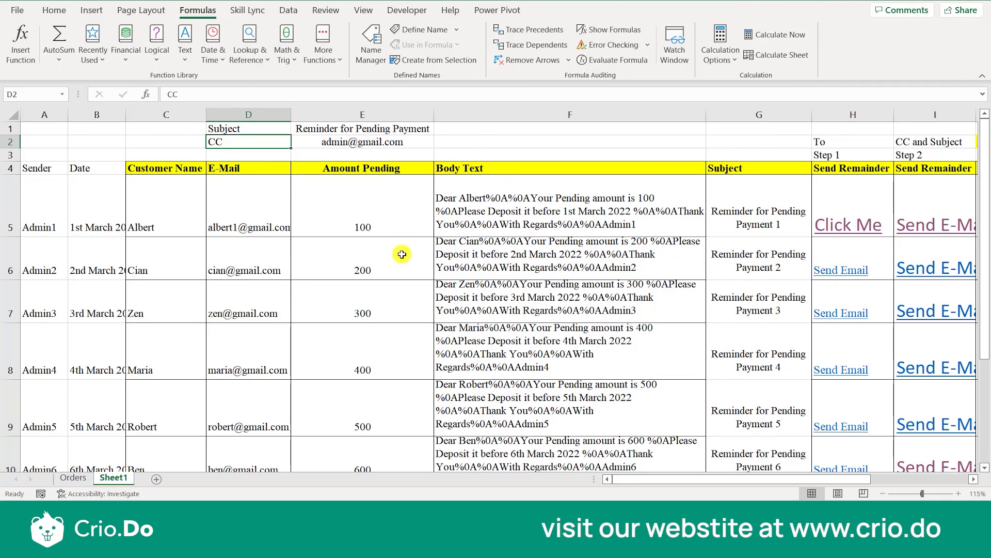
Go through the Amount Pending values in column E from row 5 to row 10.
{"action": "left_click", "coordinate": [365, 215]}
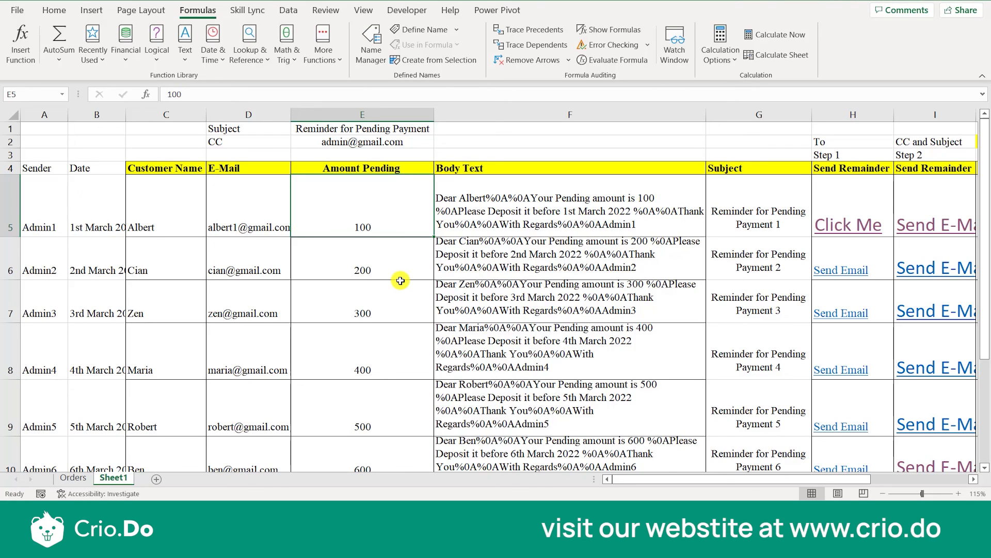
{"action": "key", "text": "Down"}
{"action": "key", "text": "Down"}
{"action": "key", "text": "Down"}
{"action": "key", "text": "Down"}
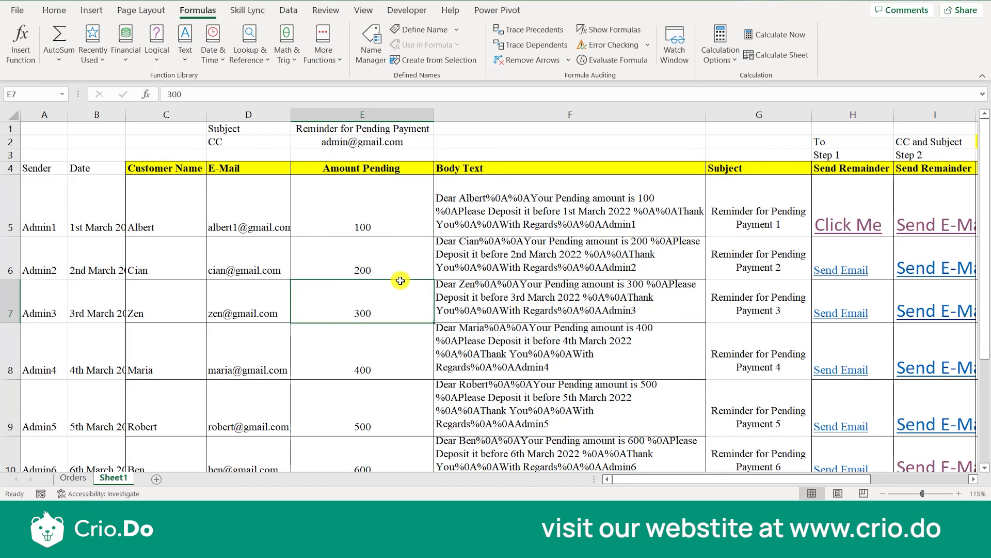
{"action": "key", "text": "Down"}
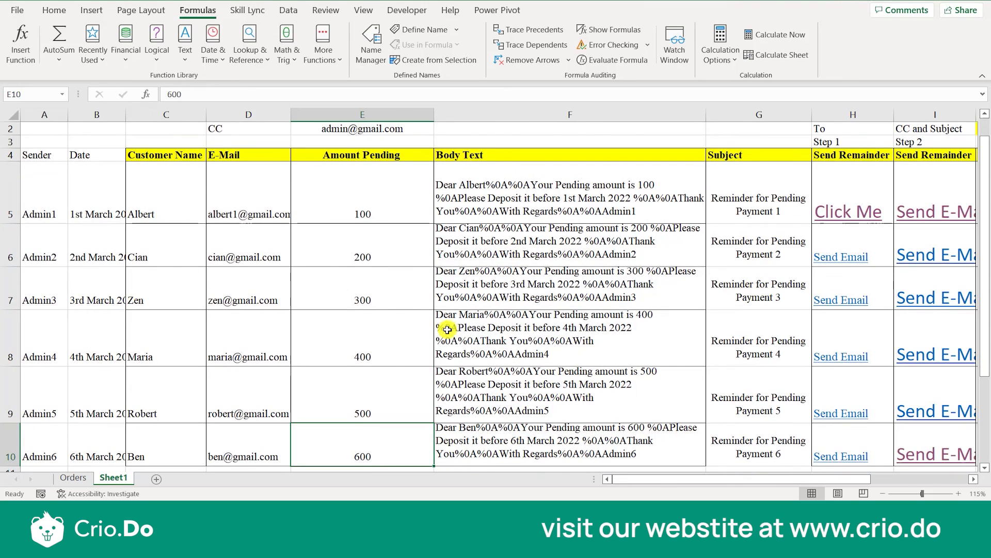
{"action": "scroll", "coordinate": [444, 330], "scroll_direction": "up", "scroll_amount": 1}
{"action": "scroll", "coordinate": [553, 335], "scroll_direction": "right", "scroll_amount": 5}
{"action": "scroll", "coordinate": [553, 336], "scroll_direction": "left", "scroll_amount": 5}
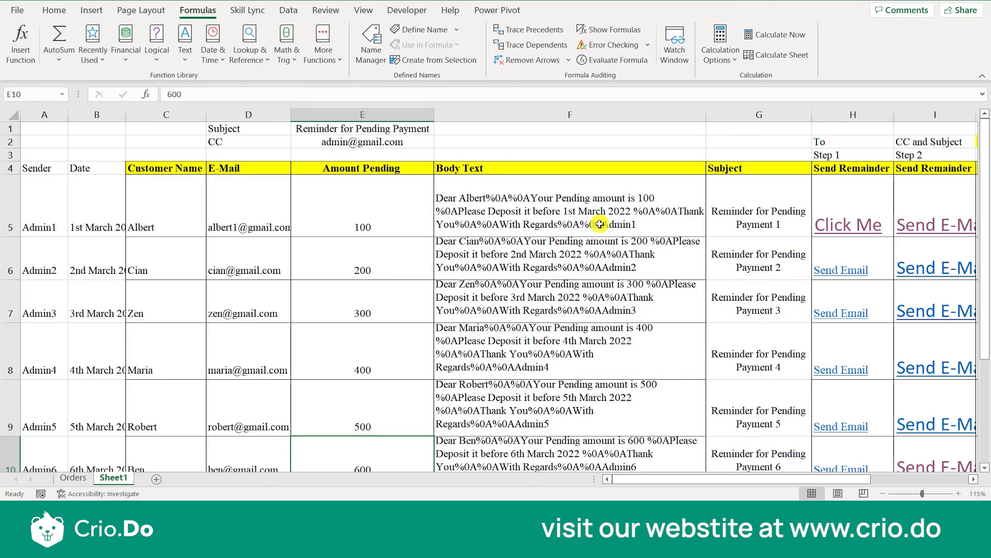
Go across row 5 through the Send Remainder links and review the Step 3 Condition formula in J5.
{"action": "left_click", "coordinate": [662, 214]}
{"action": "key", "text": "Right"}
{"action": "key", "text": "Right"}
{"action": "key", "text": "Right"}
{"action": "key", "text": "Right"}
{"action": "key", "text": "Right"}
{"action": "key", "text": "Right"}
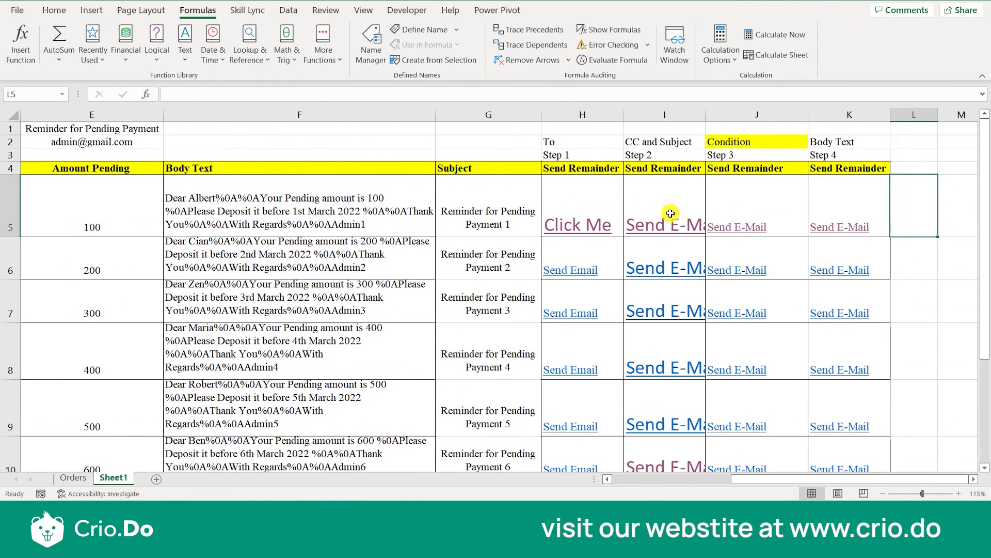
{"action": "key", "text": "Left"}
{"action": "key", "text": "Left"}
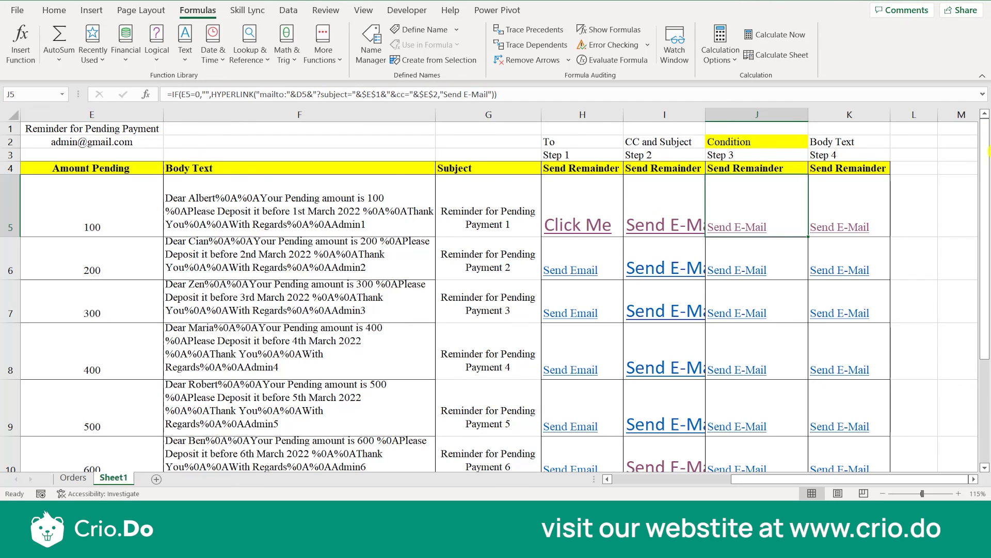
Preview the email draft from the K5 Send E-Mail link, close it, and check the link target in K7.
{"action": "left_click", "coordinate": [829, 223]}
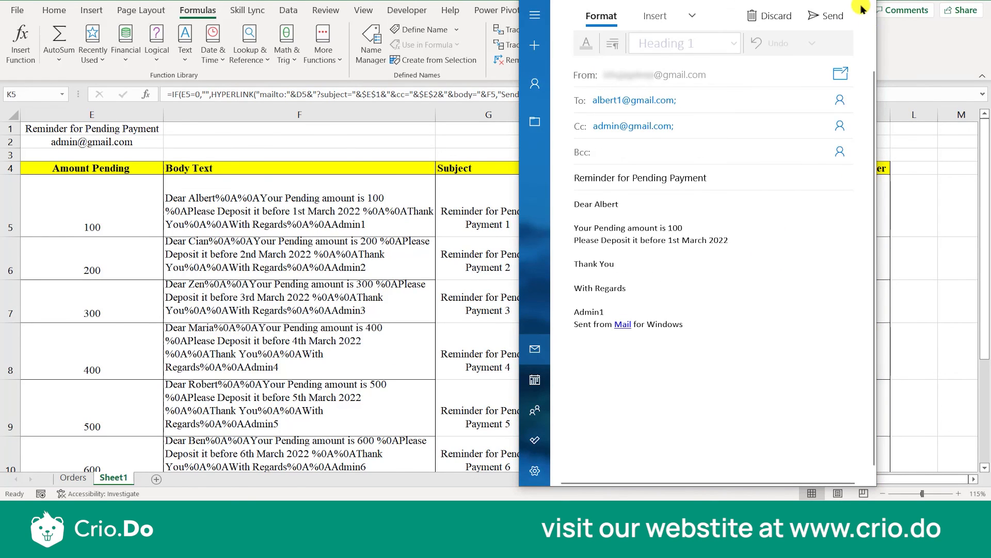
{"action": "left_click", "coordinate": [867, 15]}
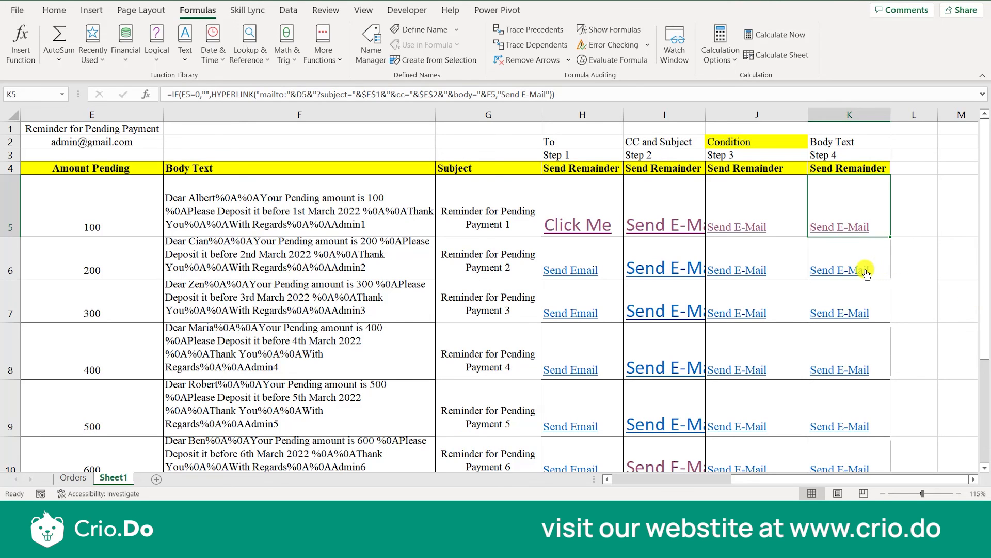
{"action": "mouse_move", "coordinate": [867, 274]}
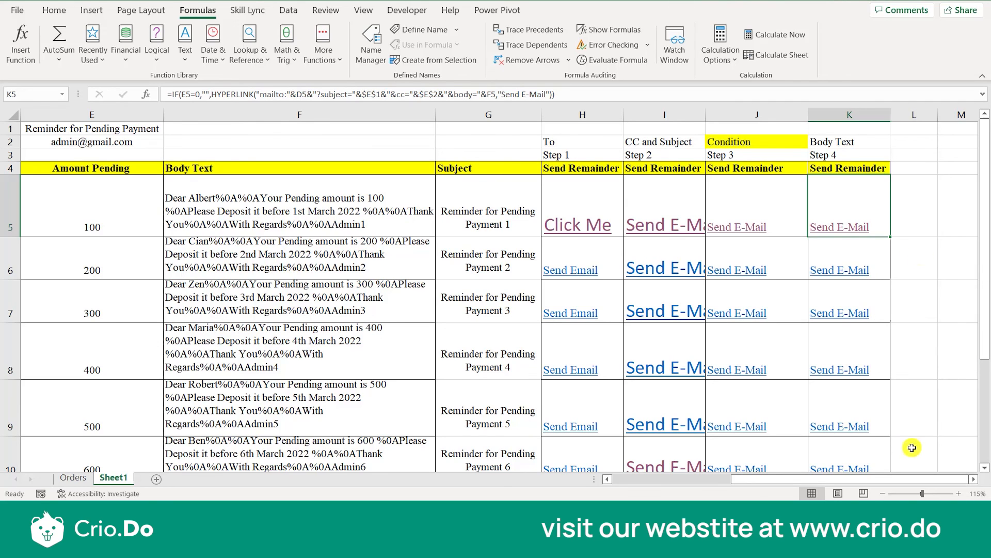
{"action": "mouse_move", "coordinate": [859, 317]}
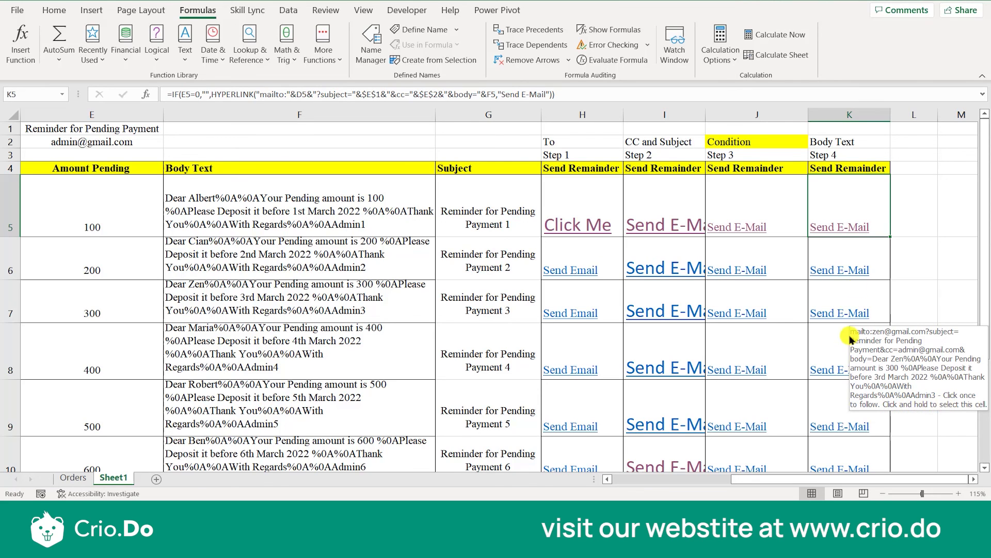
{"action": "left_click", "coordinate": [844, 228]}
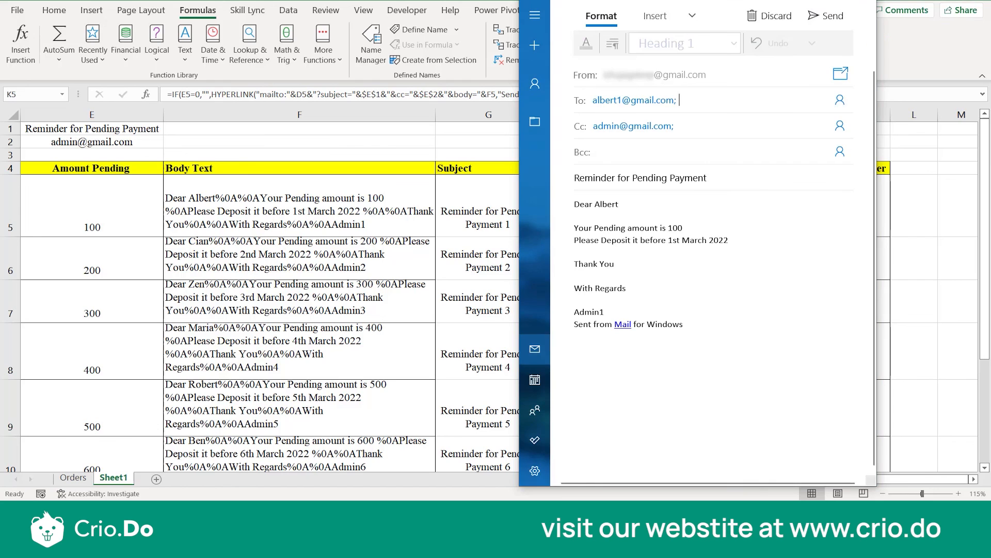
{"action": "key", "text": "alt+F4"}
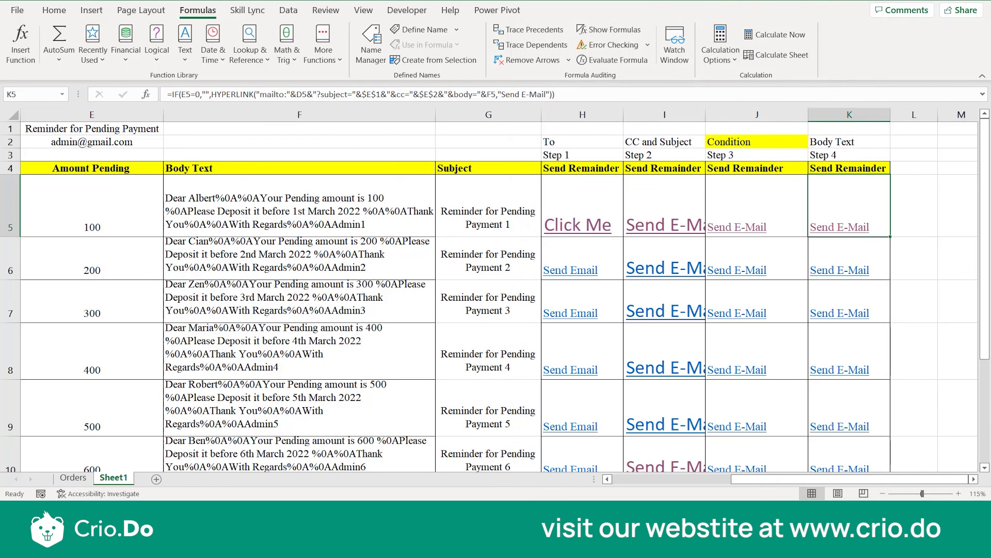
Examine the body parameter in the K5 IF and HYPERLINK formula, leaving the formula unedited.
{"action": "double_click", "coordinate": [844, 214]}
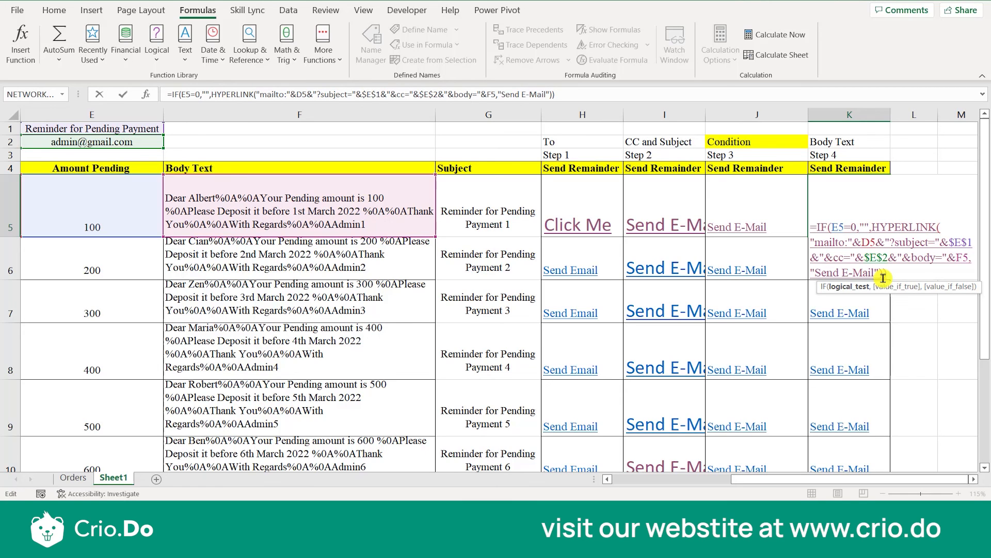
{"action": "double_click", "coordinate": [924, 257]}
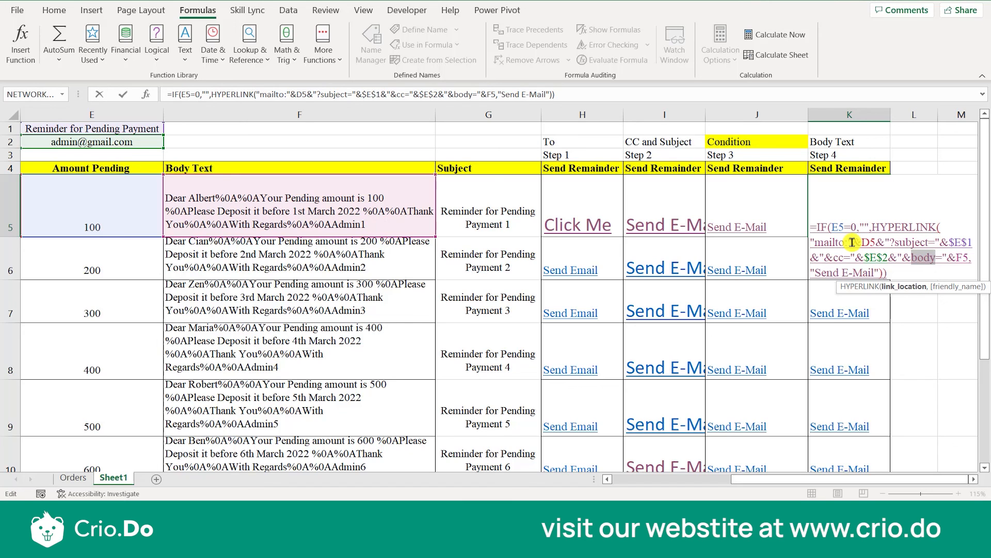
{"action": "key", "text": "Escape"}
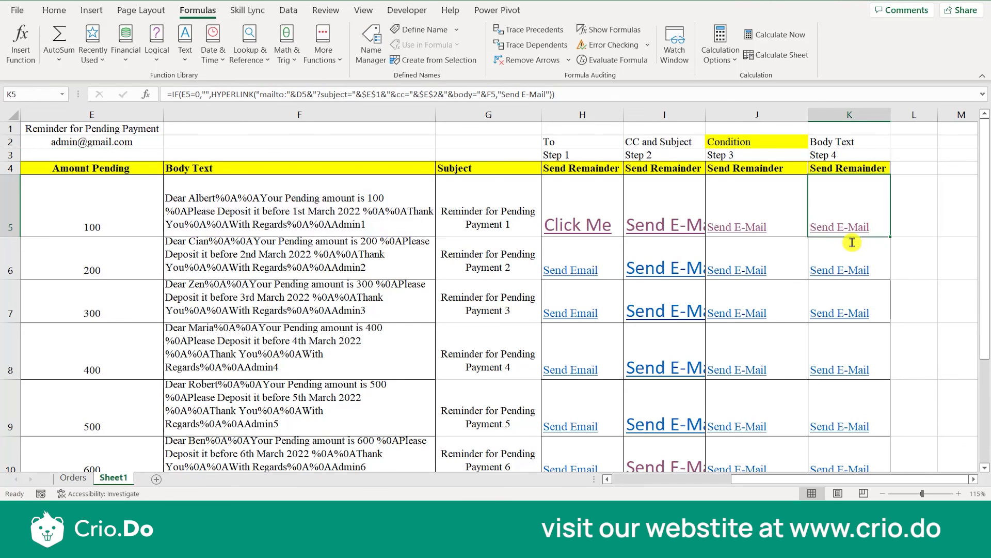
Go back along row 5 to the Date cell B5.
{"action": "left_click", "coordinate": [514, 222]}
{"action": "key", "text": "Left"}
{"action": "key", "text": "Left"}
{"action": "key", "text": "Left"}
{"action": "key", "text": "Left"}
{"action": "key", "text": "Left"}
{"action": "key", "text": "Left"}
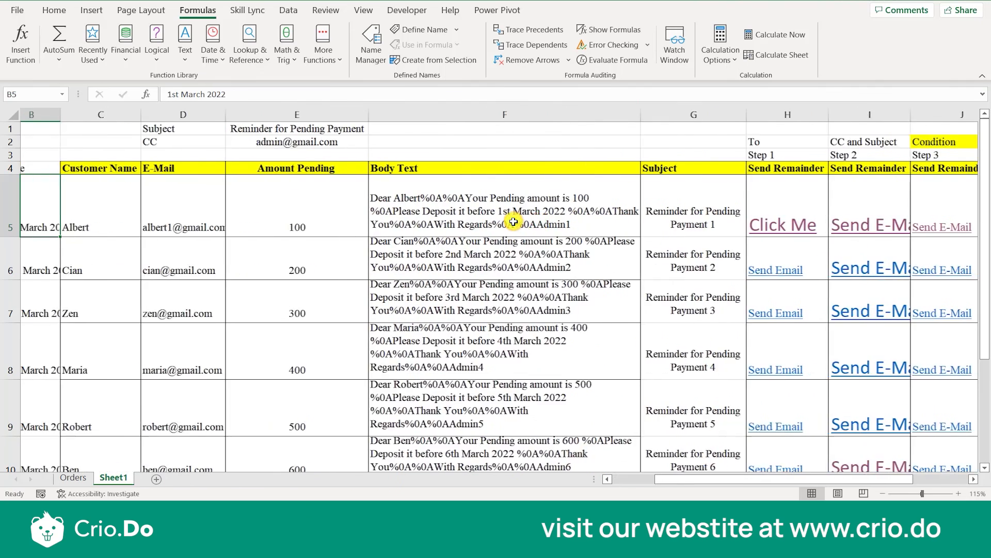